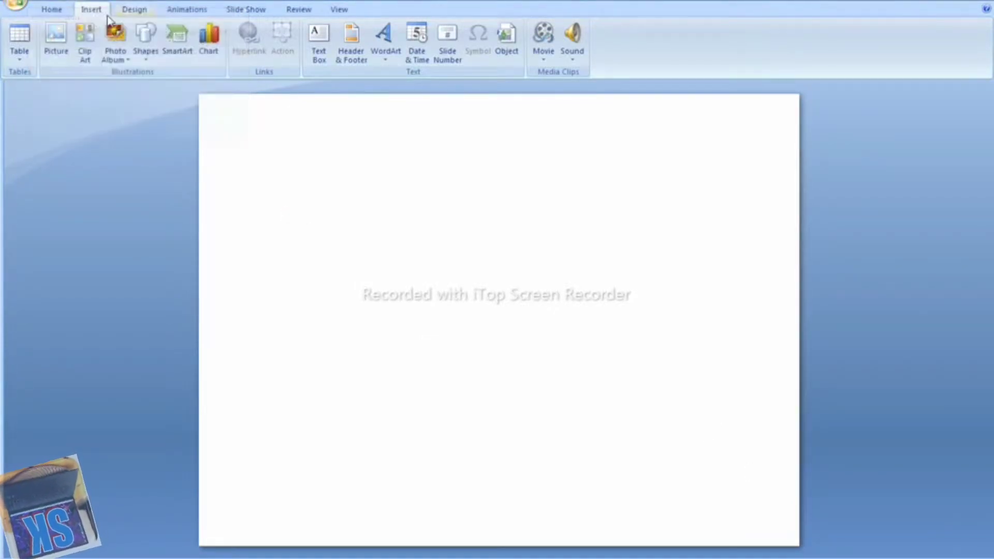
- Draw an Oval as a circle on the left side of the slide and settle its position
left_click(54, 9)
left_click(91, 9)
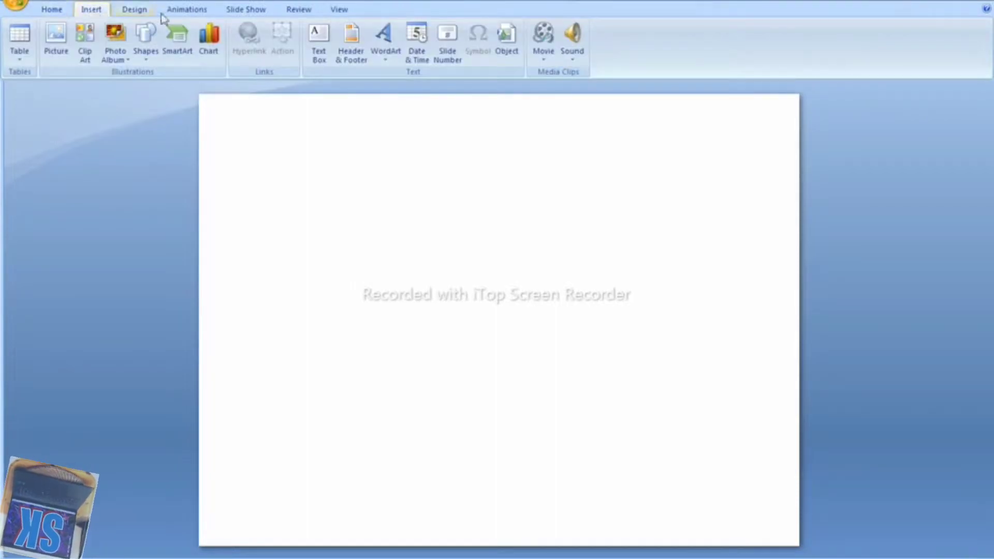
left_click(147, 54)
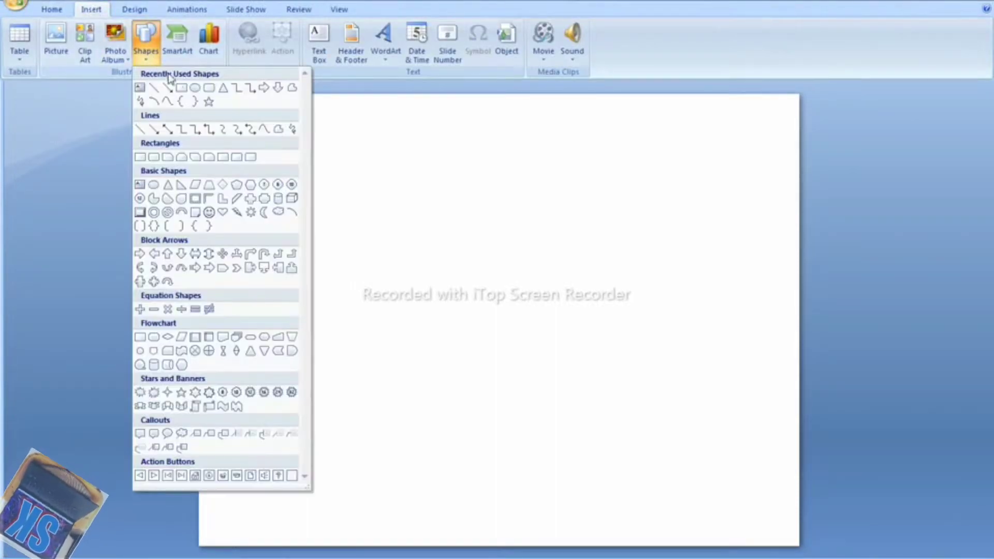
left_click(194, 88)
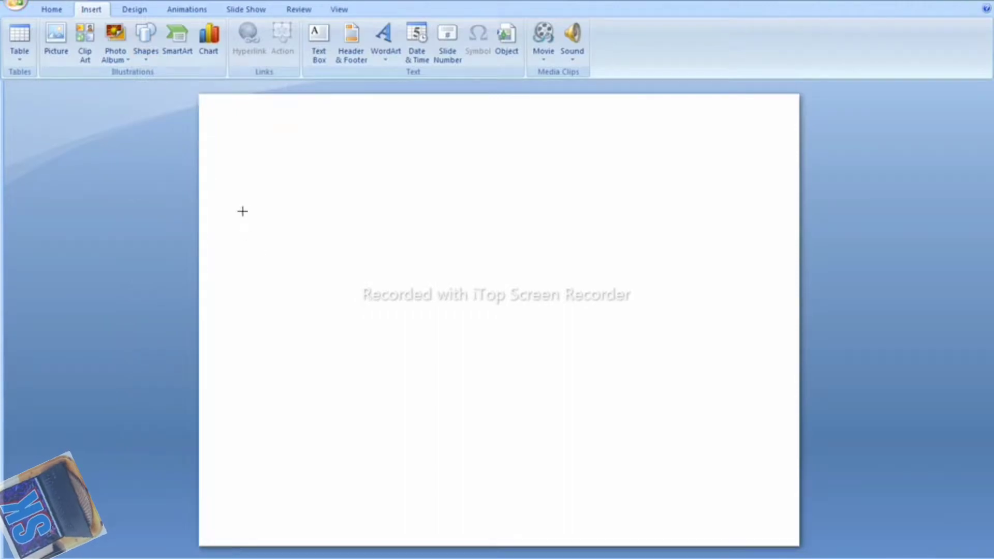
left_click_drag(244, 216, 405, 375)
left_click_drag(345, 335, 350, 356)
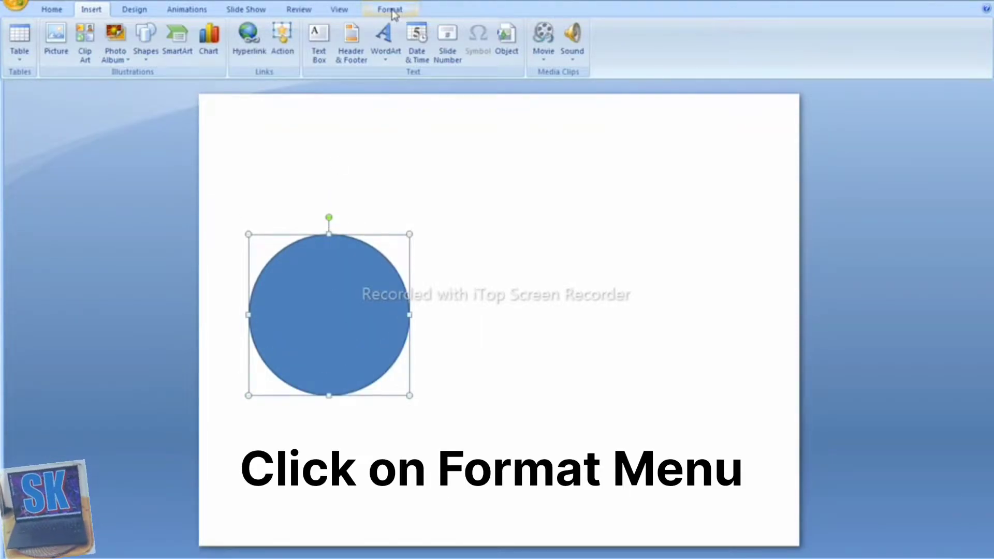
- Resize the circle to 3" height and 3" width with the Format spinners
left_click(392, 11)
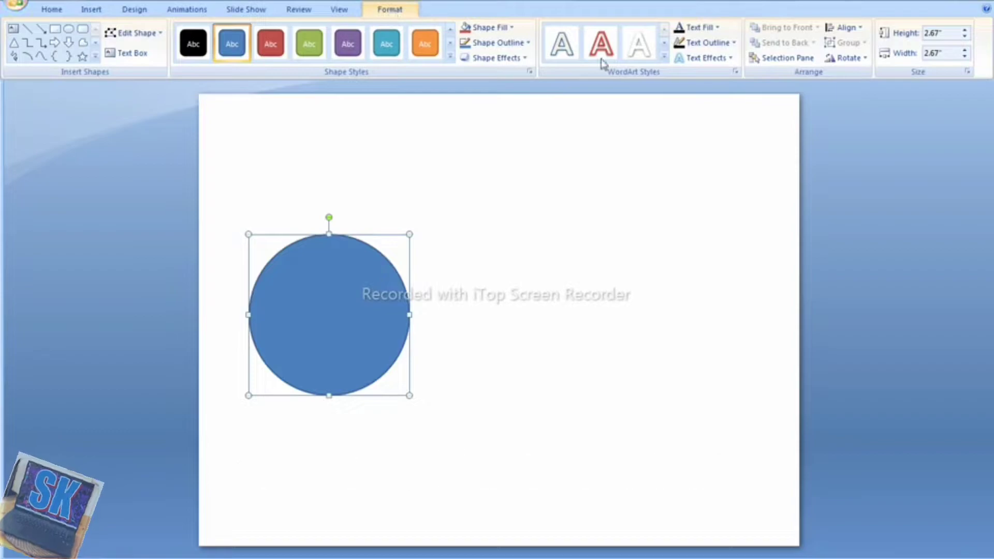
left_click(945, 34)
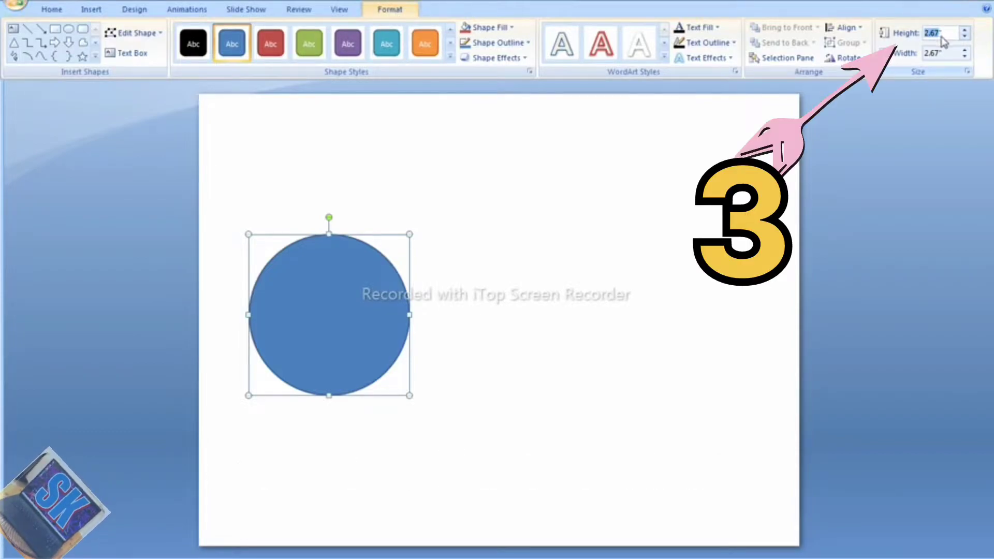
left_click(965, 30)
left_click(965, 30)
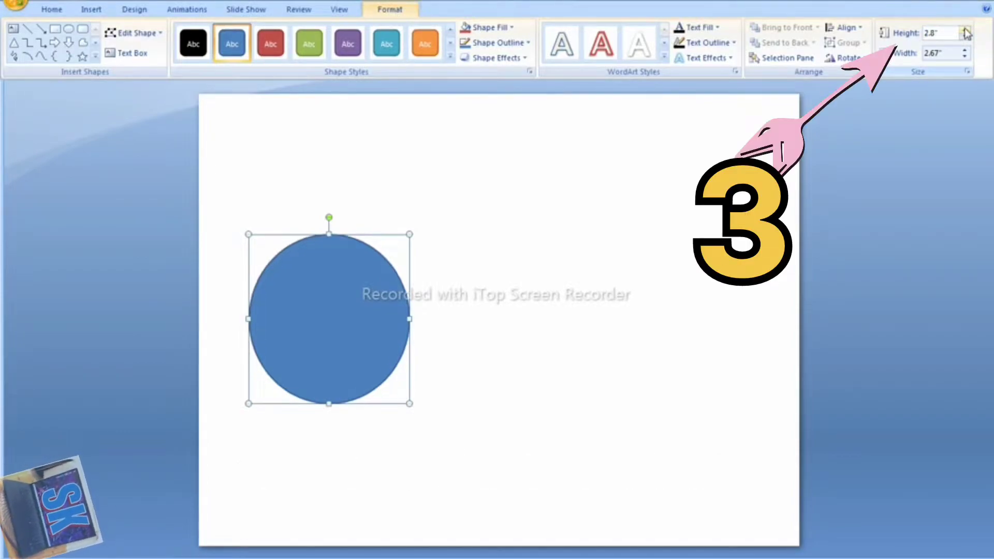
left_click(965, 29)
left_click(965, 30)
left_click(965, 50)
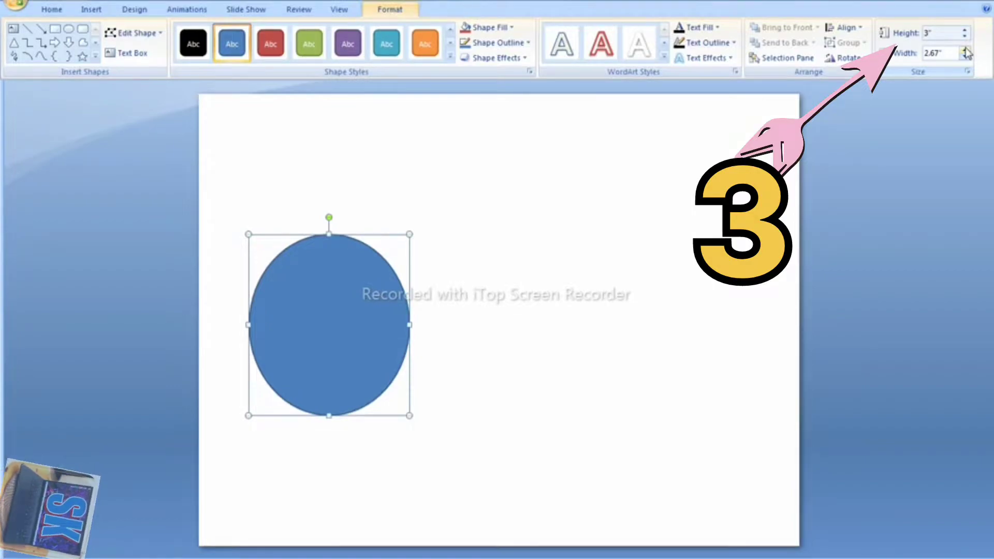
left_click(966, 50)
left_click(966, 50)
left_click(965, 50)
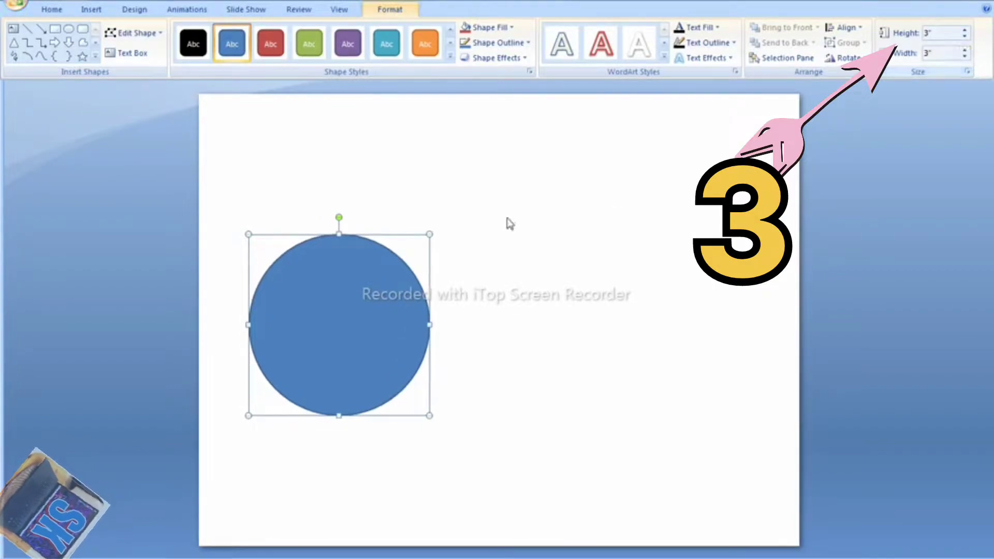
- Fill the circle dark grey and give it a black 3 pt outline
left_click(511, 27)
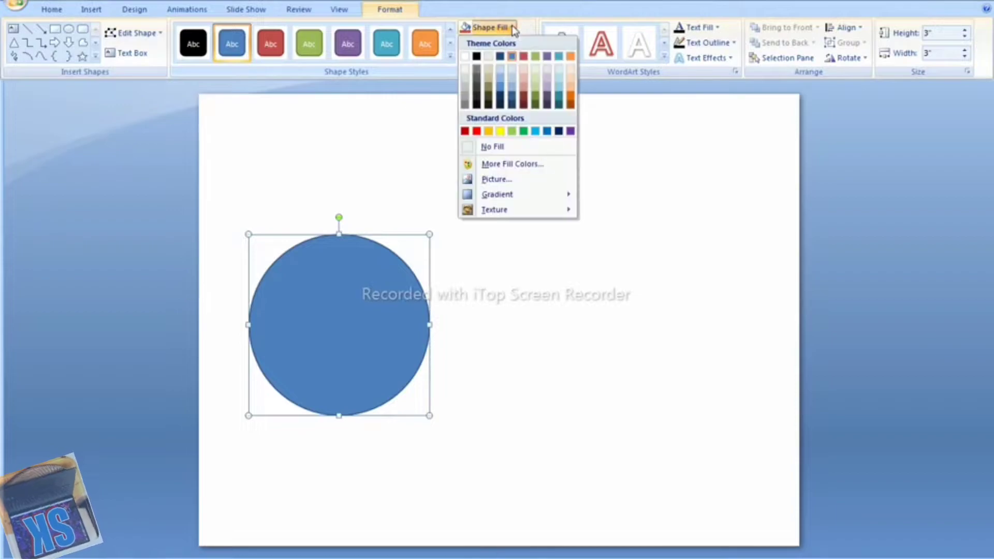
left_click(465, 104)
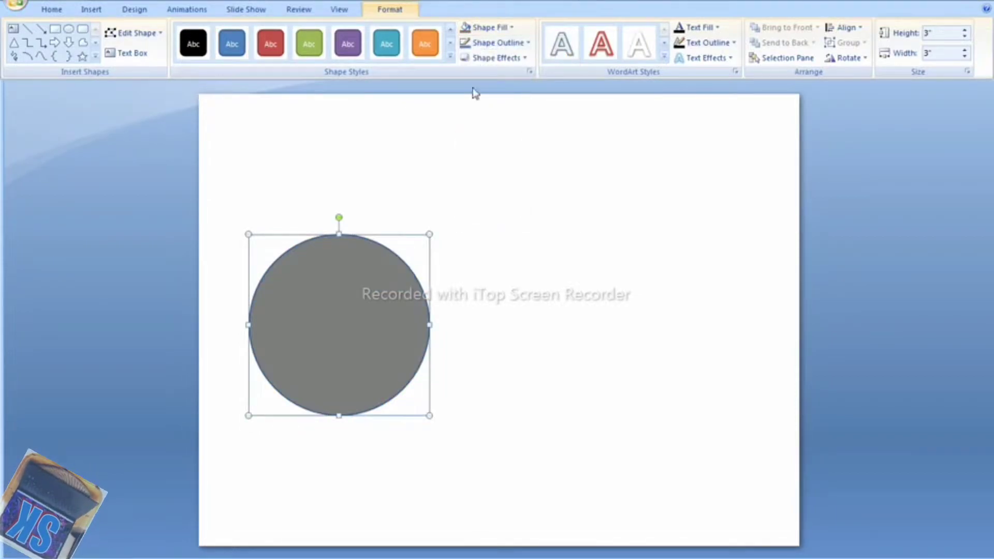
left_click(501, 43)
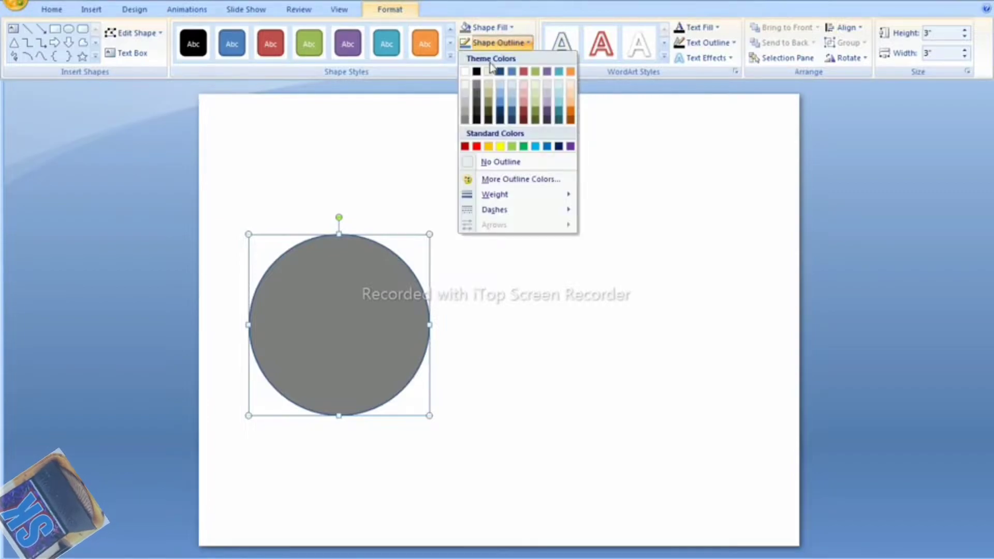
left_click(477, 120)
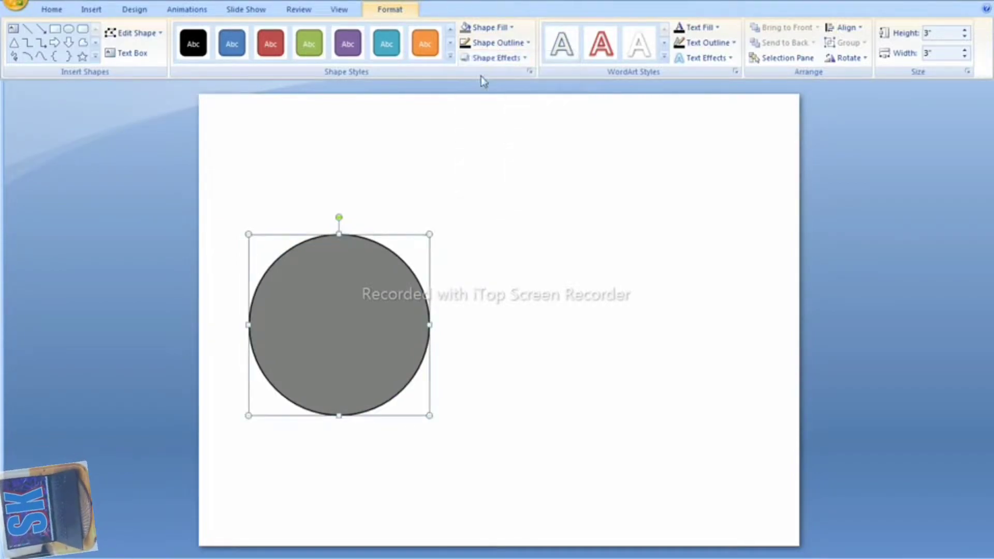
left_click(485, 43)
mouse_move(495, 194)
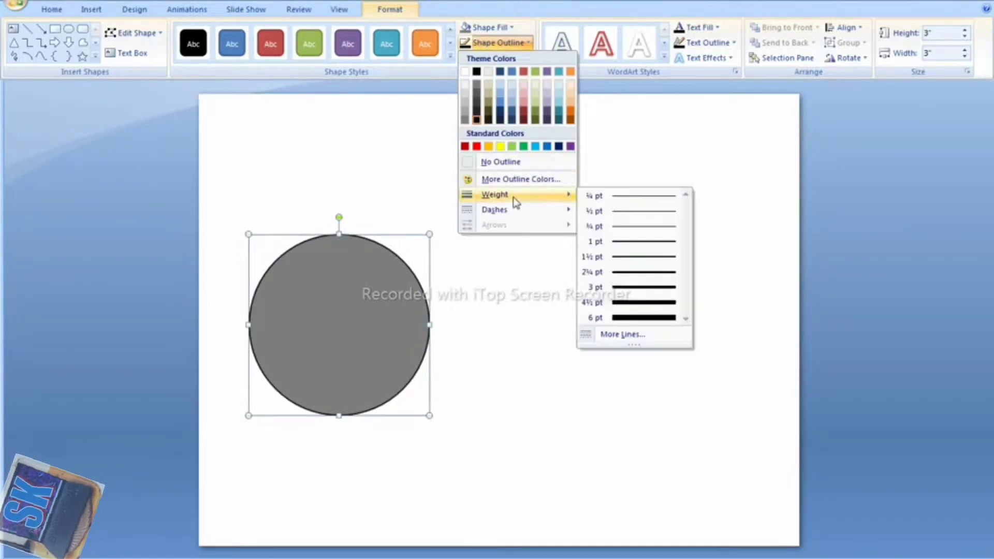
left_click(619, 293)
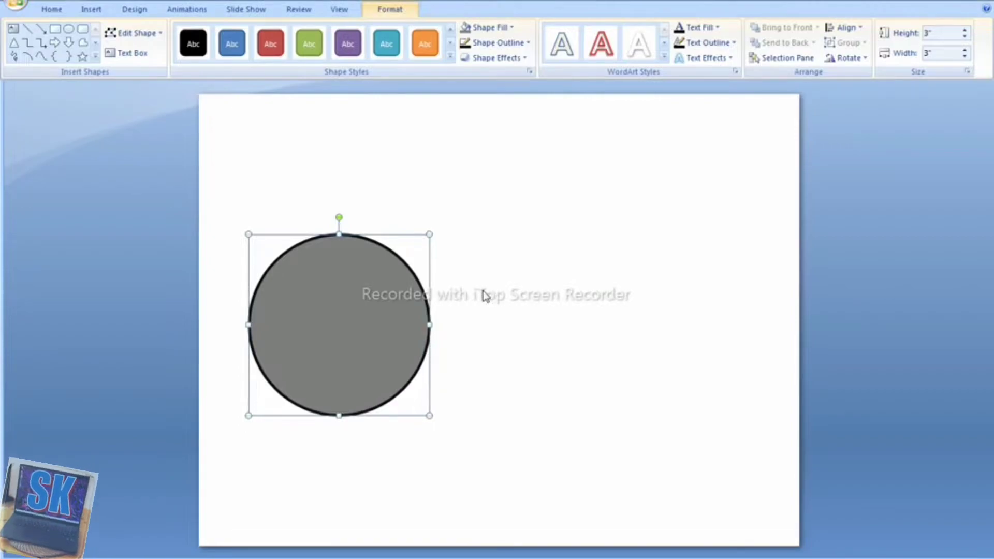
left_click(95, 57)
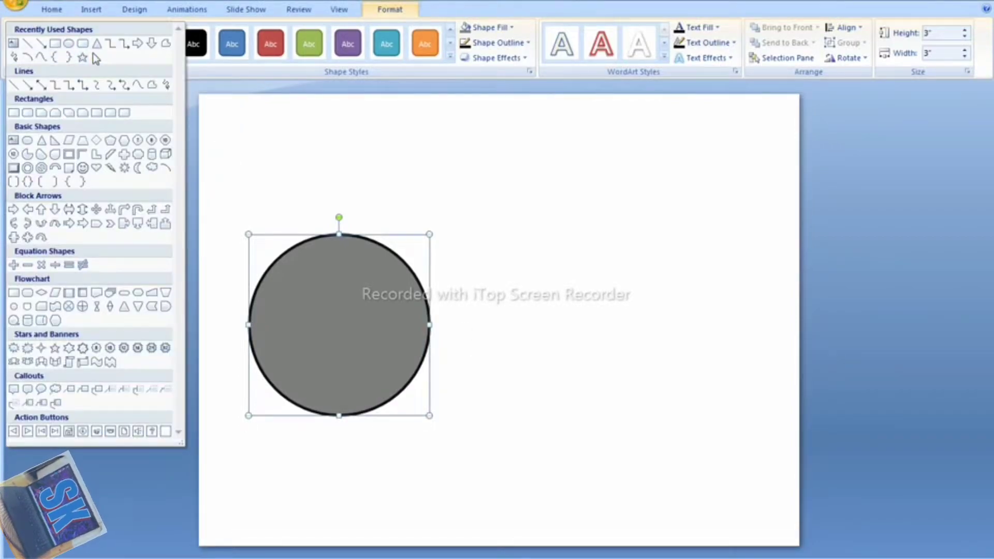
- Draw a Flowchart: Summing Junction right of the grey circle, sized 1.7" by 1.7"
left_click(69, 307)
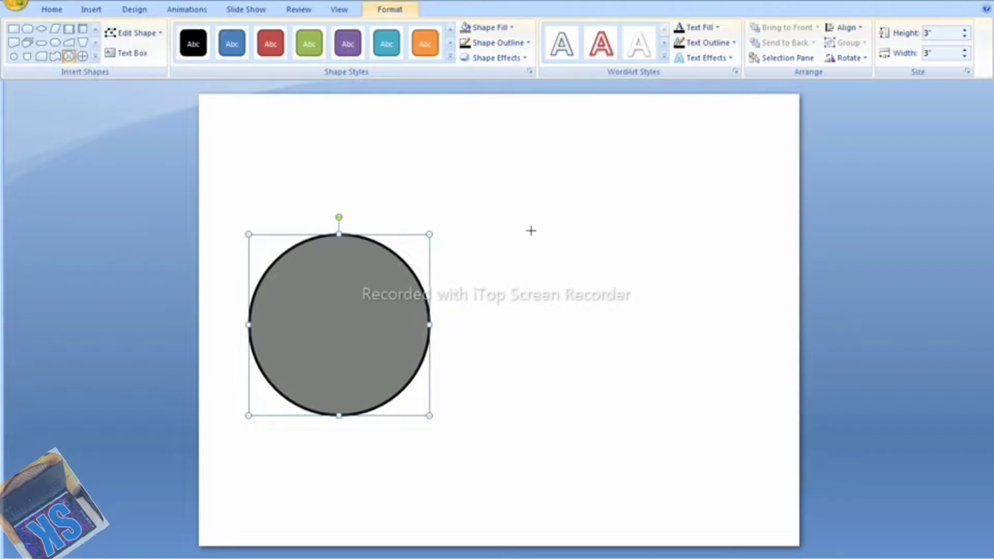
left_click_drag(472, 278, 579, 385)
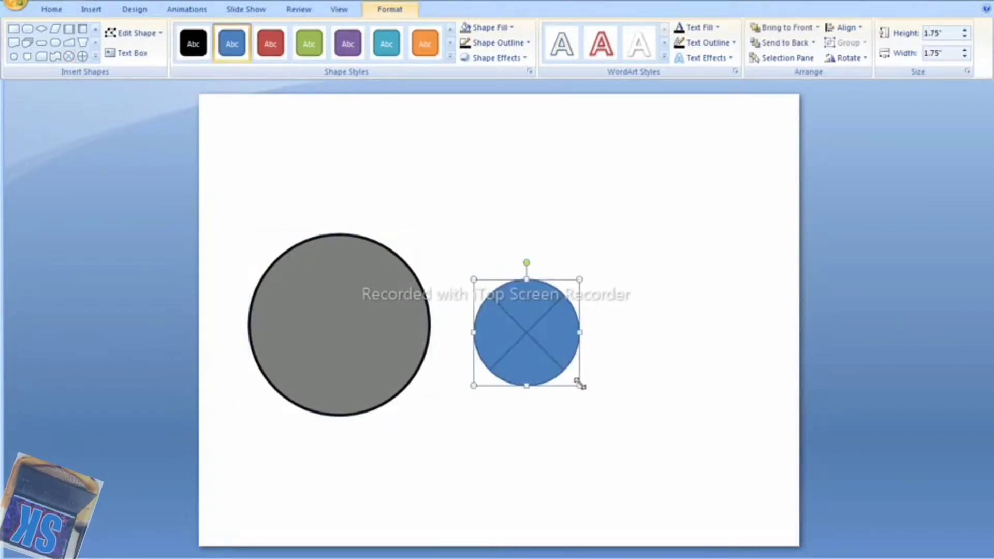
left_click(940, 32)
type("1.7")
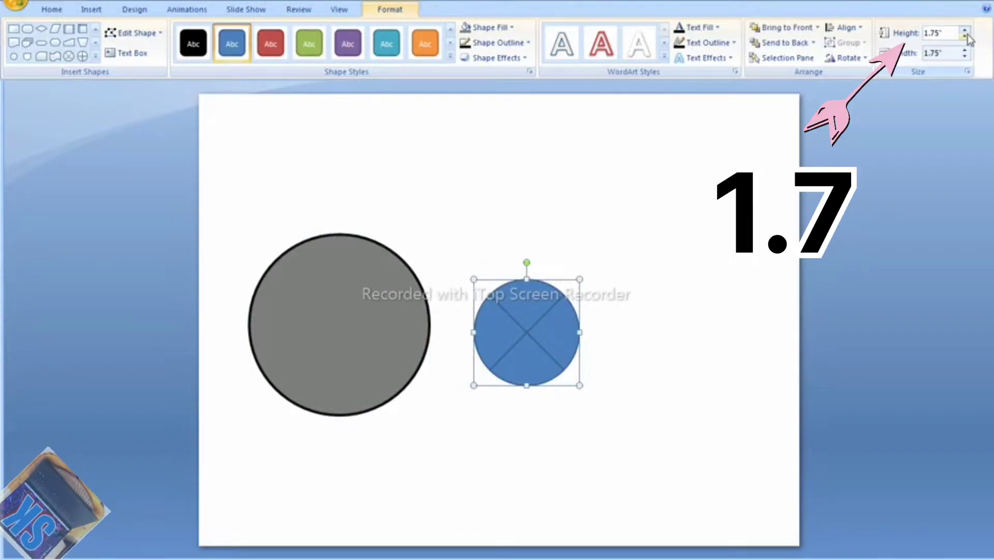
key("Return")
key("Tab")
type("1.7")
key("Return")
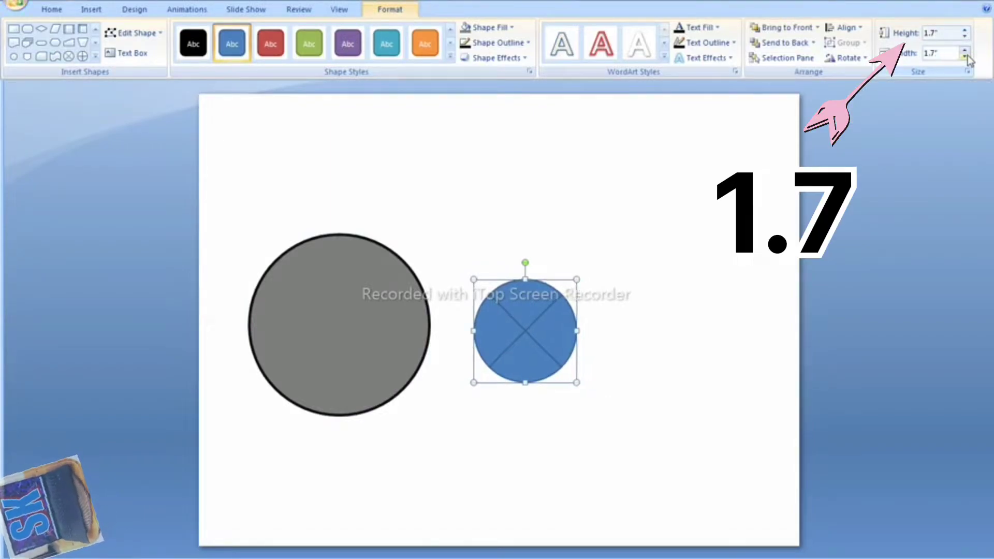
left_click(940, 52)
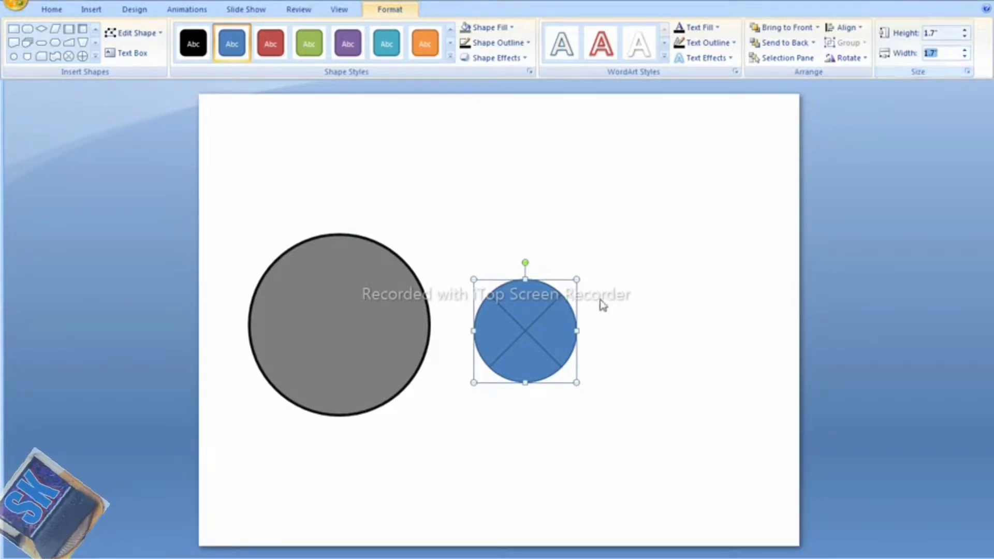
- Fill the cross circle green and give it a 3 pt black outline
left_click(504, 31)
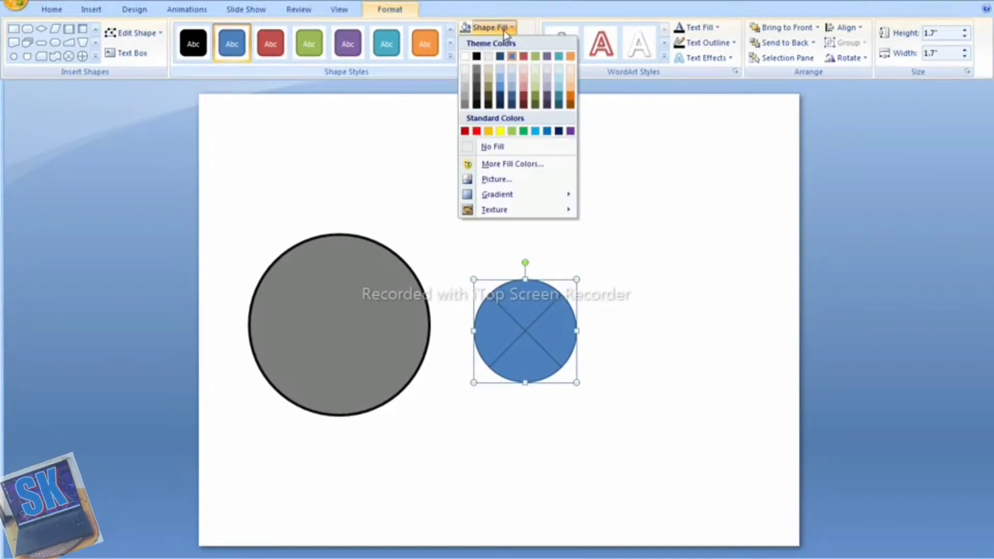
left_click(522, 131)
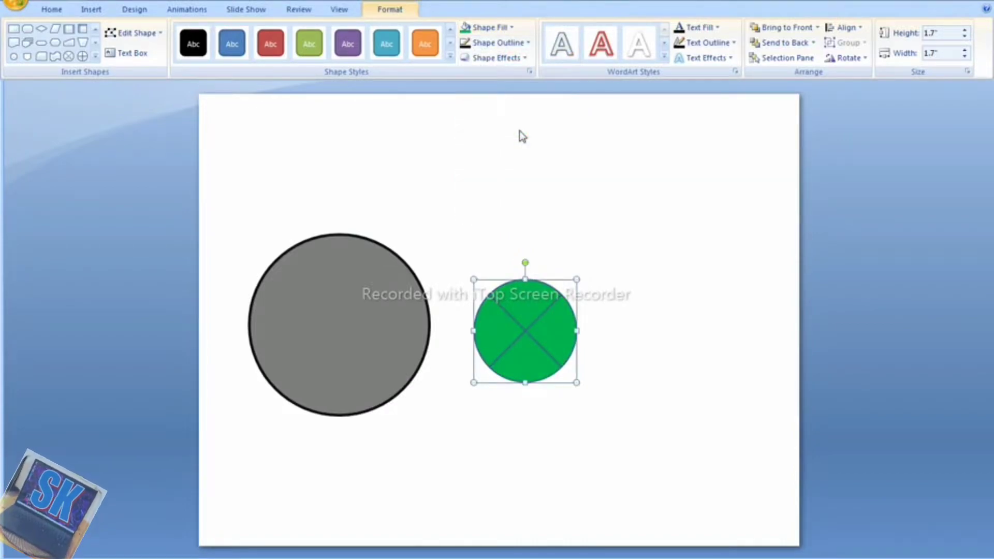
left_click(509, 47)
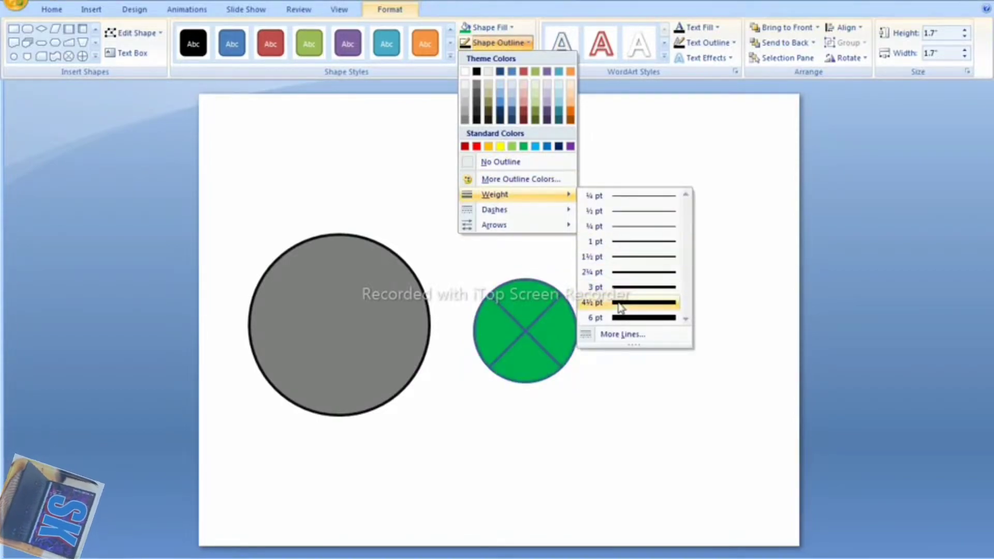
left_click(619, 293)
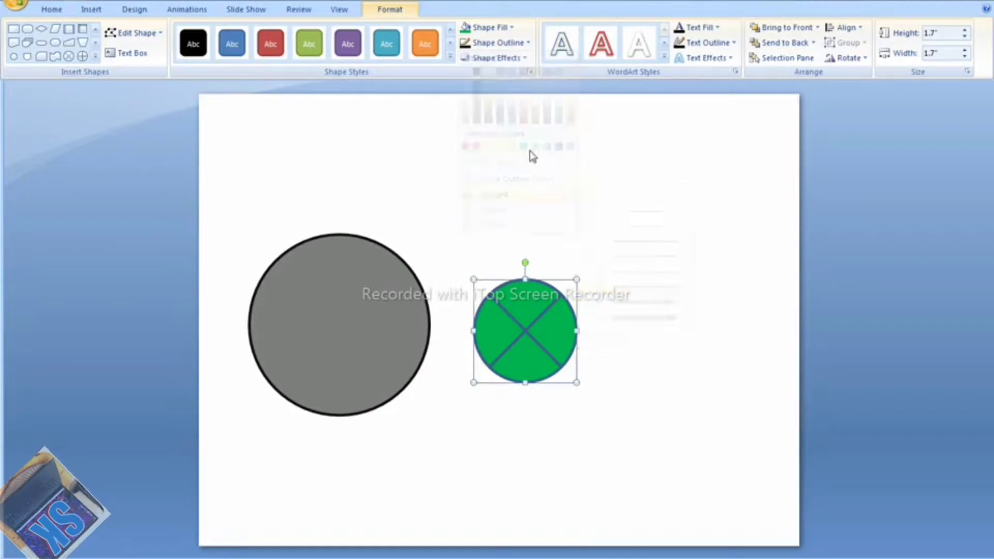
left_click(495, 44)
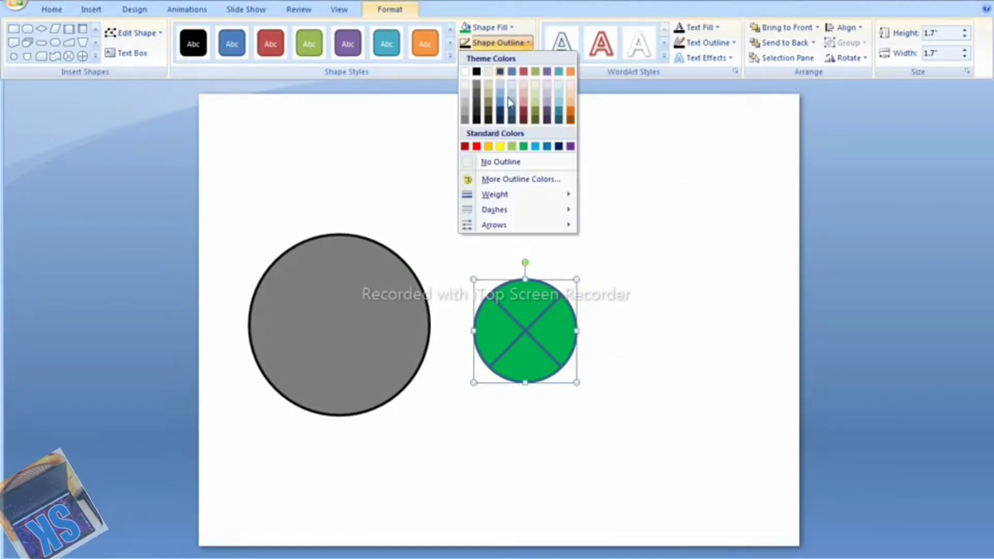
left_click(478, 120)
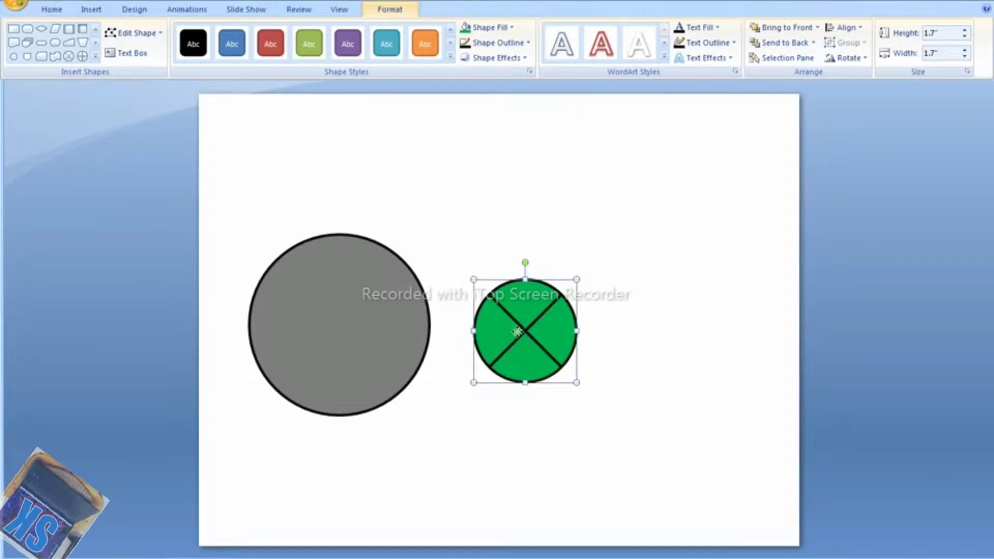
- Move the green cross circle onto the grey circle and nudge it to centre
left_click_drag(517, 331, 338, 330)
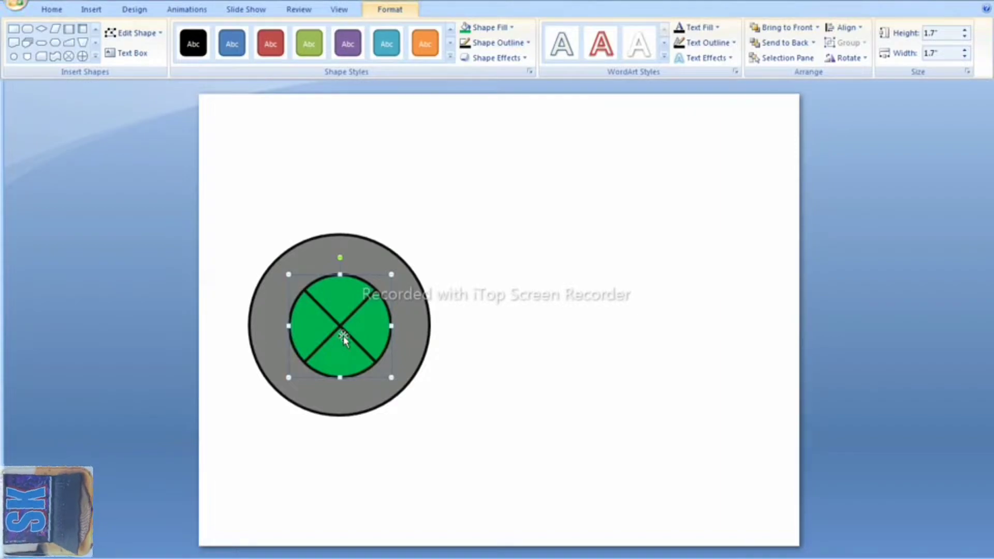
key("Left")
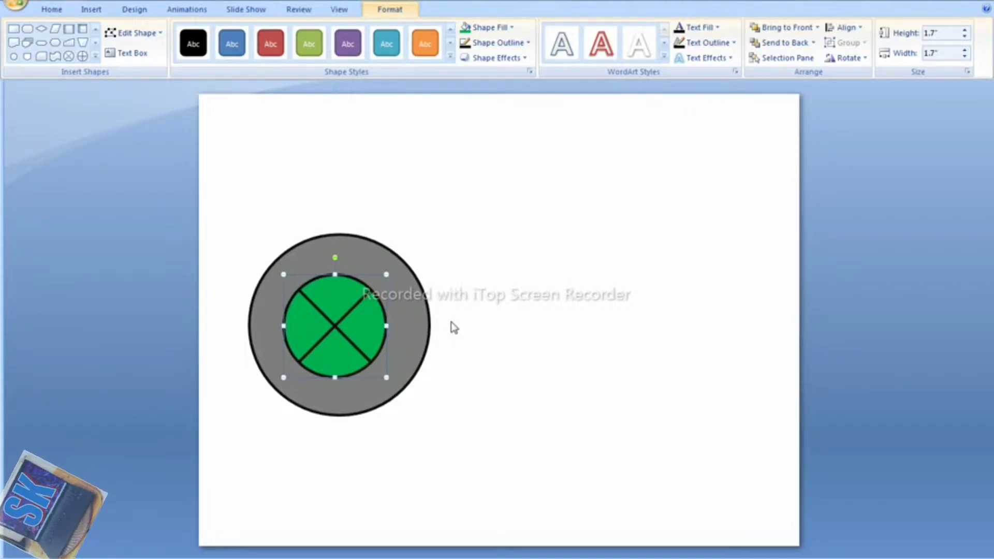
key("Right")
- Draw a rounded rectangle right of the circles and fully round its corners into a pill
left_click(564, 200)
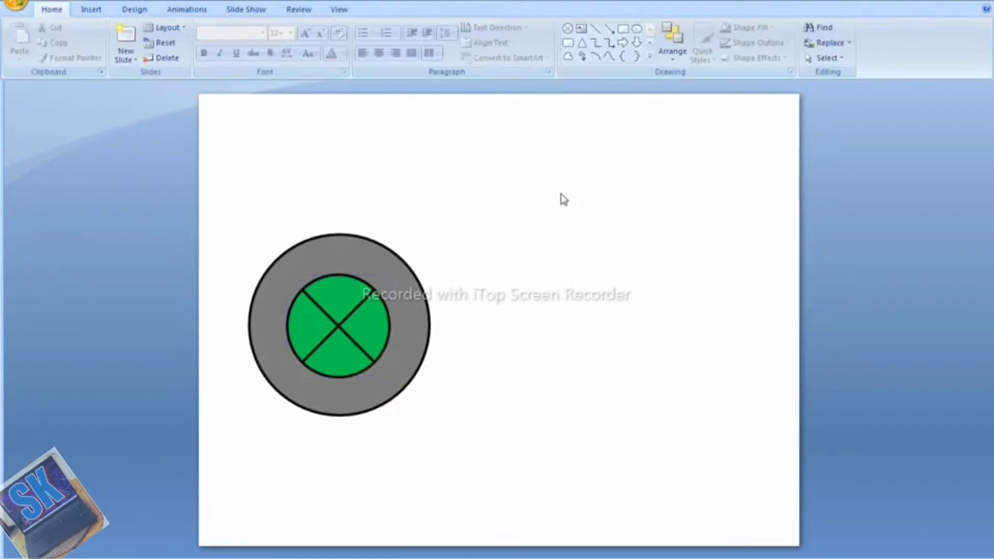
left_click(97, 14)
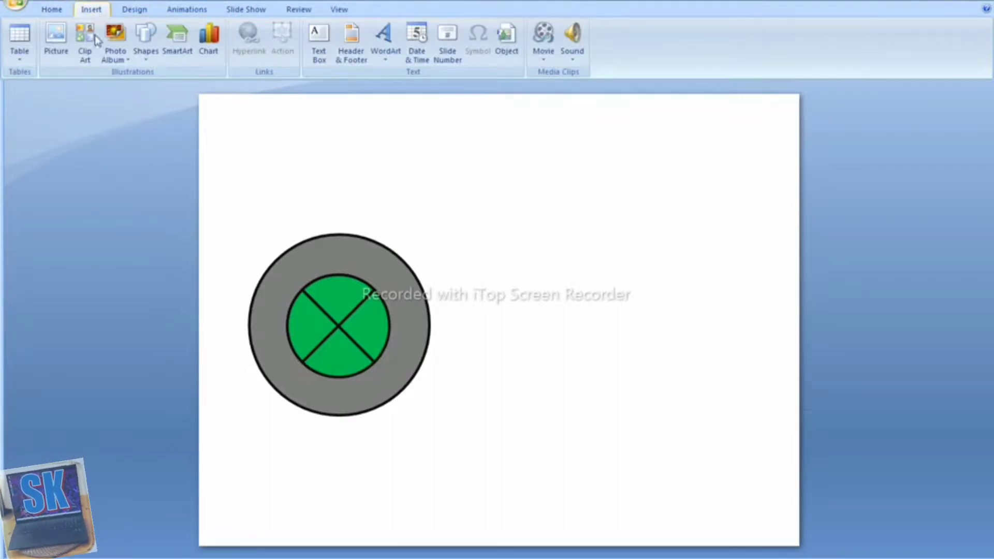
left_click(143, 55)
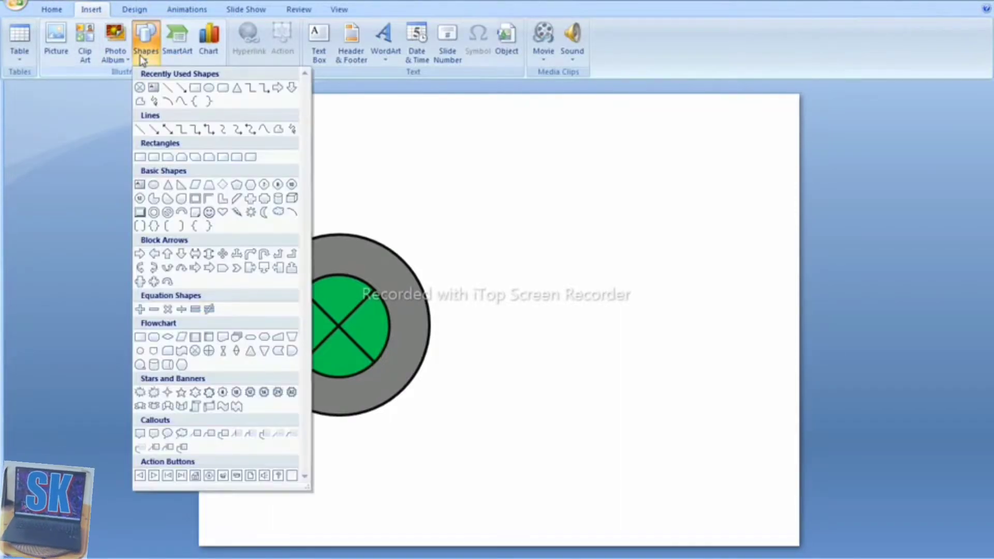
left_click(222, 88)
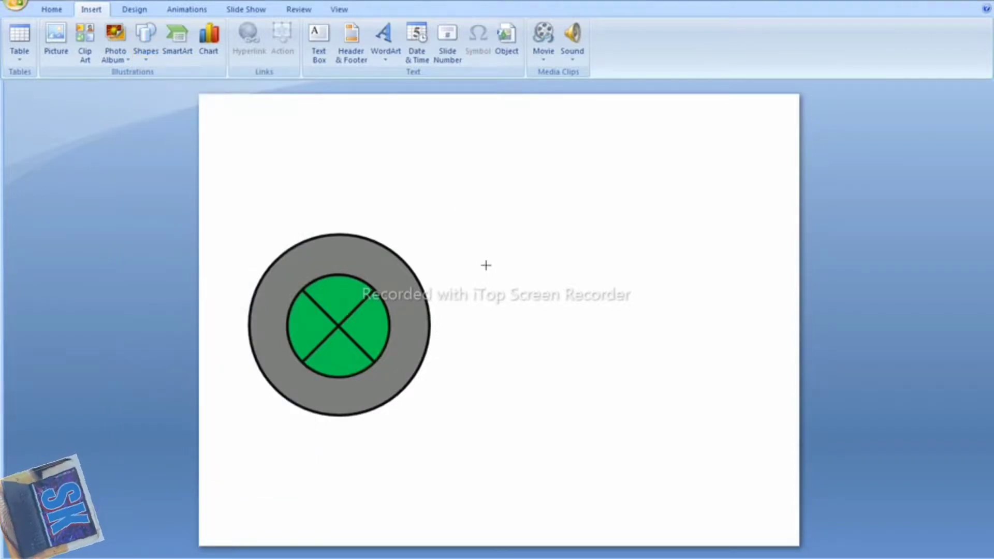
left_click_drag(486, 265, 665, 338)
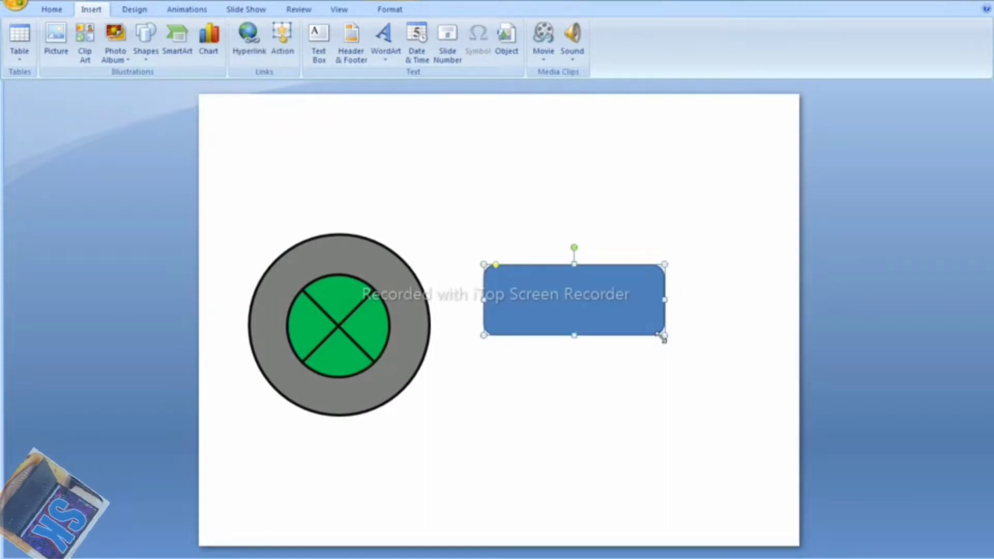
left_click_drag(659, 322, 659, 320)
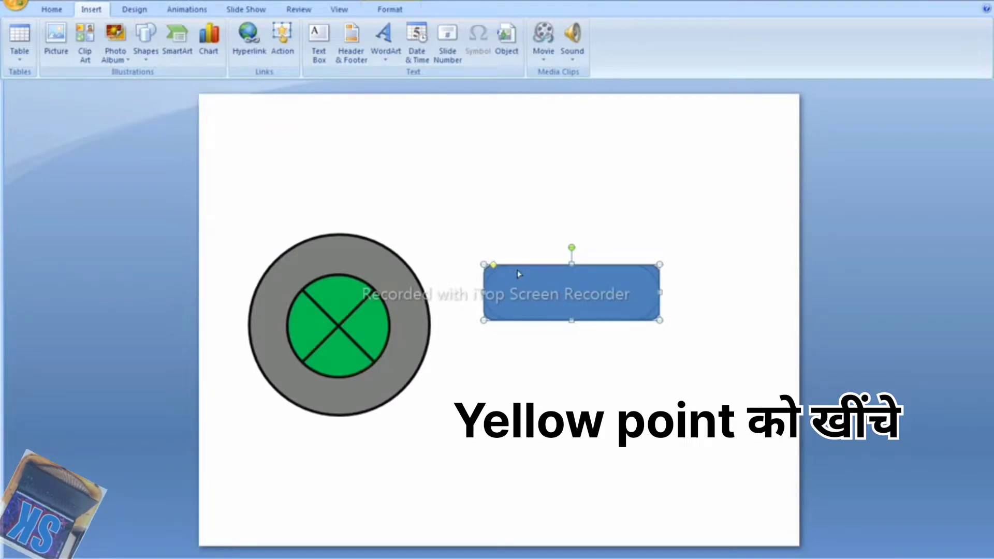
left_click_drag(493, 265, 527, 275)
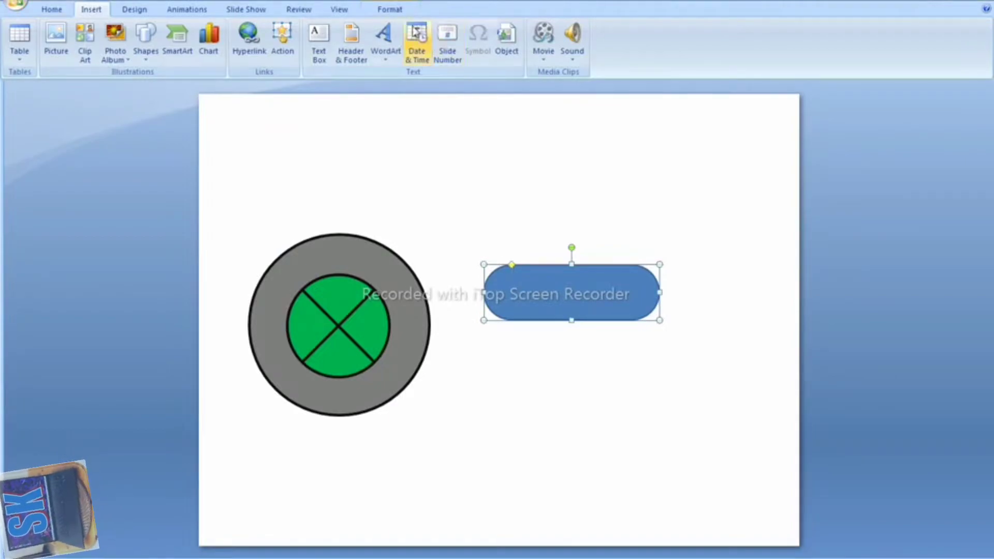
- Fill the pill green with a 3 pt black outline and move it over the circle
left_click(391, 10)
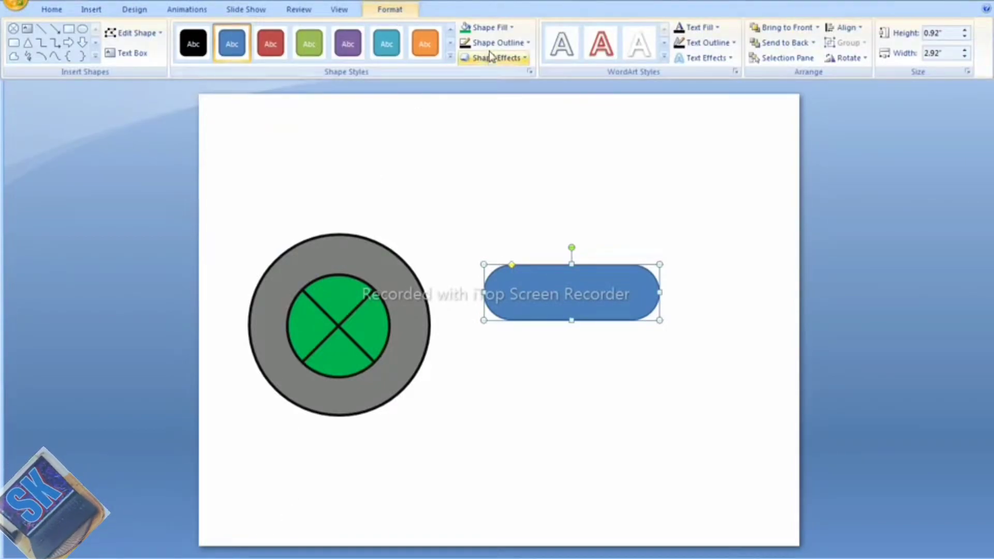
left_click(486, 27)
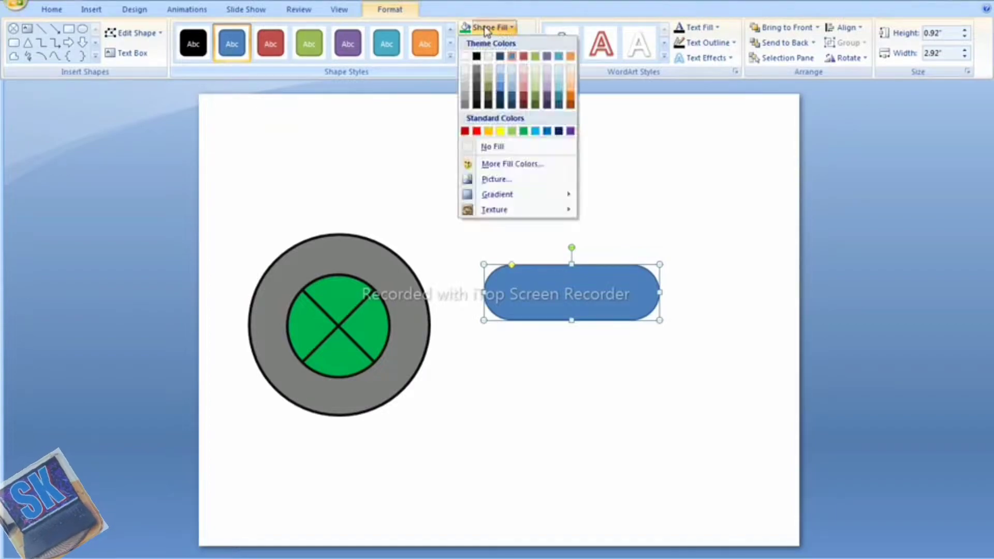
left_click(522, 132)
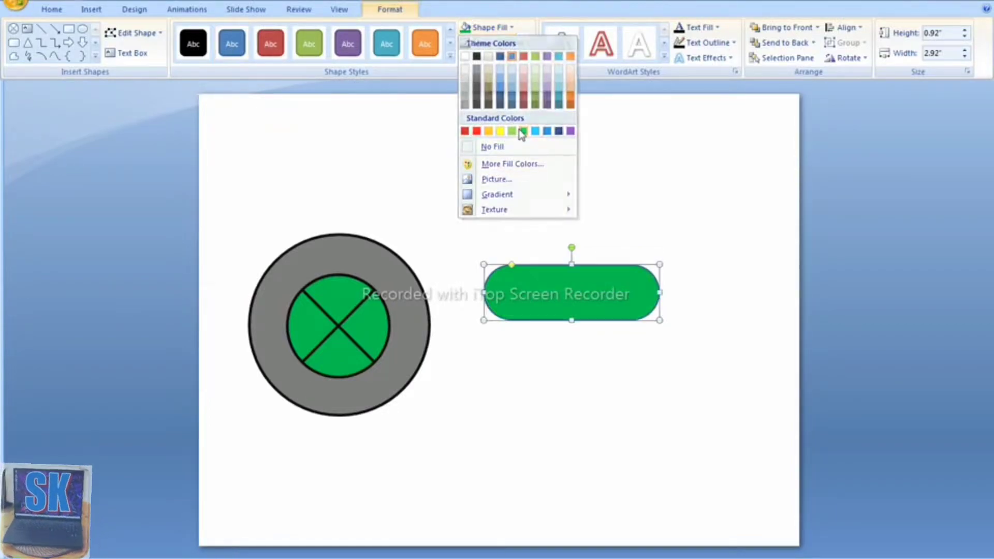
left_click(501, 31)
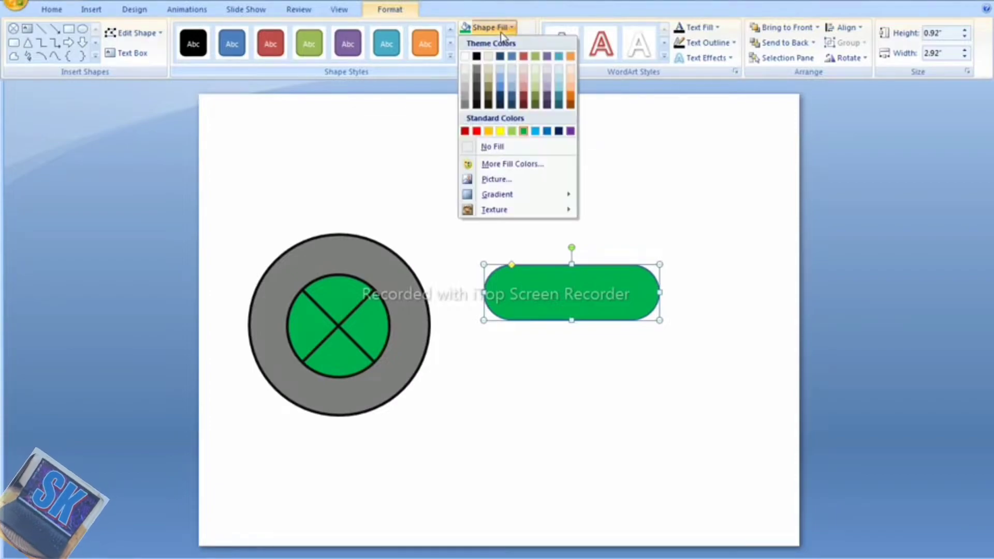
left_click(502, 31)
left_click(502, 43)
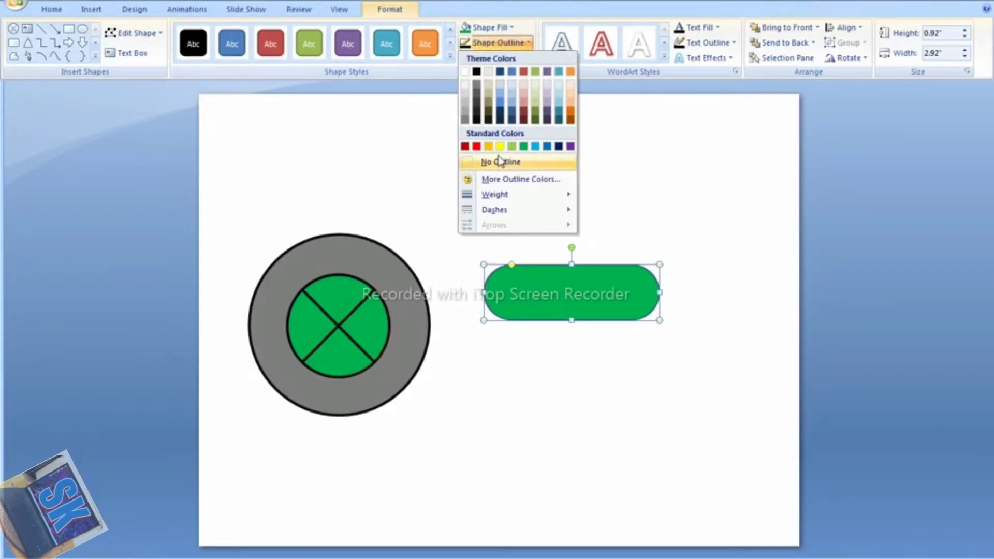
left_click(477, 72)
left_click(500, 43)
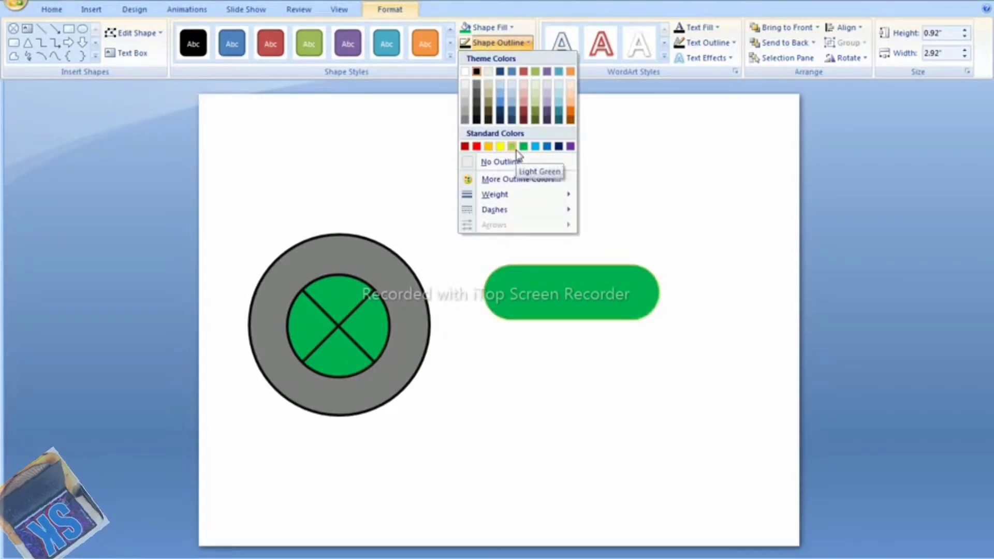
mouse_move(495, 194)
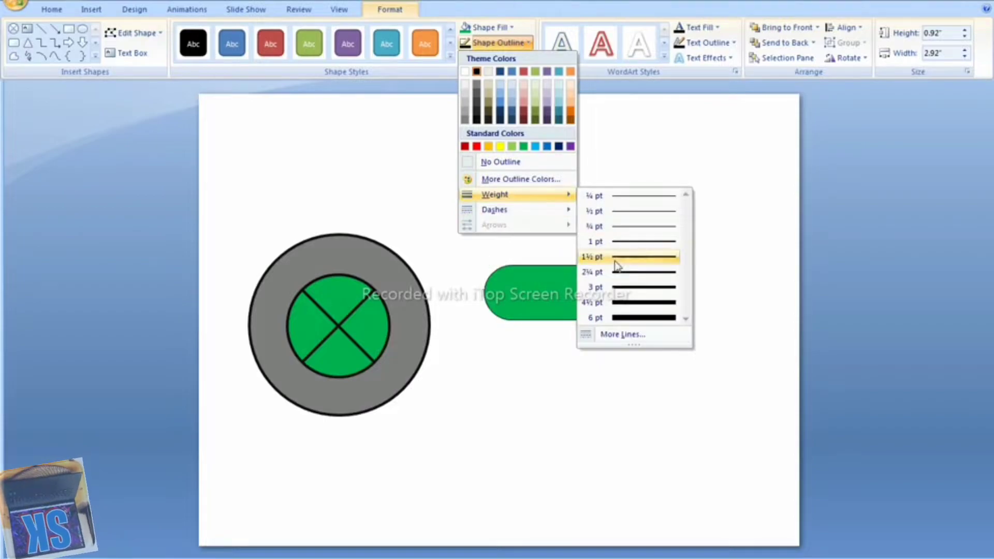
left_click(624, 292)
left_click_drag(560, 301, 368, 259)
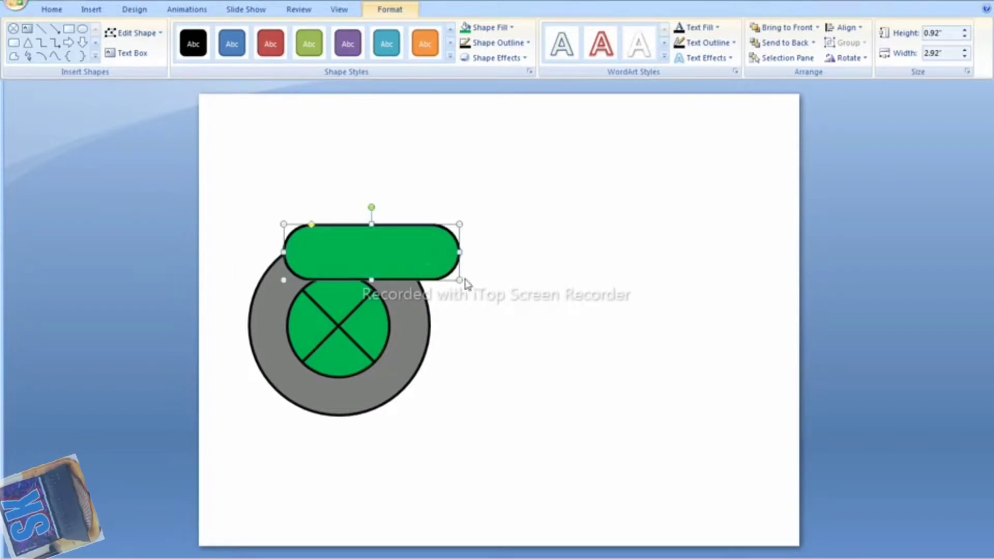
- Slim the green pill, rotate it diagonally and nudge it onto the grey circle's upper left
left_click_drag(460, 279, 460, 270)
left_click_drag(373, 209, 341, 210)
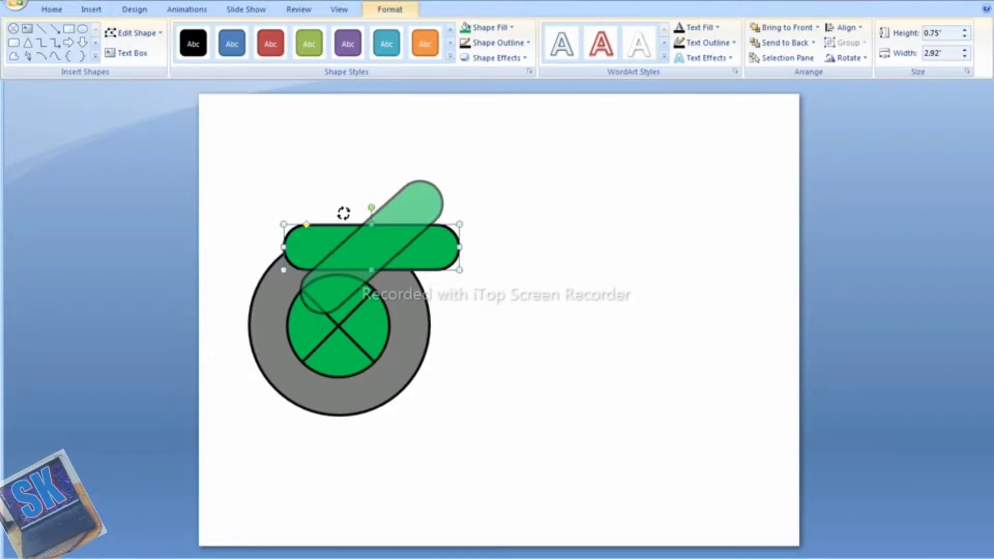
left_click_drag(341, 210, 342, 212)
left_click_drag(339, 250, 321, 250)
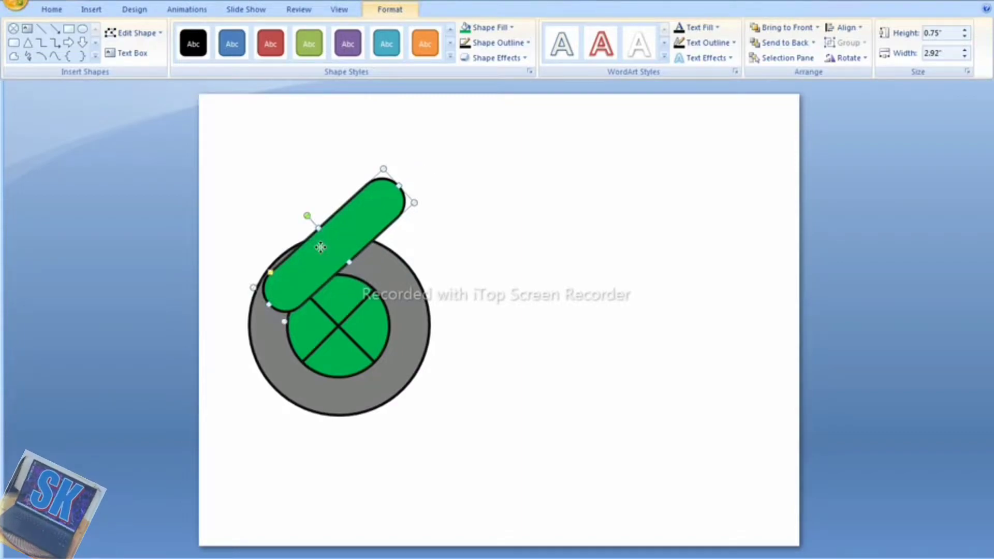
key("Up")
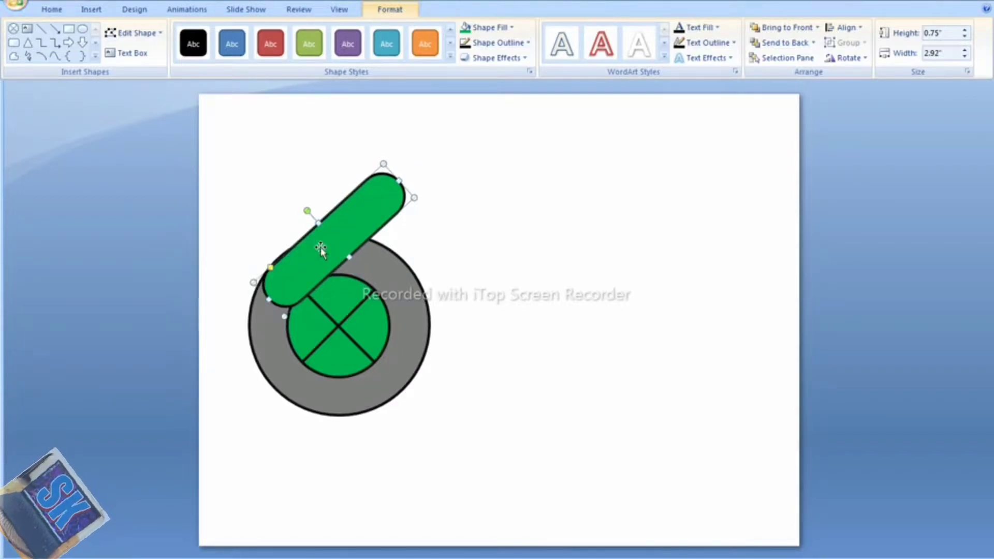
key("Left")
key("Left")
key("Down")
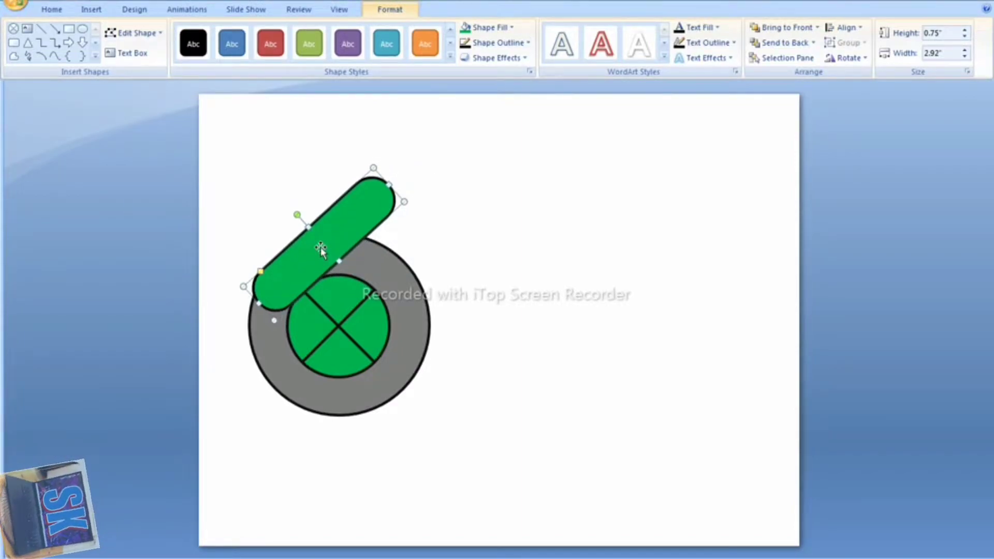
key("Right")
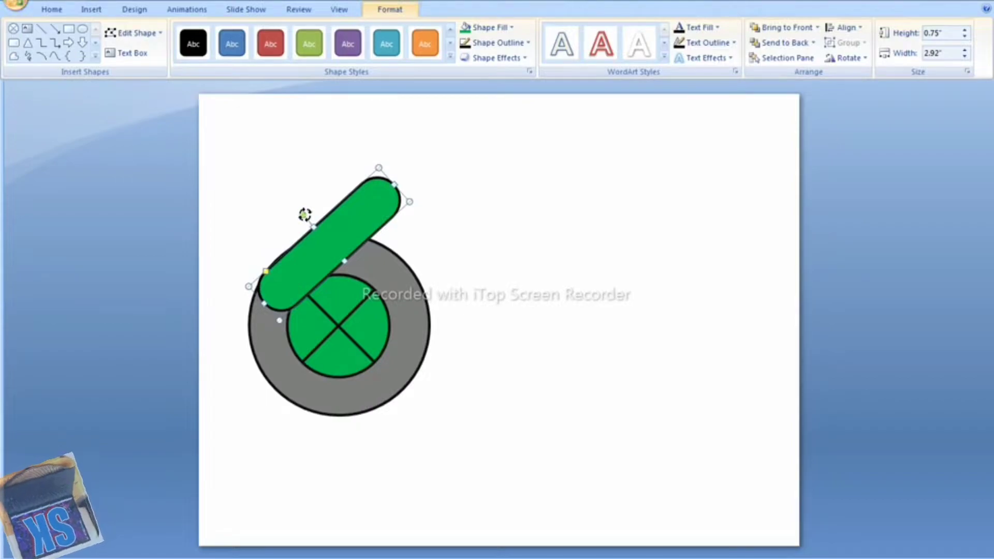
- Fine-tune the diagonal bar's position and stretch its top end to 0.69" by 2.98"
left_click(521, 270)
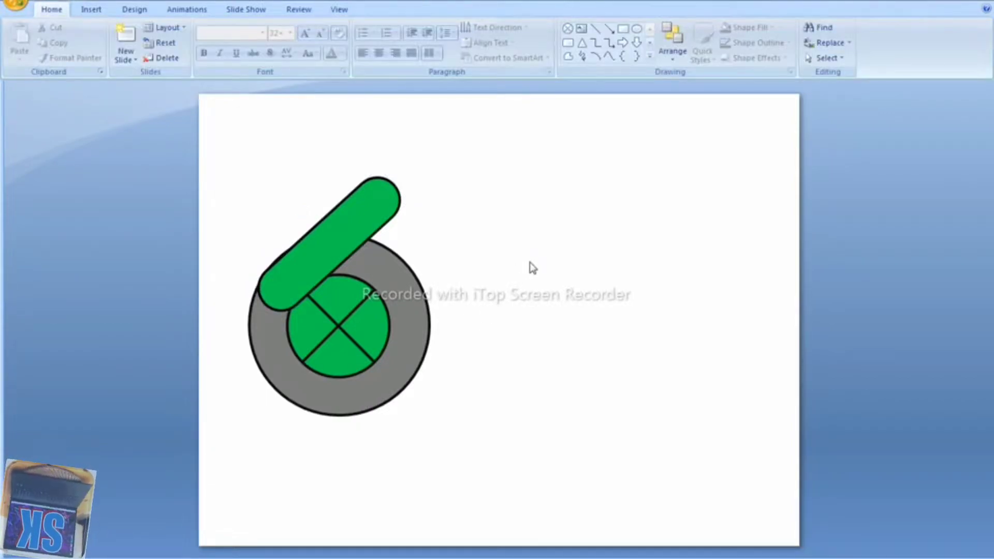
left_click(337, 252)
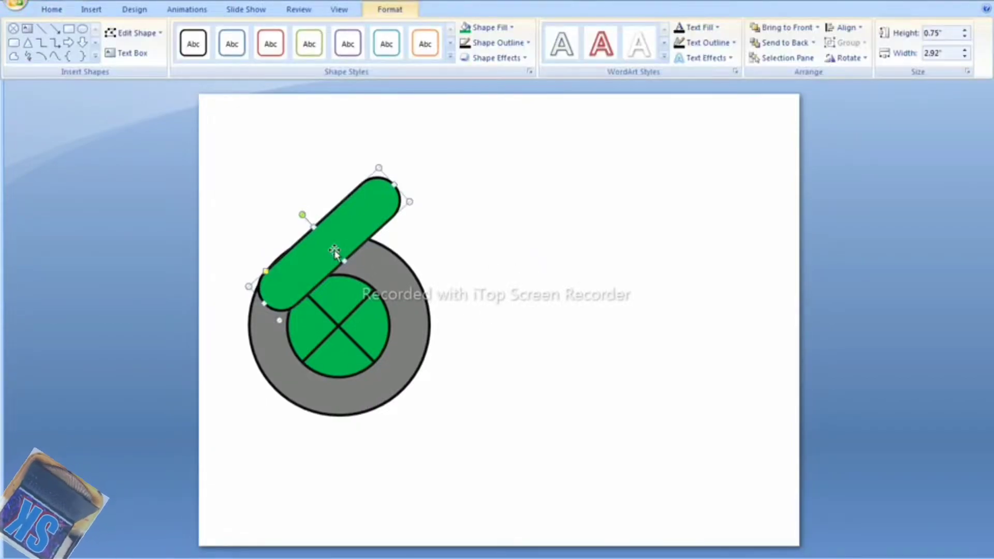
key("Right")
key("Up")
key("Up")
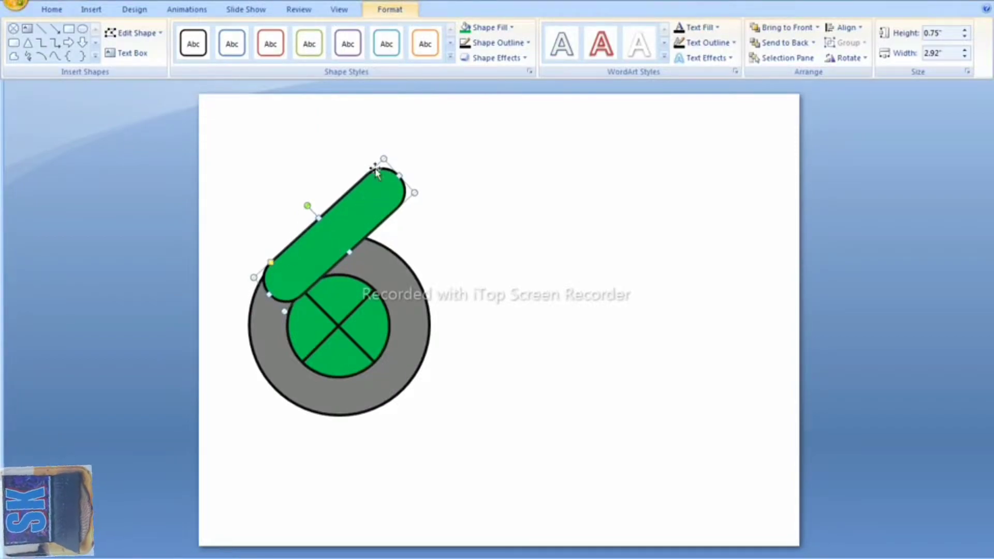
left_click_drag(384, 158, 389, 159)
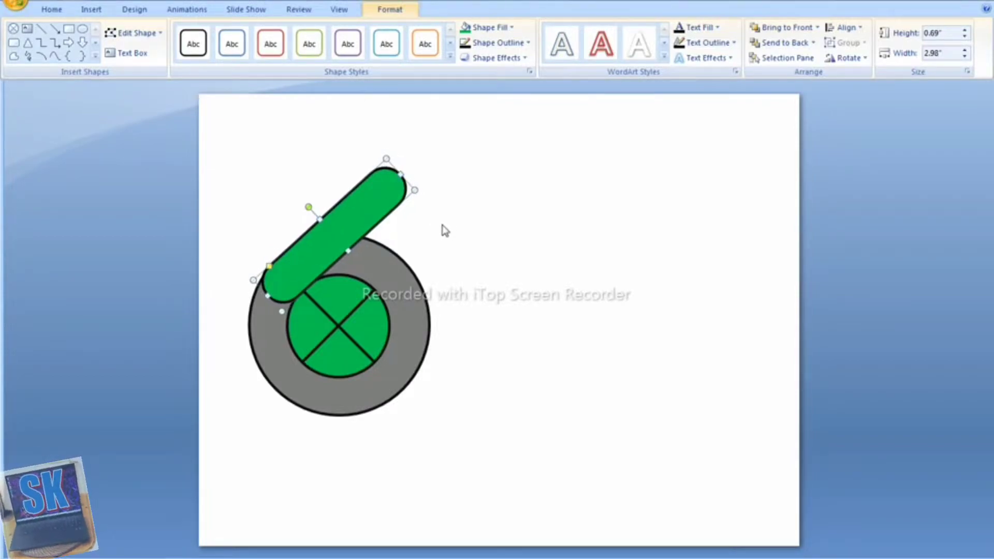
left_click(467, 209)
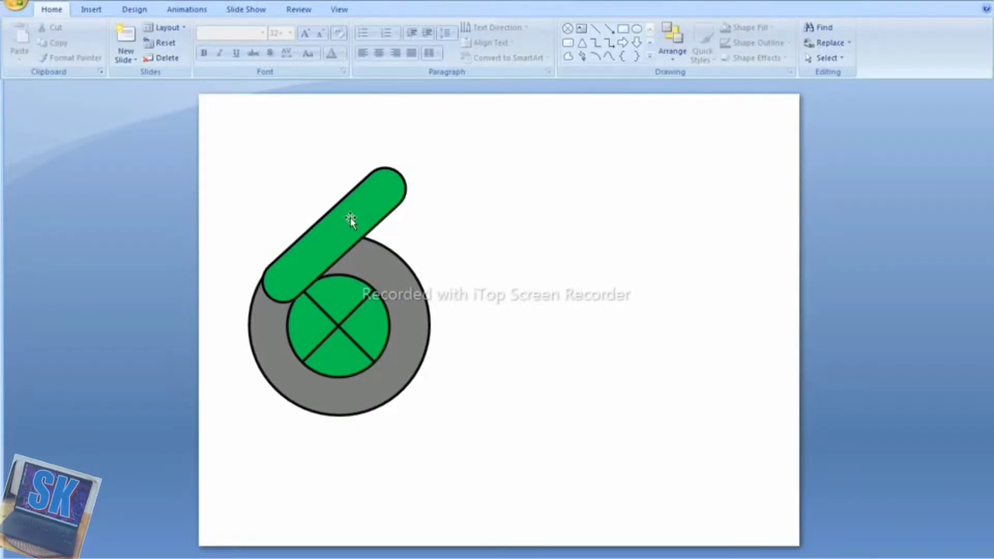
left_click(350, 220)
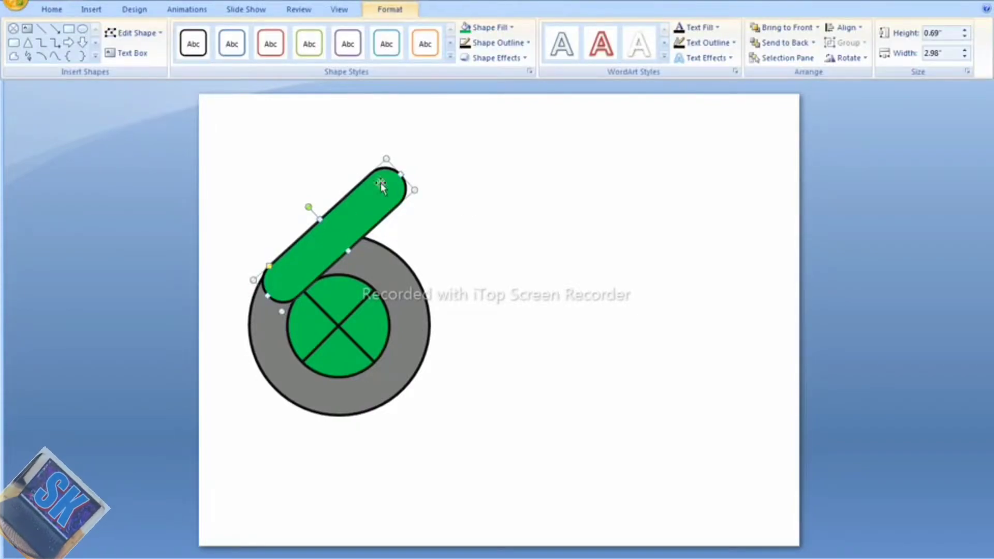
left_click(417, 234)
left_click(376, 211)
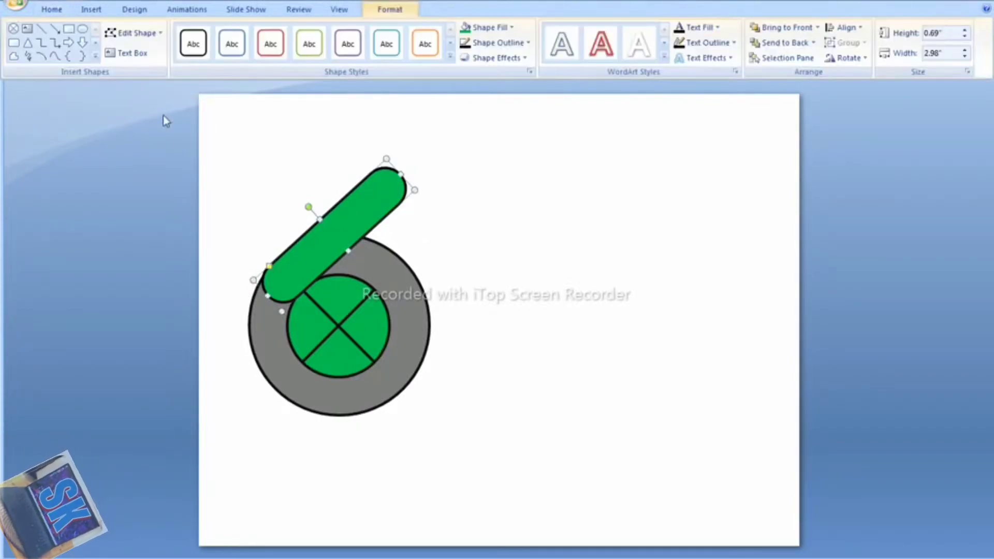
- Duplicate the green bar and rotate the copy horizontal near the diagonal bar's top
left_click(63, 10)
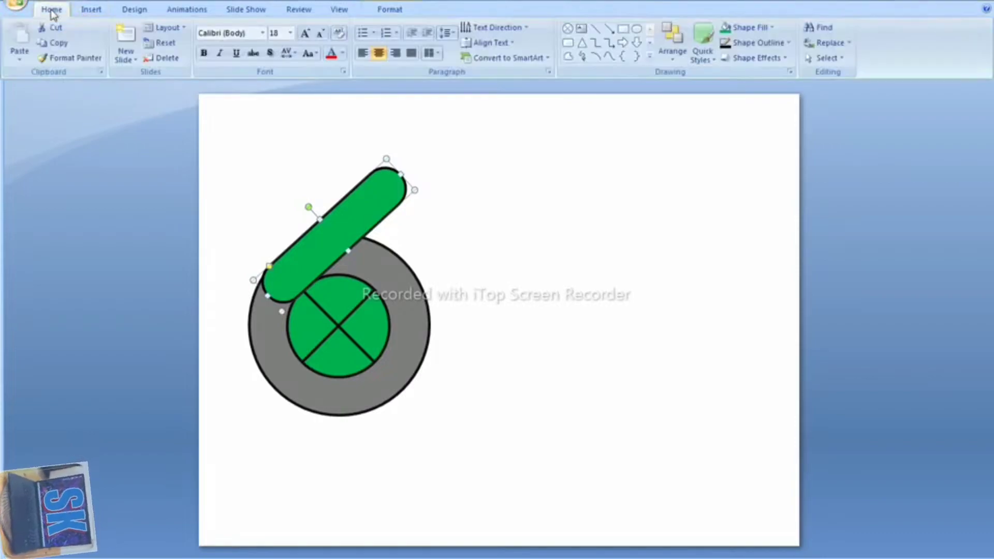
left_click(60, 44)
left_click(20, 35)
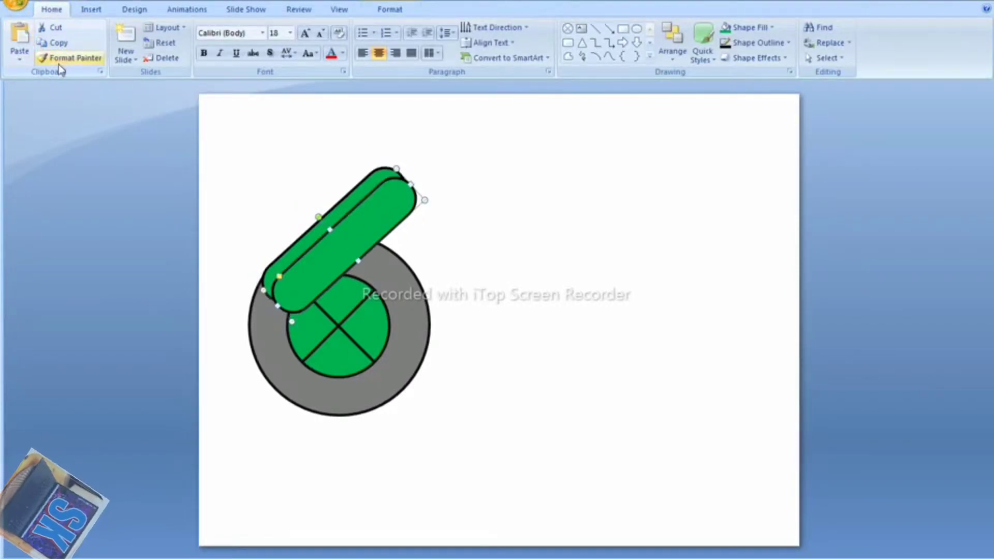
left_click_drag(336, 253, 430, 197)
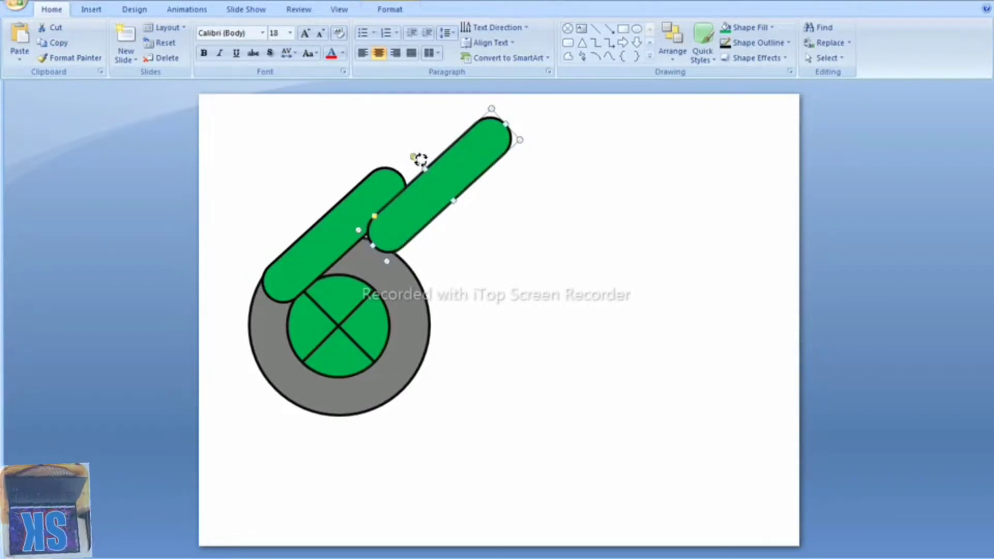
left_click_drag(414, 157, 441, 167)
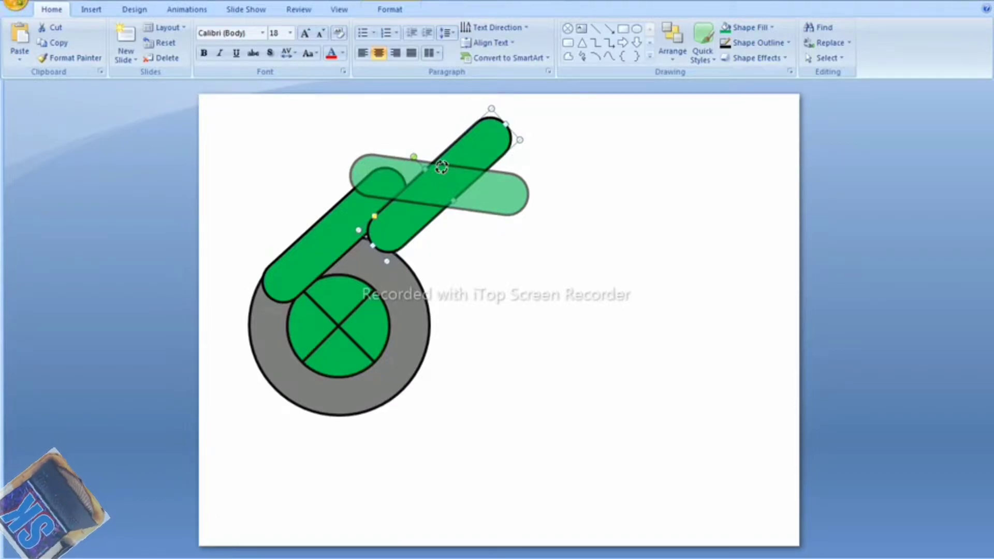
left_click_drag(441, 167, 451, 185)
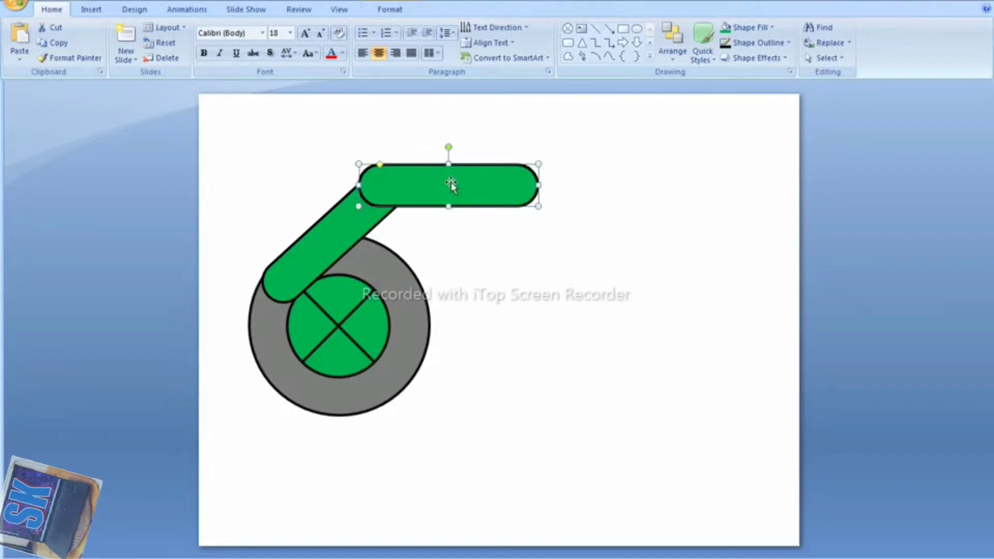
- Nudge the horizontal bar with the arrow keys toward the diagonal bar's top end
key("Down")
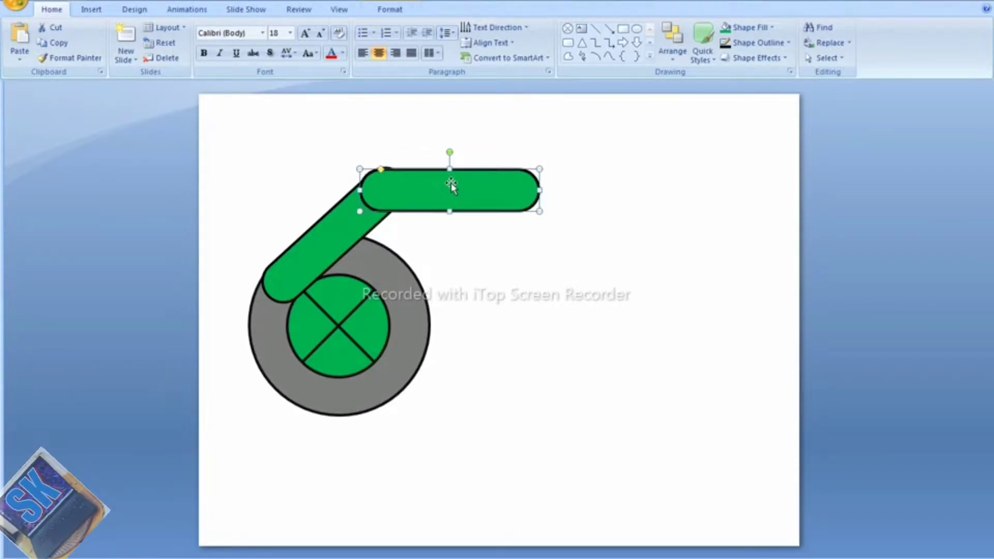
key("Right")
key("Up")
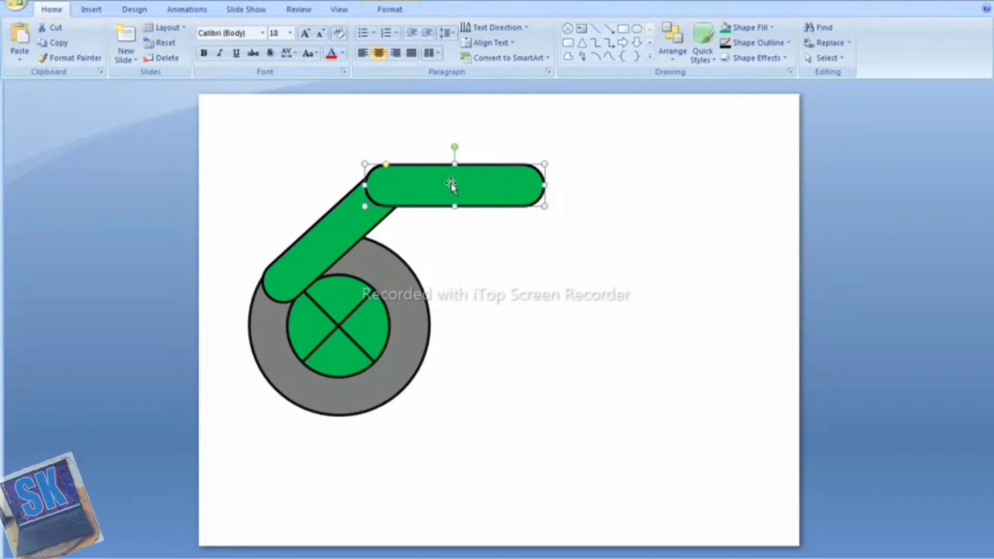
key("Down")
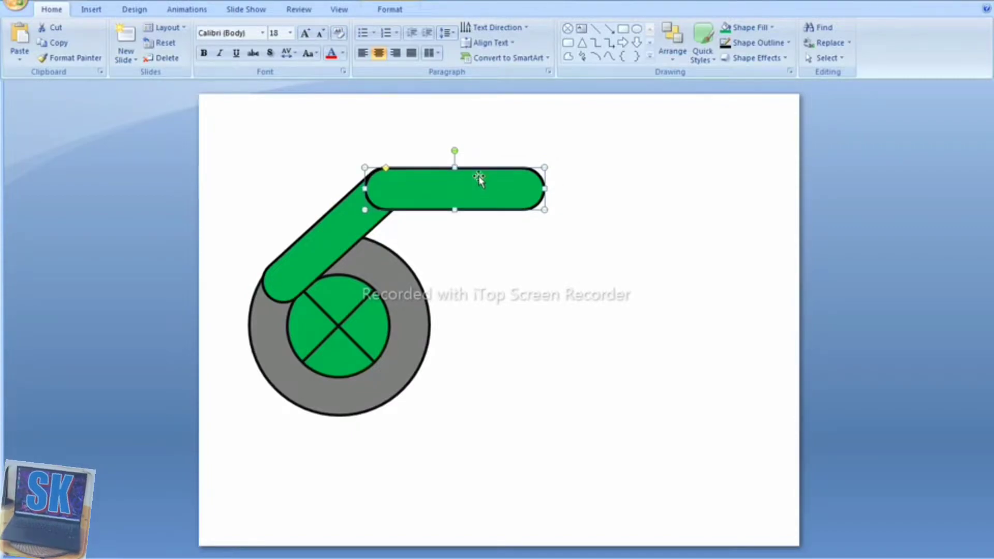
left_click(664, 178)
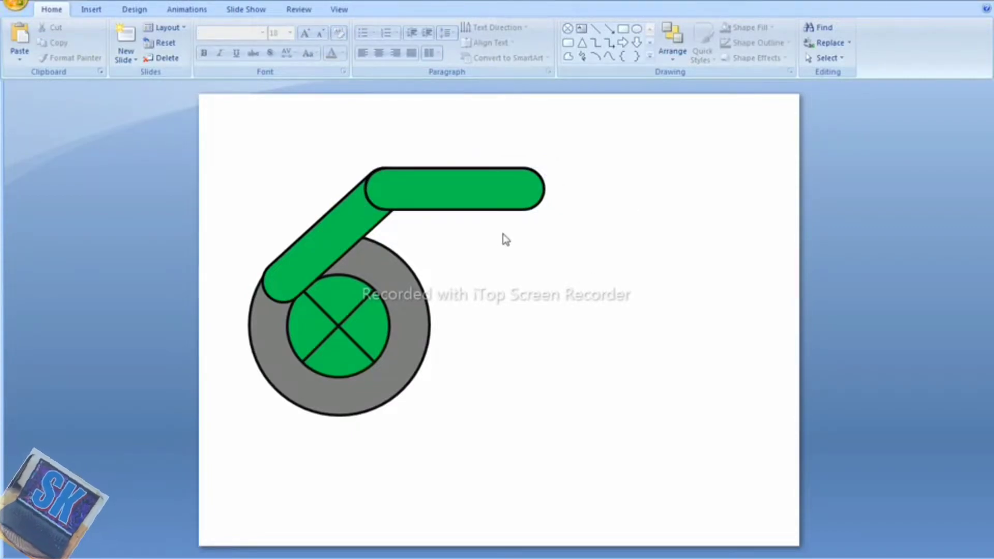
- Fine-nudge the horizontal bar until its left end meets the diagonal bar cleanly
left_click(467, 202)
key("Left")
key("Left")
key("Left")
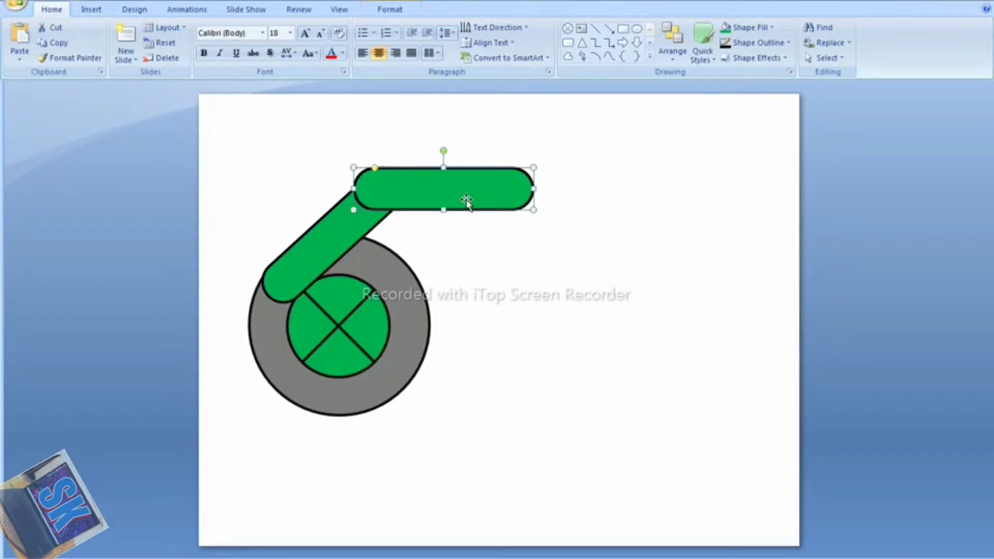
key("Down")
key("Right")
key("Up")
key("Right")
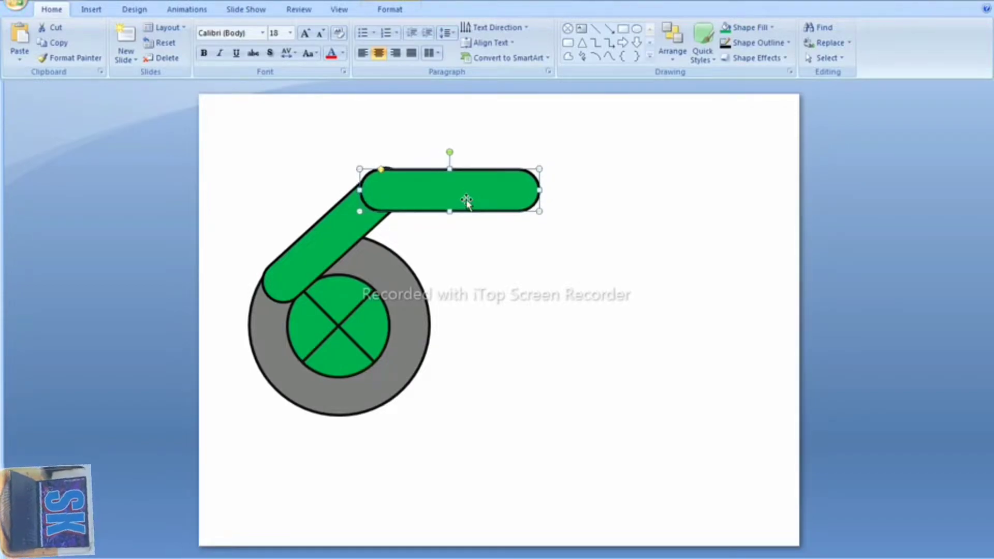
key("Up")
key("Down")
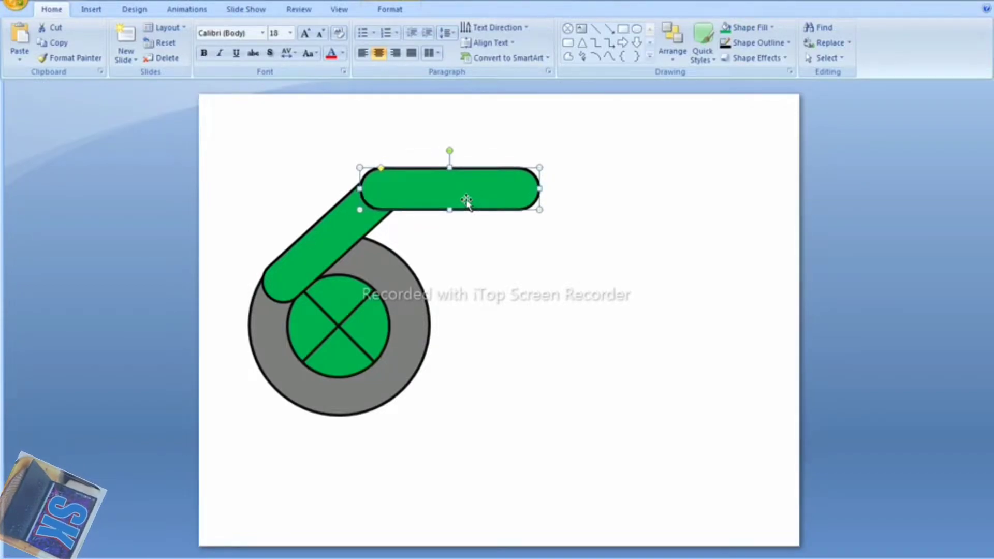
key("Right")
left_click(673, 227)
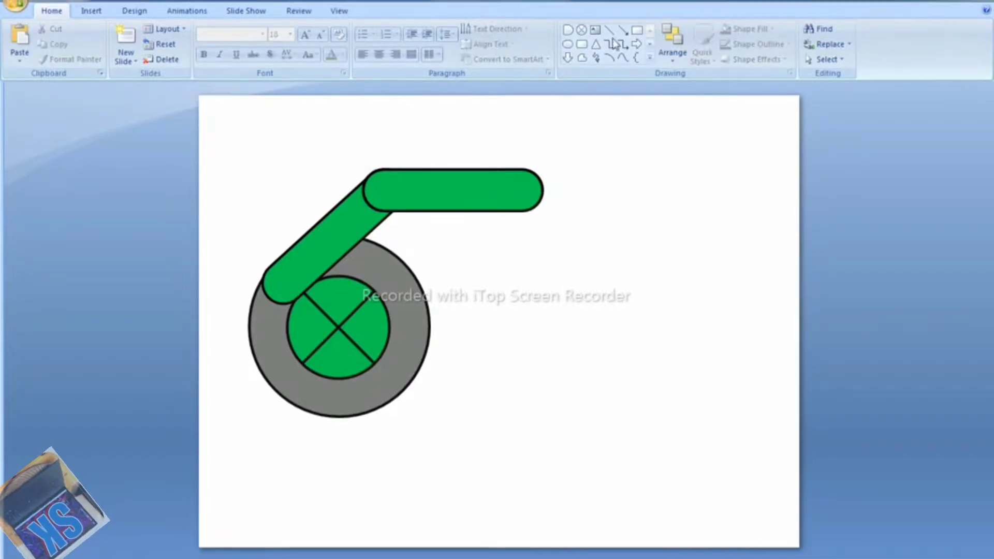
- Trace a Freeform through the corners of both green bars, closing it at the starting point
left_click(651, 55)
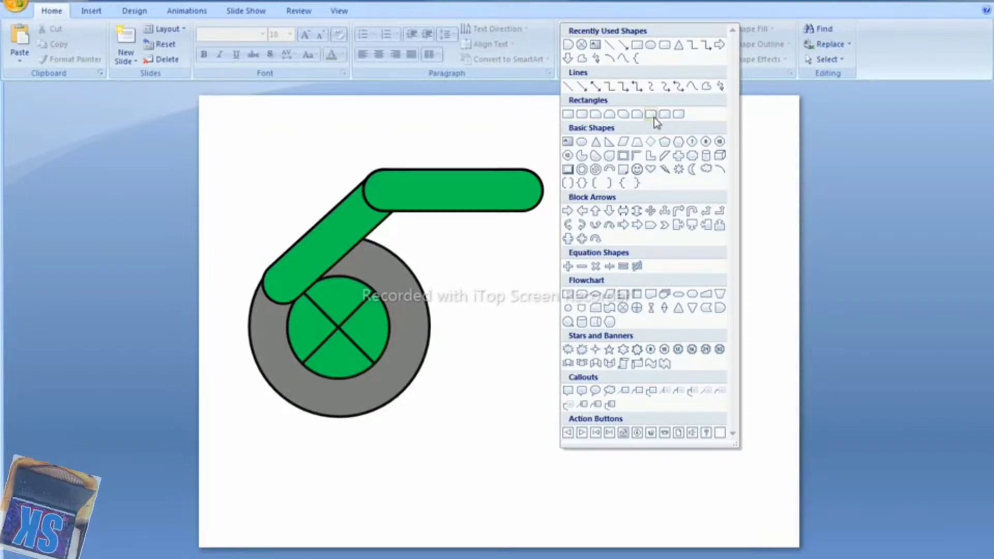
left_click(707, 89)
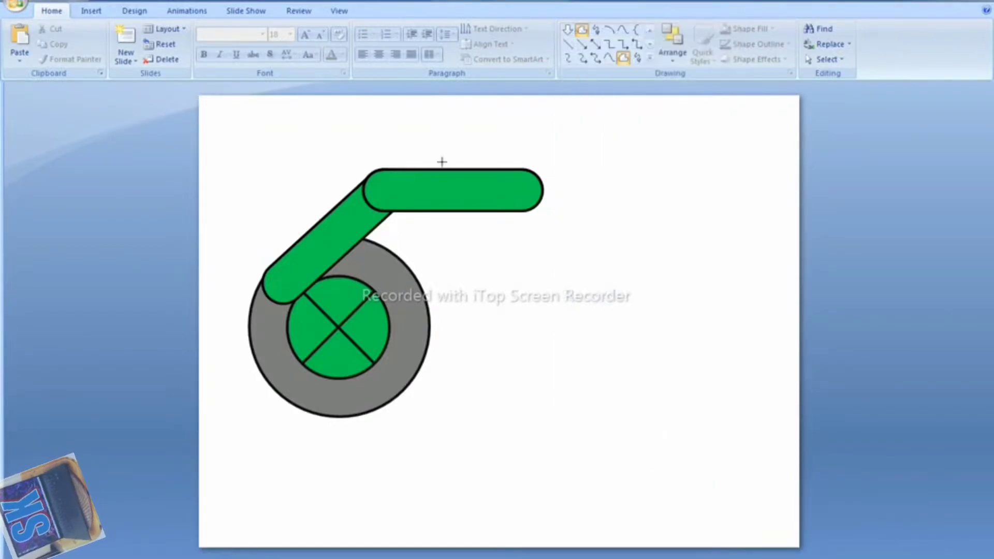
left_click(261, 269)
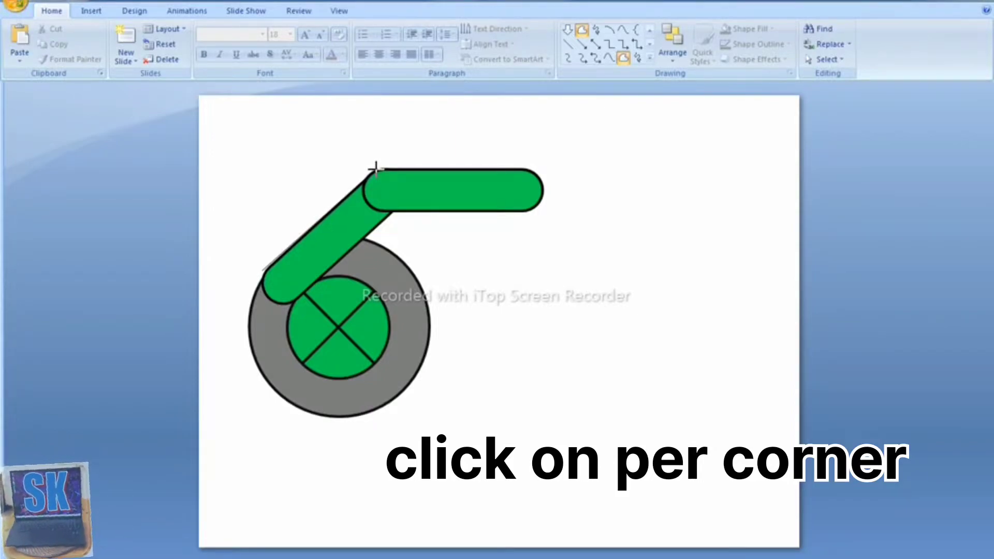
left_click(376, 168)
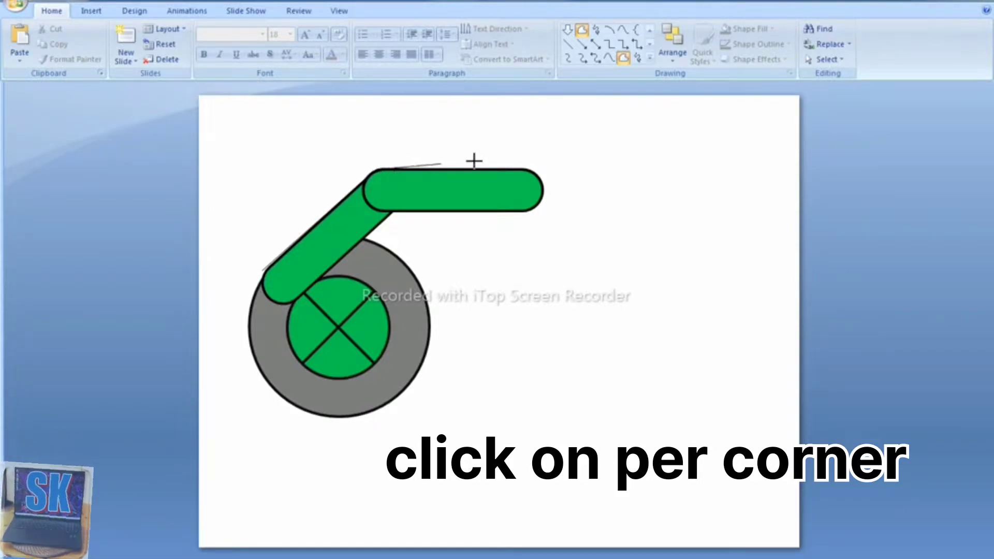
left_click(530, 169)
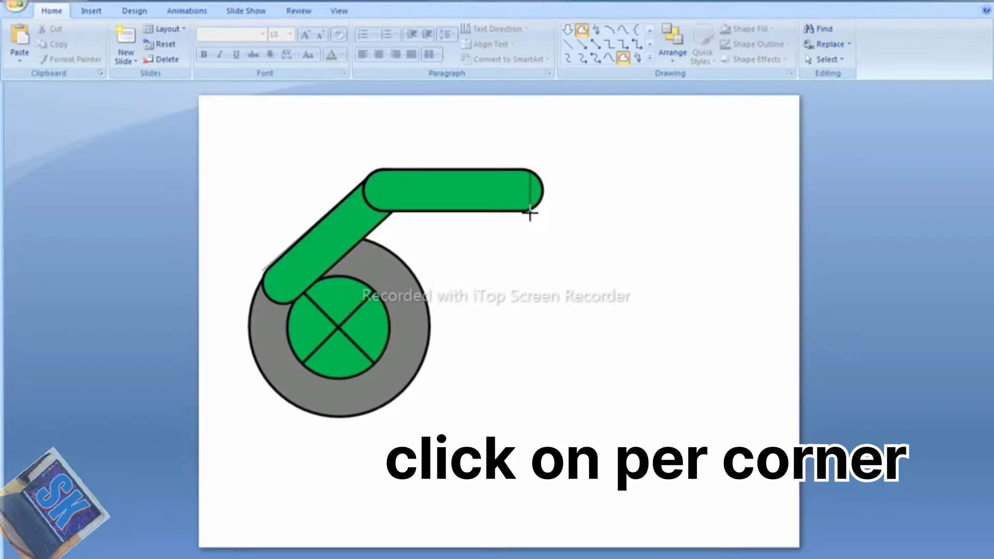
left_click(529, 211)
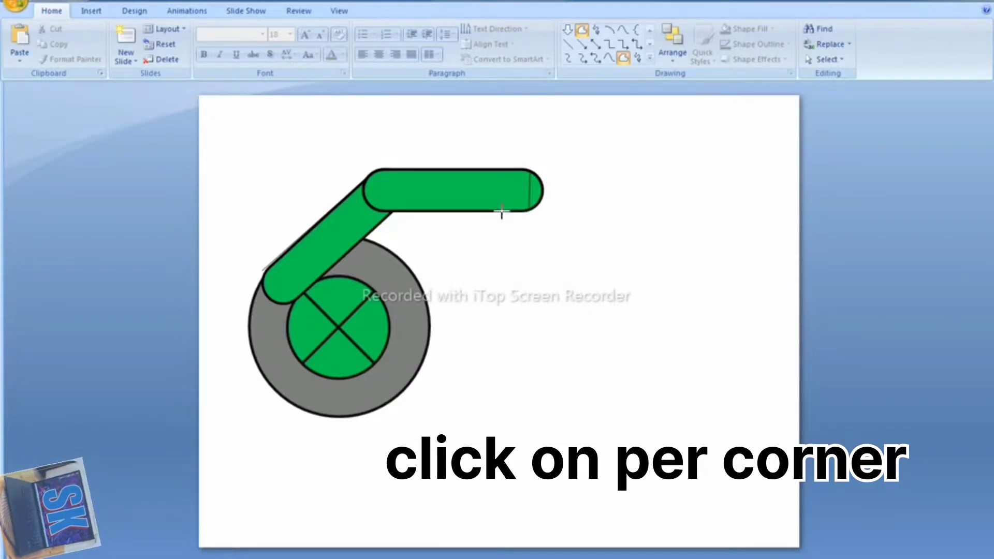
left_click(391, 212)
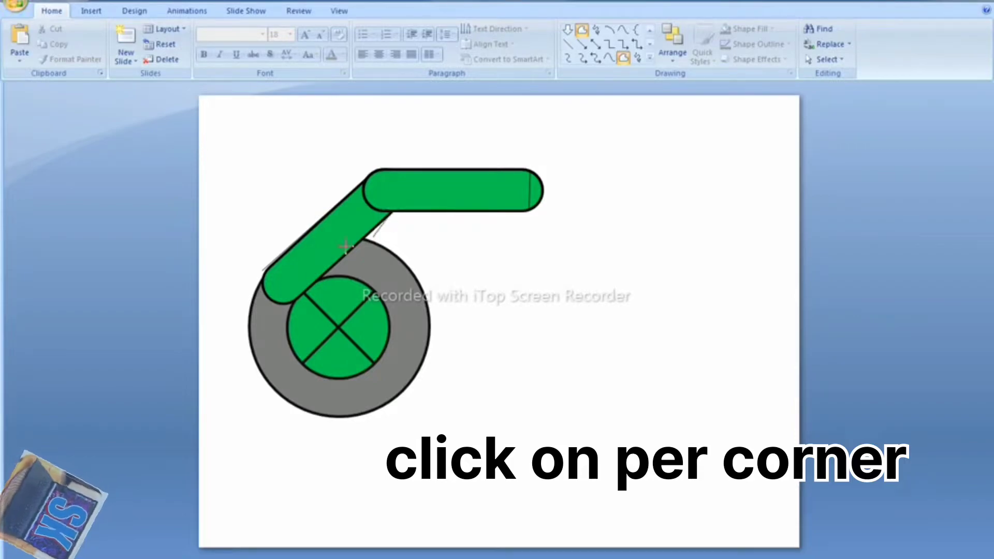
left_click(288, 305)
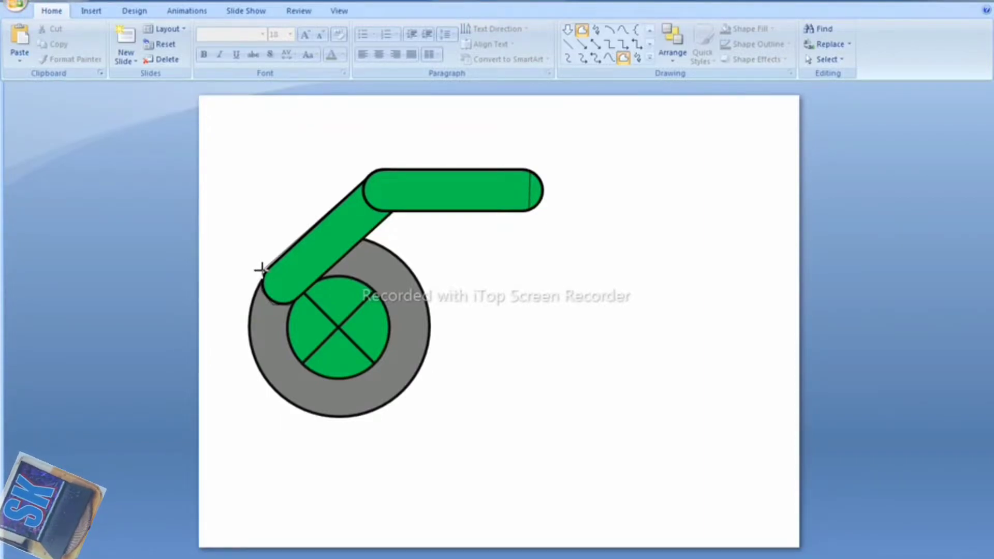
left_click(262, 269)
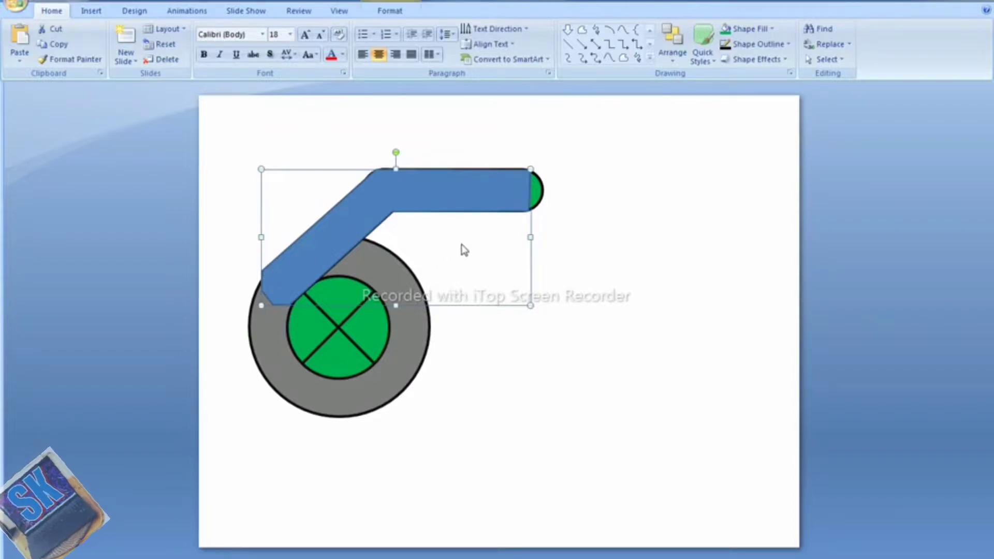
- Move the traced blue arm aside and delete both the horizontal and diagonal green bars
left_click_drag(413, 206, 630, 318)
left_click(465, 201)
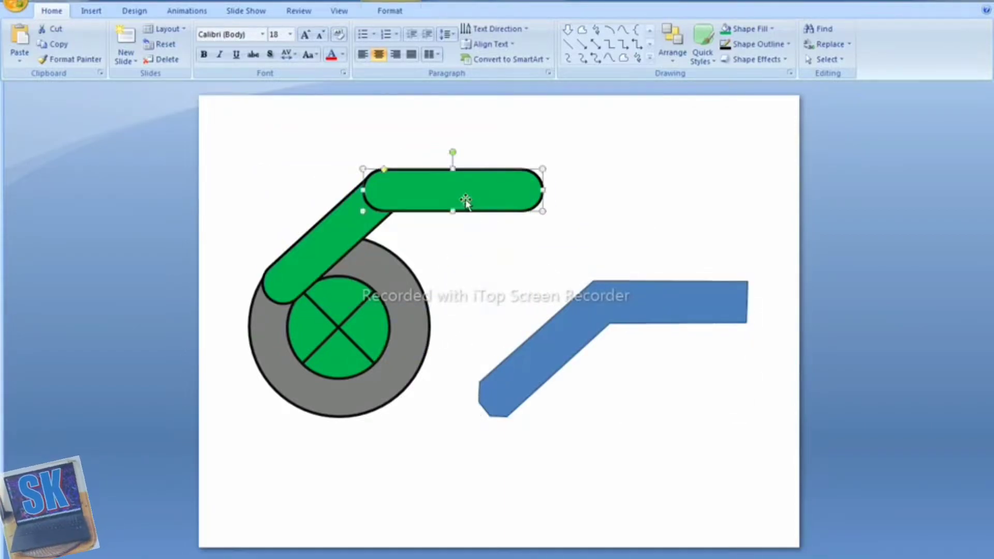
key("Delete")
left_click(379, 200)
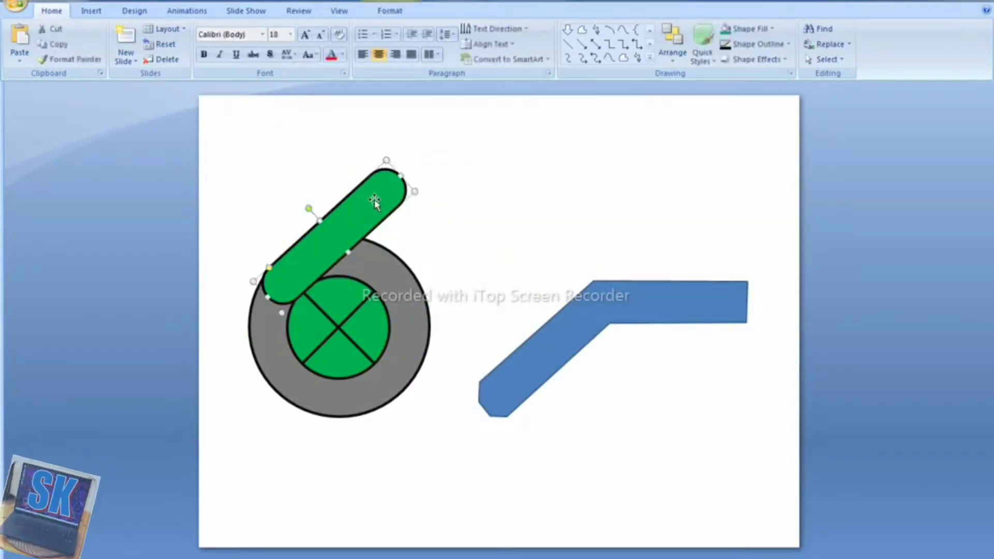
key("Delete")
- Move the blue arm back above the gray ring and nudge it into place
left_click_drag(599, 311, 388, 197)
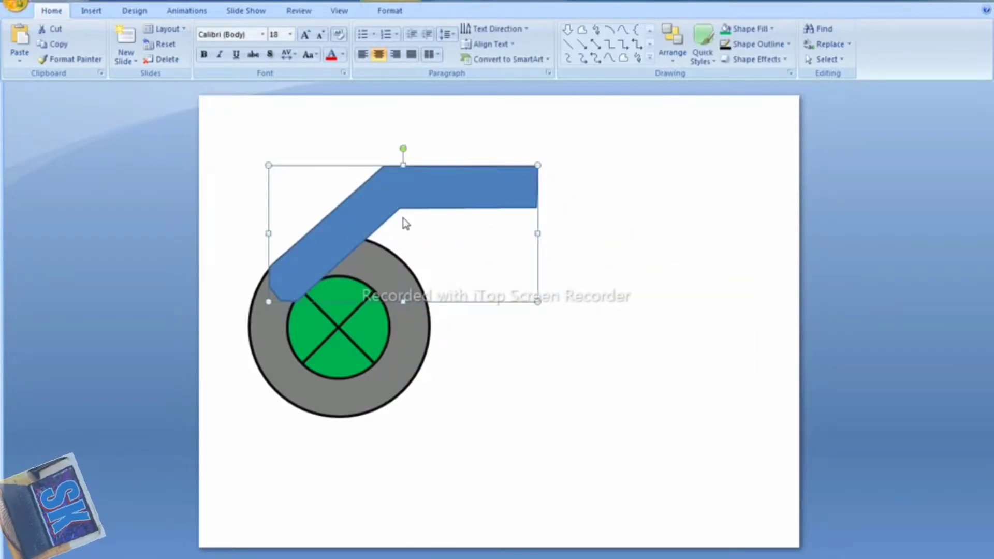
key("Up")
key("Right")
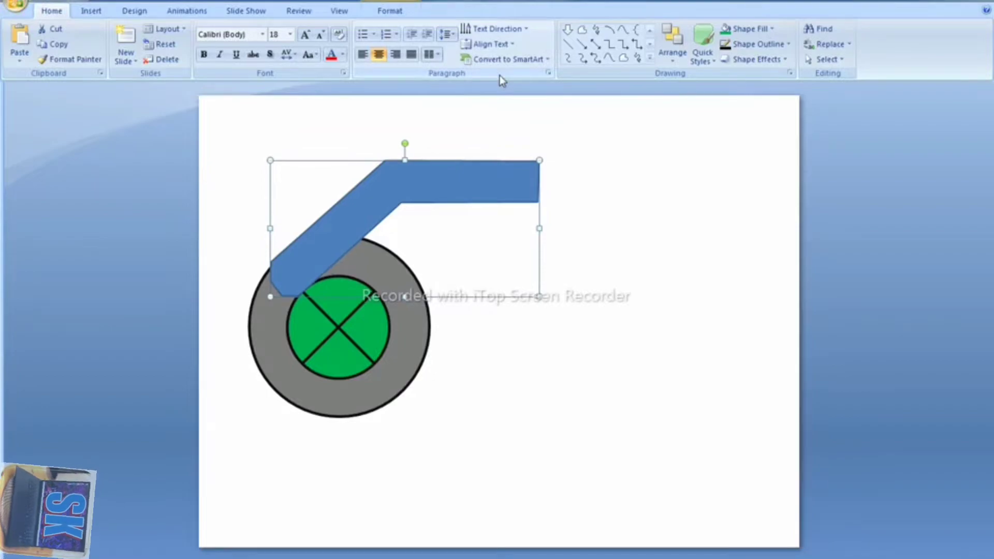
- Fill the arm shape green and give it a 3 pt black outline
left_click(397, 14)
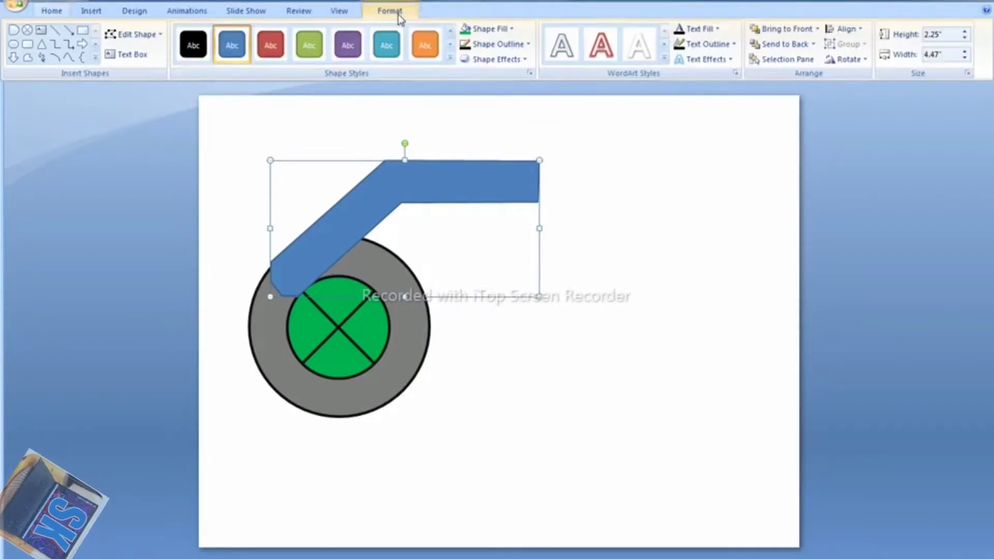
left_click(497, 30)
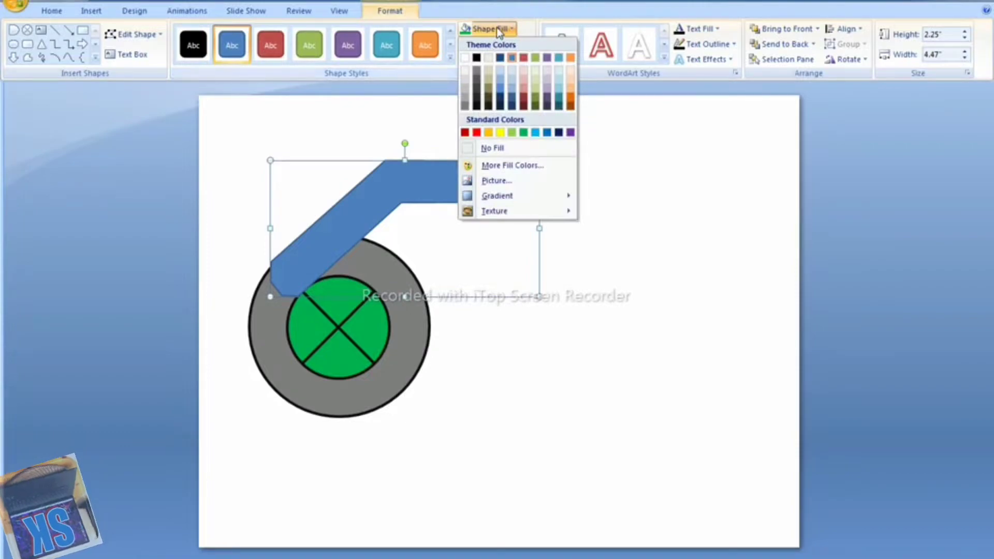
left_click(523, 133)
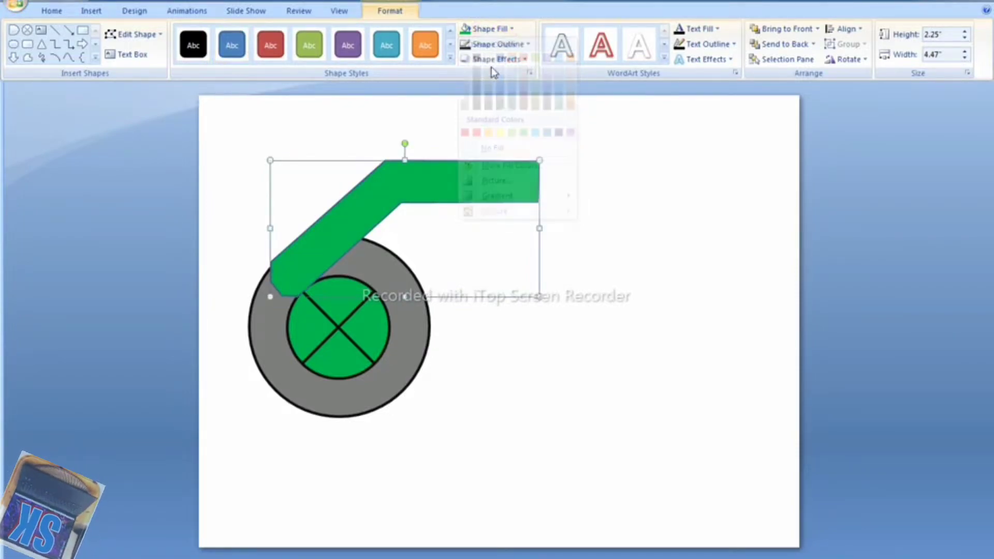
left_click(498, 47)
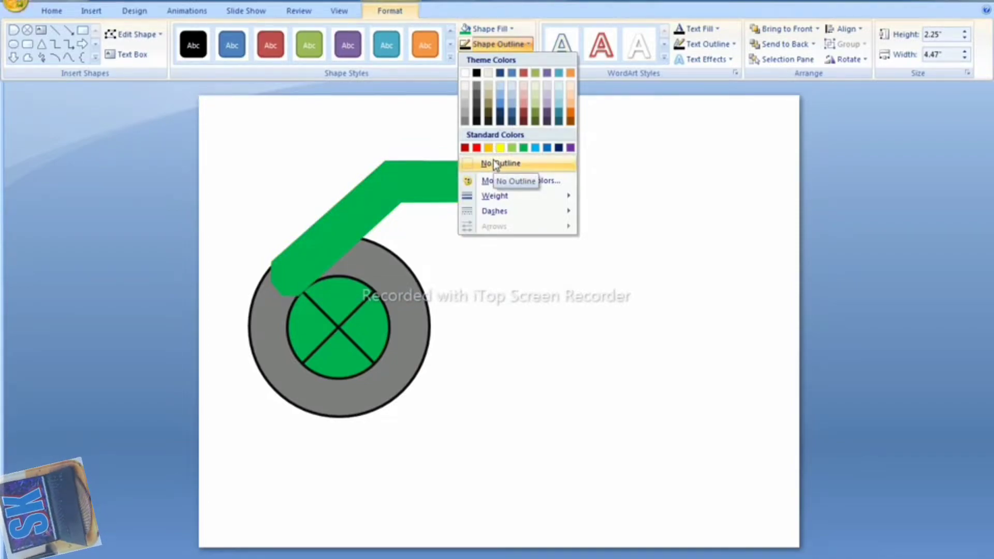
left_click(477, 74)
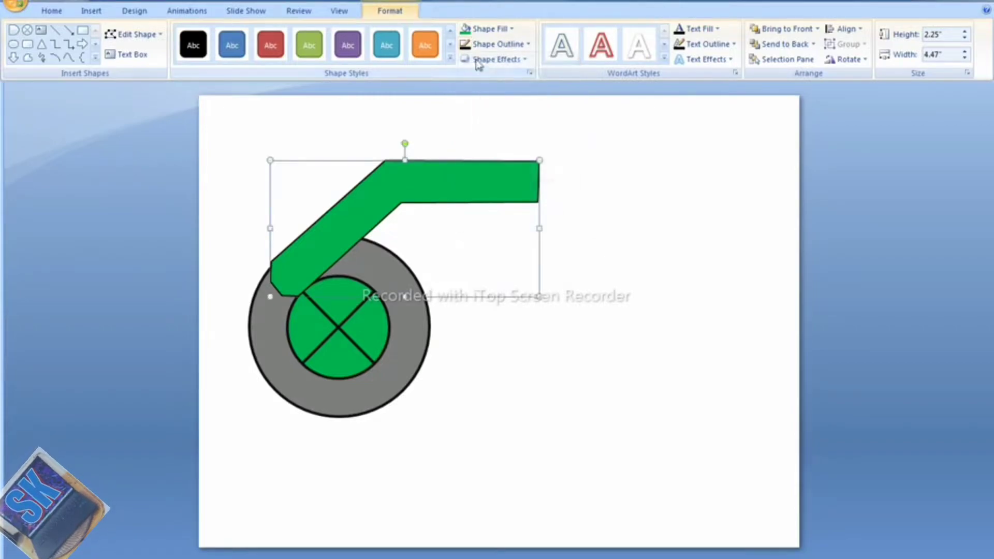
left_click(511, 43)
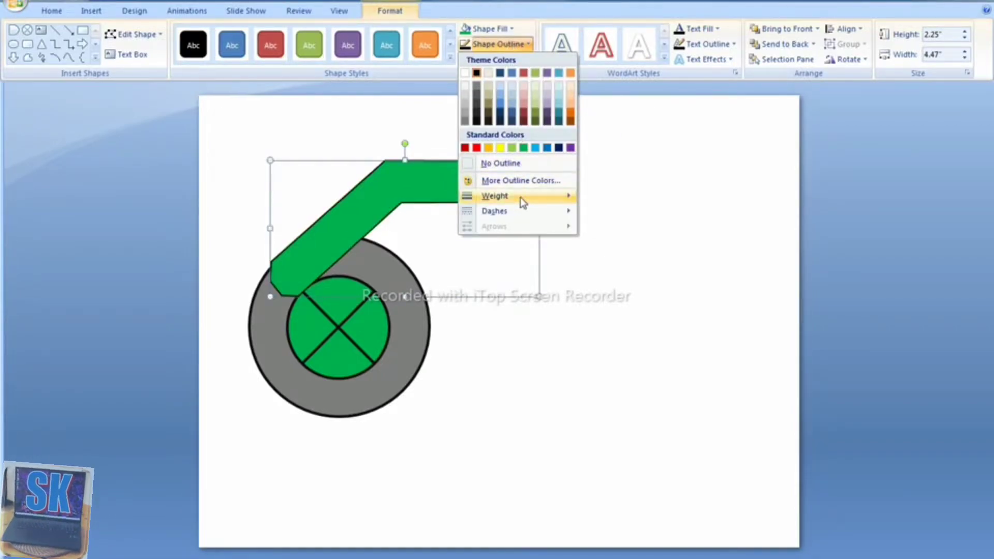
mouse_move(495, 196)
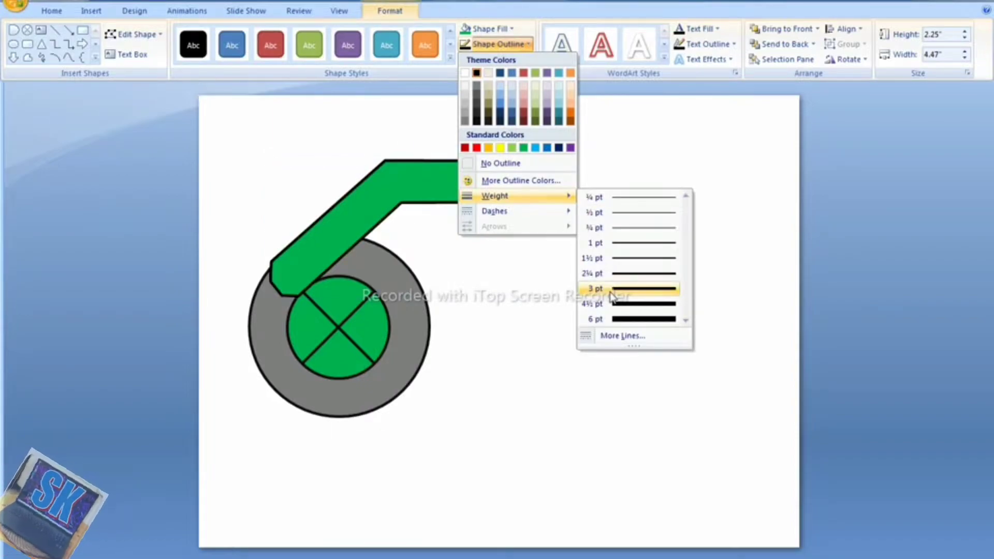
left_click(611, 295)
- Send the arm behind the gray ring and shift it down slightly
right_click(450, 183)
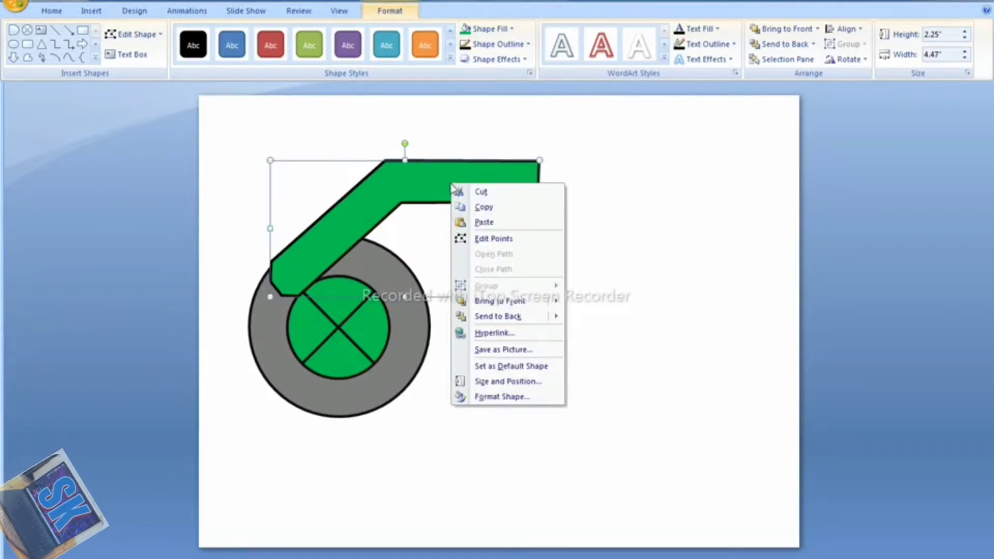
left_click(507, 318)
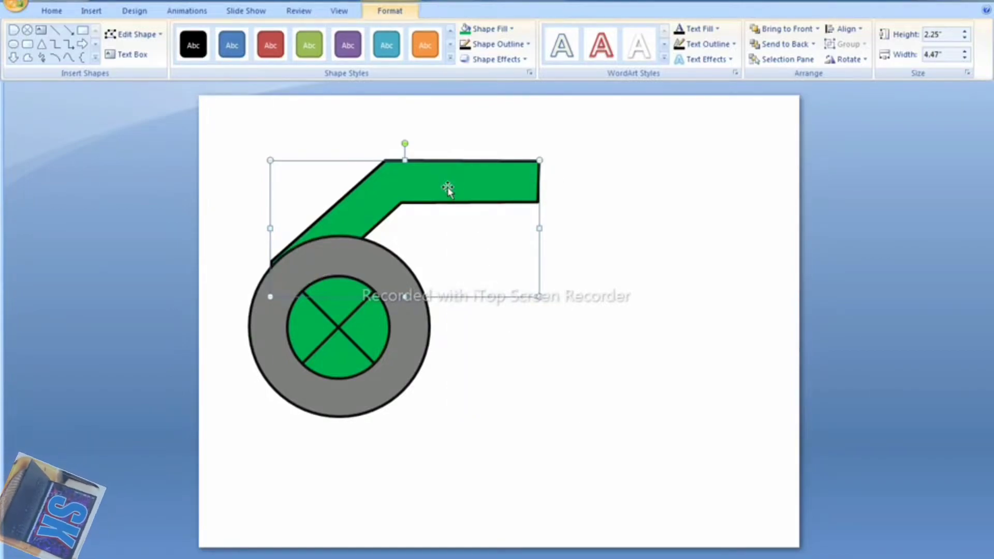
left_click_drag(447, 187, 449, 192)
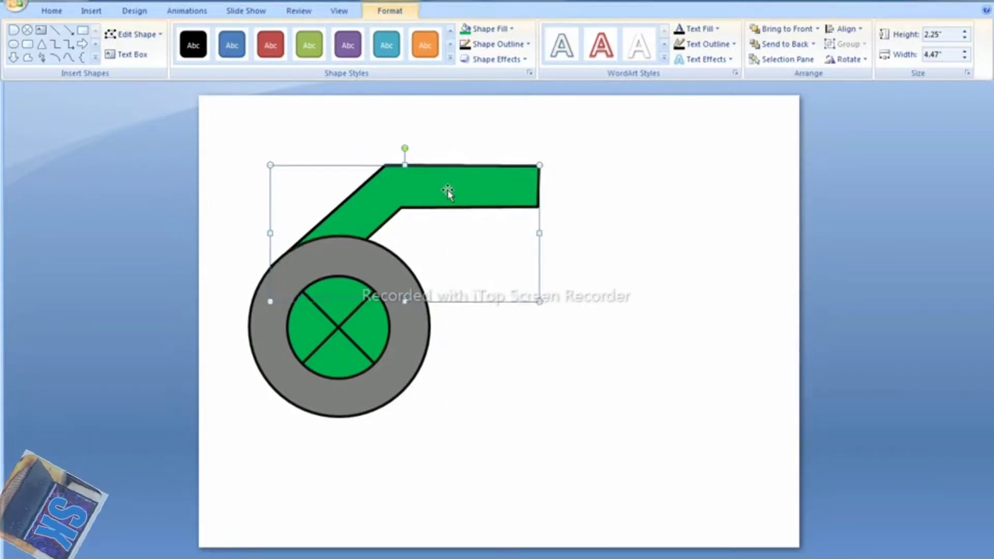
left_click(598, 204)
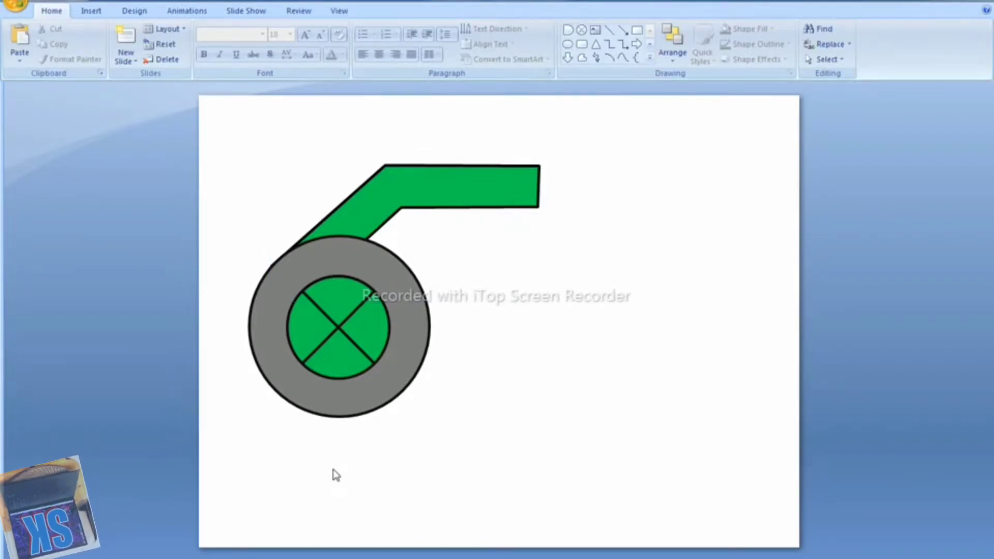
- Draw a long thin grey-filled rectangle below the blower as the base bar
left_click(638, 30)
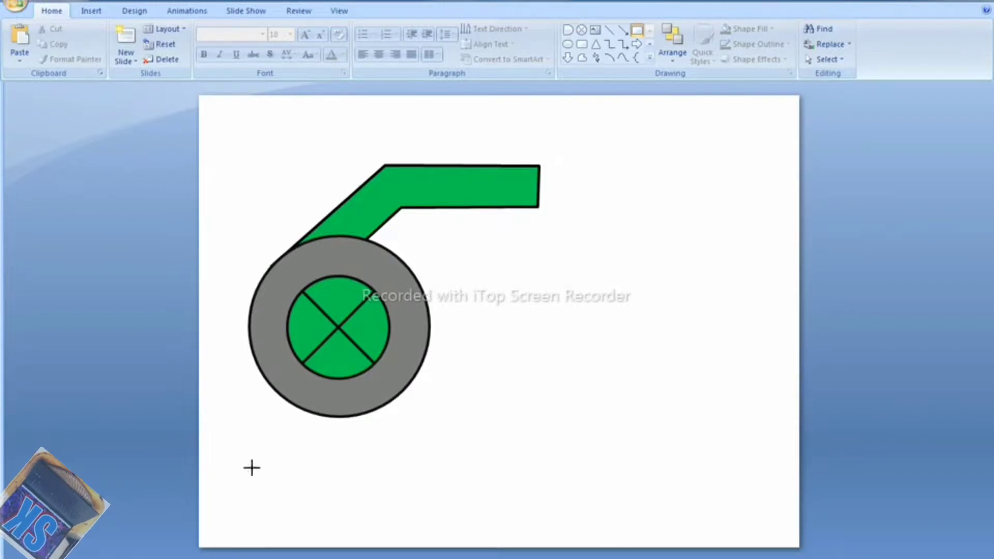
mouse_move(252, 467)
left_mouse_down()
mouse_move(366, 498)
mouse_move(478, 497)
mouse_move(450, 493)
left_mouse_up()
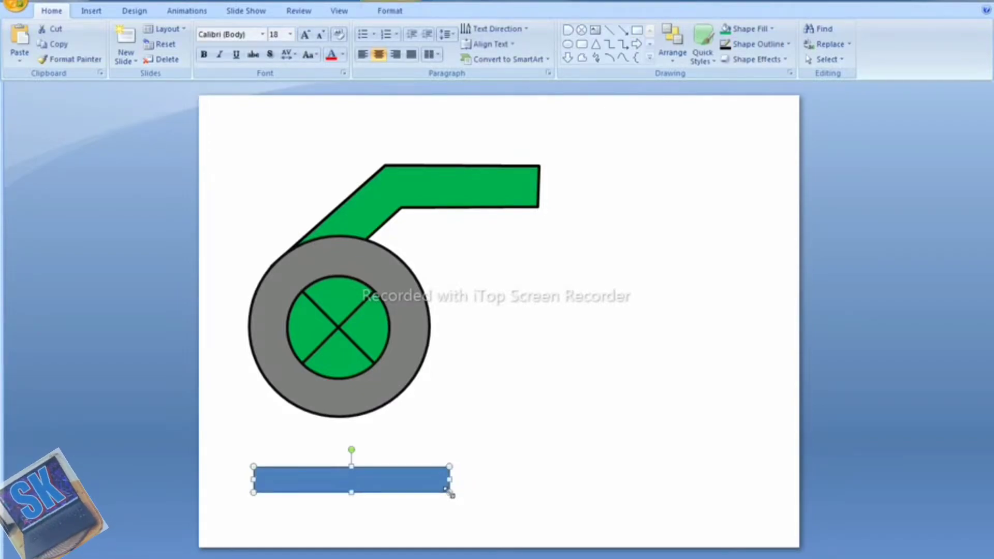
left_click(387, 11)
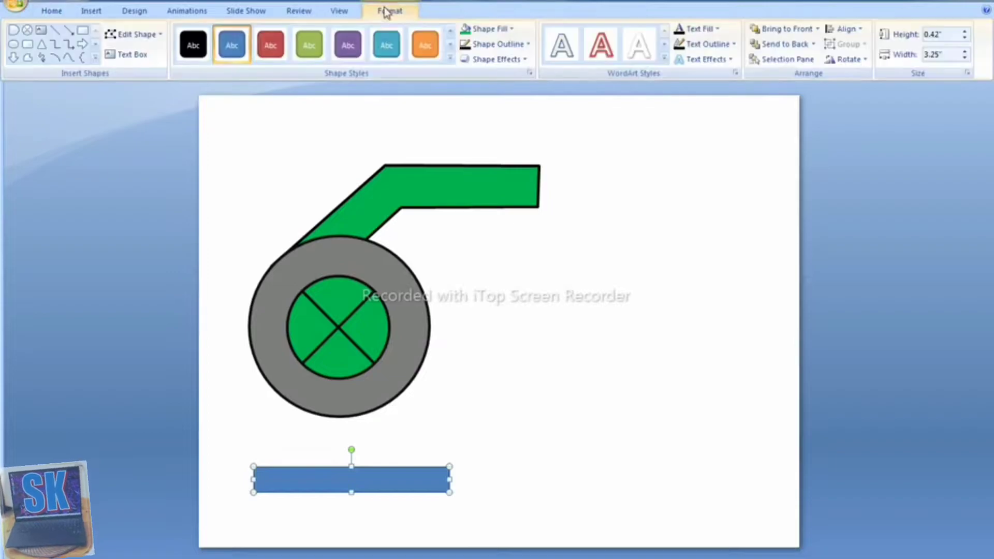
left_click(489, 29)
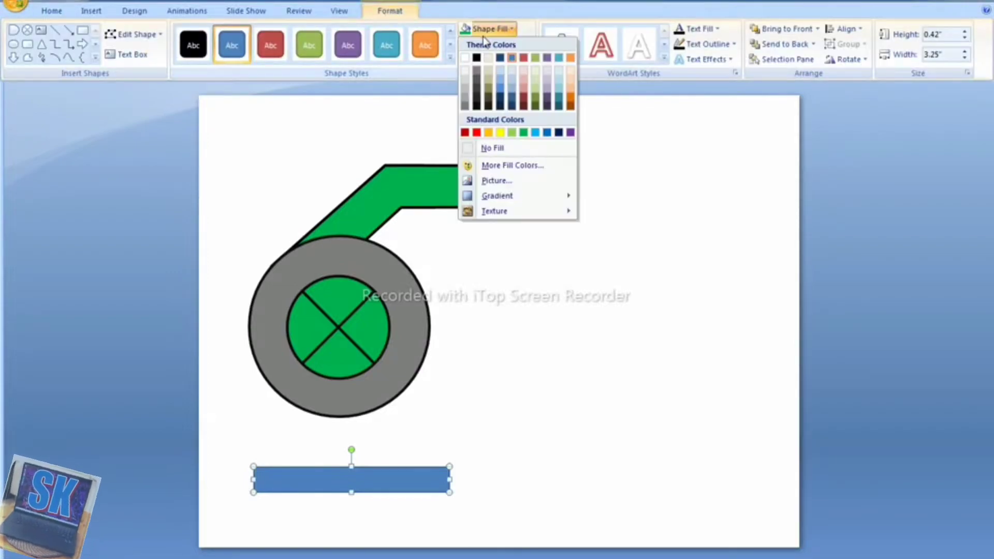
left_click(466, 107)
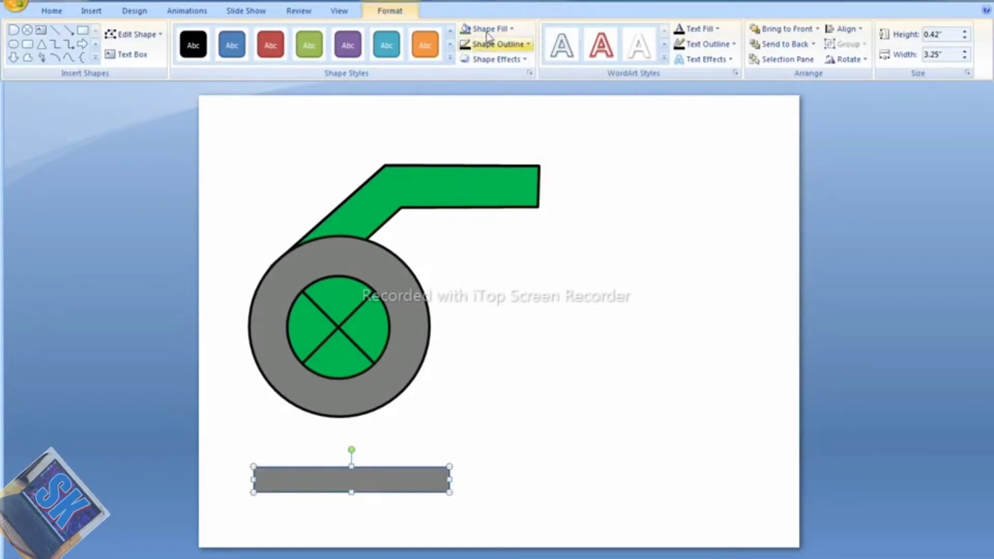
- Give the base bar a 4½ pt black outline, nudge it left and thin it to 0.33"
left_click(502, 45)
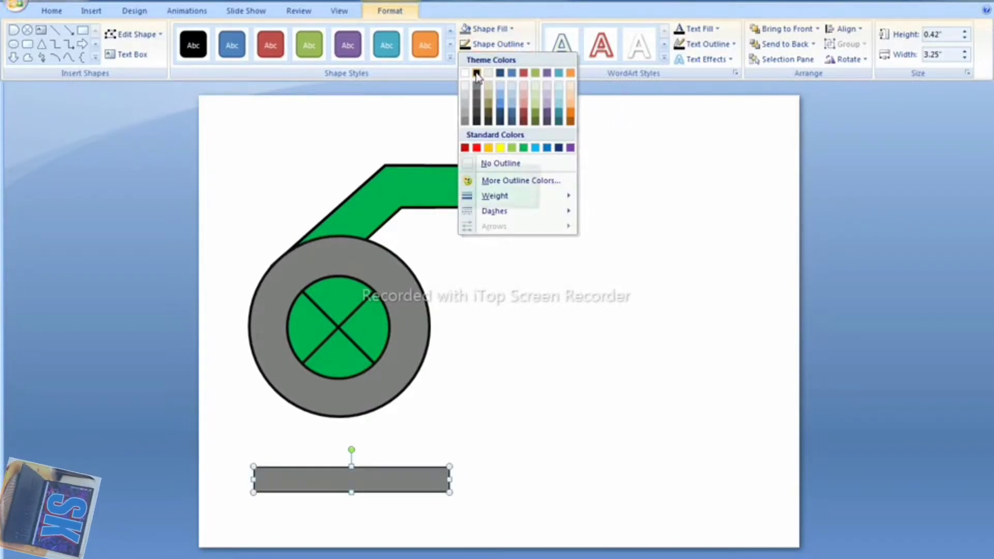
left_click(477, 73)
left_click(485, 44)
mouse_move(495, 196)
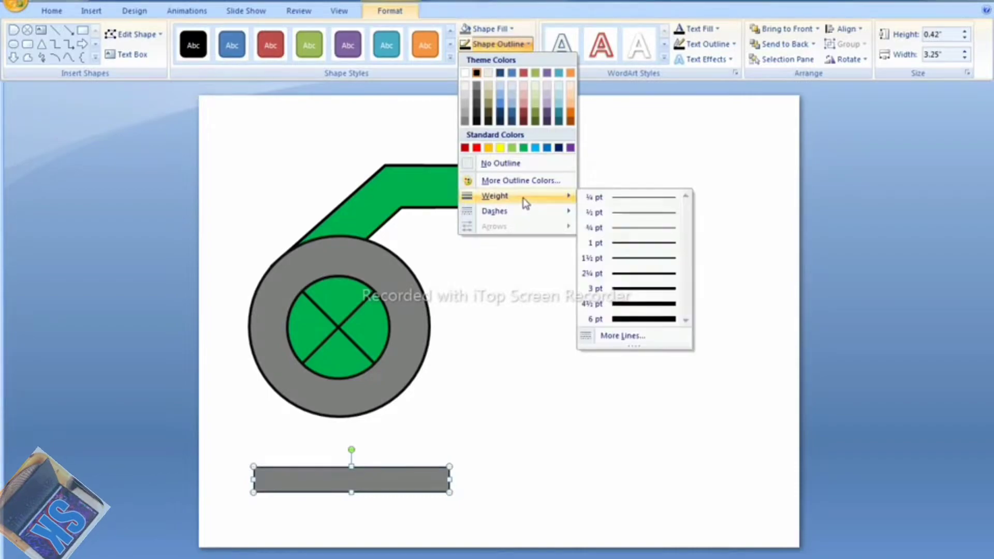
left_click(622, 305)
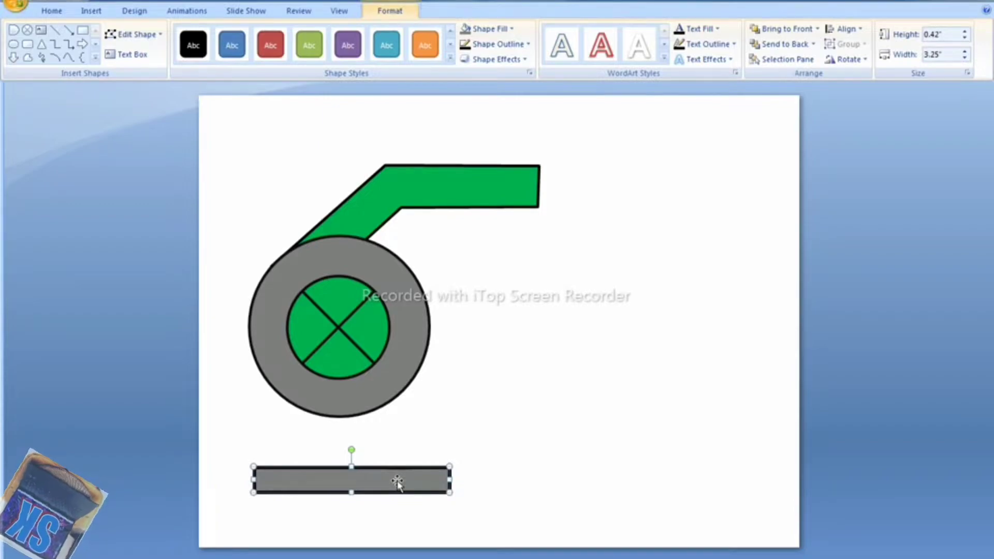
key("Left")
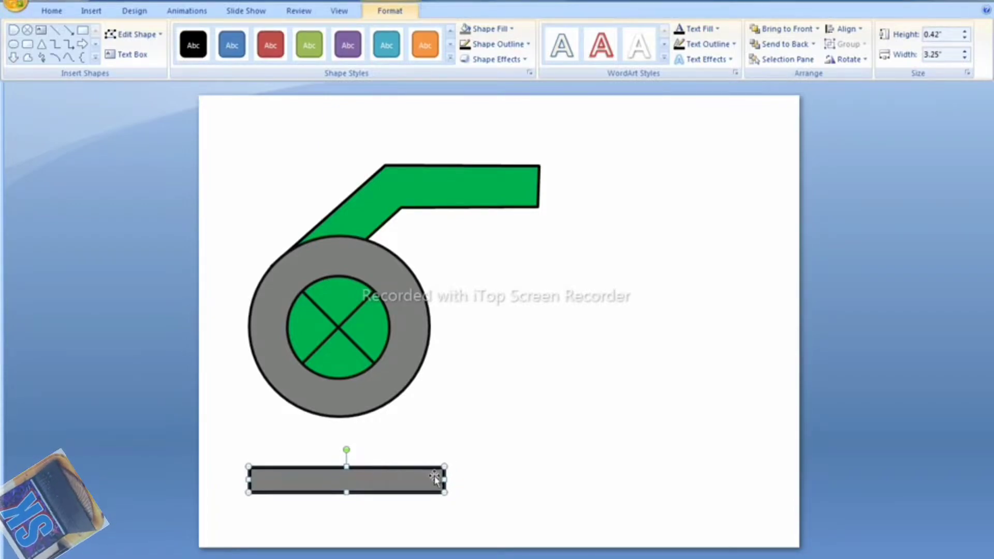
left_click_drag(444, 487, 445, 482)
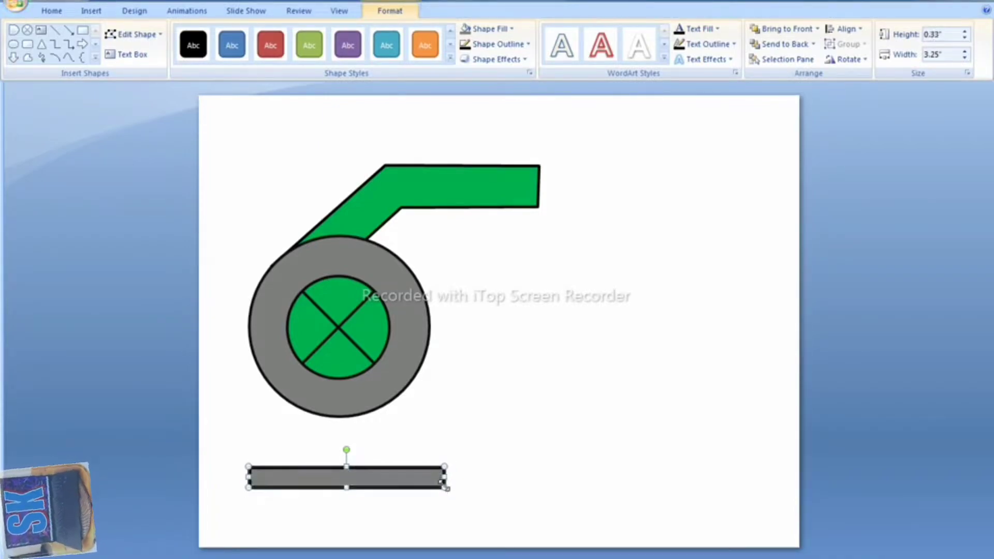
left_click(413, 436)
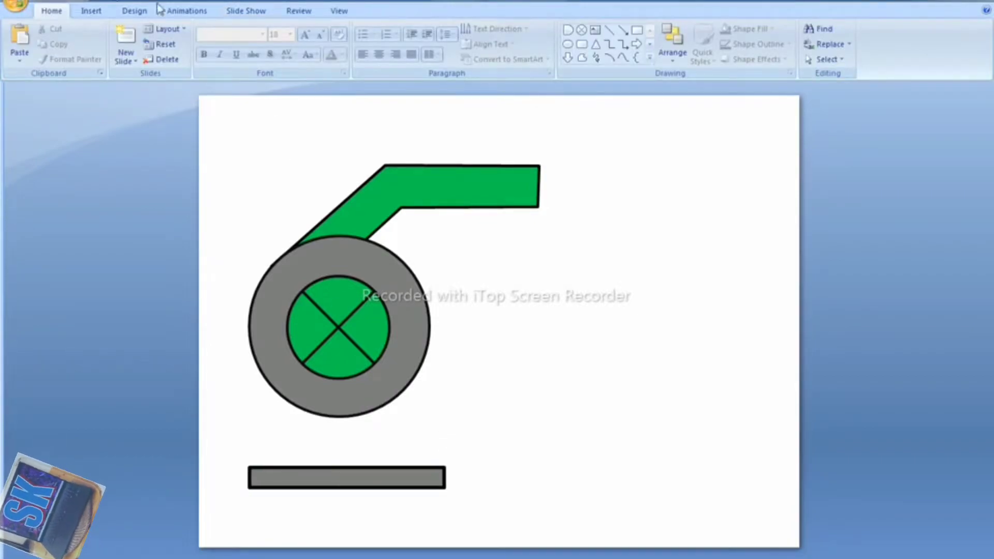
- Draw a Flowchart: Extract triangle from the wheel's centre down to the base bar
left_click(651, 57)
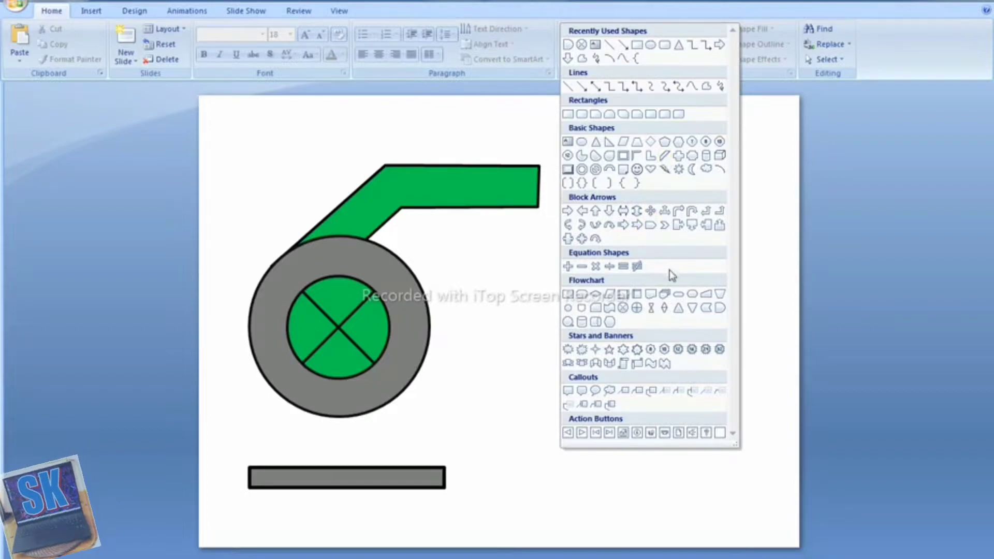
left_click(677, 310)
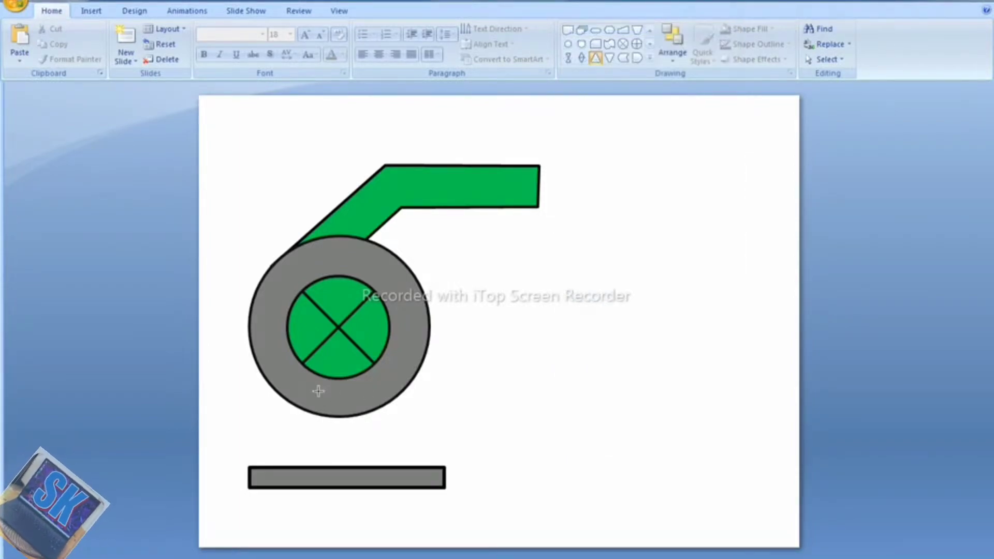
left_click_drag(315, 334, 399, 463)
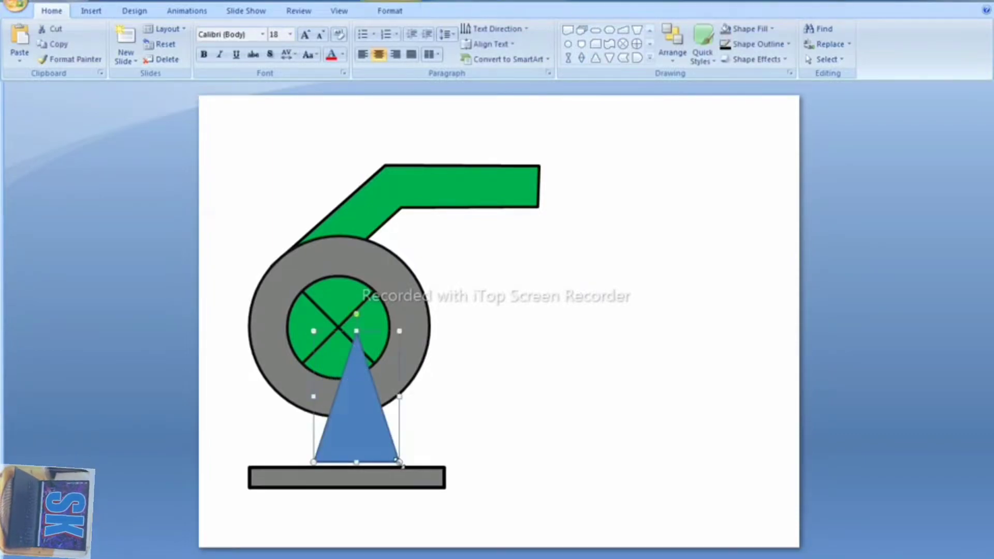
key("Left")
key("Left")
key("Left")
key("Left")
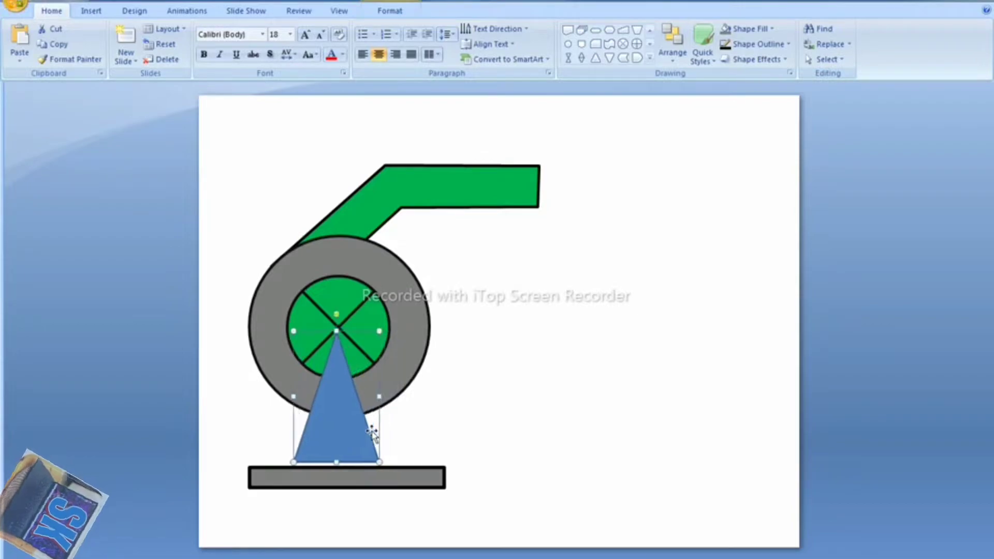
key("Right")
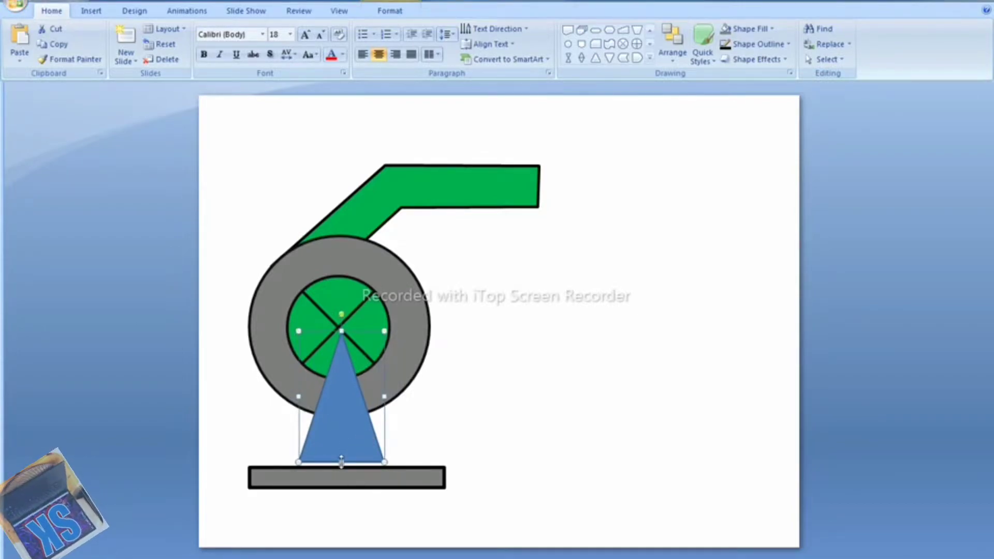
- Adjust the triangle's height, position and width so its base sits on the bar
left_click_drag(341, 465, 342, 470)
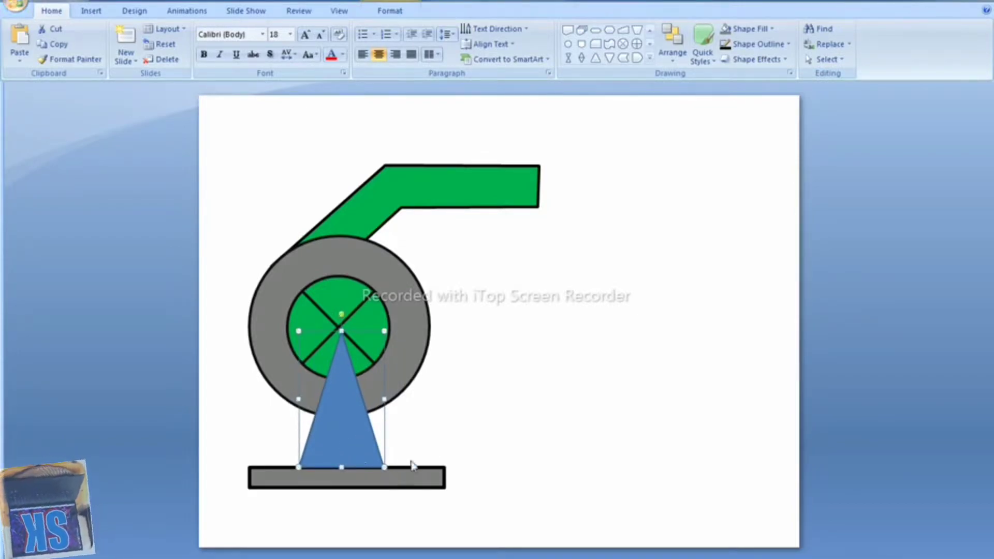
key("Up")
key("Left")
key("Down")
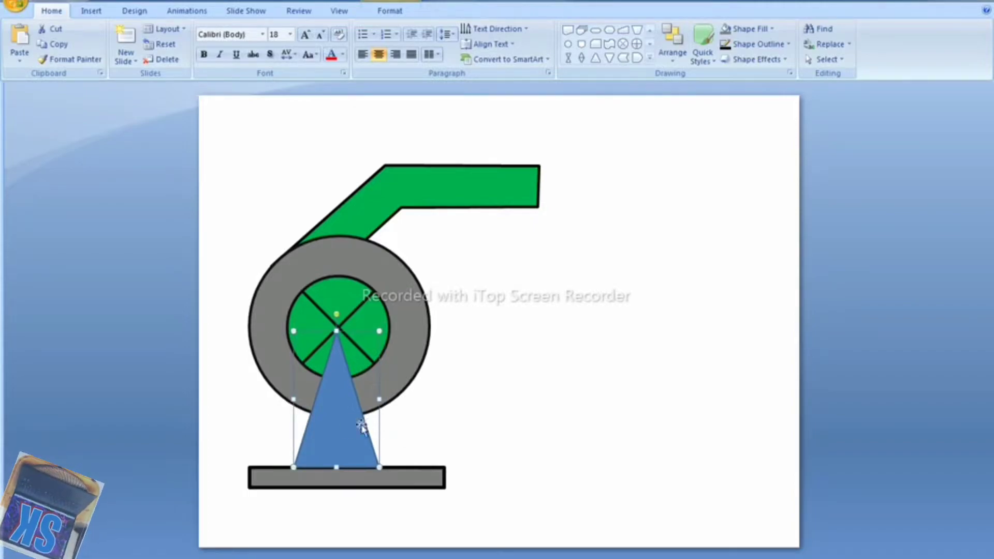
mouse_move(353, 425)
left_mouse_down()
mouse_move(584, 386)
mouse_move(328, 421)
left_mouse_up()
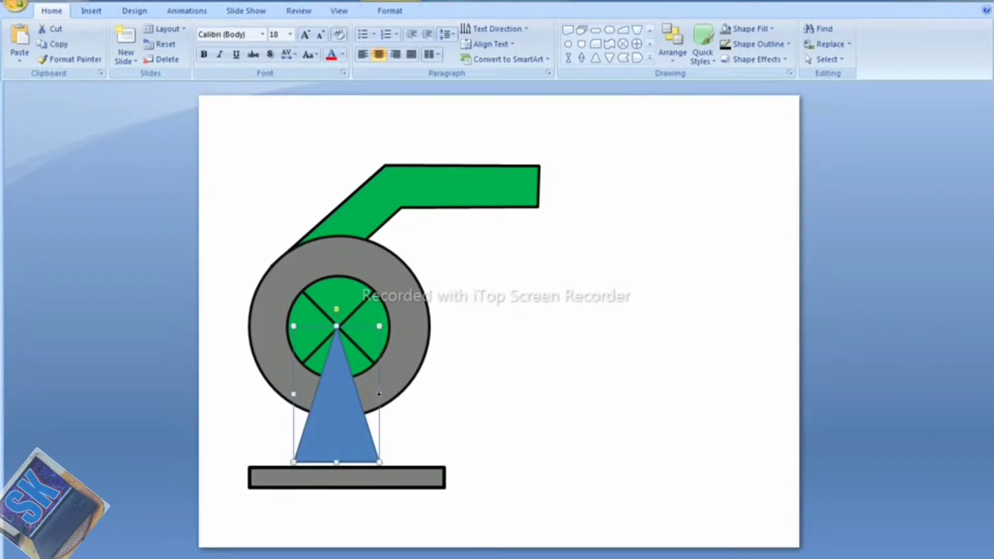
left_click_drag(379, 394, 383, 394)
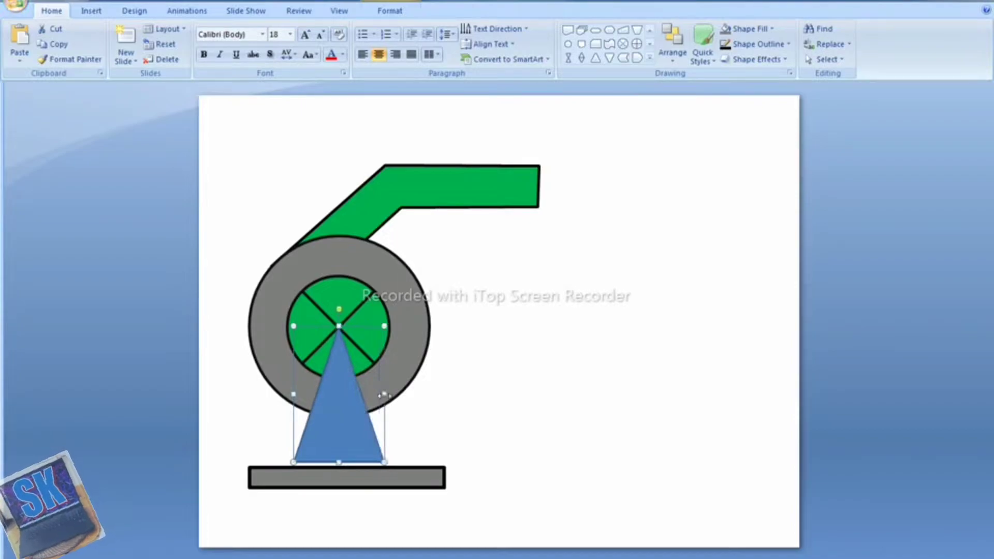
left_click_drag(379, 394, 383, 397)
left_click(465, 387)
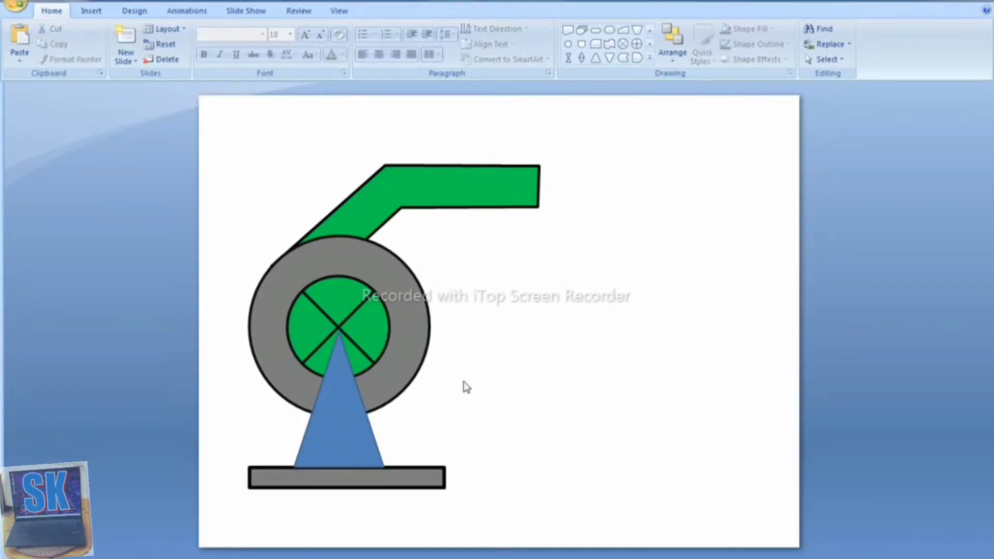
left_click(349, 393)
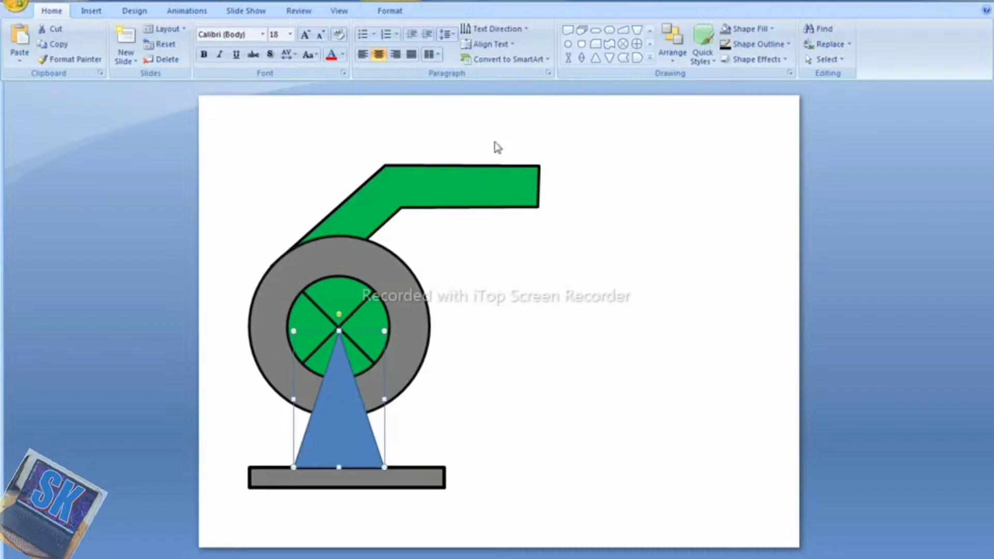
- Give the triangle a 4½ pt black outline and no fill
left_click(390, 10)
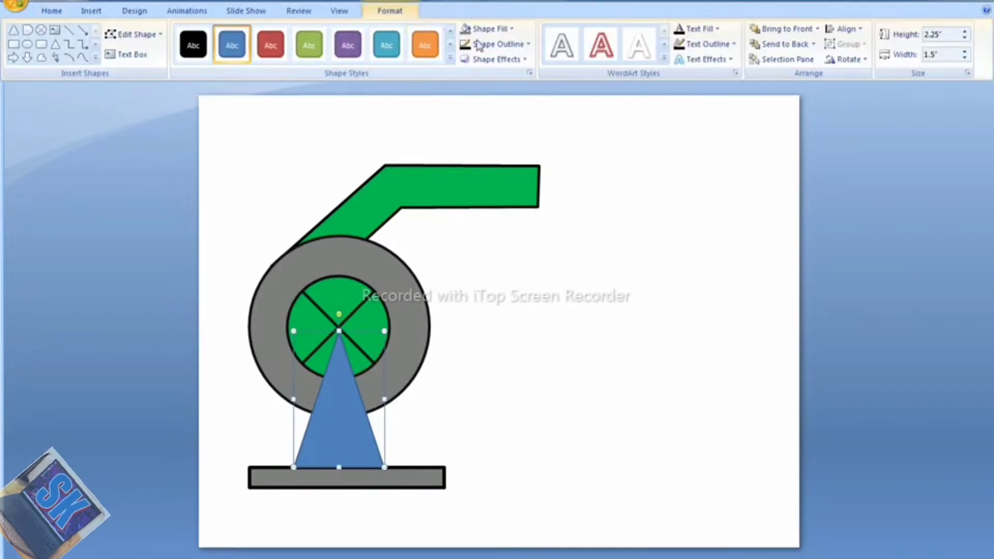
left_click(513, 46)
mouse_move(512, 196)
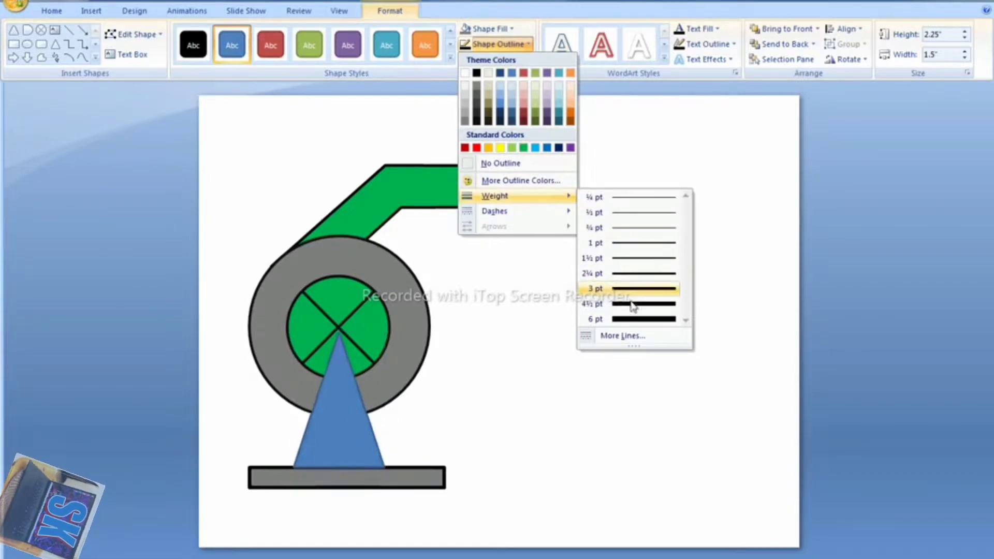
left_click(632, 307)
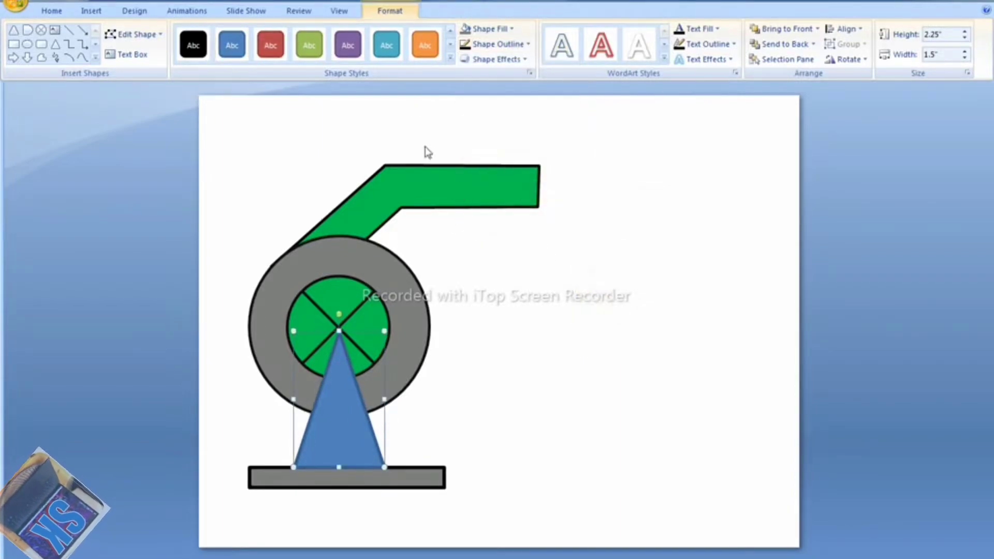
left_click(481, 44)
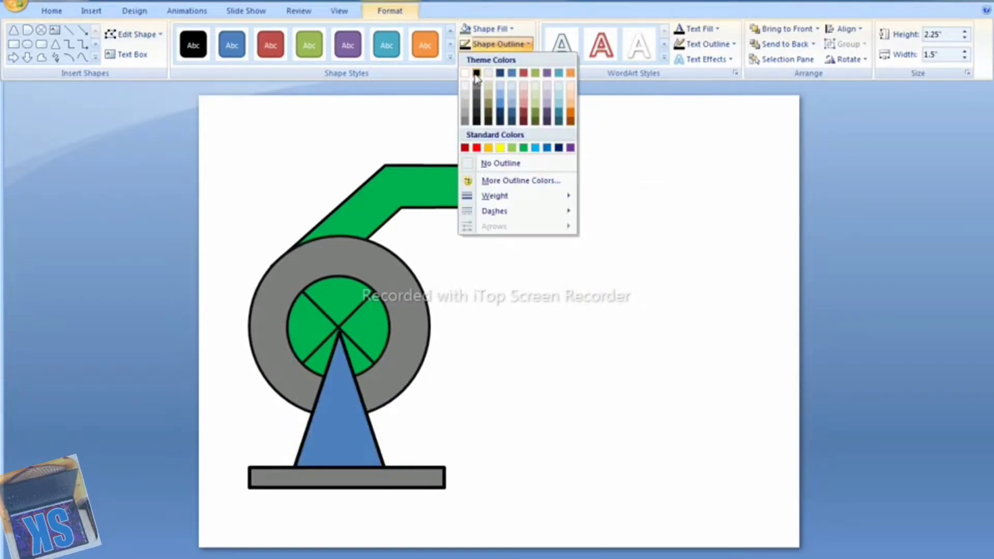
left_click(476, 74)
left_click(483, 31)
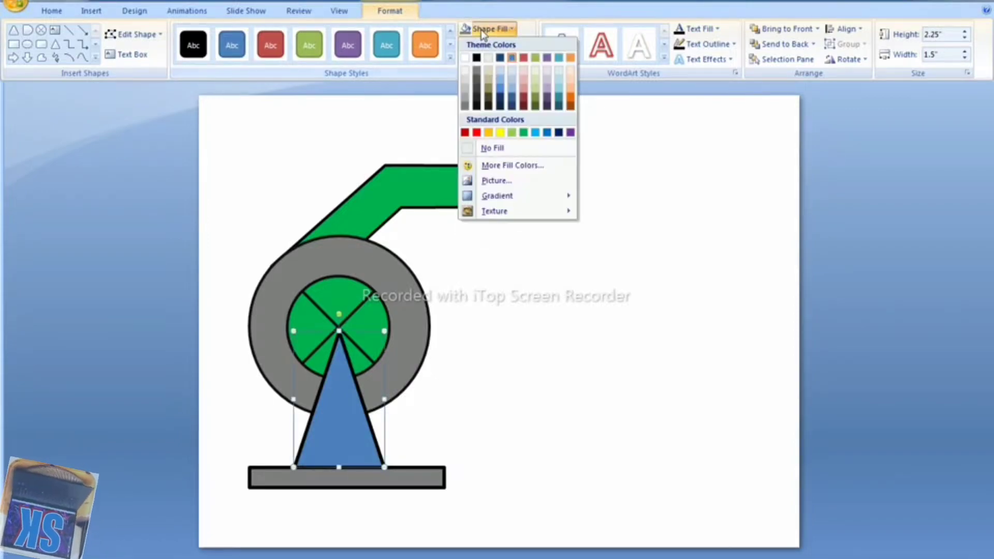
left_click(502, 148)
left_click(489, 331)
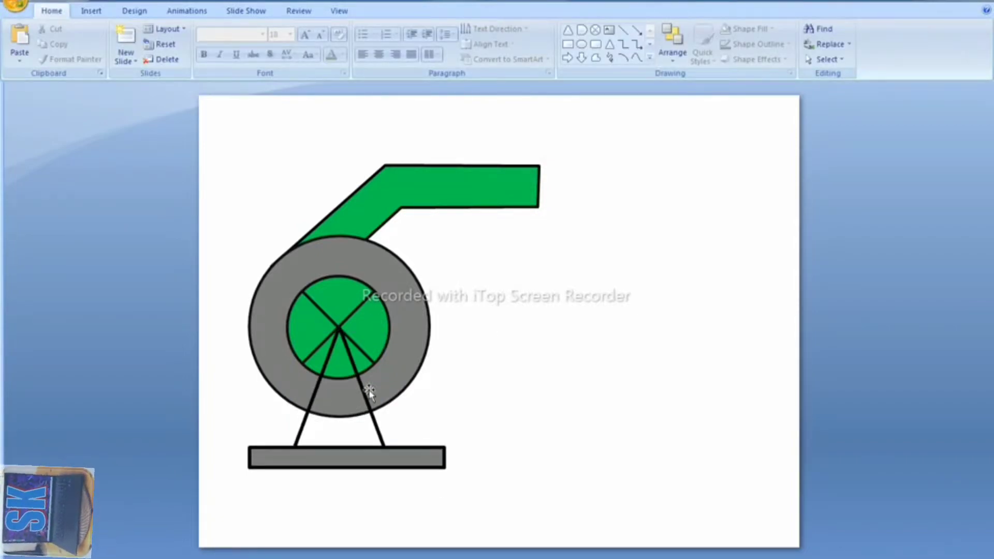
- Send the triangle legs to the back behind the wheel
left_click(373, 419)
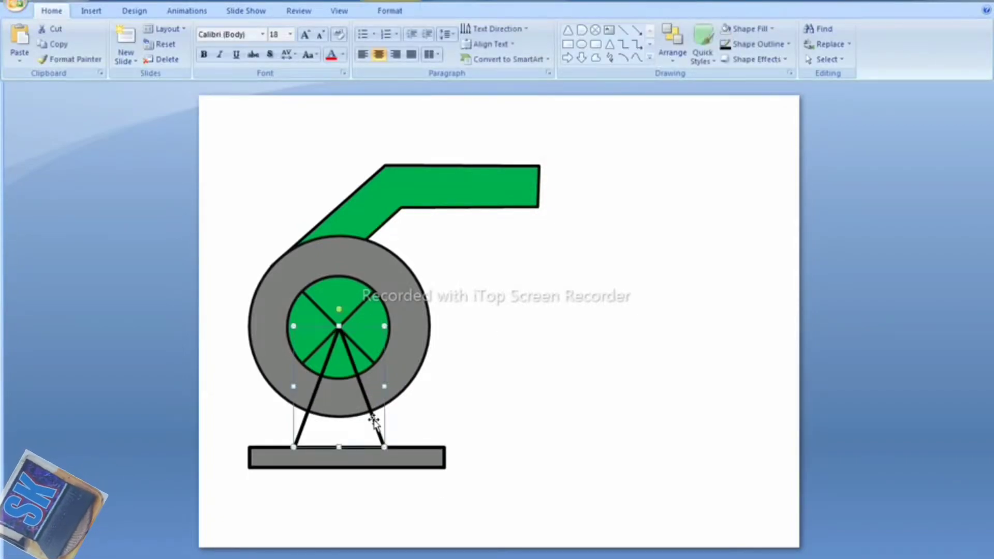
right_click(373, 420)
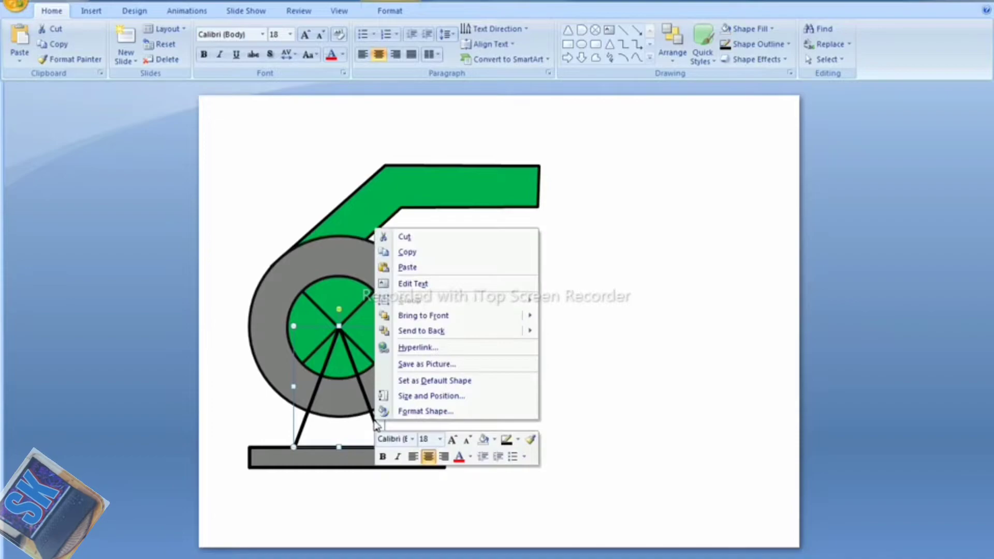
left_click(426, 331)
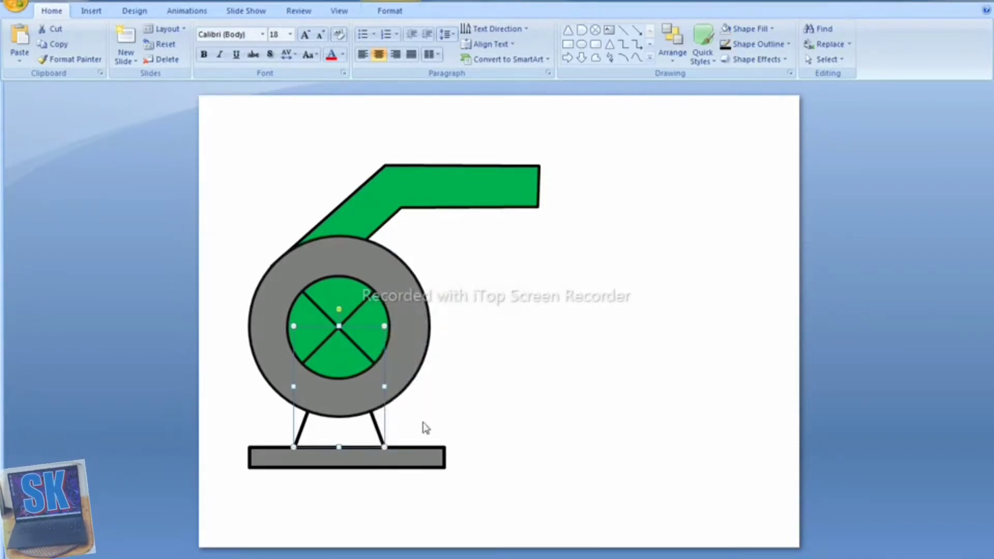
left_click(490, 391)
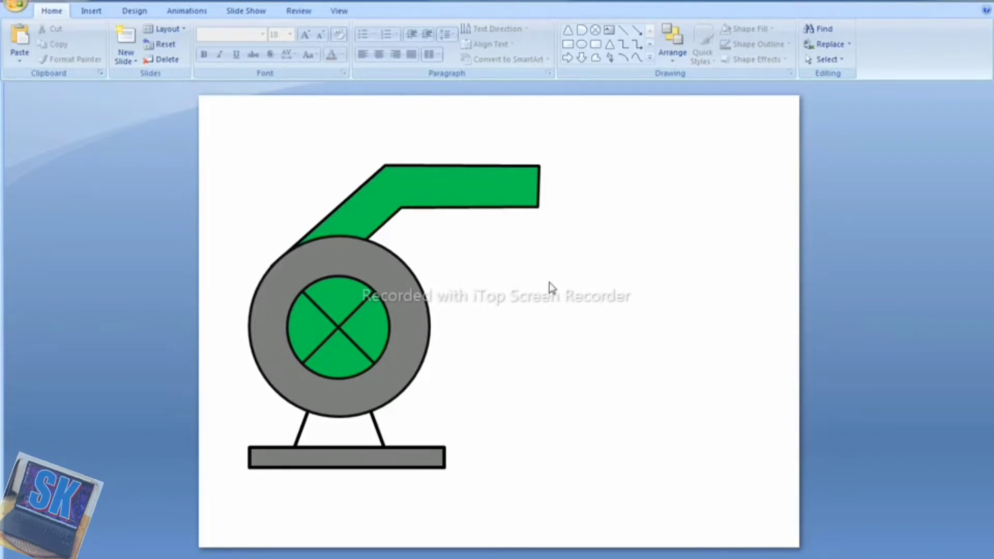
- Draw a blue donut, move it over the blower's wheel, enlarge it and widen its hole
left_click(650, 59)
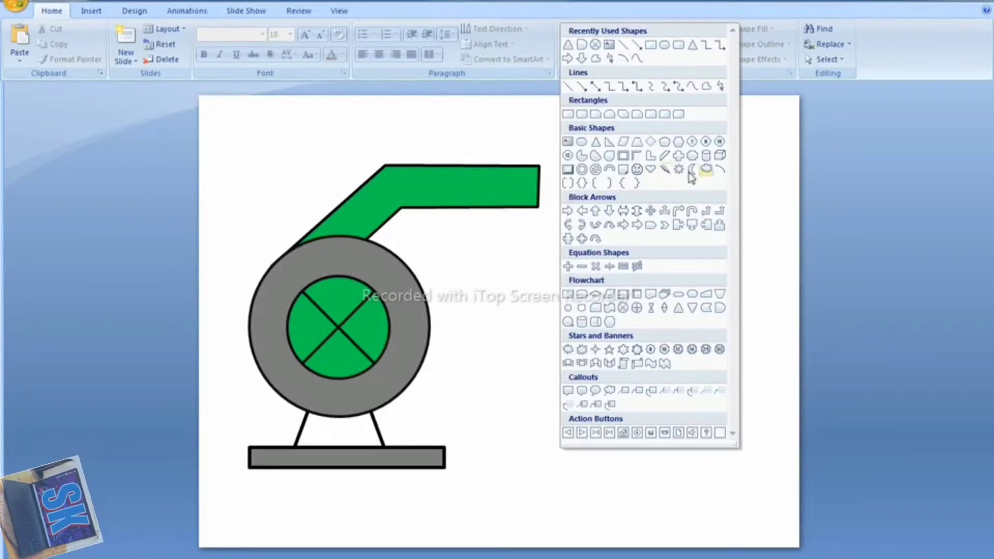
left_click(581, 171)
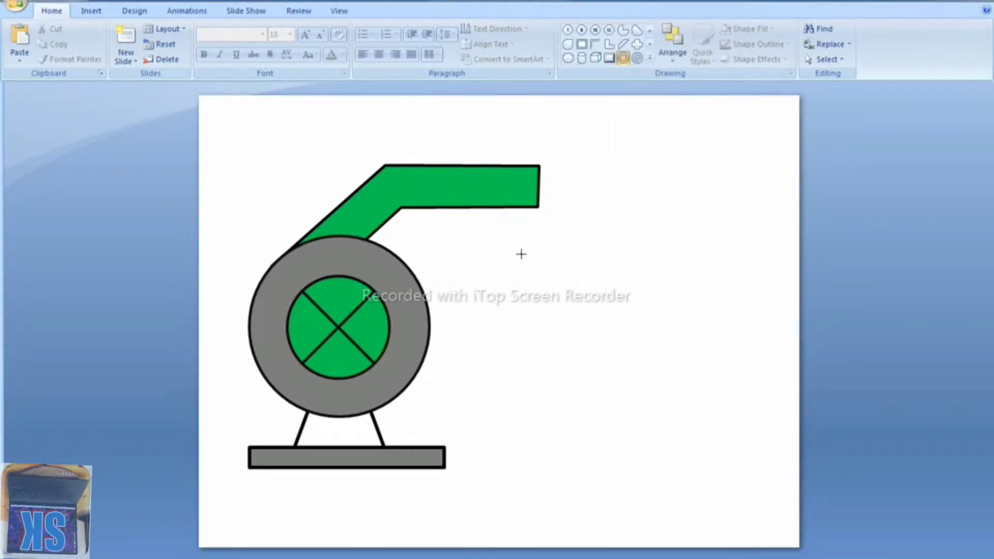
left_click_drag(589, 342, 725, 472)
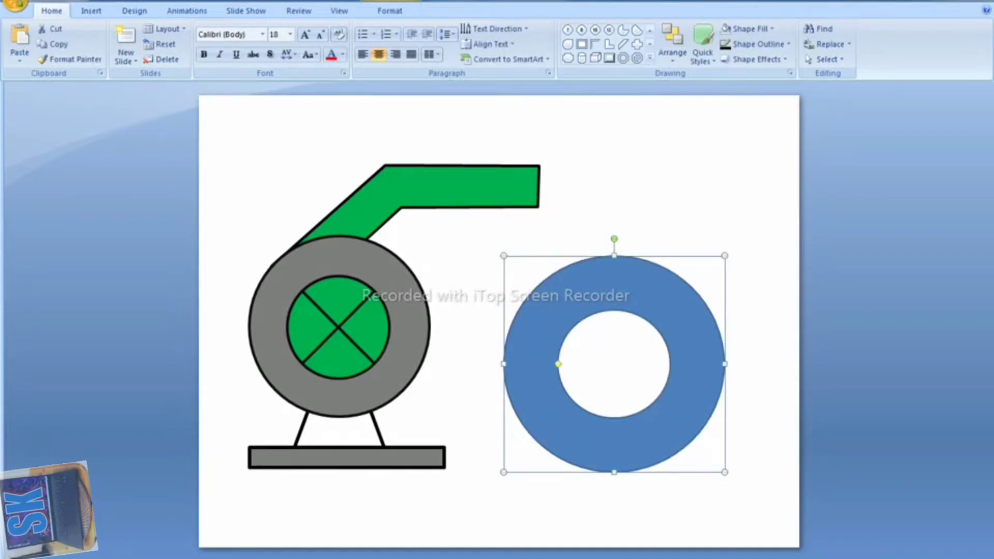
left_click_drag(558, 301, 443, 241)
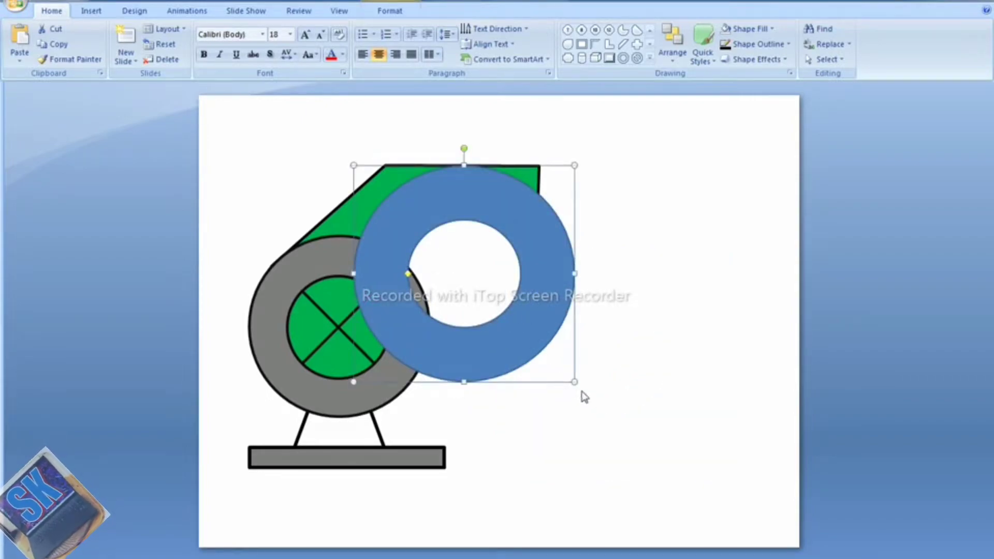
left_click_drag(575, 382, 680, 492)
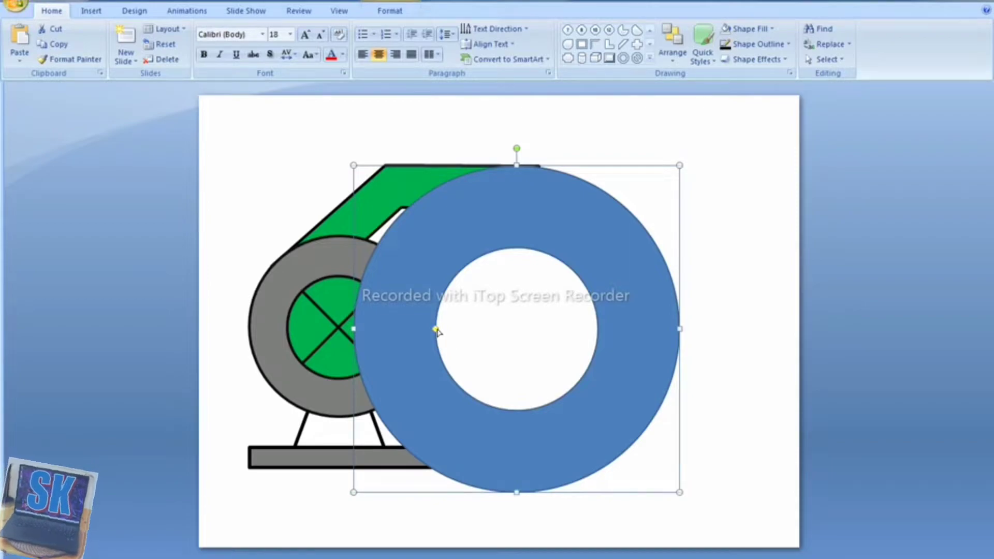
left_click_drag(410, 328, 406, 327)
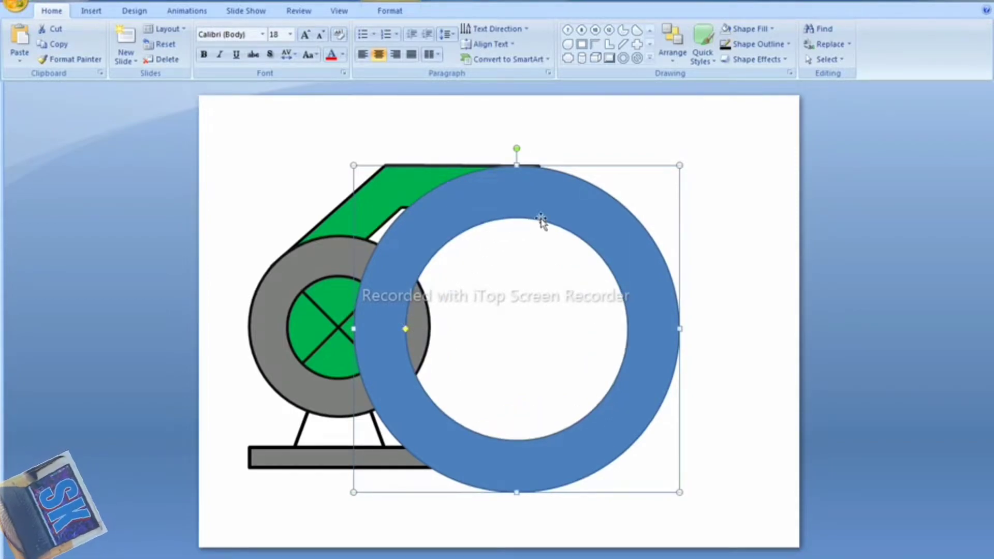
- Raise the ring's height and width to 7" with the size spinners
left_click(398, 11)
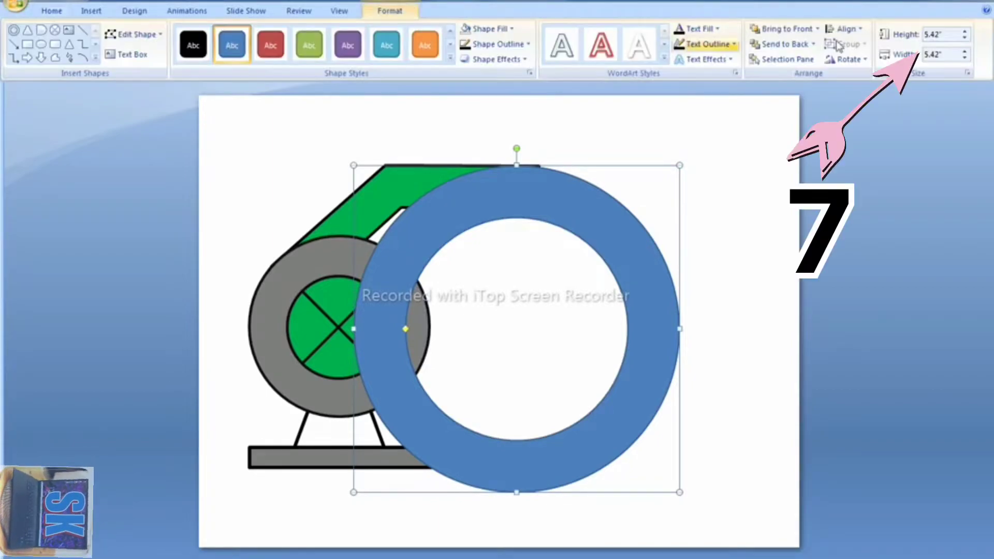
left_click(964, 32)
left_click(964, 32)
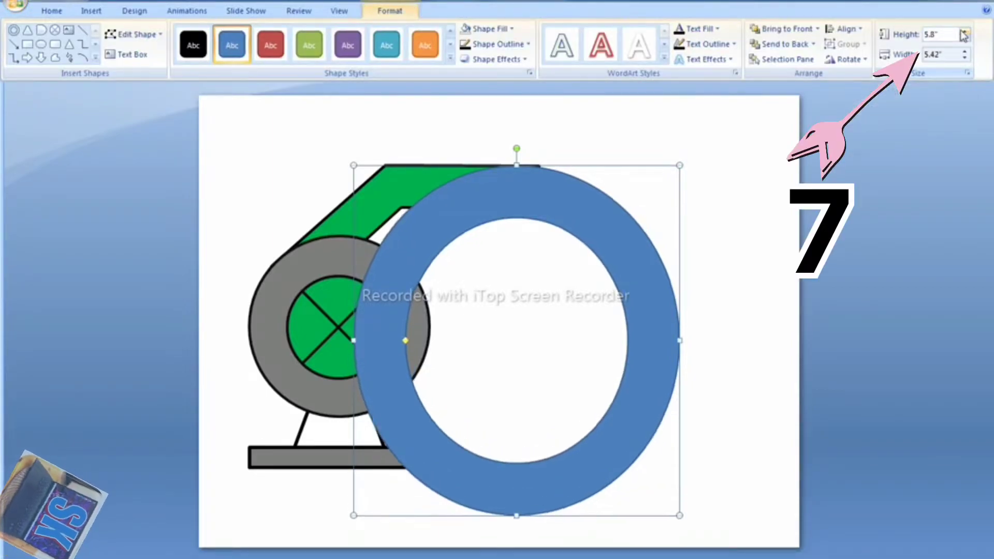
left_click(964, 32)
left_click(964, 32)
left_click(964, 32)
left_click(964, 32)
left_click(964, 32)
left_click(964, 33)
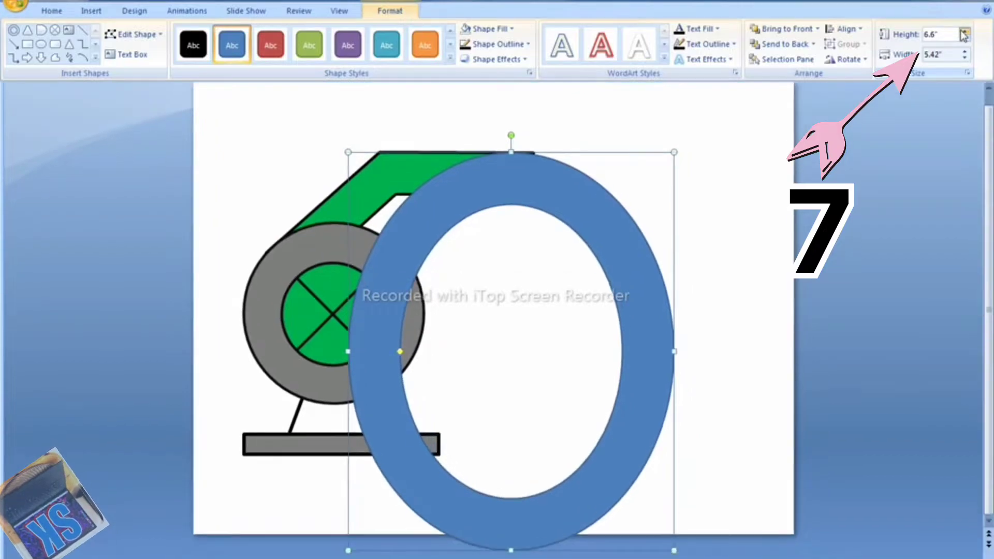
left_click(965, 32)
left_click(964, 32)
left_click(964, 32)
left_click(964, 32)
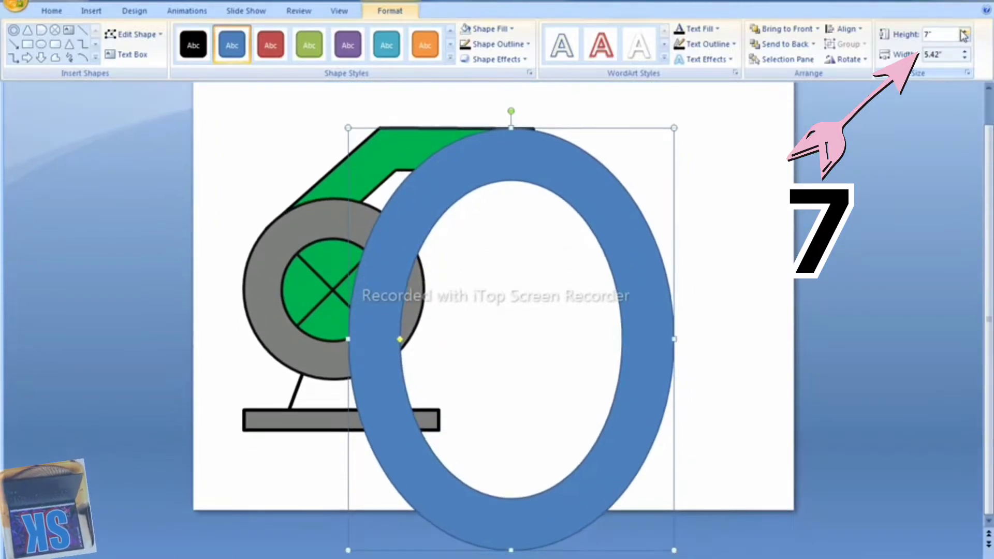
left_click(966, 52)
left_click(966, 52)
left_click(965, 52)
left_click(966, 52)
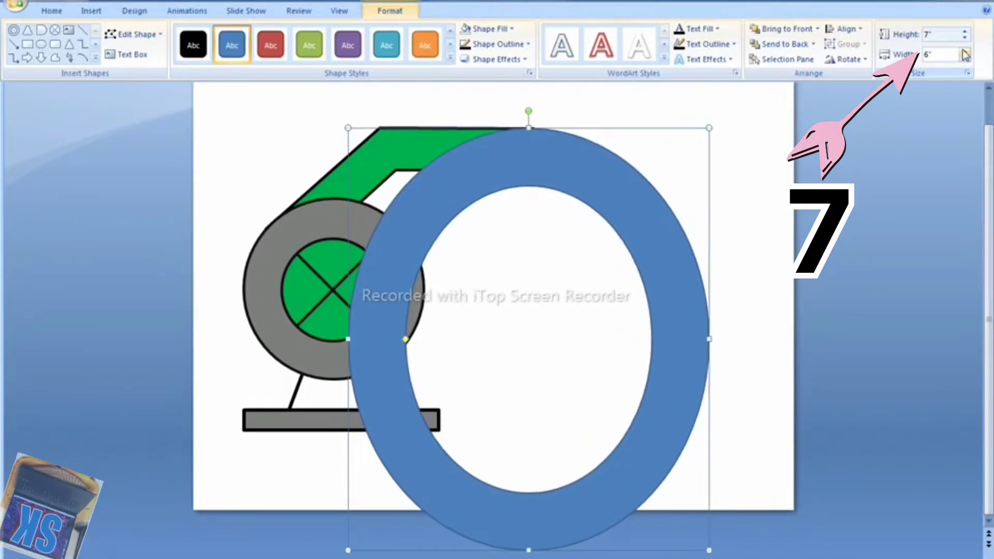
left_click(966, 51)
left_click(966, 52)
left_click(966, 51)
left_click(966, 51)
left_click(966, 51)
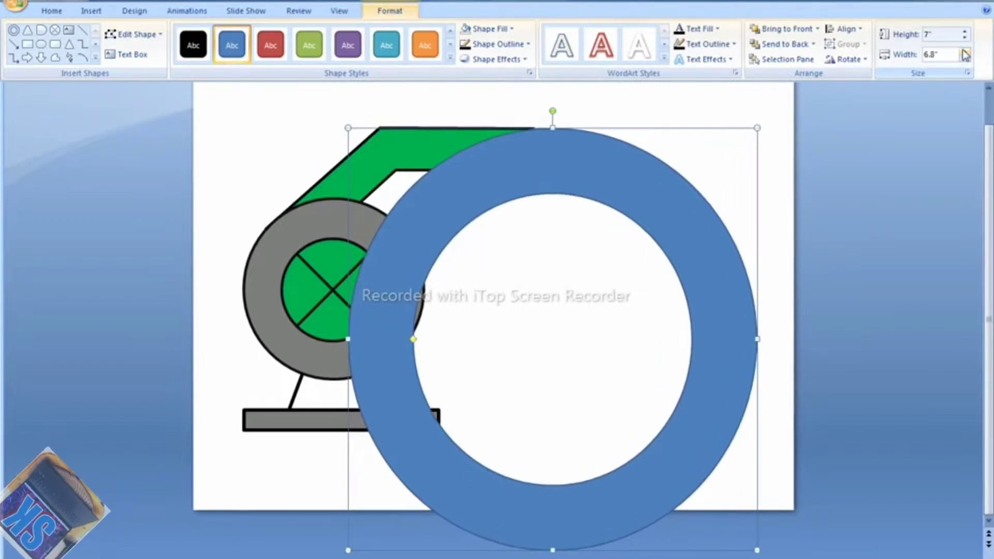
left_click(965, 51)
left_click(965, 51)
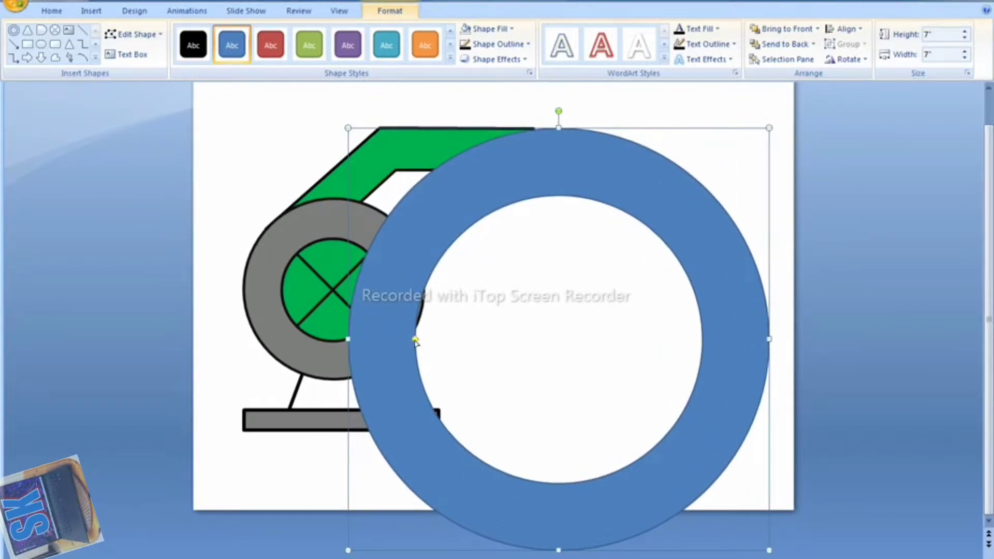
- Drag the ring's adjustment handle to enlarge its hole and thin the band
left_click_drag(415, 341, 398, 340)
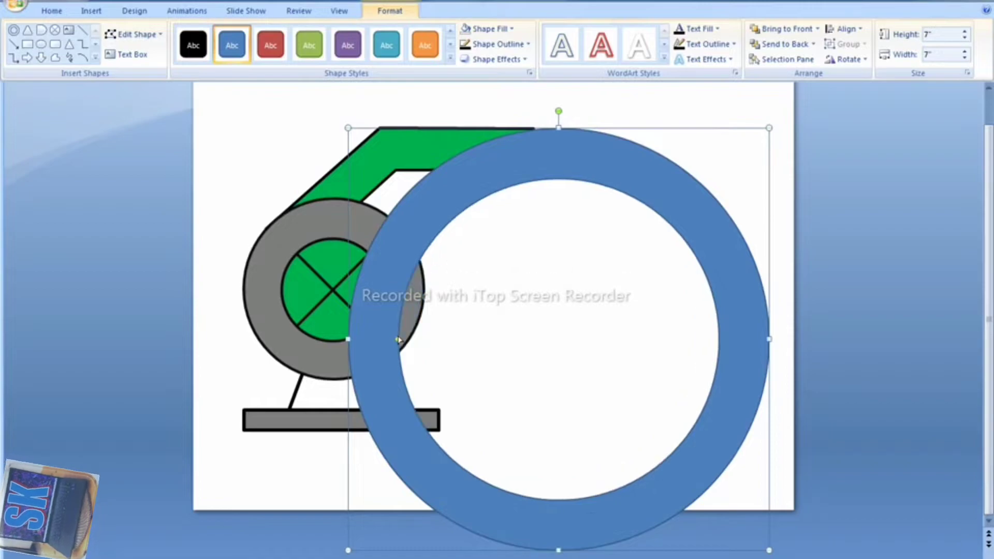
left_click_drag(398, 340, 393, 339)
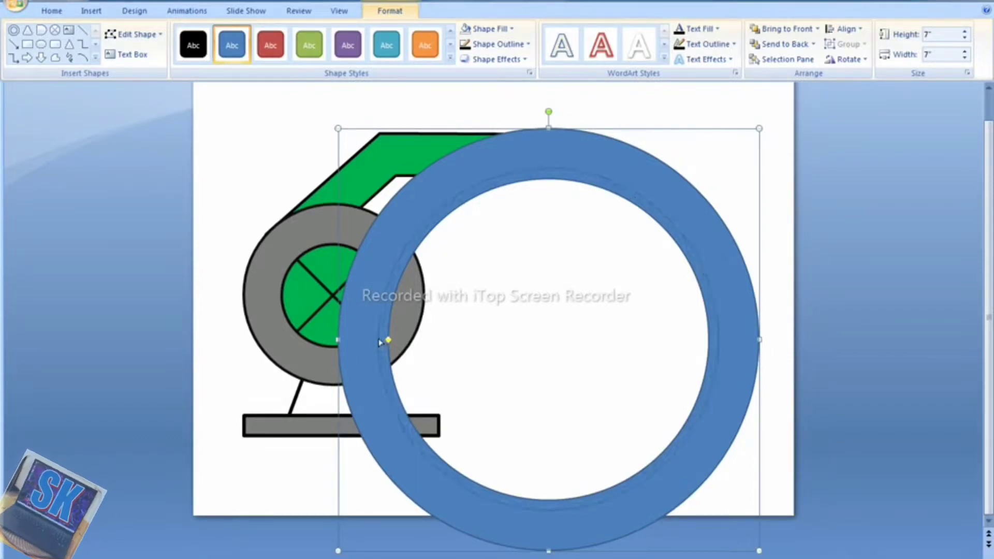
left_click_drag(387, 341, 382, 340)
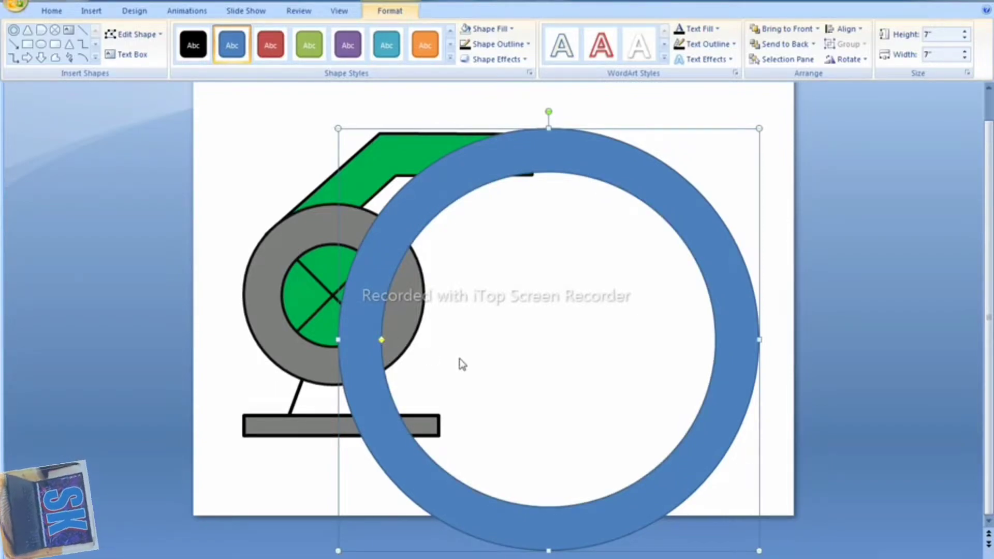
- Nudge the ring with the arrow keys slightly left and down into place
key("Down")
key("Up")
key("Left")
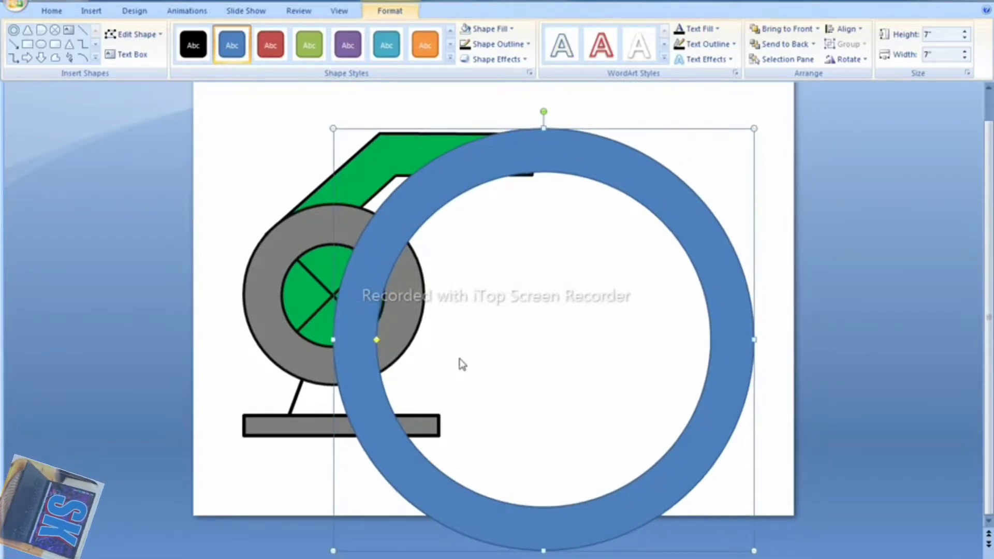
key("Down")
key("Up")
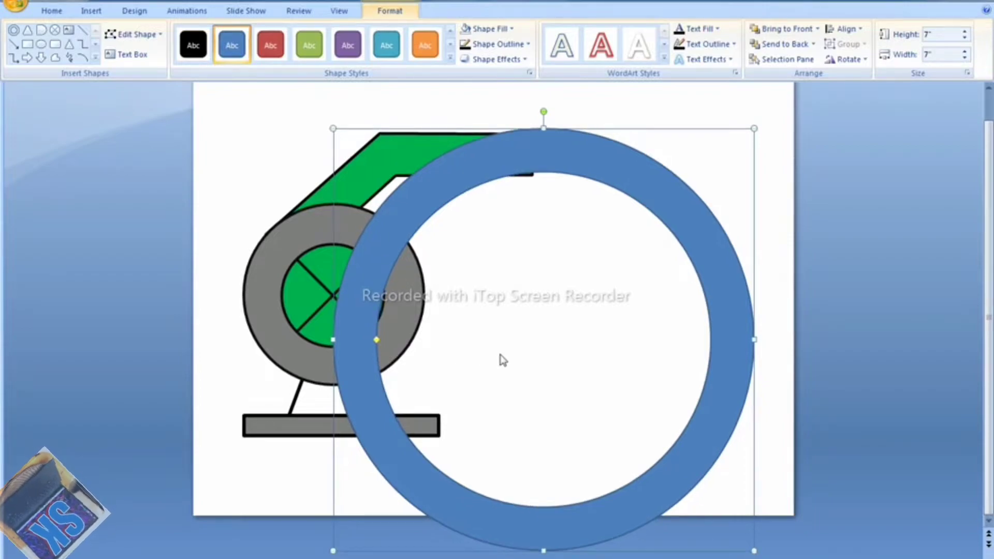
key("Right")
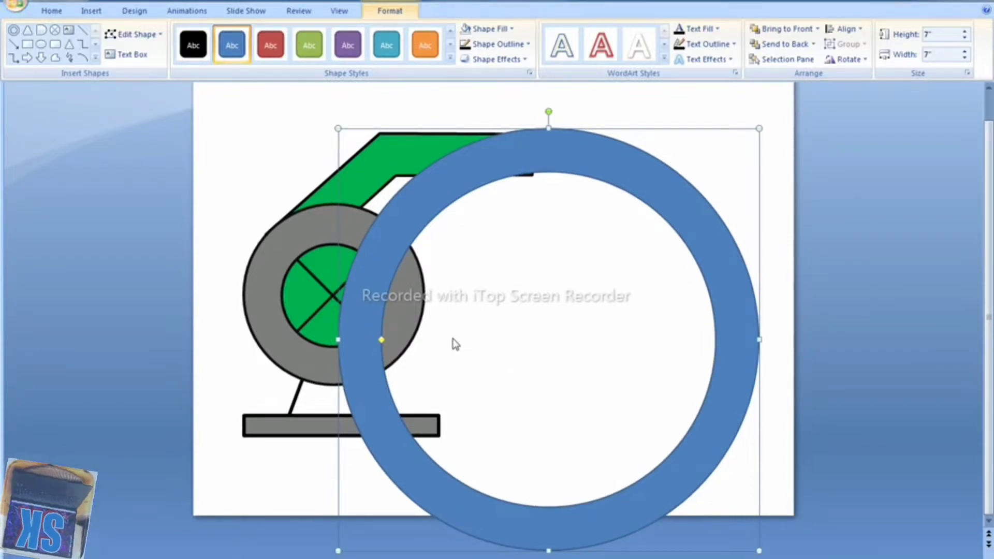
key("Left")
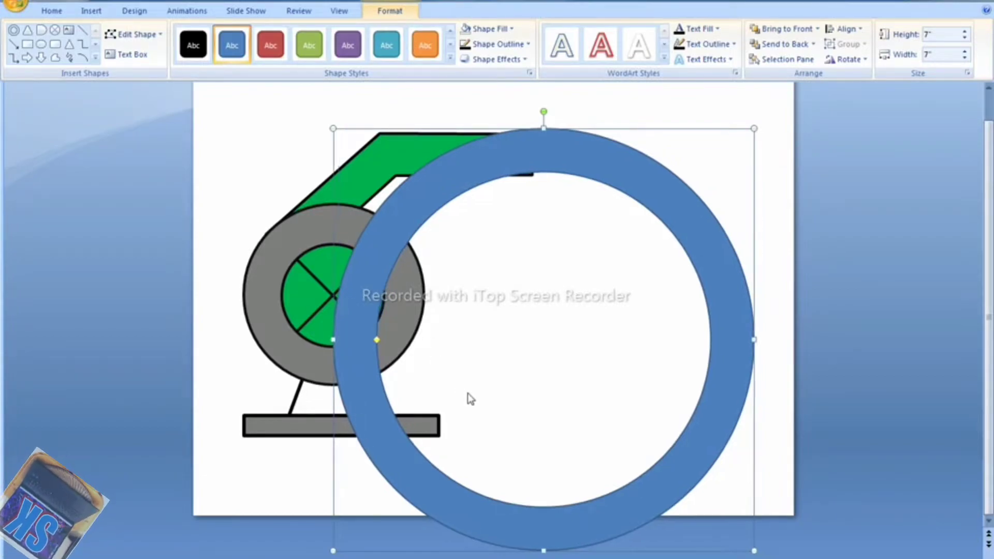
key("Left")
key("Left")
key("Down")
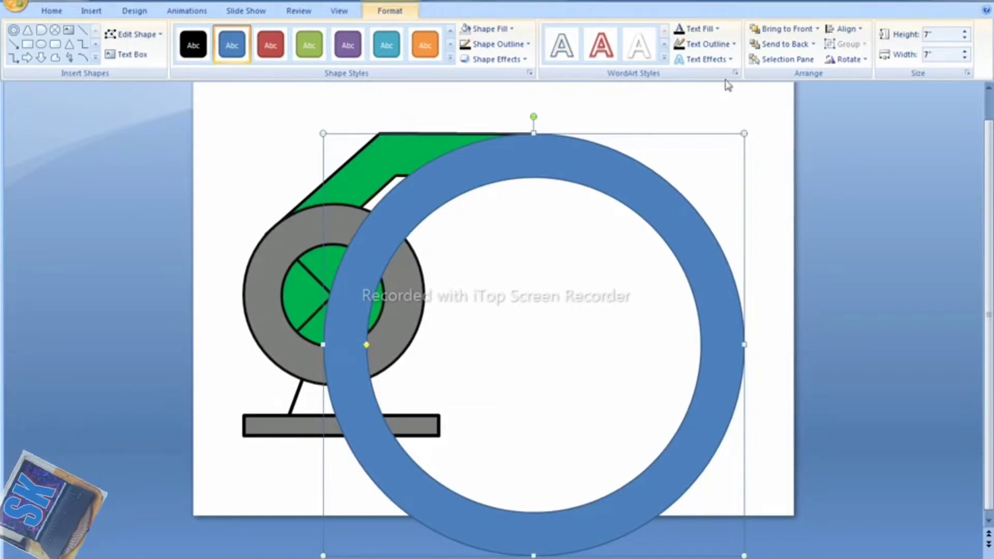
- Fill the ring with the pale blue theme colour and set its outline to No Outline
left_click(510, 30)
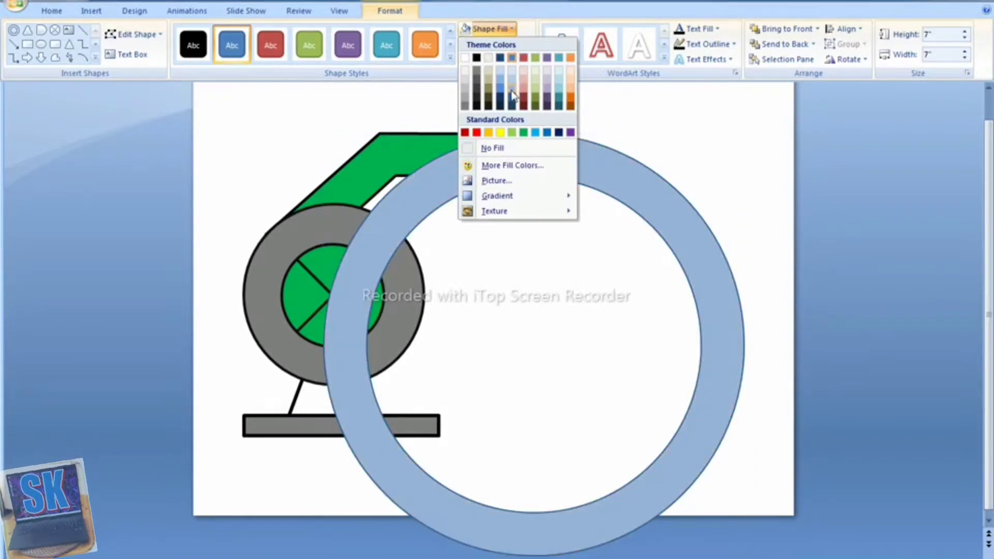
left_click(512, 93)
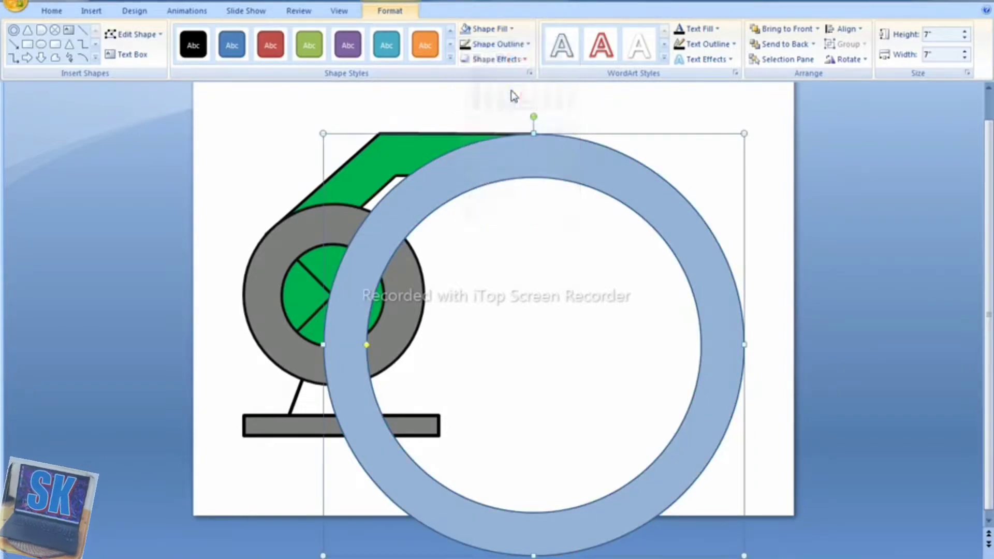
left_click(512, 45)
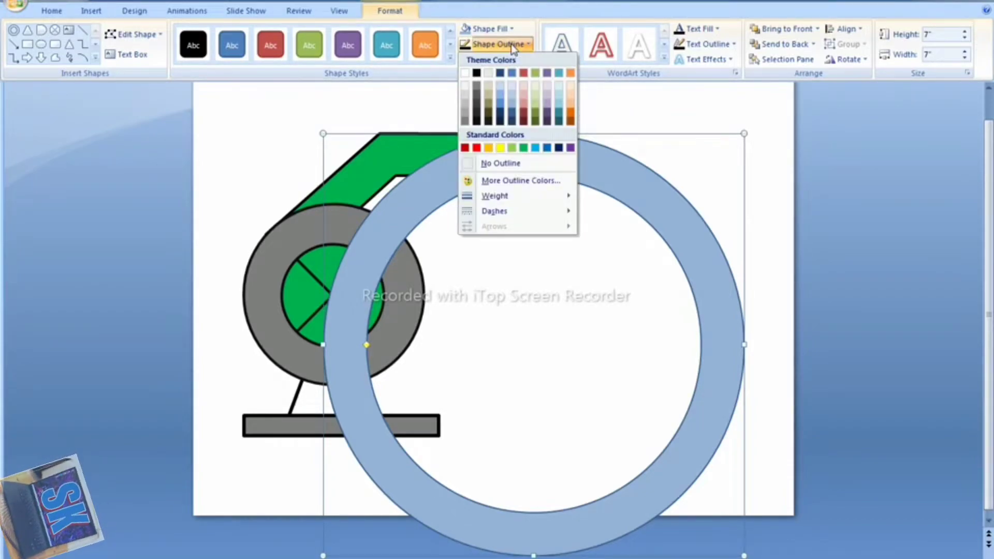
left_click(513, 45)
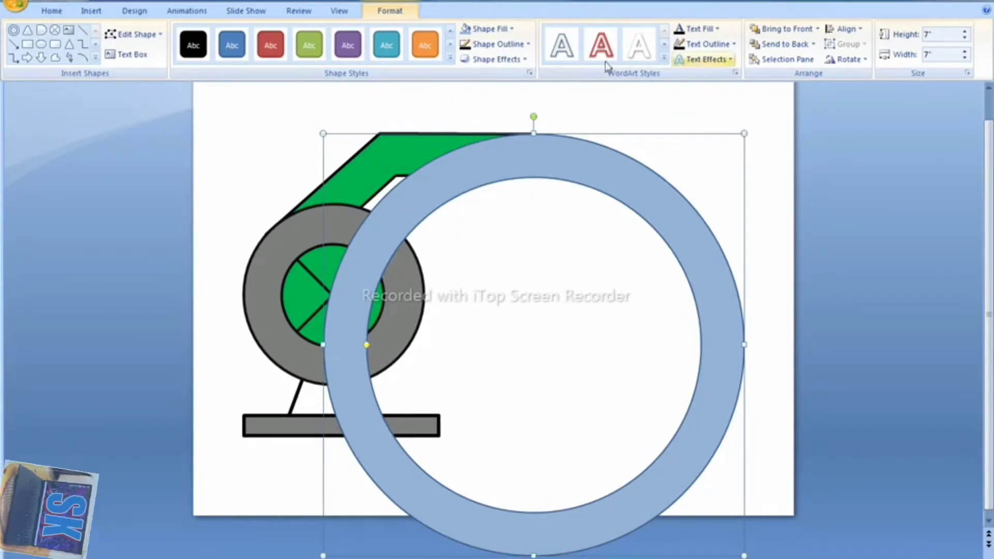
left_click(497, 44)
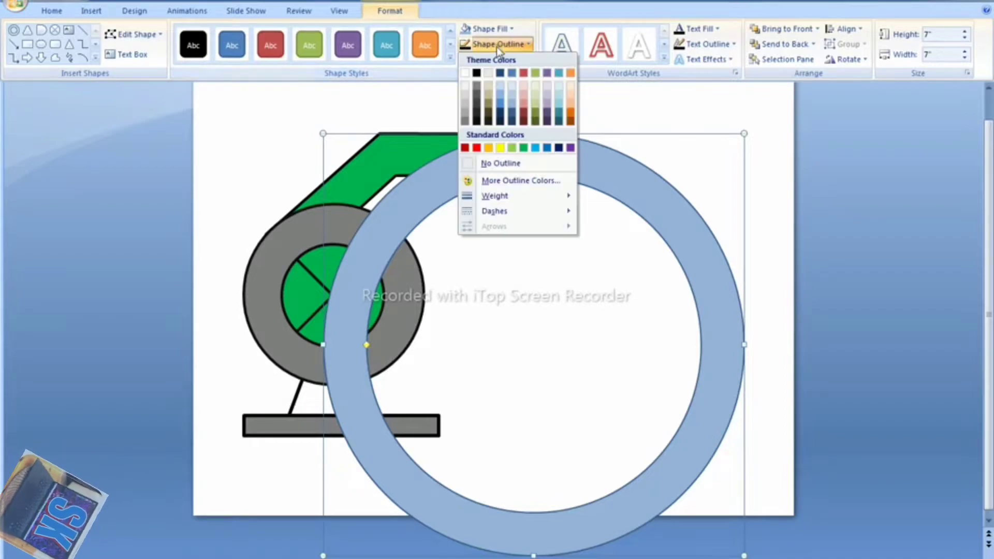
left_click(500, 163)
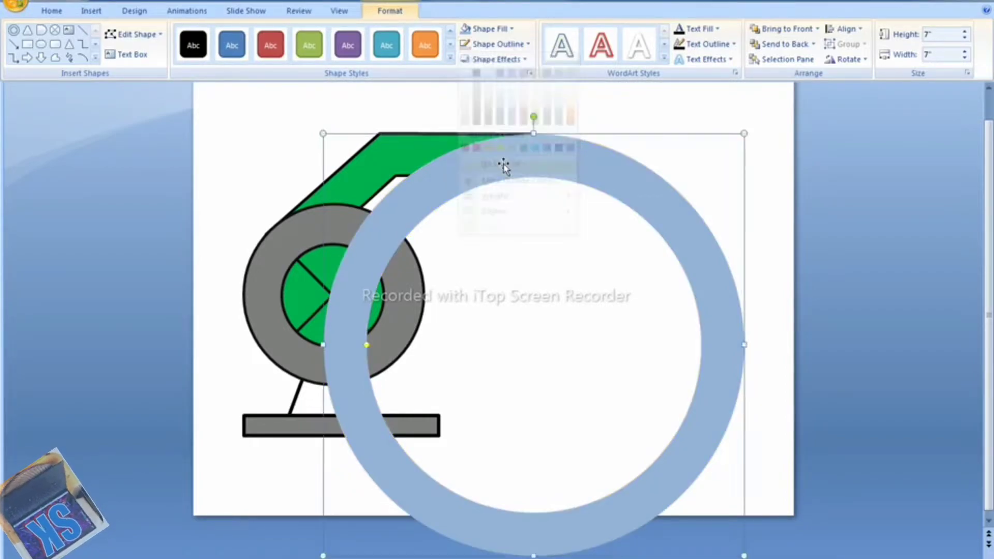
left_click(690, 105)
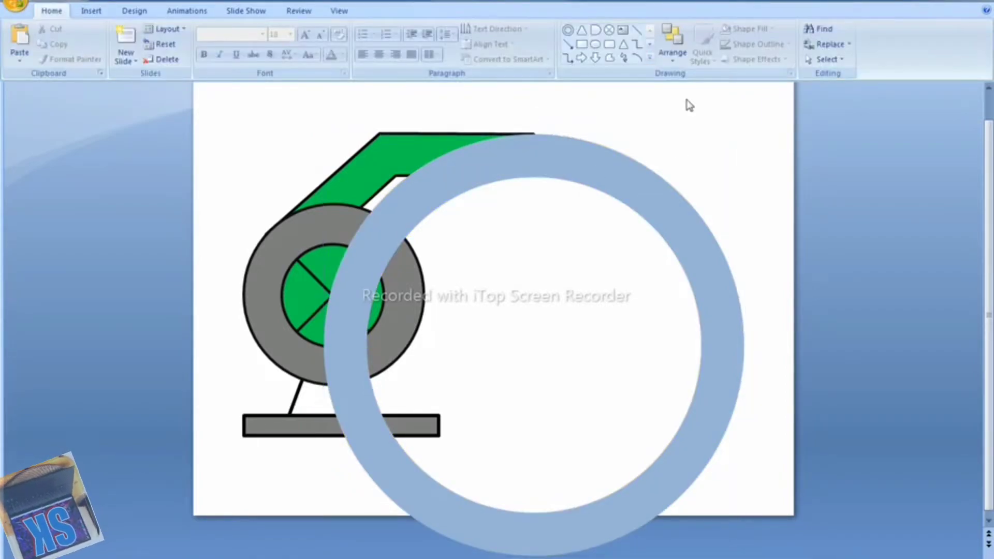
- Draw a tiny 0.25" oval at the ring's centre
left_click(595, 45)
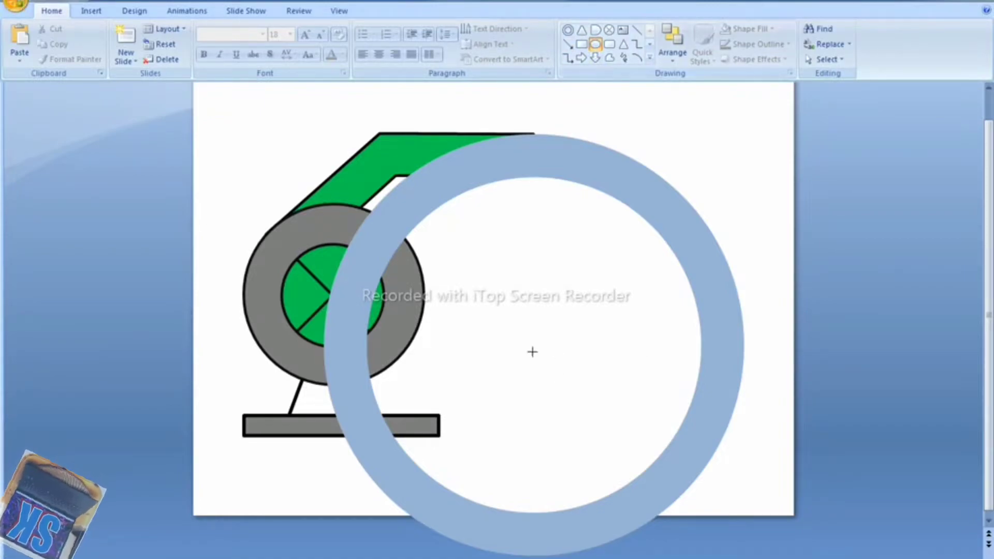
left_click_drag(546, 340, 552, 347)
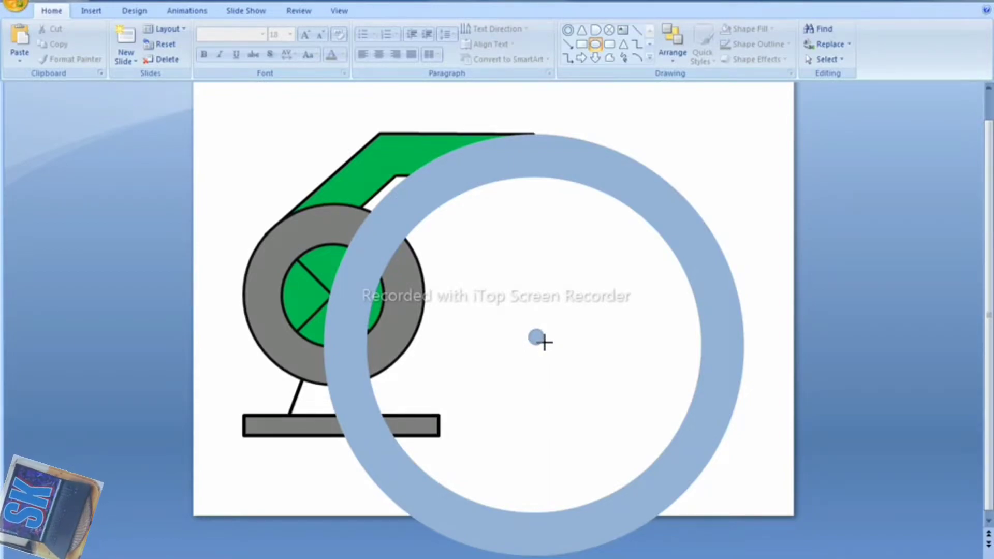
left_click_drag(544, 341, 548, 346)
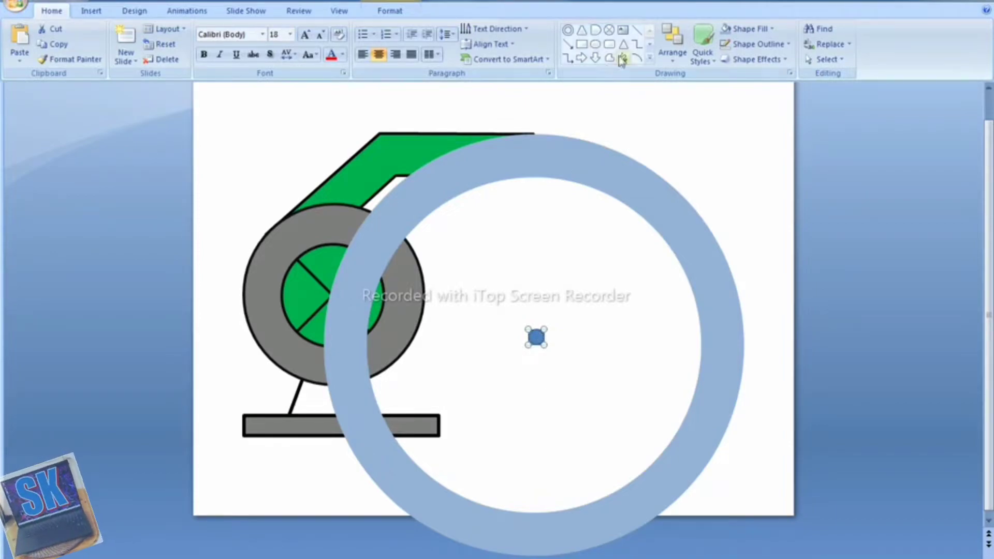
- Set the small circle to No Fill with a dark blue outline
left_click(390, 11)
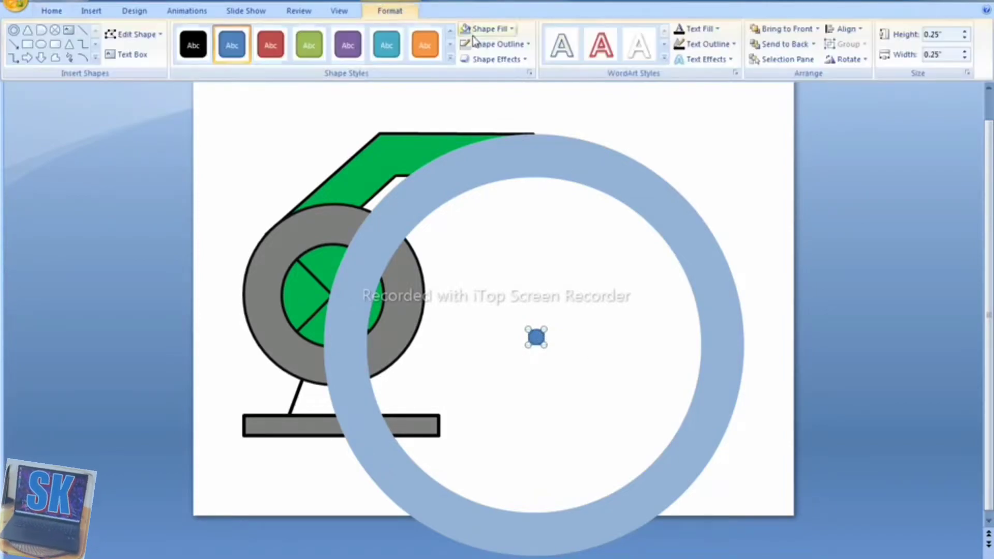
left_click(505, 46)
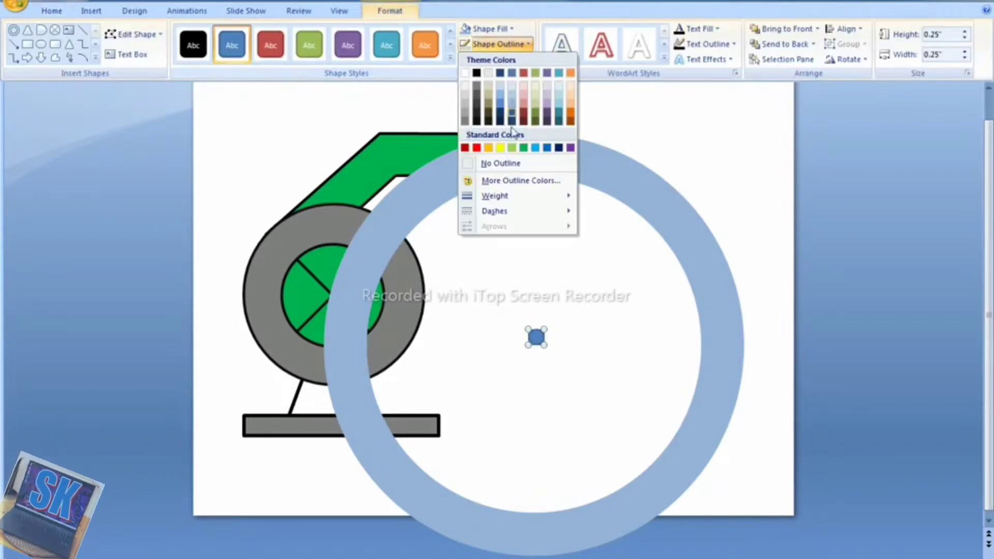
left_click(501, 163)
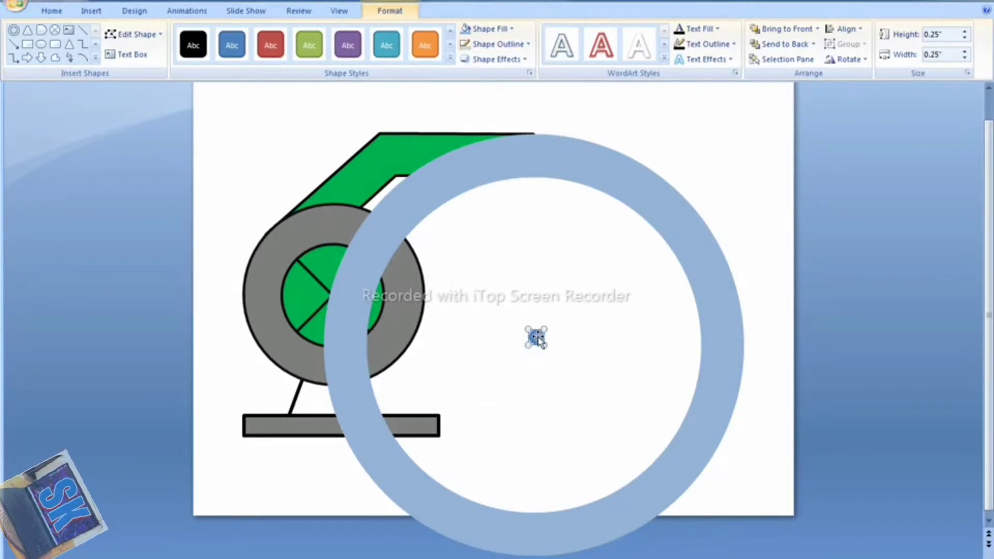
left_click(510, 29)
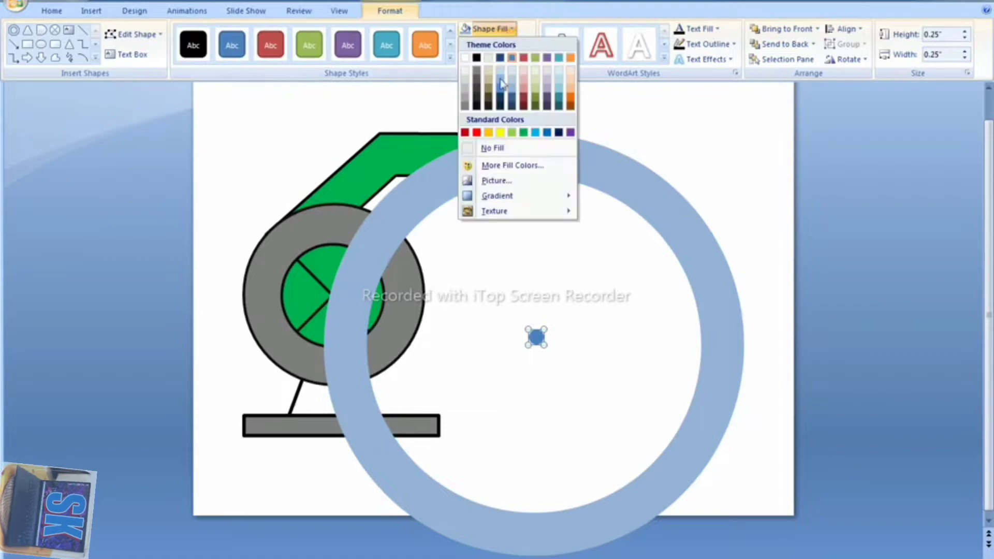
left_click(476, 150)
left_click(498, 44)
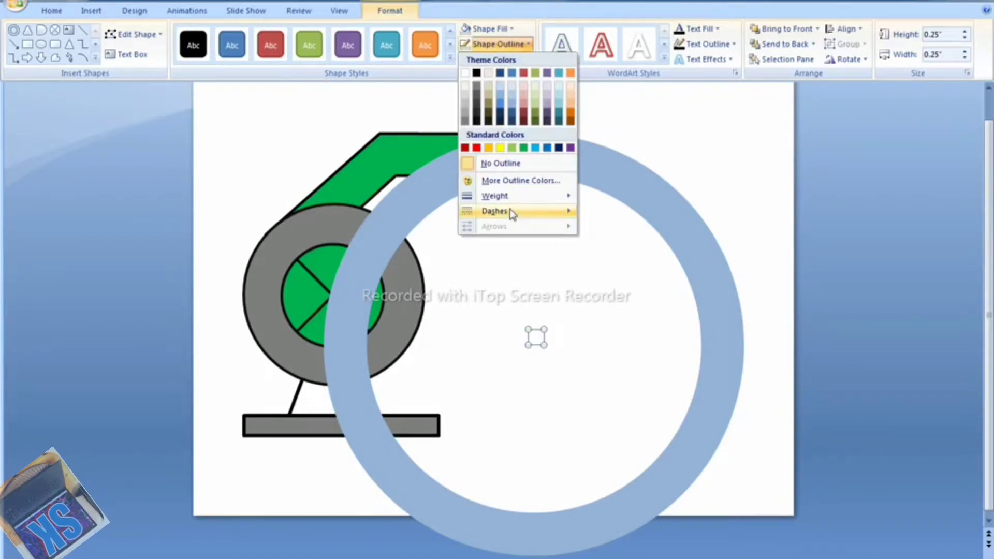
left_click(512, 110)
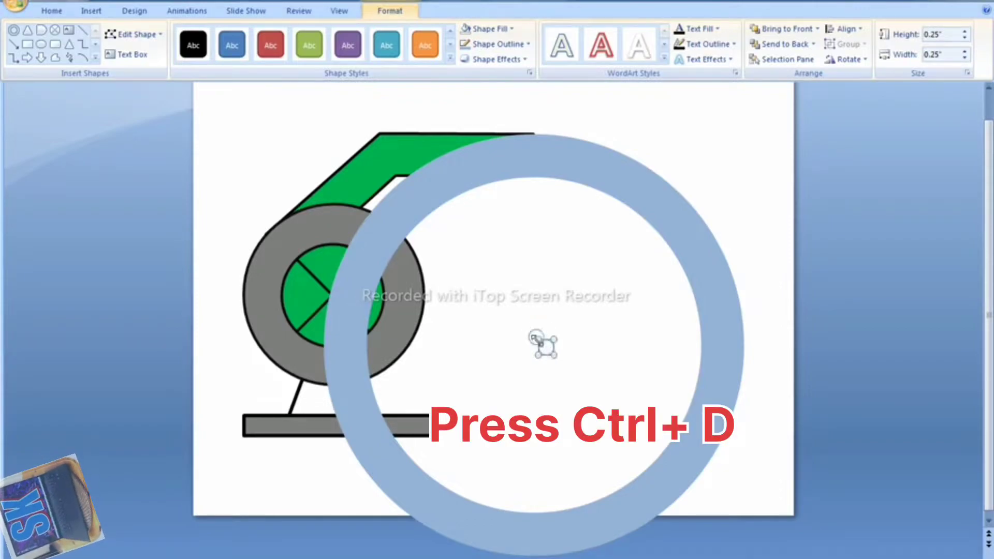
- Duplicate the small circle twice with Ctrl+D and spread the copies apart
key("ctrl+d")
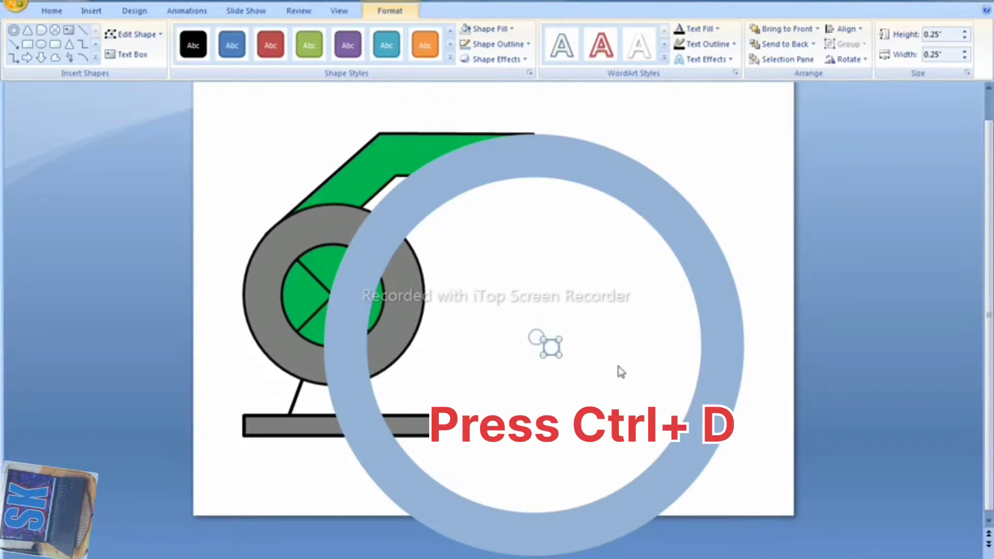
key("Left")
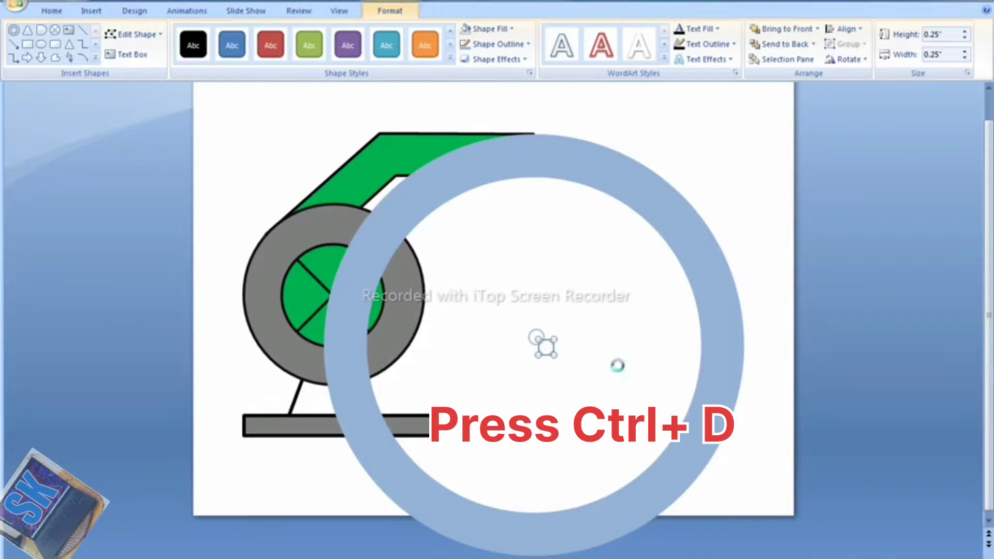
key("ctrl+d")
key("ctrl+d")
key("ctrl+d")
key("ctrl+d")
key("ctrl+d")
key("ctrl+d")
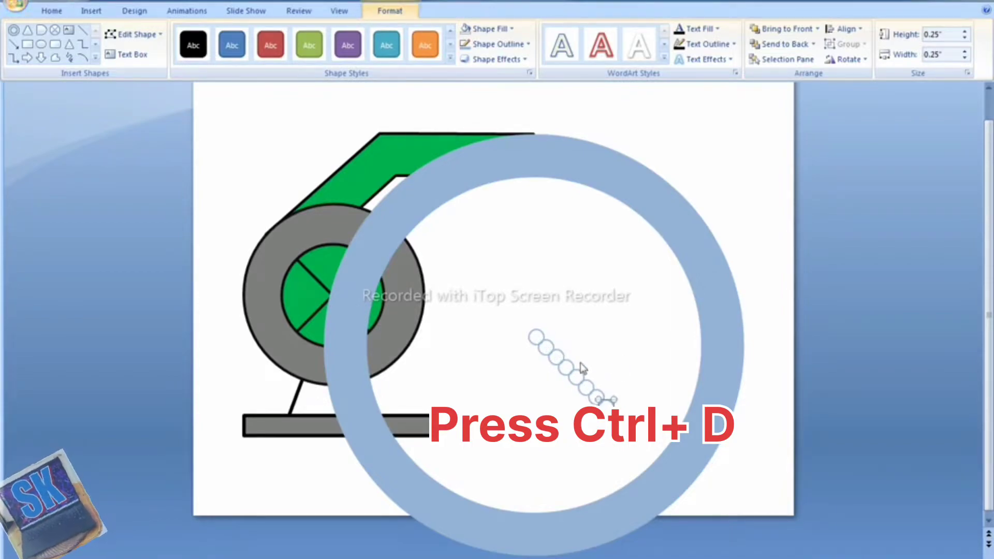
mouse_move(547, 357)
left_mouse_down()
mouse_move(557, 345)
mouse_move(518, 394)
left_mouse_up()
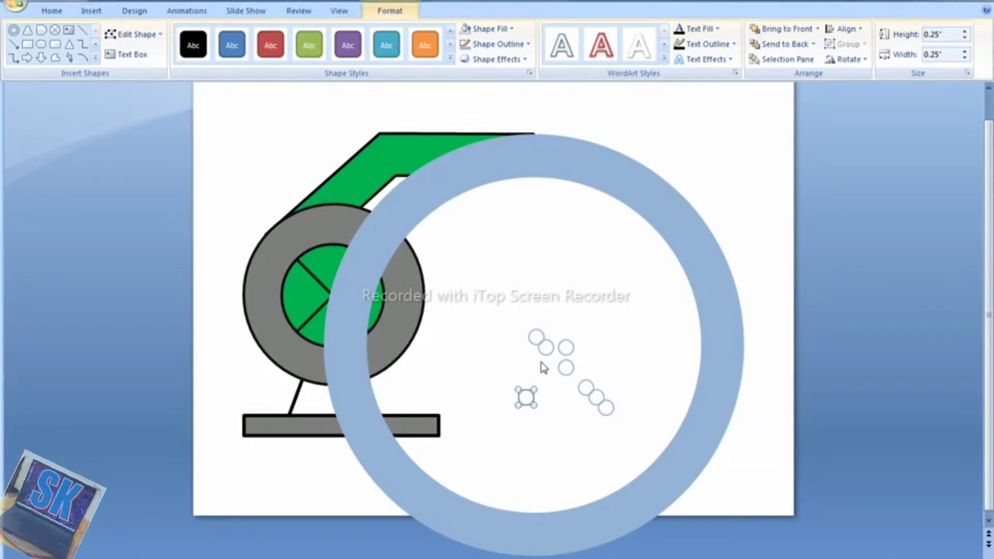
- Drag the circle copies to scattered spots inside the ring below its centre
left_click(532, 370)
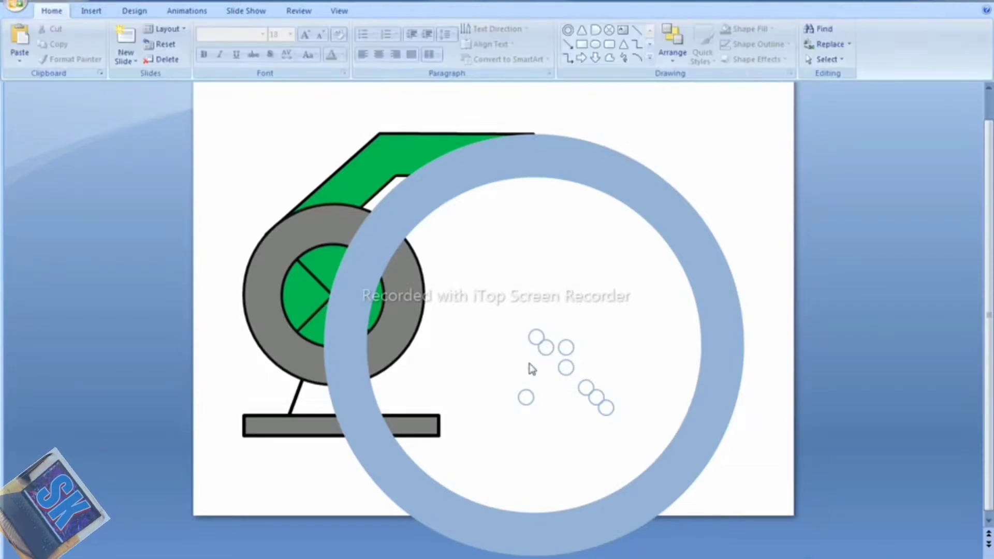
left_click(545, 349)
key("Escape")
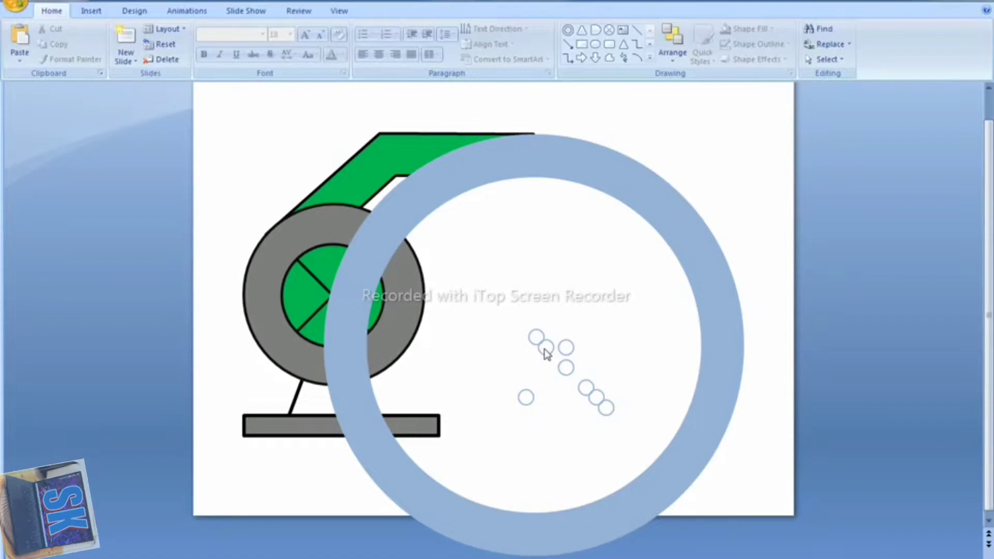
left_click(547, 354)
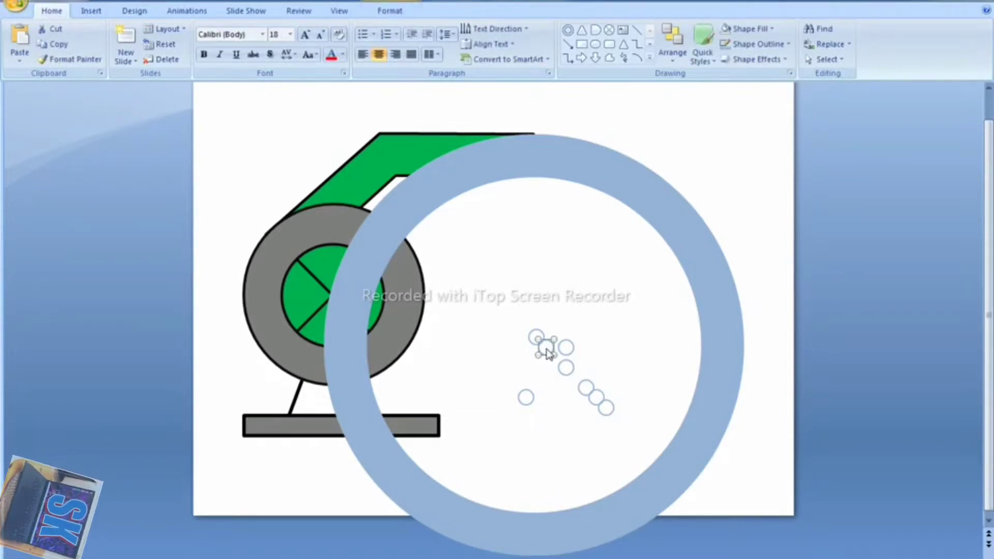
mouse_move(545, 351)
left_mouse_down()
mouse_move(556, 402)
mouse_move(501, 373)
left_mouse_up()
mouse_move(584, 386)
left_mouse_down()
mouse_move(614, 356)
mouse_move(547, 357)
left_mouse_up()
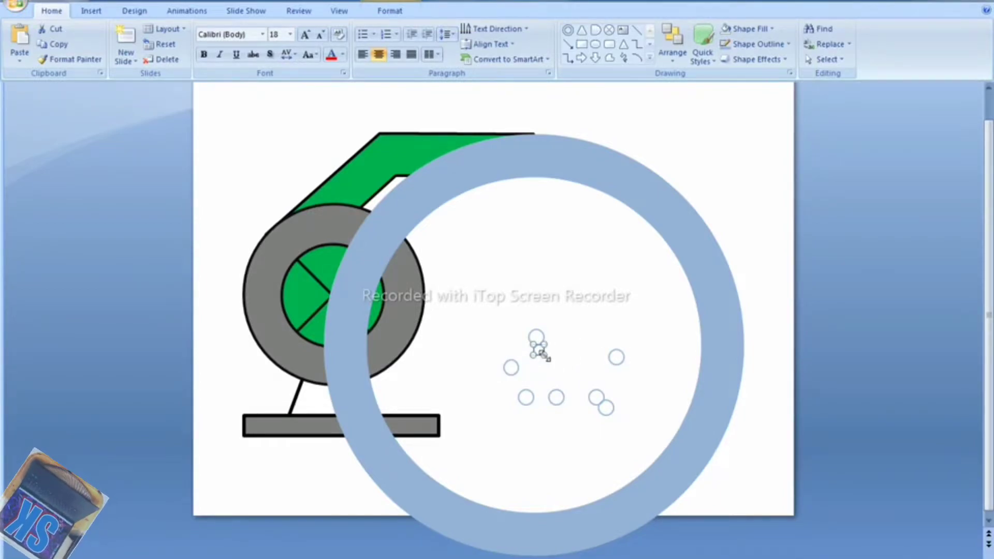
left_click(538, 338)
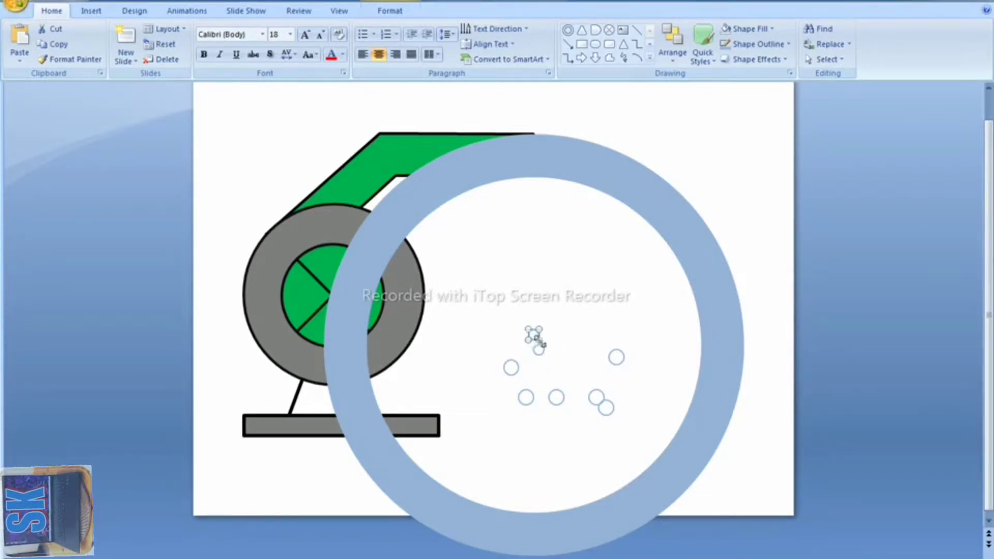
left_click(619, 362)
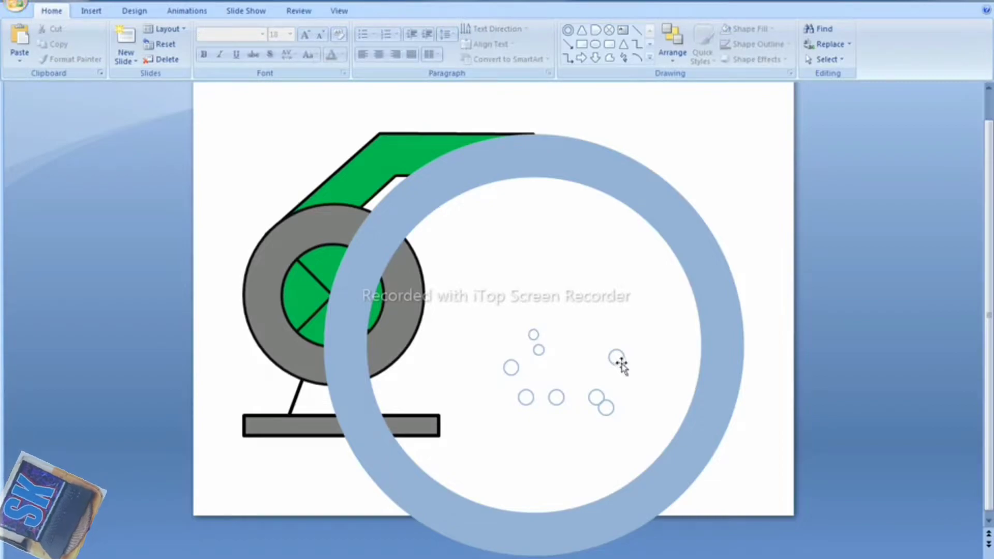
left_click(616, 357)
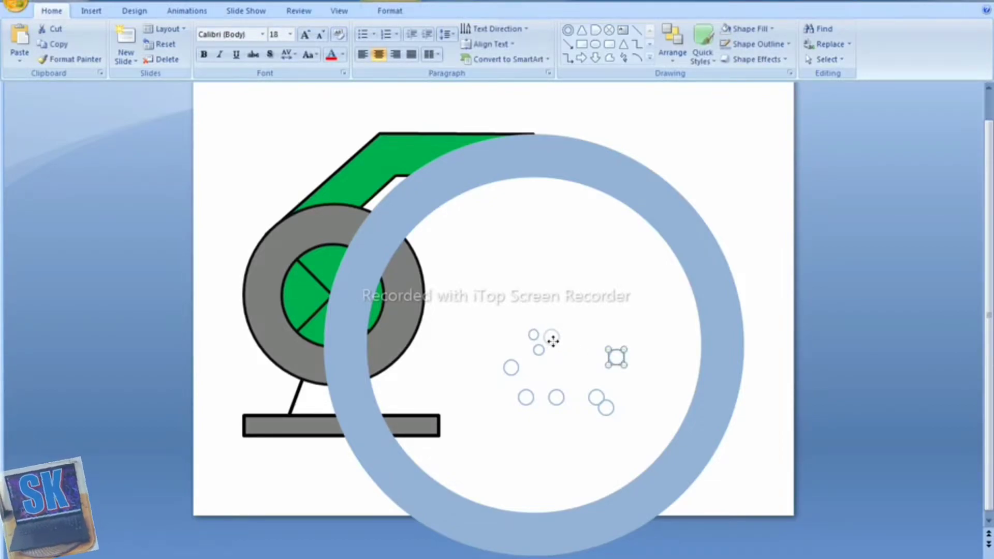
left_click_drag(553, 341, 555, 340)
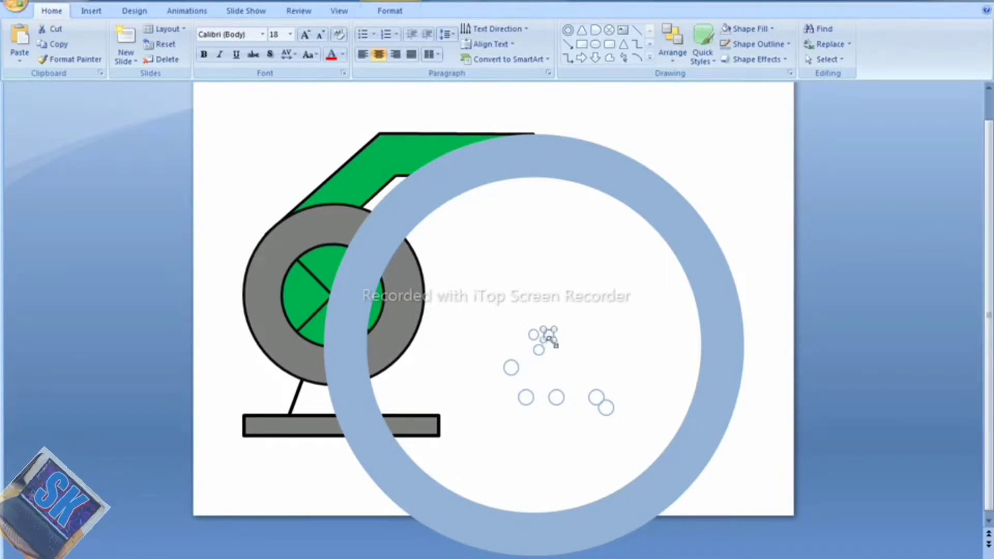
- Zoom in on the small bubbles below the ring's centre, leaving the Zoom dialog unchanged
left_click(339, 10)
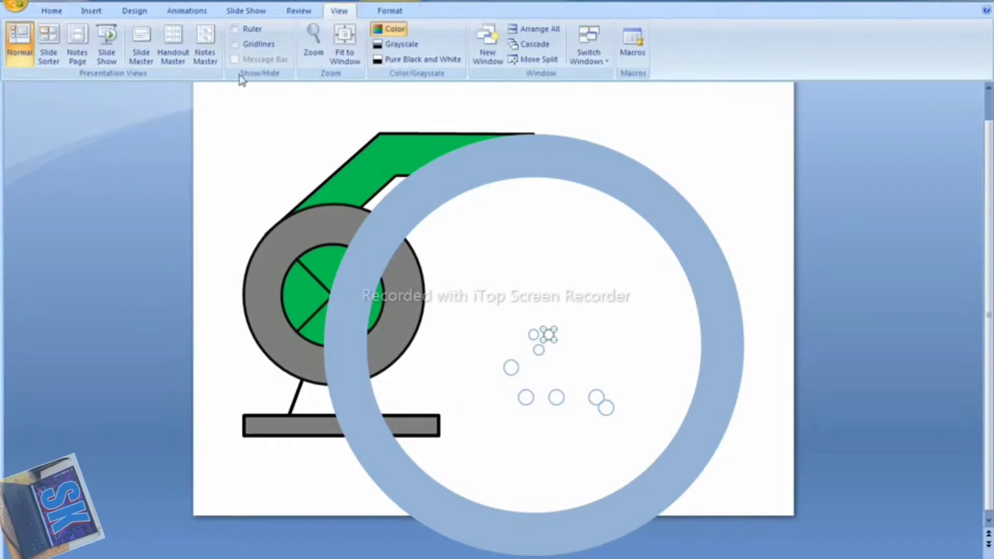
left_click(310, 53)
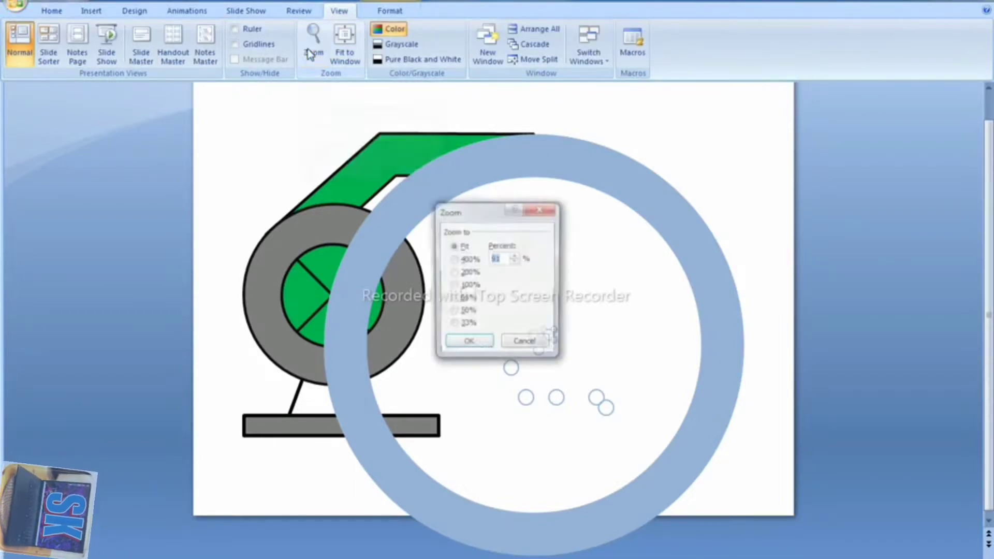
left_click(541, 208)
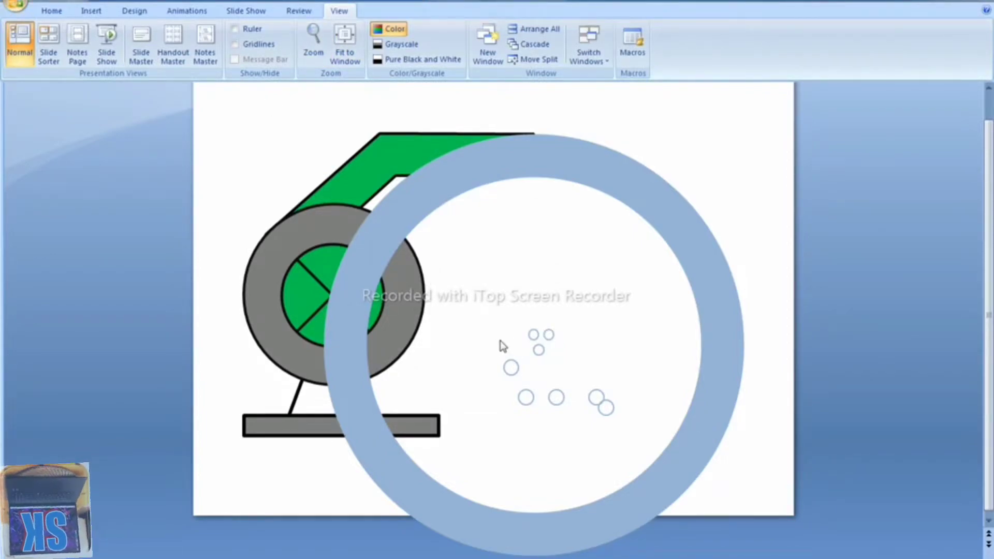
scroll(565, 353, "up", 1, "ctrl")
scroll(569, 357, "up", 1, "ctrl")
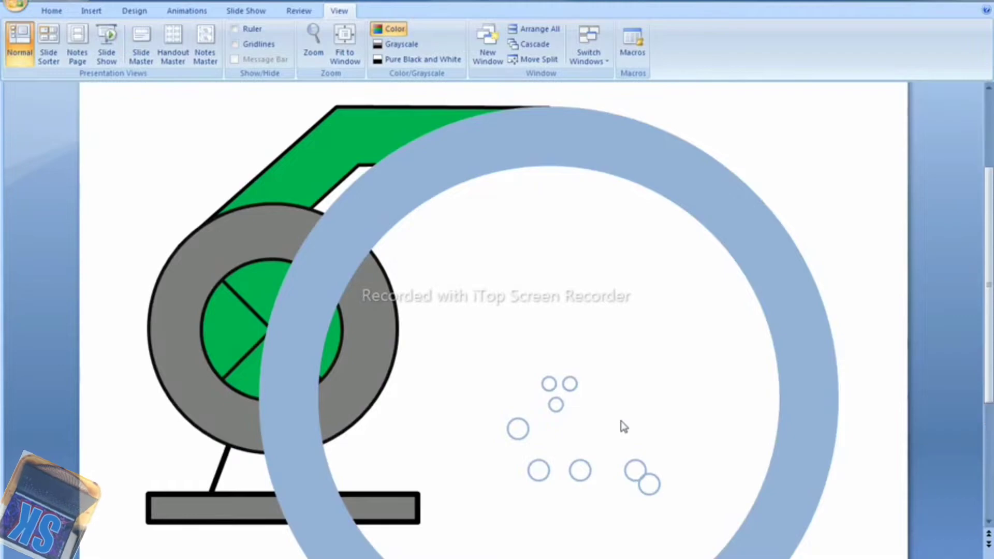
- Move two small circles together to start a tight bubble cluster
scroll(623, 426, "up", 1, "ctrl")
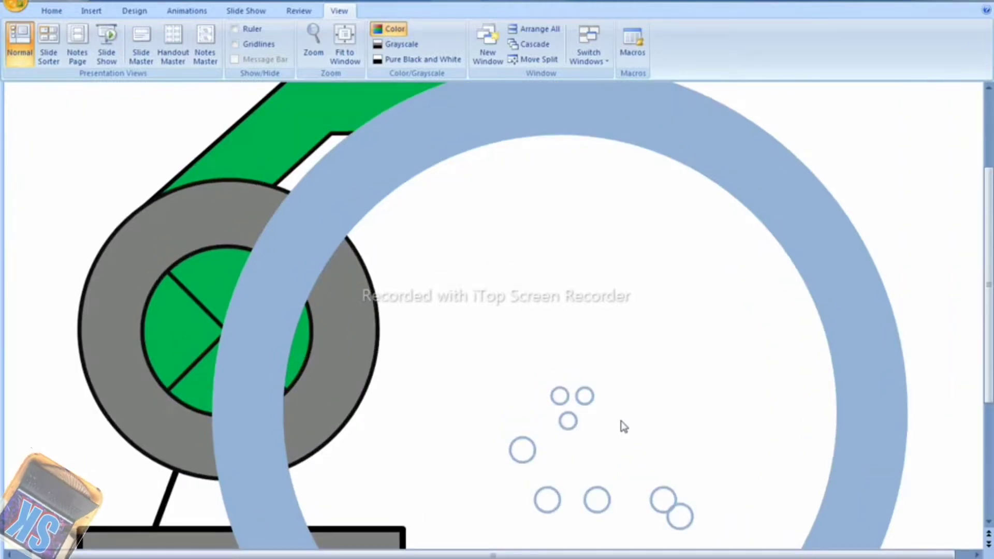
left_click(559, 397)
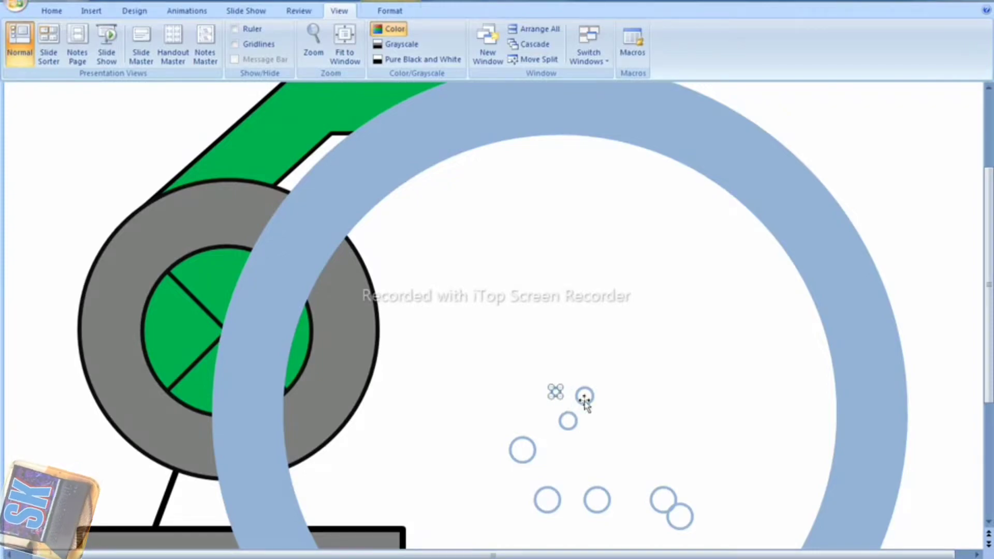
mouse_move(560, 398)
left_mouse_down()
mouse_move(589, 403)
mouse_move(581, 393)
left_mouse_up()
left_click(570, 422)
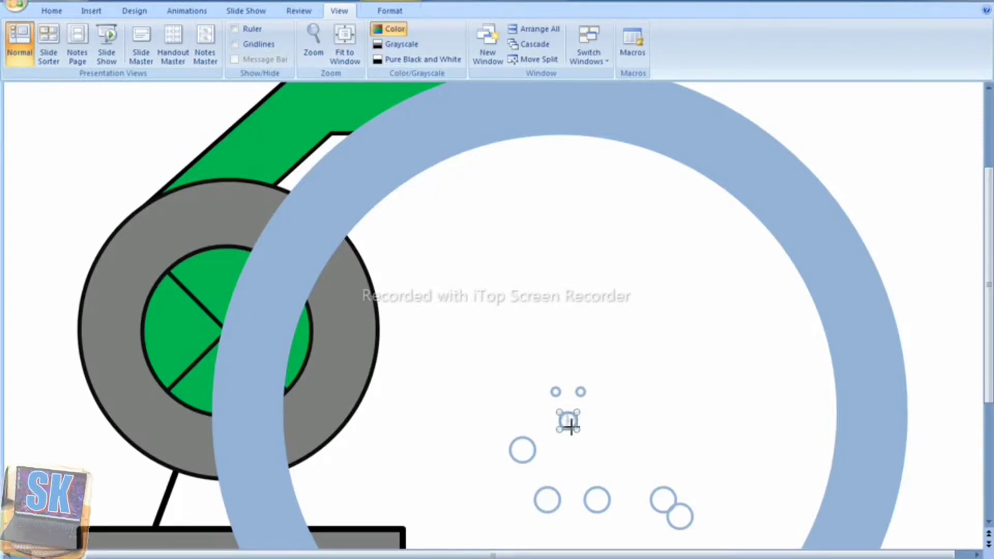
left_click_drag(572, 428, 571, 410)
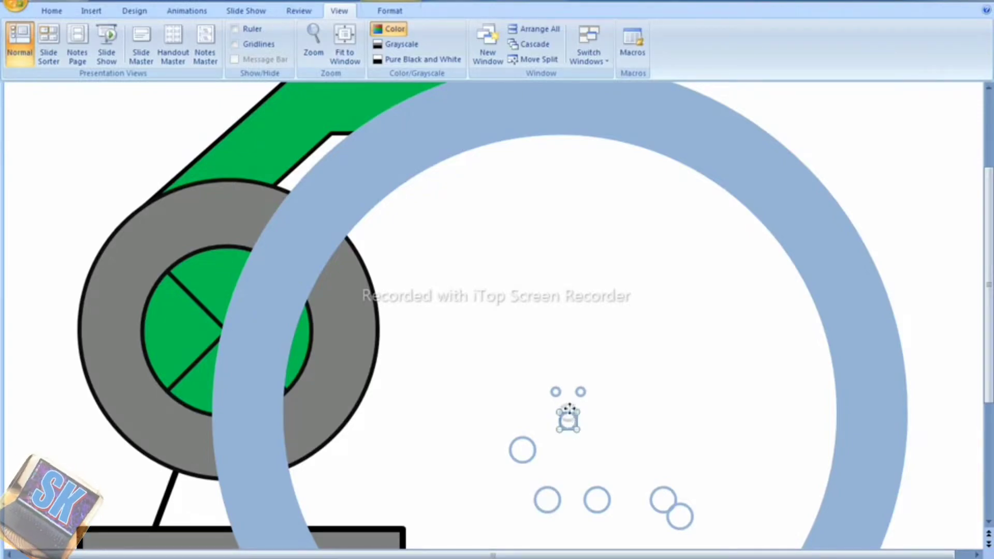
- Shrink the lower-left, bottom-middle and bottom-left circles, moving the first two into the cluster
left_click(533, 451)
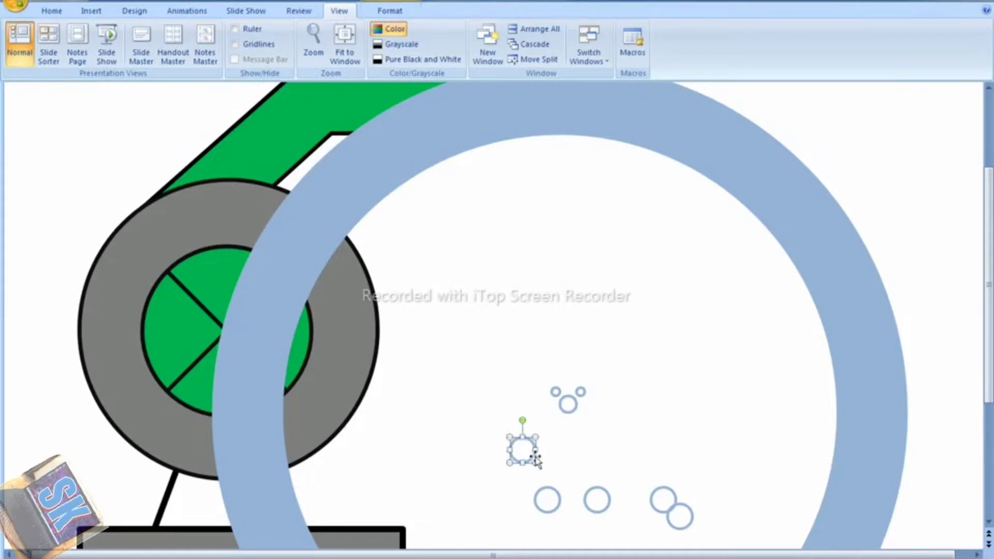
left_click_drag(536, 464, 529, 454)
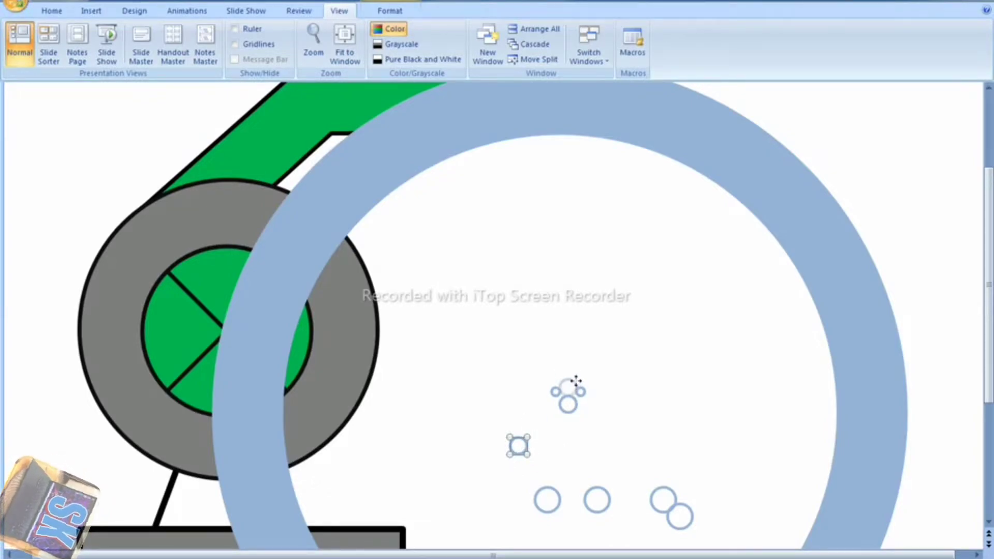
left_click_drag(536, 438, 587, 372)
left_click(592, 492)
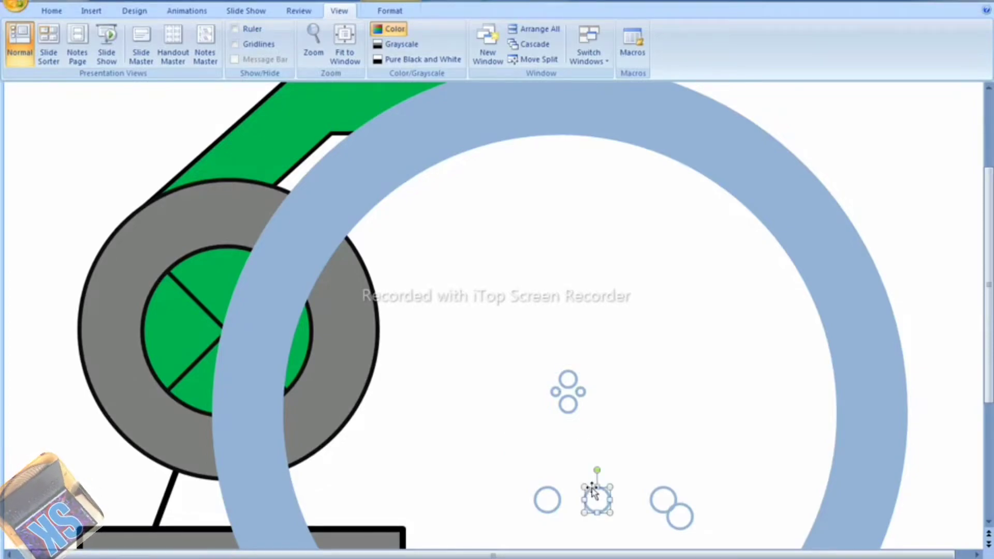
left_click_drag(609, 512, 596, 502)
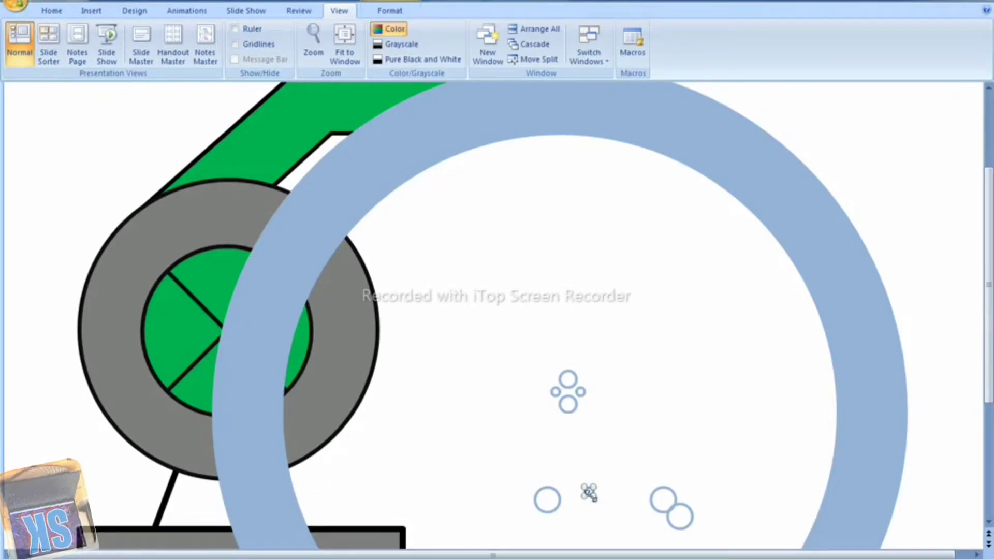
left_click_drag(578, 405, 582, 395)
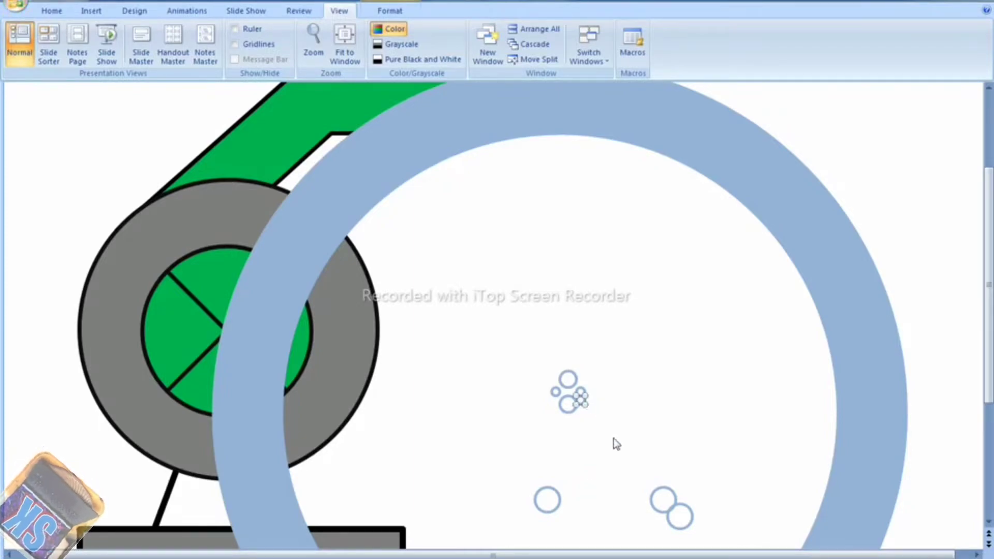
left_click(553, 510)
left_click_drag(559, 513, 542, 496)
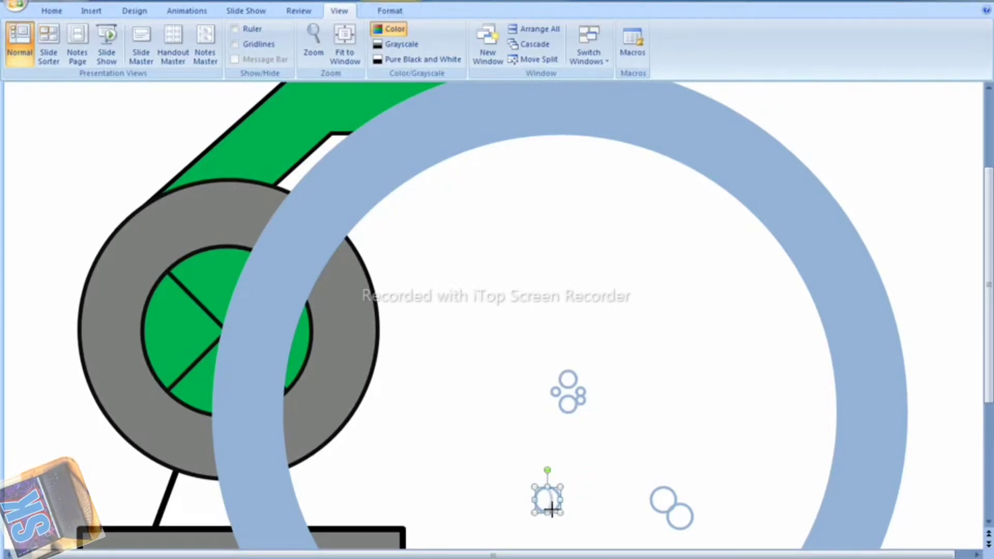
- Nudge the tiny circle up into the bubble cluster
key("Up")
key("Up")
key("Up")
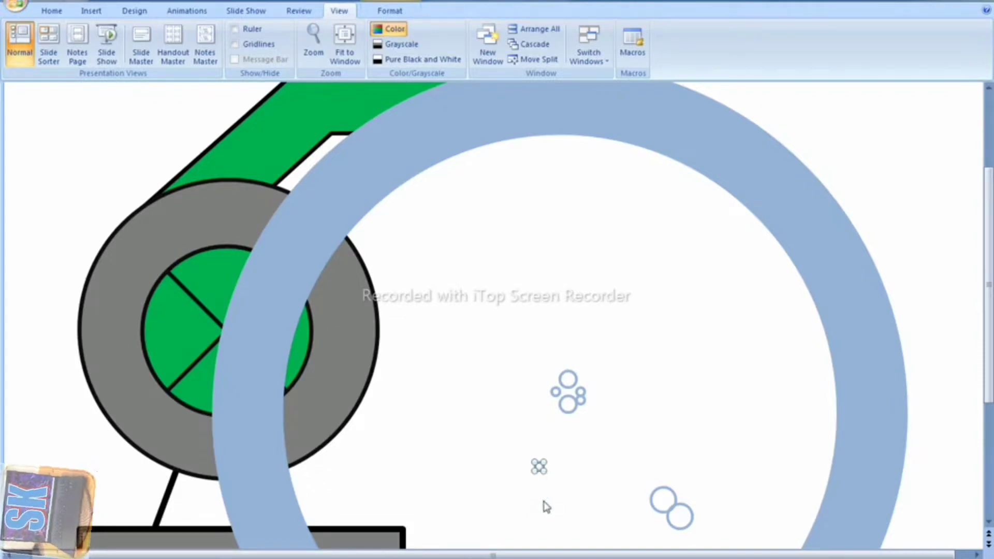
key("Up")
key("Up")
key("Up")
key("Right")
key("Right")
key("Down")
key("Right")
key("Right")
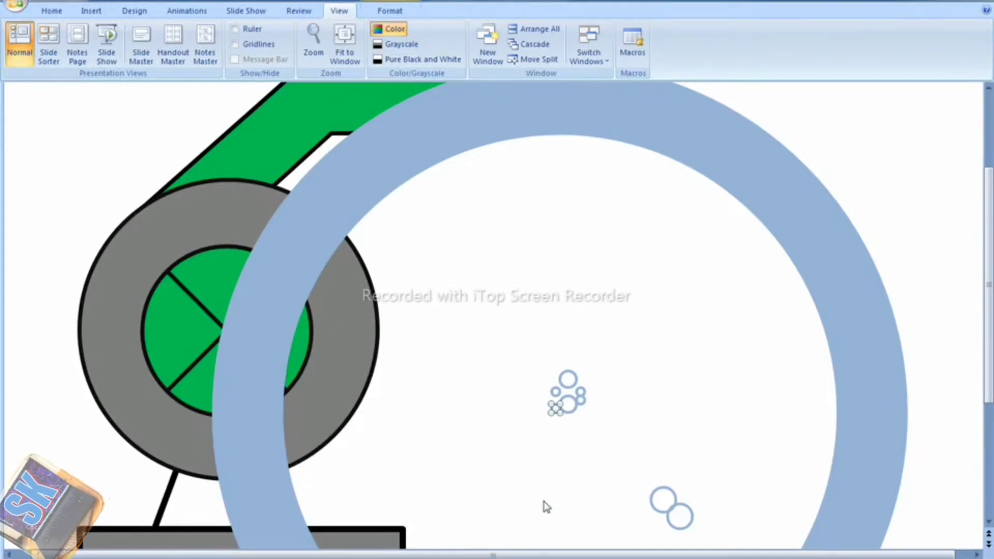
key("Left")
key("Left")
key("Up")
key("Right")
key("Up")
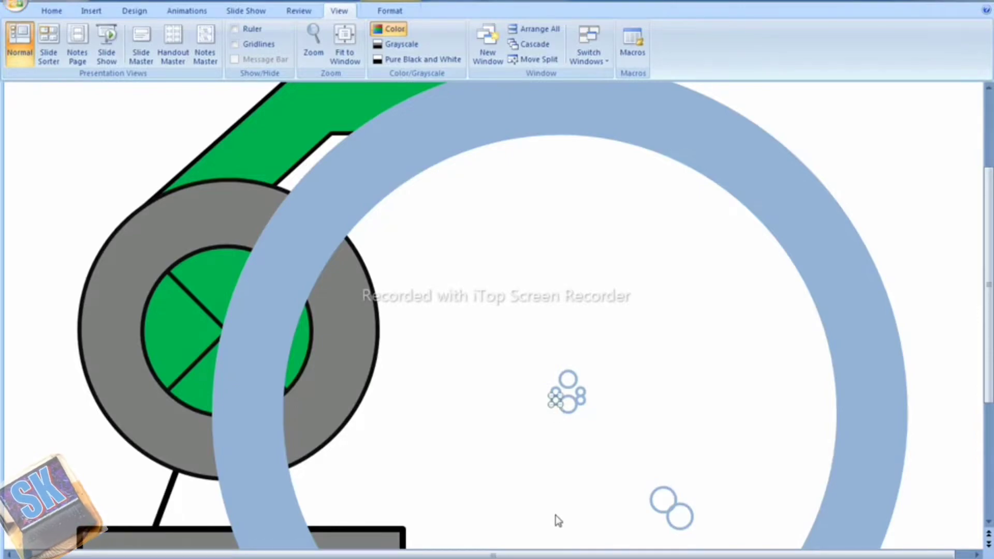
key("Up")
- Fine-tune the positions of three small circles within the cluster
left_click(554, 401)
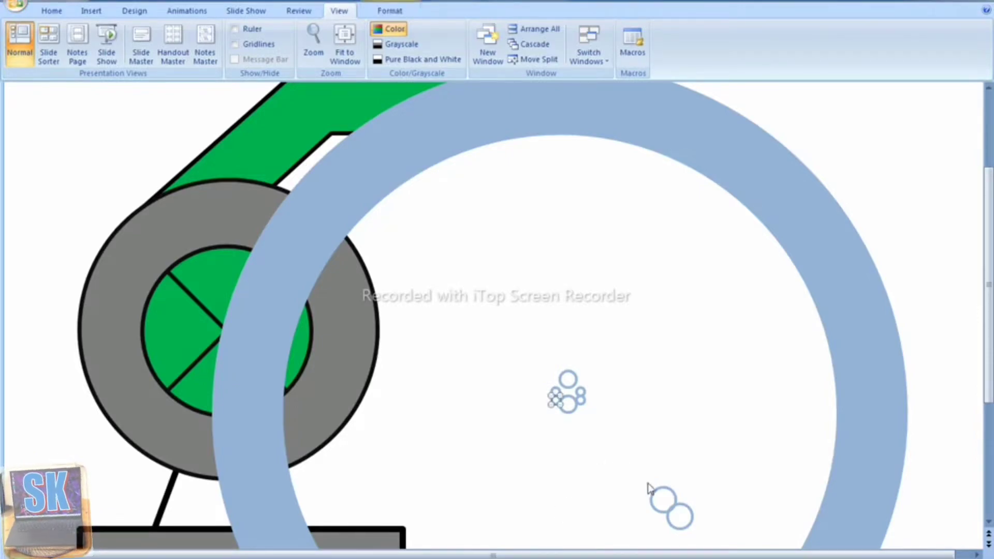
key("Up")
key("Up")
key("Up")
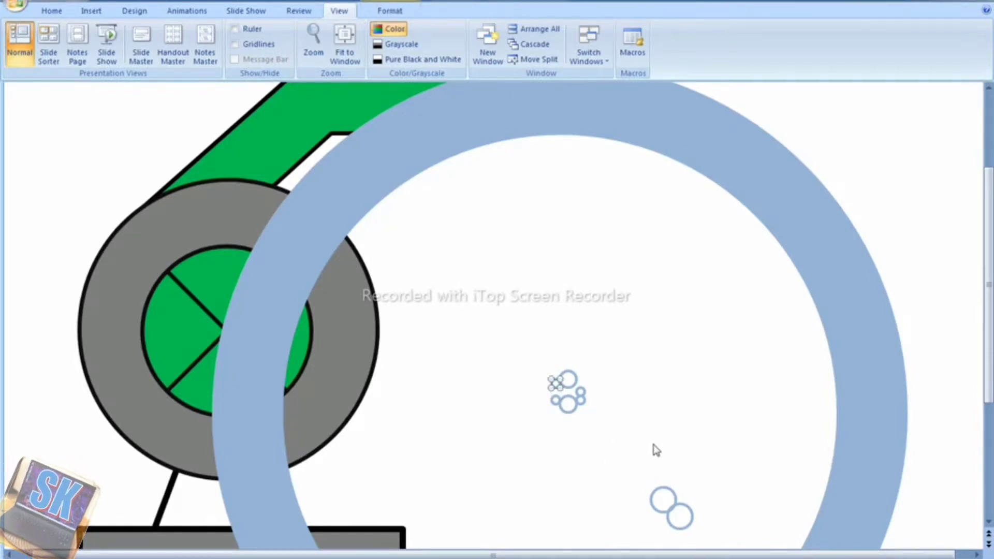
key("Left")
key("Left")
left_click(579, 398)
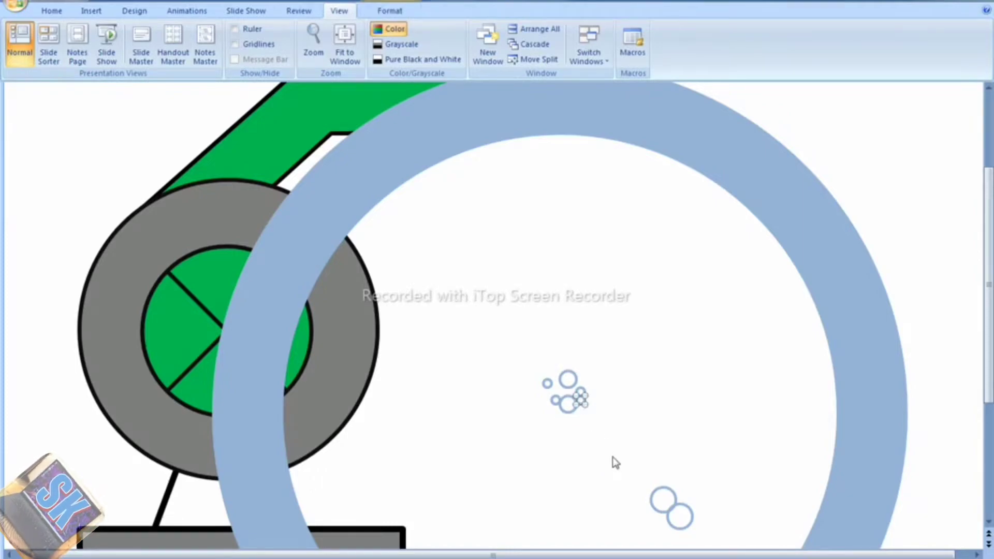
key("Down")
key("Down")
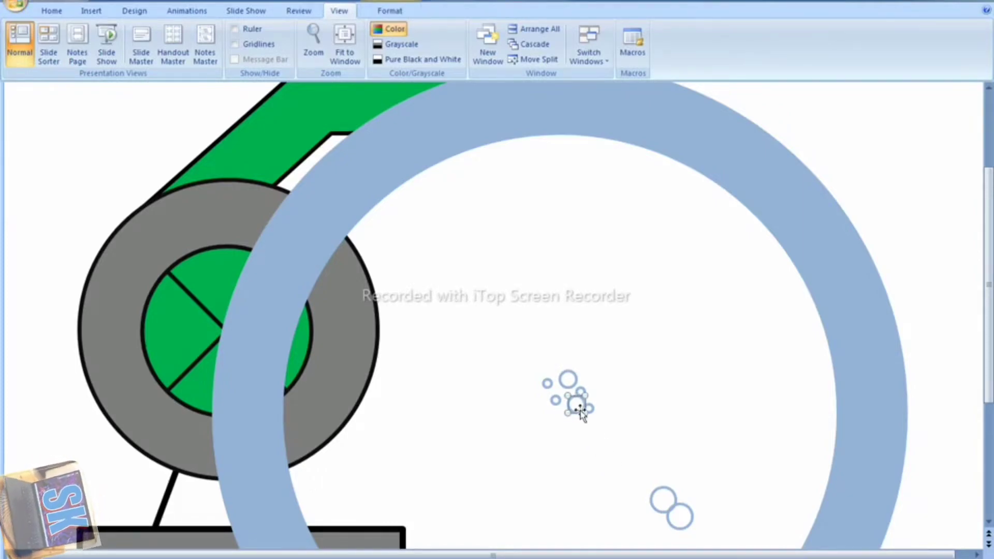
key("Left")
key("Left")
left_click_drag(556, 400, 555, 392)
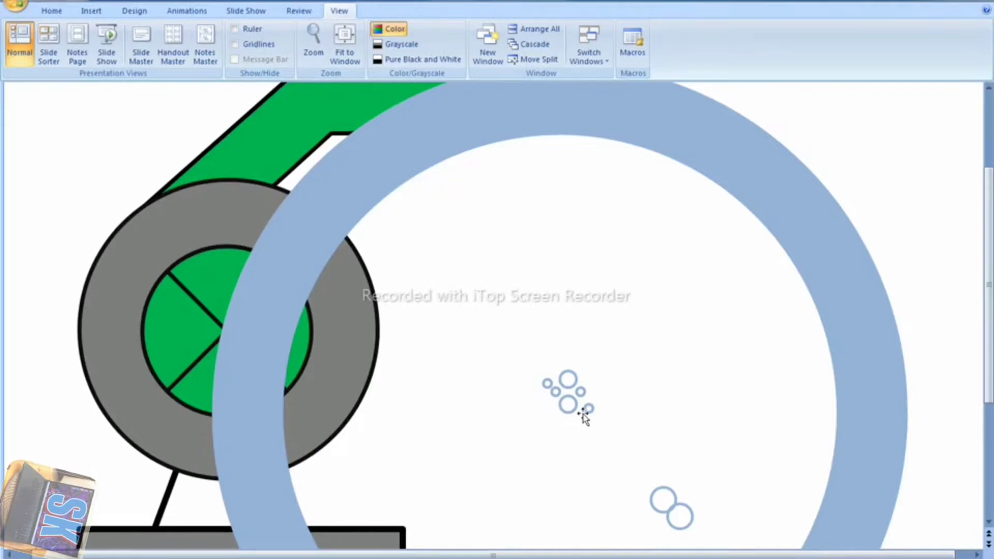
left_click(588, 410)
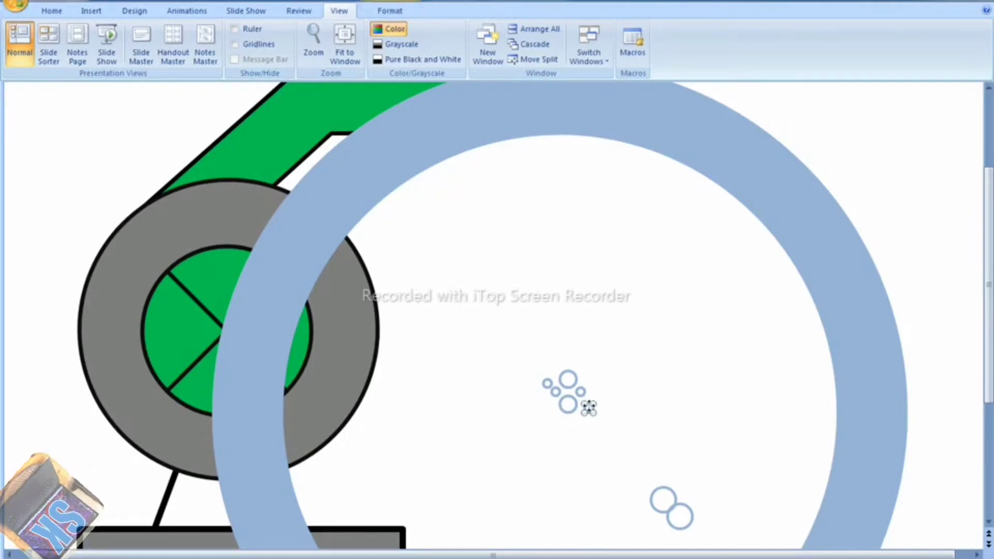
key("Left")
key("Left")
key("Up")
key("Up")
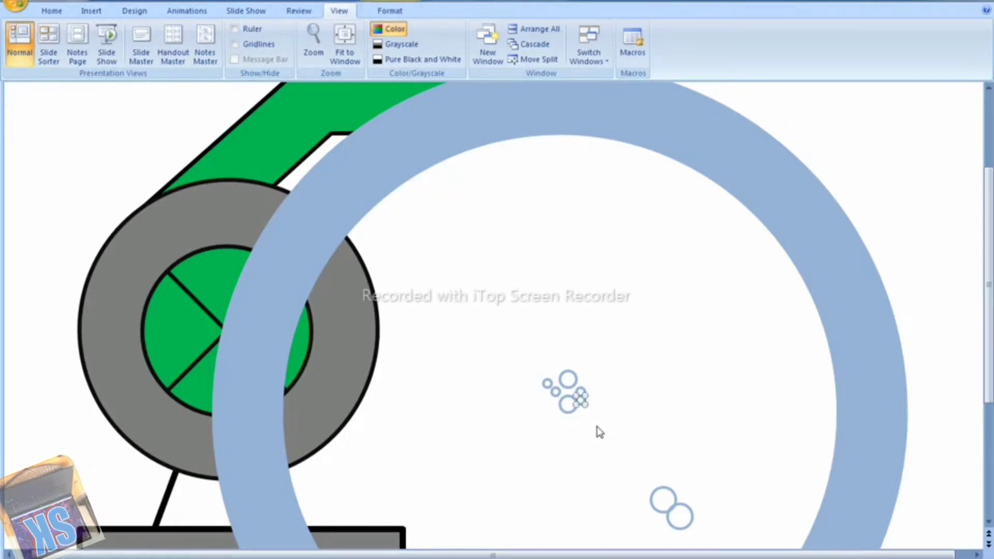
- Place a small circle beside the cluster and nudge it up and left into place
left_click(600, 440)
left_click(548, 384)
left_click_drag(547, 384, 552, 396)
key("Up")
key("Up")
key("Up")
key("Left")
key("Left")
key("Left")
key("Up")
key("Up")
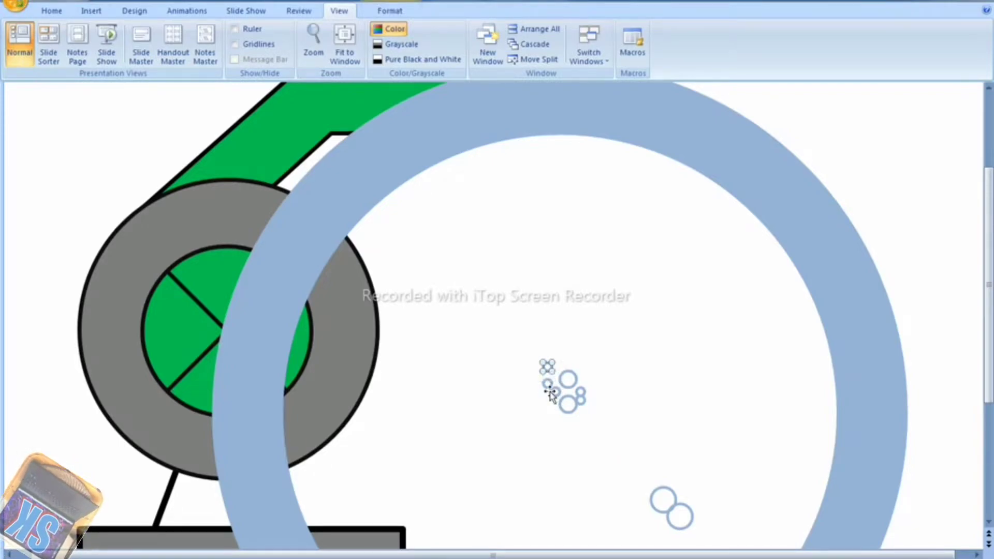
key("Up")
key("Up")
key("Up")
key("Down")
key("Down")
key("Down")
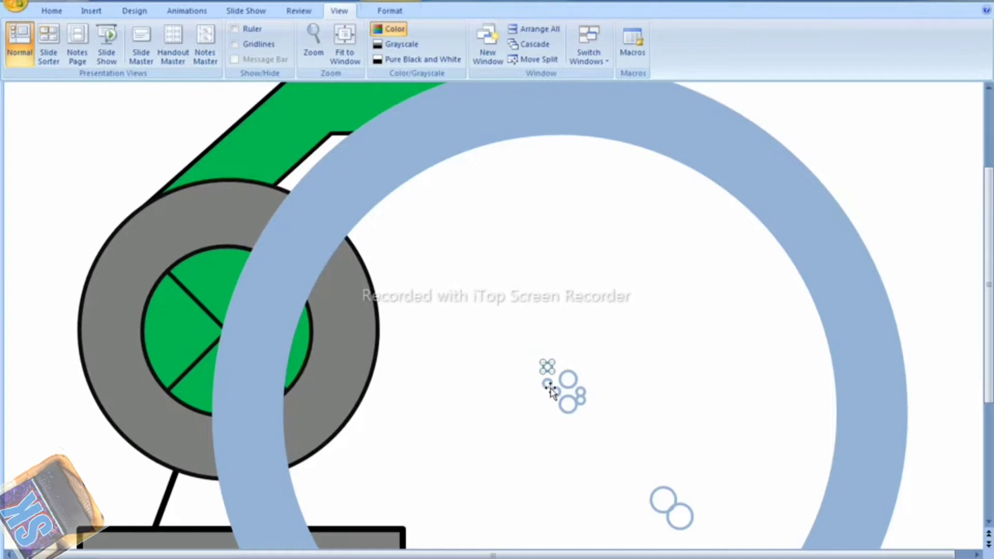
- Duplicate the left-edge circle and nudge the copy toward the cluster's right side
left_click(552, 398)
key("ctrl+d")
key("Down")
key("Down")
key("Down")
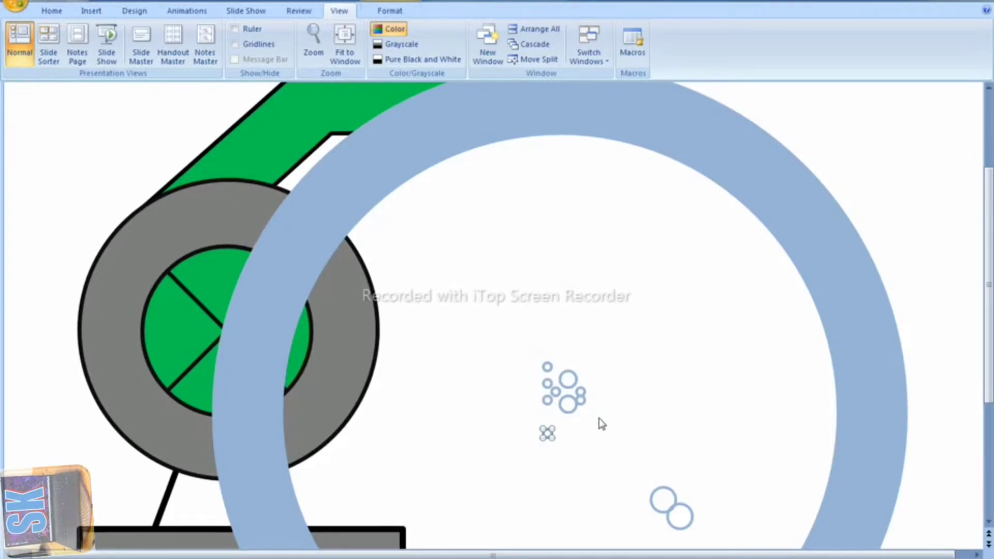
key("Right")
key("Right")
key("Right")
key("Right")
key("Right")
key("Up")
key("Up")
key("Up")
key("Up")
key("Up")
key("Up")
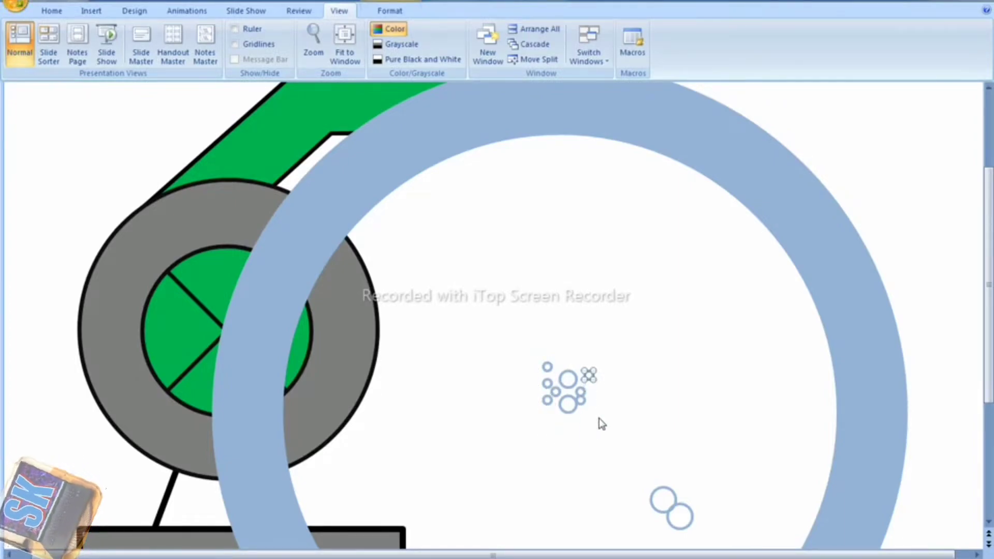
key("Down")
key("Up")
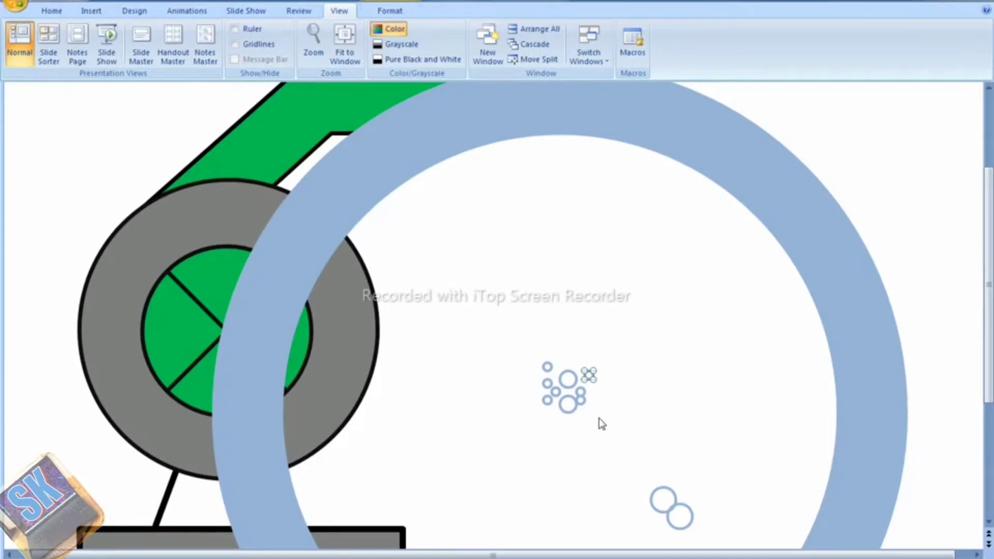
- Duplicate the circle again and nudge the new copy left into the cluster
key("ctrl+d")
key("Left")
key("Left")
key("Left")
key("Left")
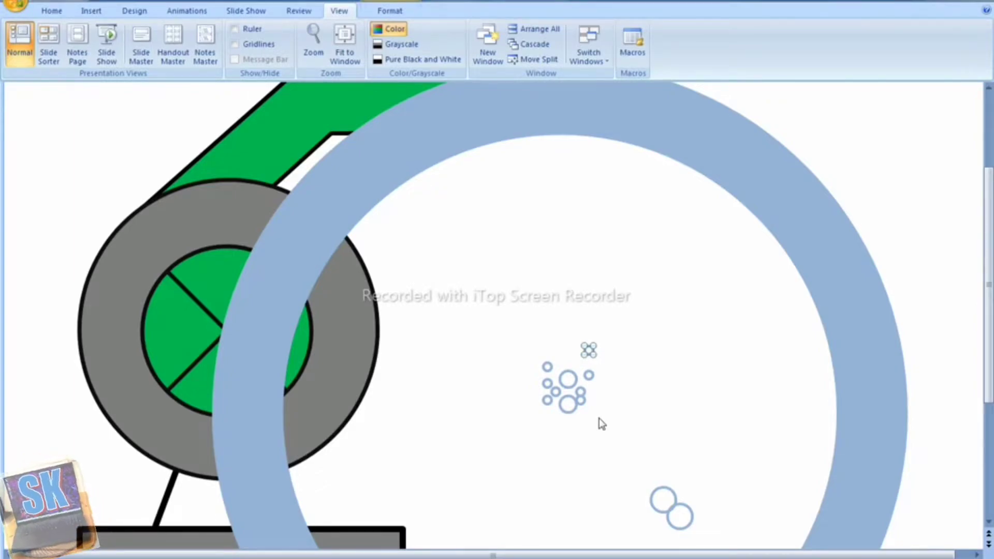
key("Left")
key("Down")
key("Left")
key("Down")
key("Left")
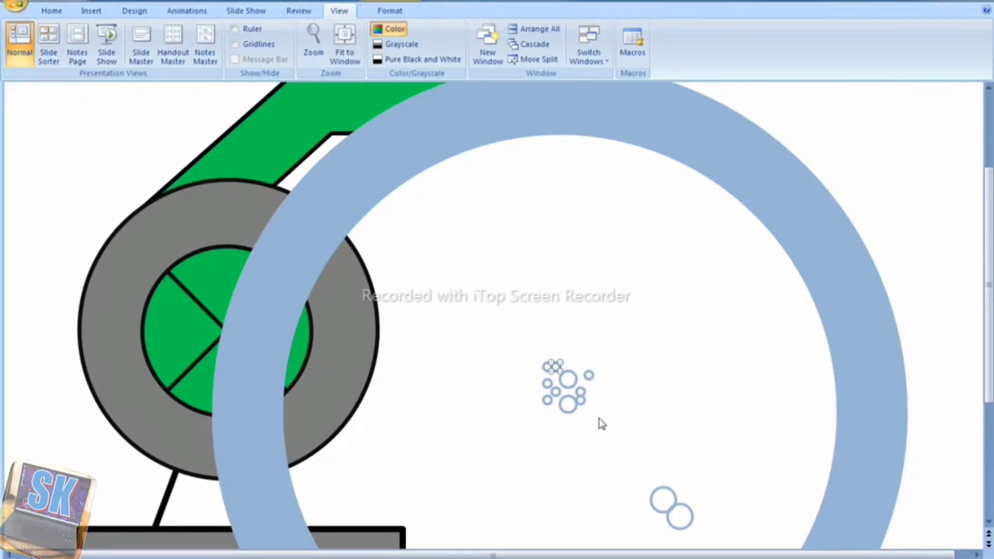
key("Right")
- Move the top small circle off the larger one, then select the whole bubble cluster
left_click(567, 387)
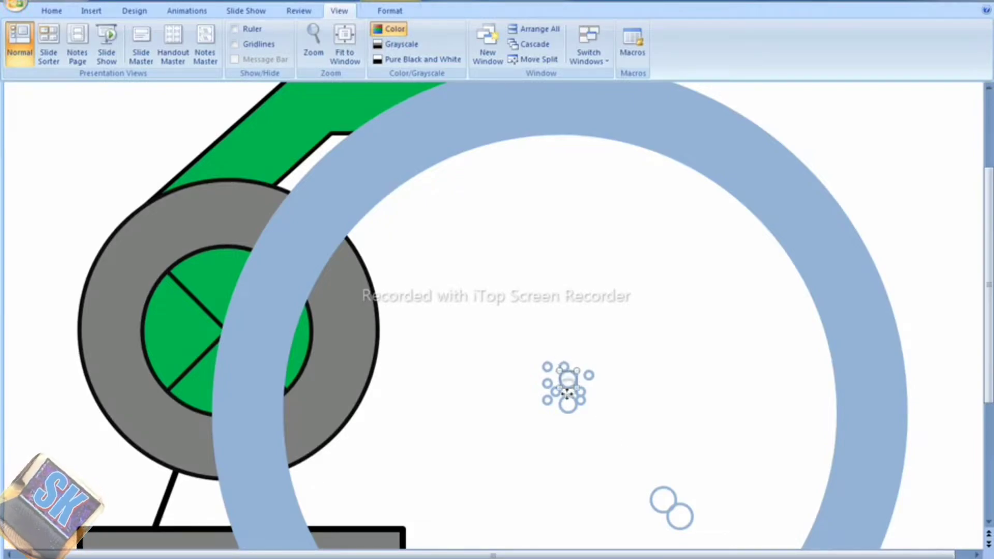
left_click(566, 364)
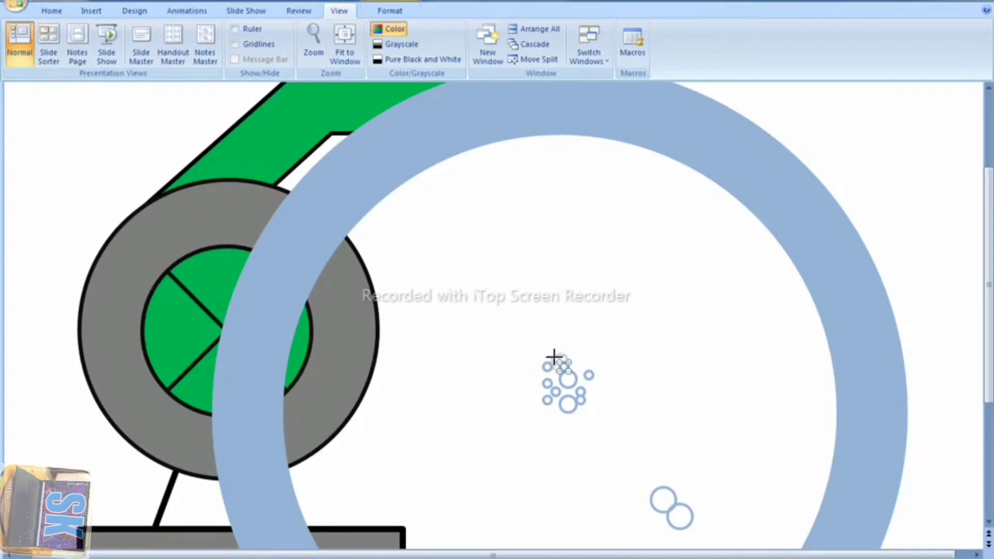
mouse_move(554, 356)
left_mouse_down()
mouse_move(588, 395)
mouse_move(583, 378)
mouse_move(600, 390)
mouse_move(588, 391)
mouse_move(580, 359)
left_mouse_up()
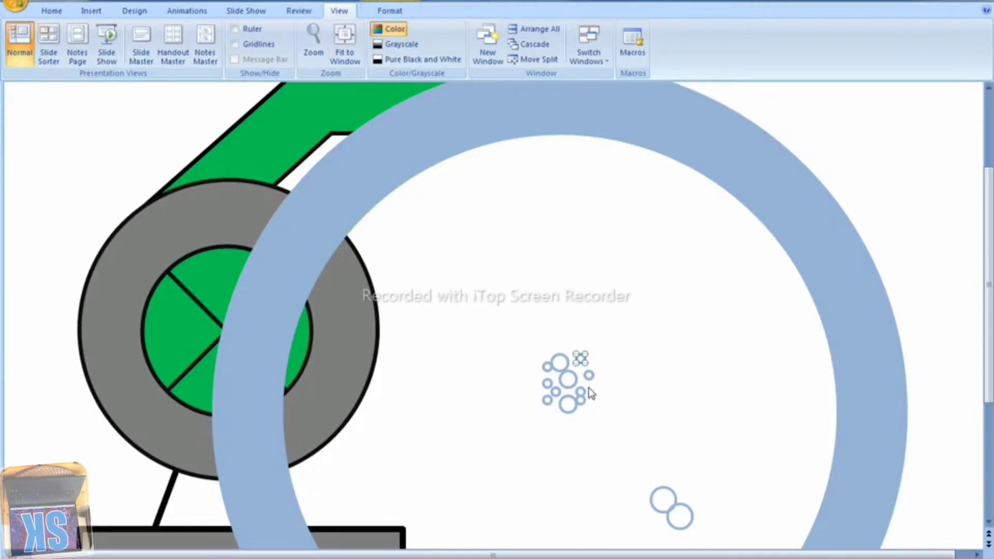
left_click(592, 394)
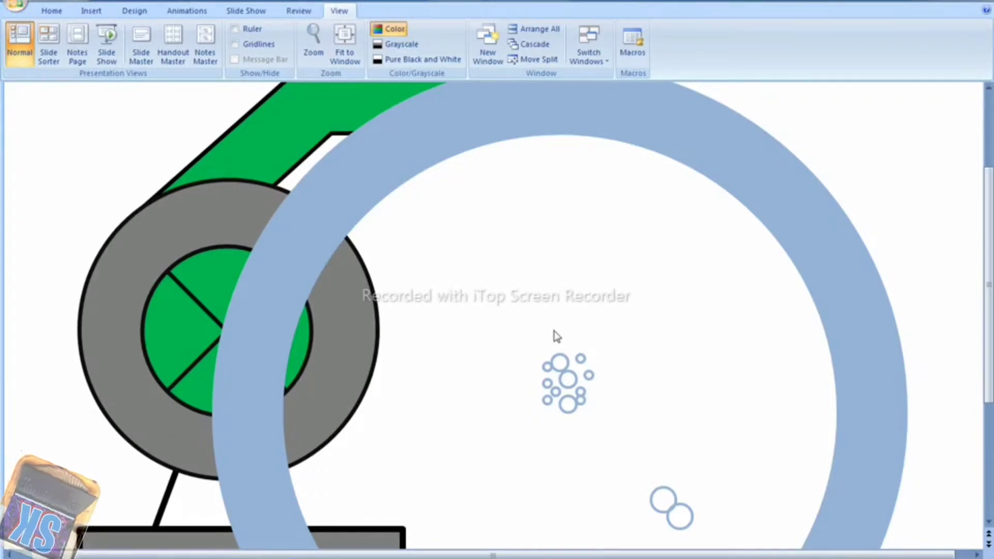
left_click_drag(522, 323, 611, 448)
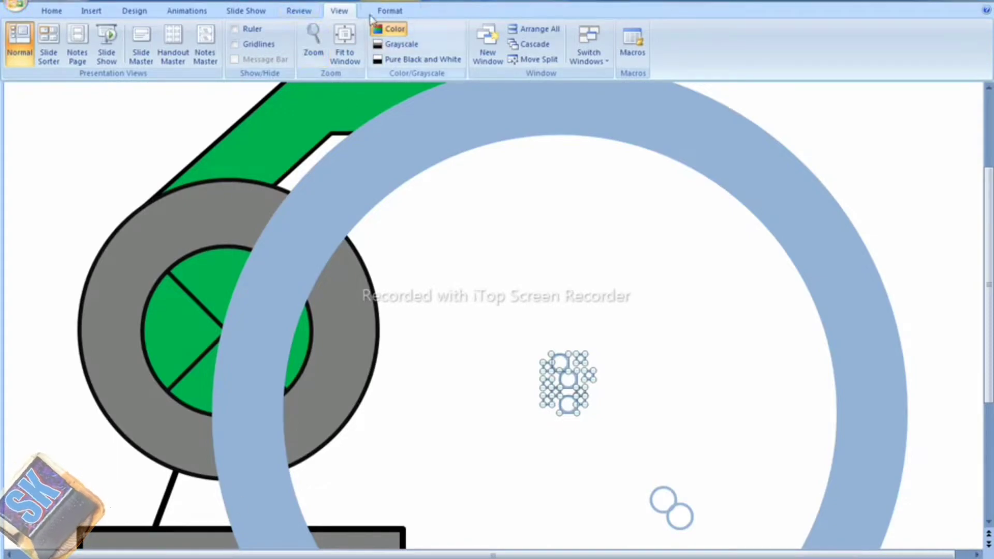
- Group the selected bubble circles into a single object
scroll(547, 389, "up", 1)
right_click(547, 390)
mouse_move(601, 442)
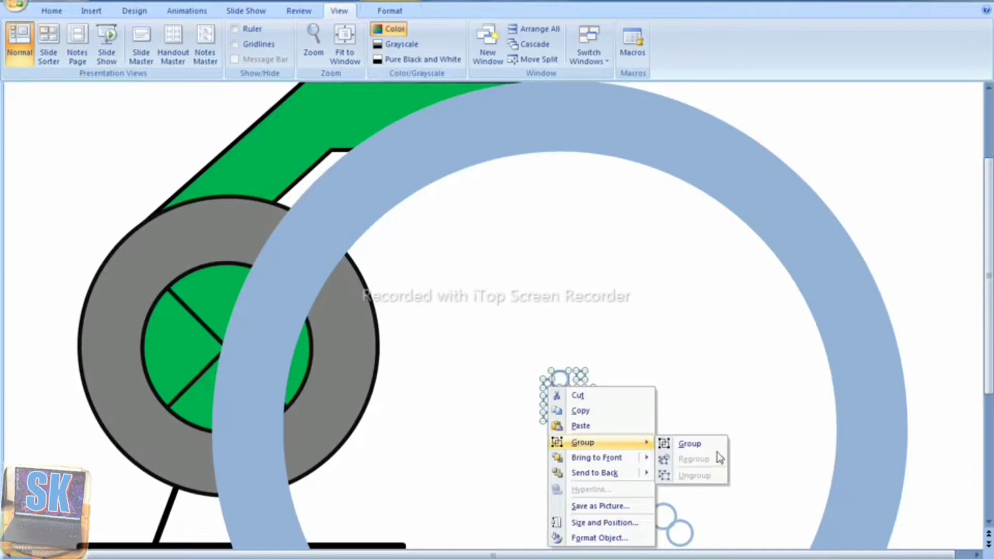
left_click(700, 446)
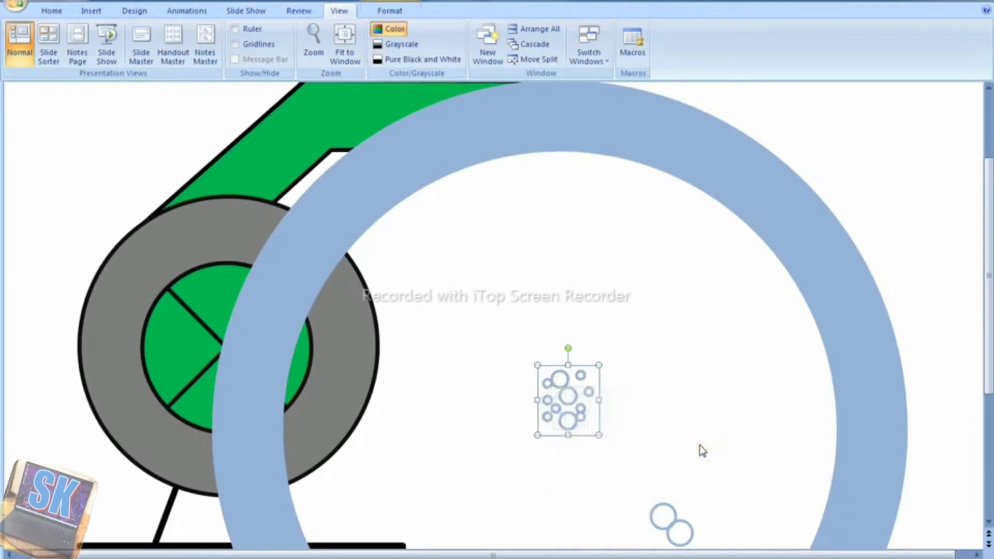
- Return to 100% zoom and drag the grouped cluster onto the top of the ring's band
left_click(313, 44)
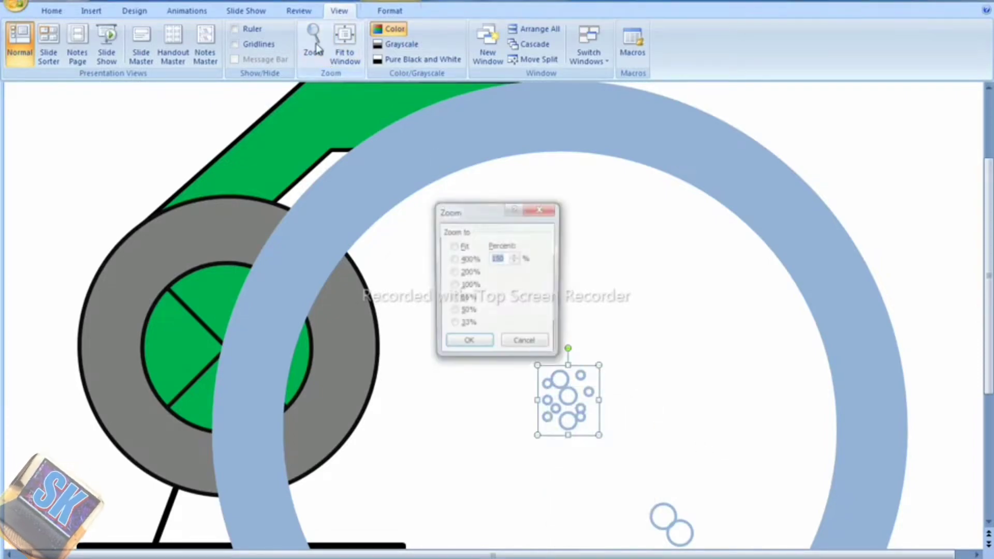
left_click(466, 287)
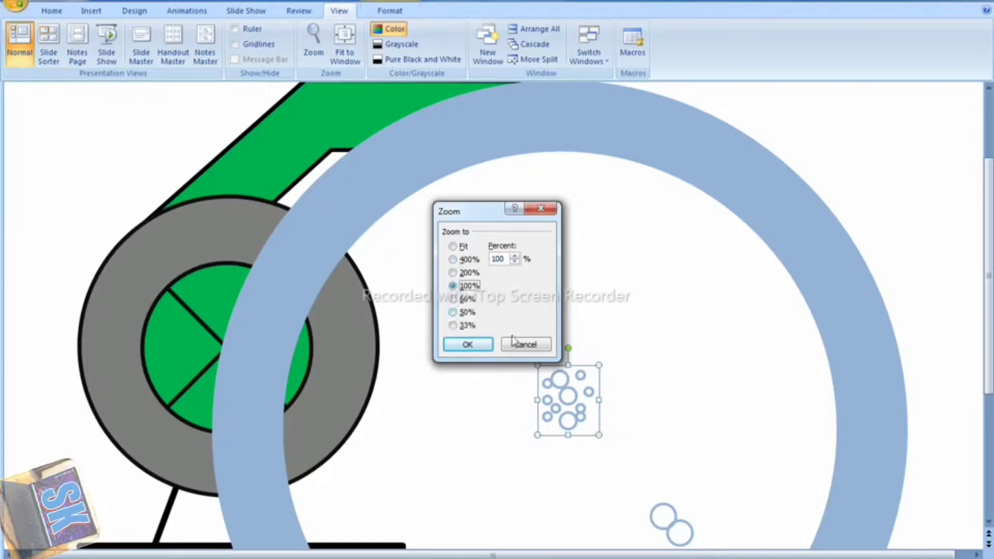
left_click(476, 345)
left_click(599, 382)
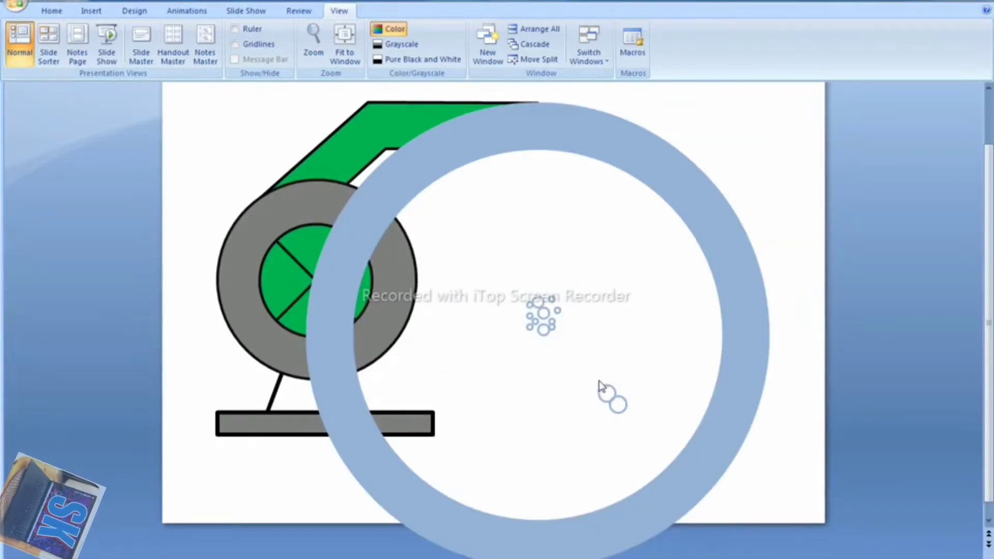
mouse_move(571, 381)
left_mouse_down()
mouse_move(652, 421)
mouse_move(538, 316)
left_mouse_up()
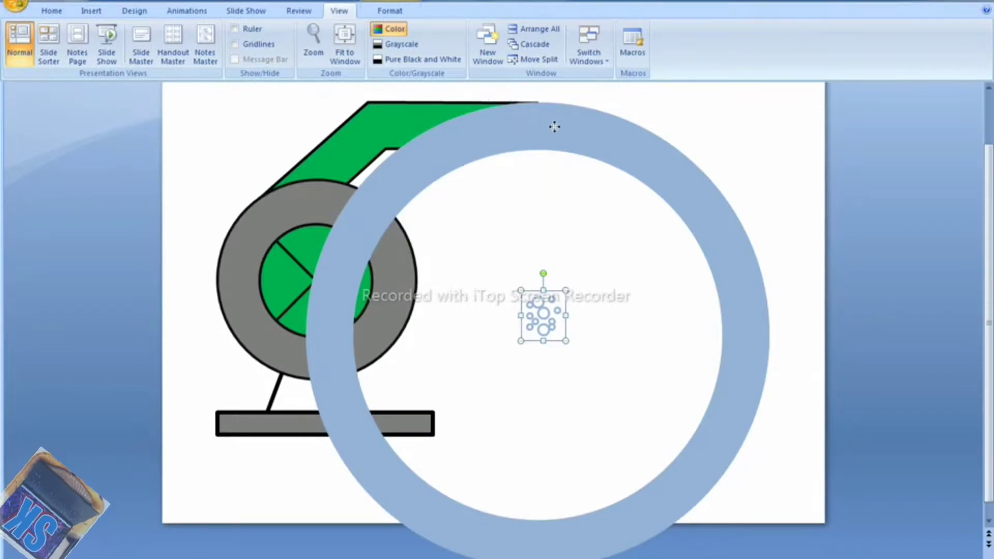
left_click_drag(554, 127, 556, 130)
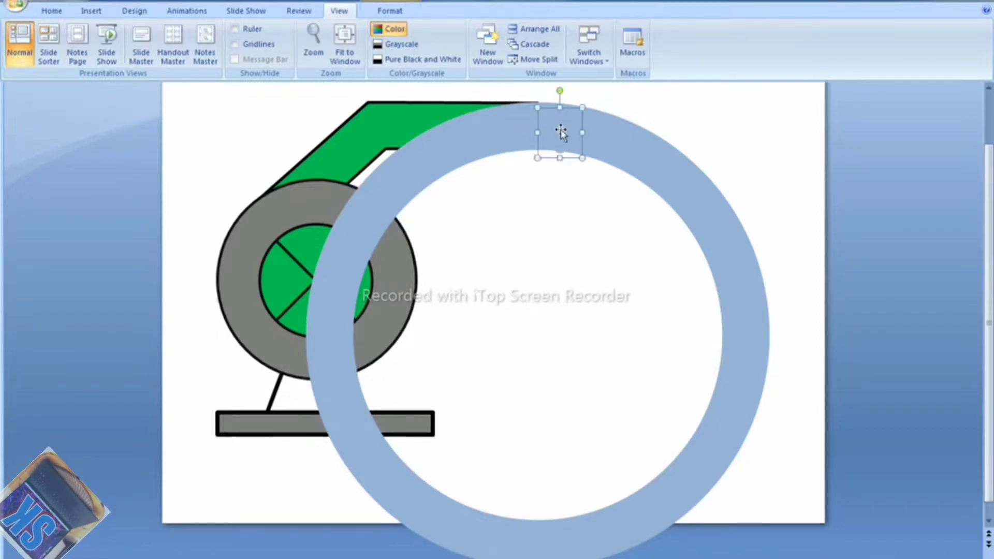
- Remove the bubble cluster's outline and bring it to the front
left_click(388, 12)
left_click(527, 44)
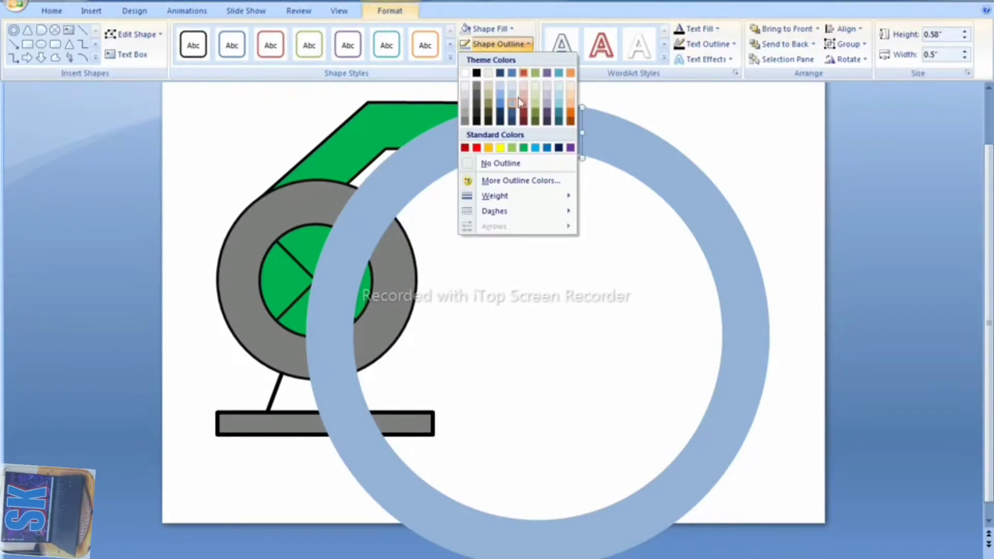
left_click(505, 166)
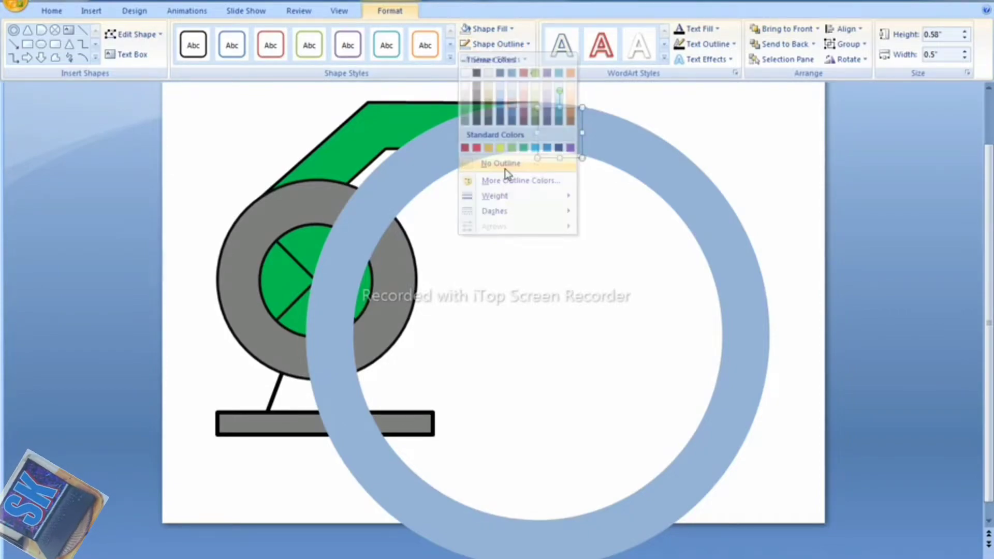
left_click(799, 34)
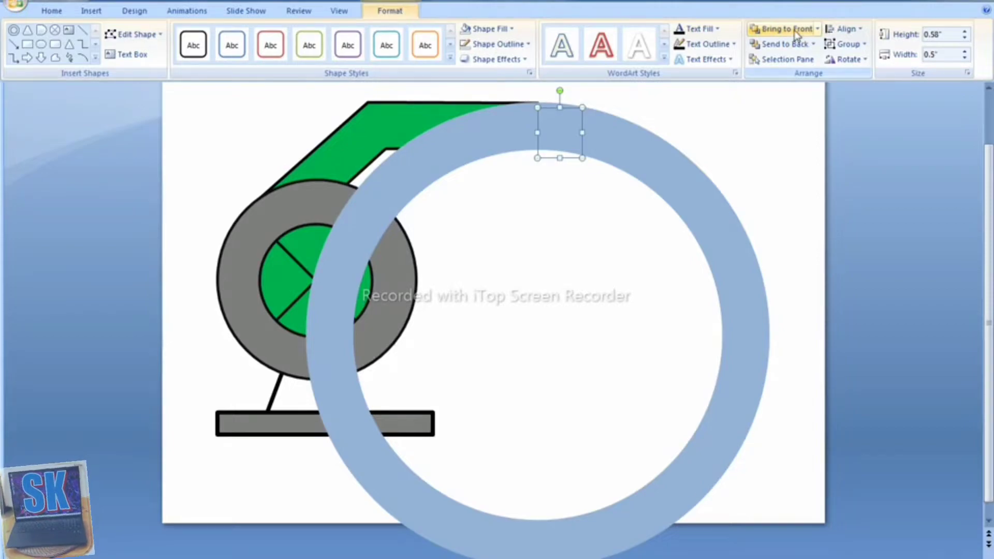
- Fill the bubbles white and nudge them slightly up and right
left_click(501, 29)
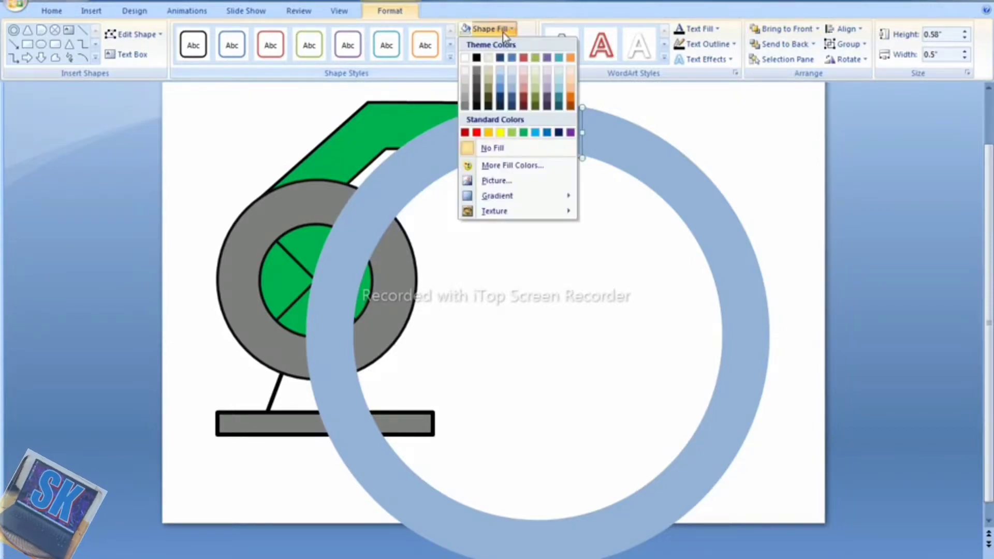
left_click(465, 58)
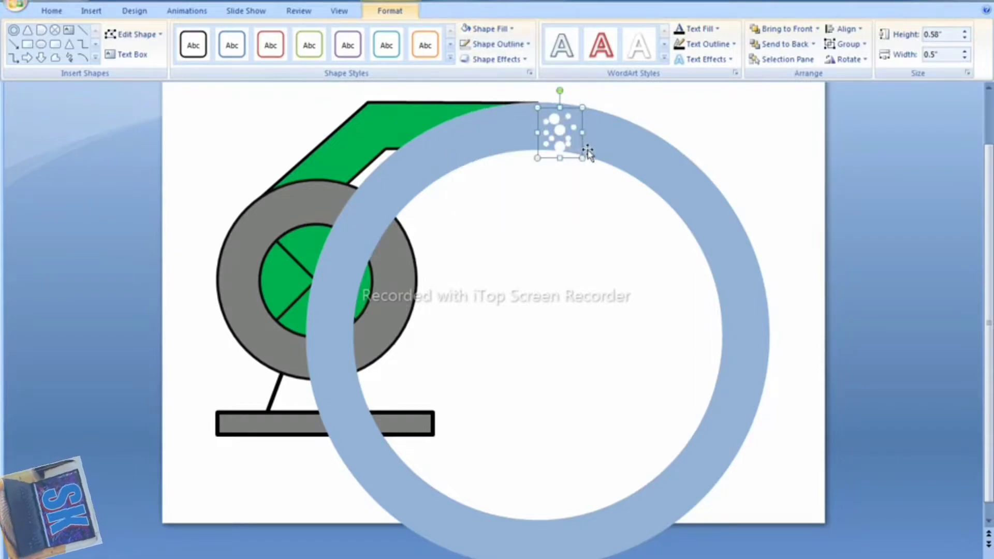
key("Up")
key("Right")
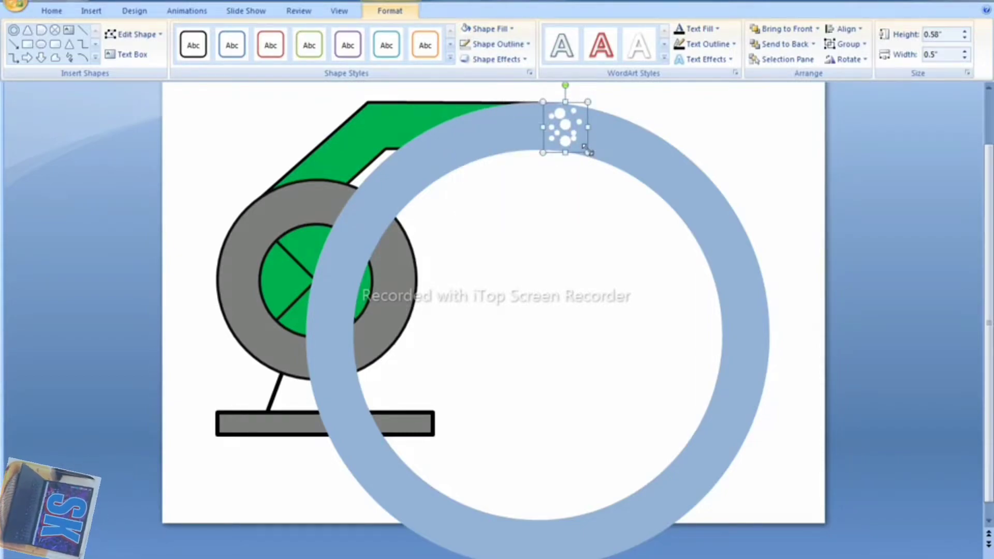
left_click(713, 134)
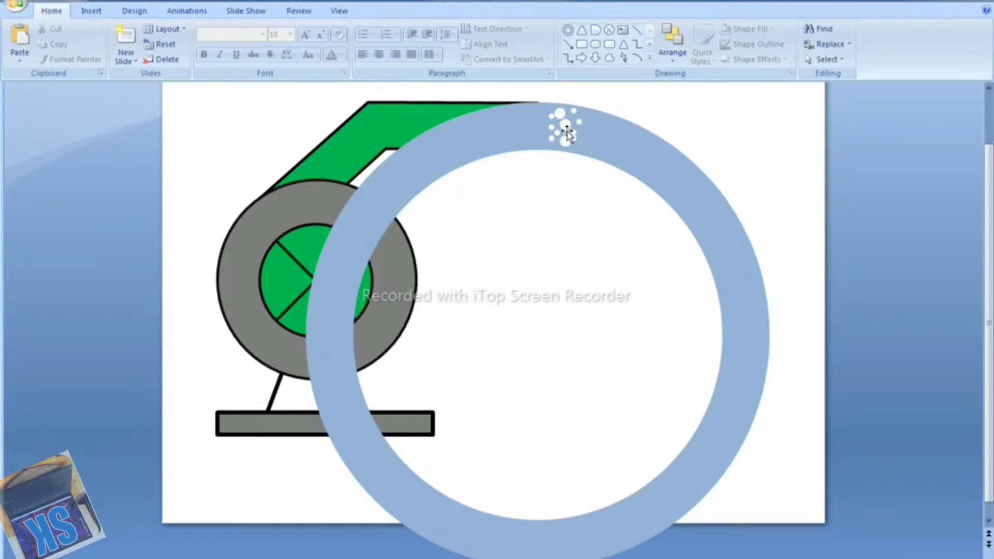
- Duplicate the white bubble cluster several times along the ring, deleting one overshooting copy
left_click(567, 129)
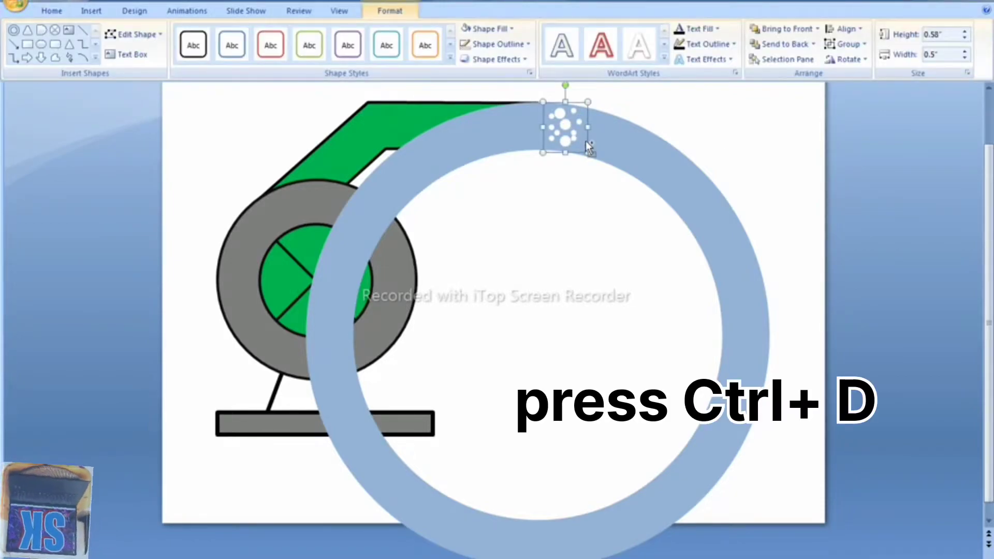
key("ctrl+d")
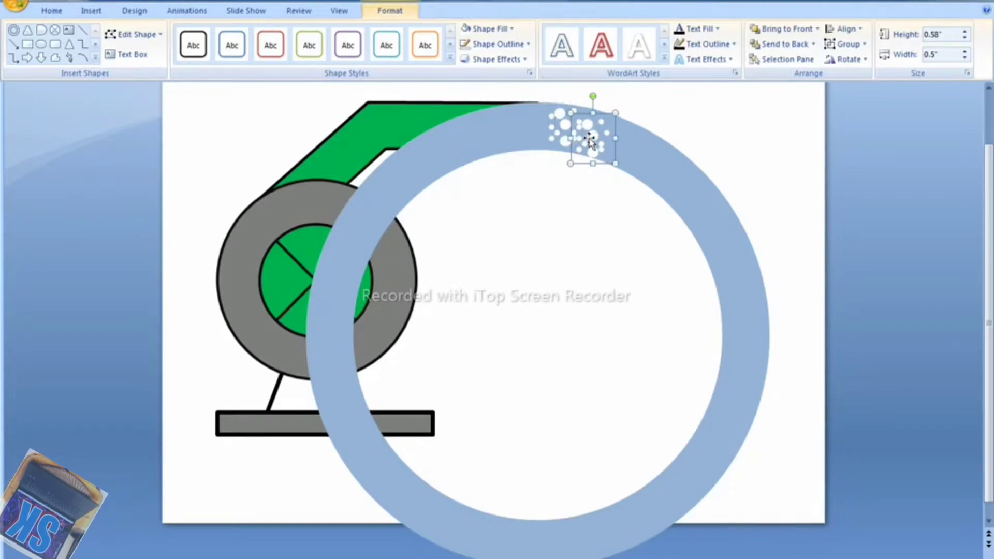
key("Right")
key("Right")
key("Left")
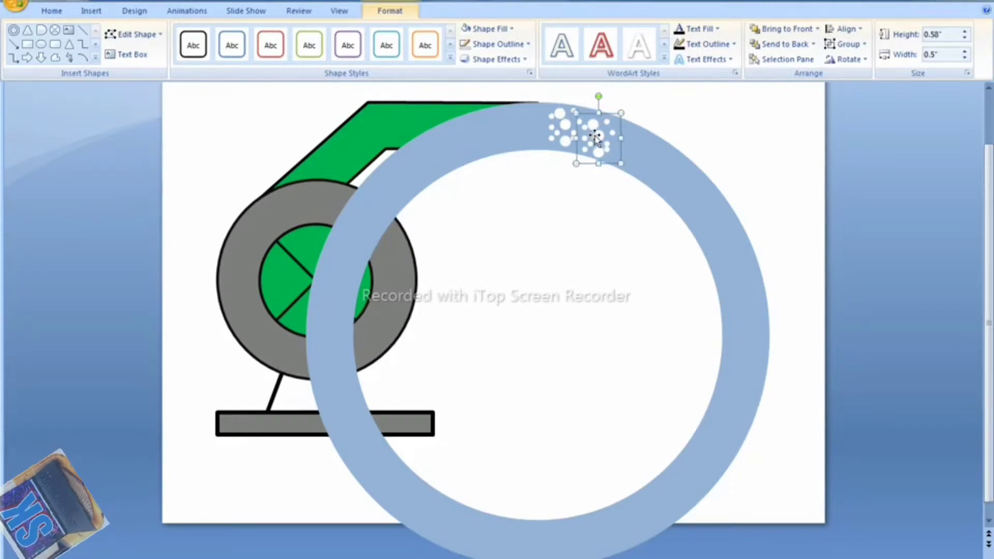
key("ctrl+d")
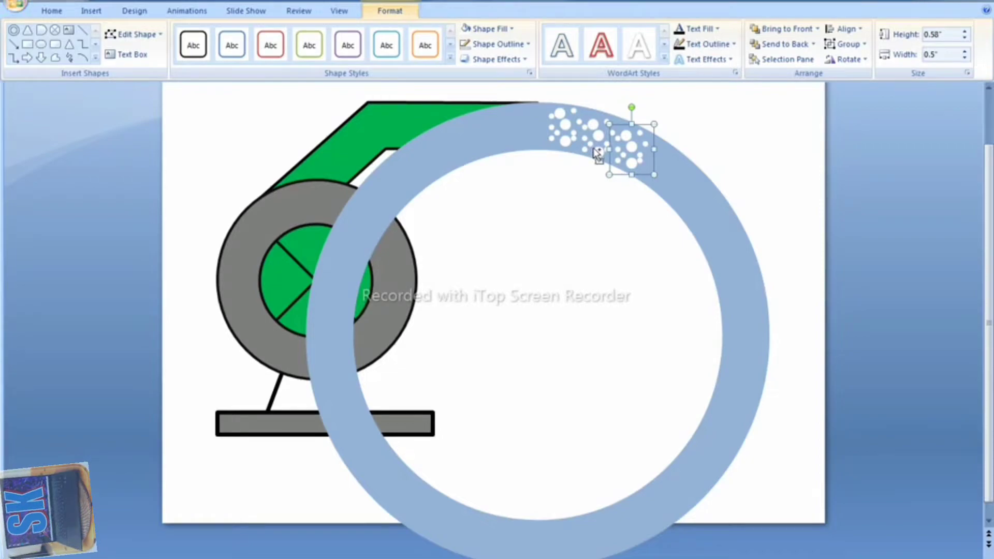
key("ctrl+d")
key("ctrl+d")
key("Delete")
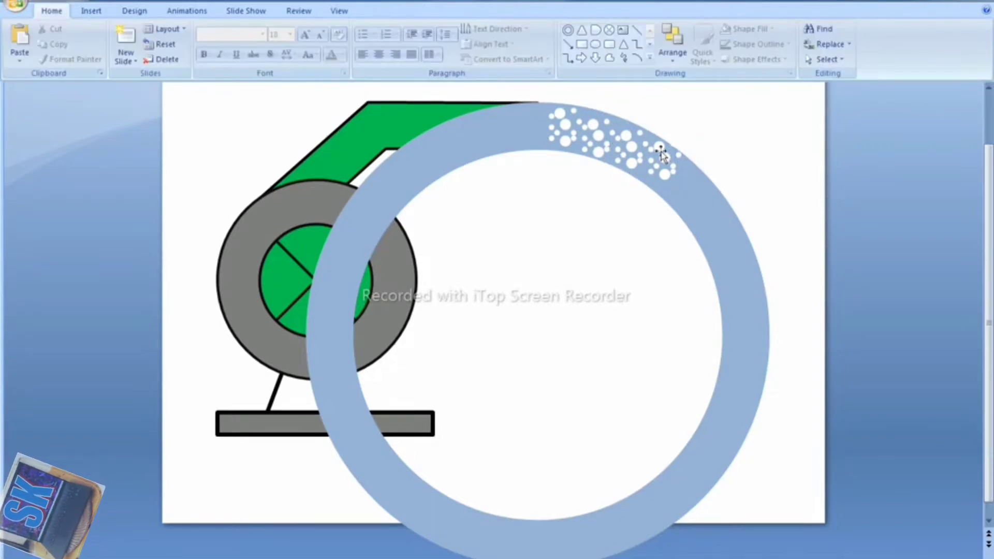
- Move the last bubble copy down and right along the ring's right-side band
left_click(665, 158)
key("Down")
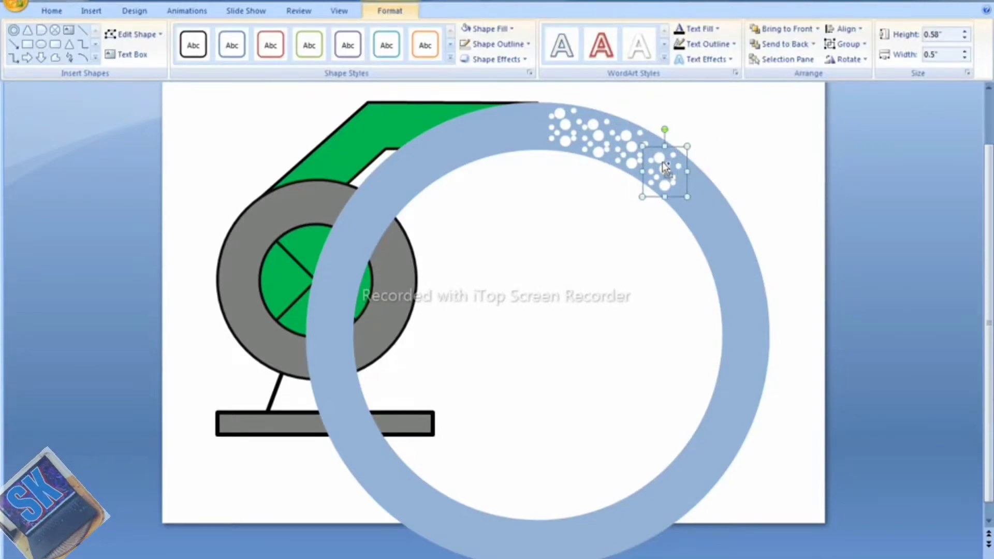
key("Right")
key("Right")
key("Down")
key("Down")
key("Right")
key("Right")
key("Right")
key("Down")
key("Down")
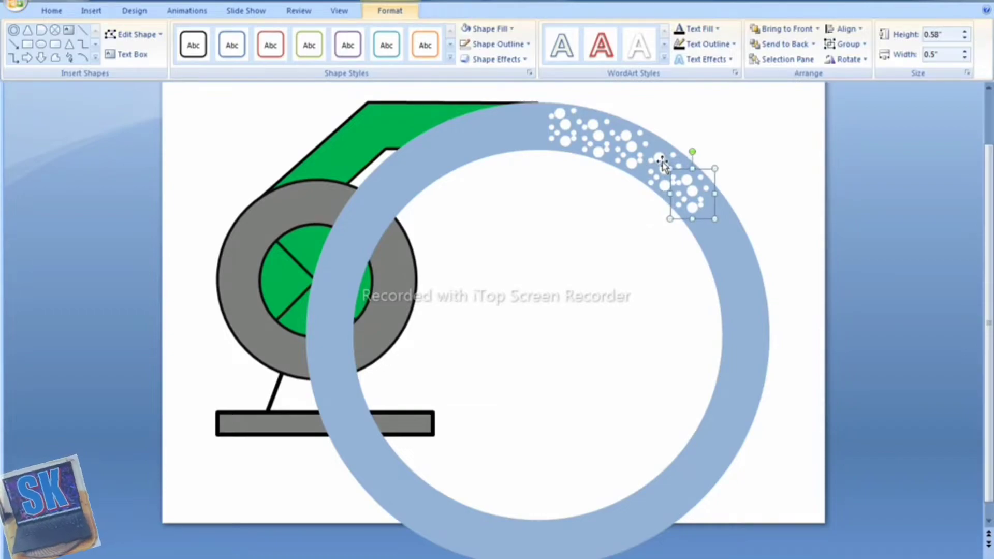
key("Right")
key("Right")
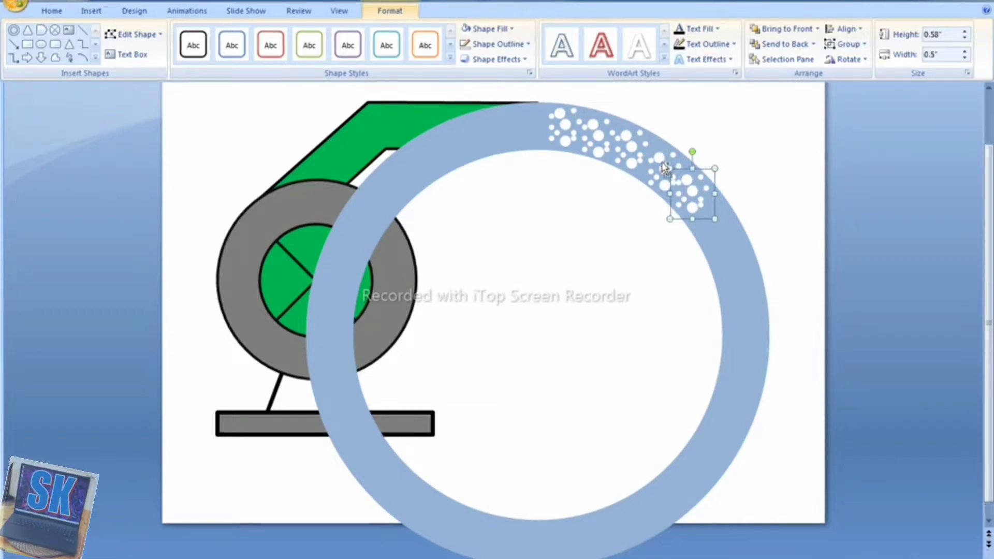
key("Right")
key("Right")
key("Down")
key("Down")
key("Down")
key("Right")
key("Down")
key("Down")
key("Right")
key("Down")
key("Down")
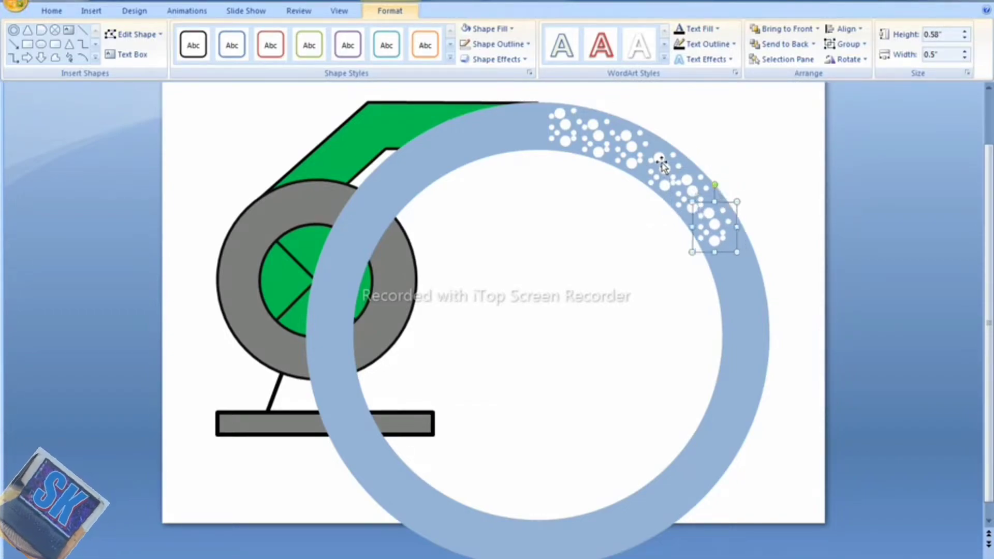
key("Right")
key("Right")
key("Down")
key("Down")
key("Down")
key("Down")
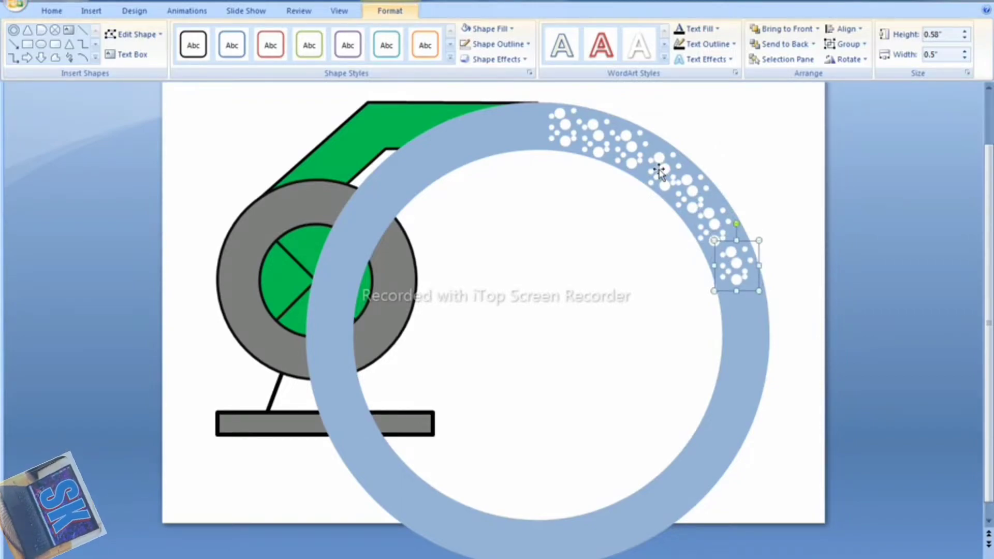
key("Left")
key("Down")
key("Down")
key("Right")
key("Down")
key("Down")
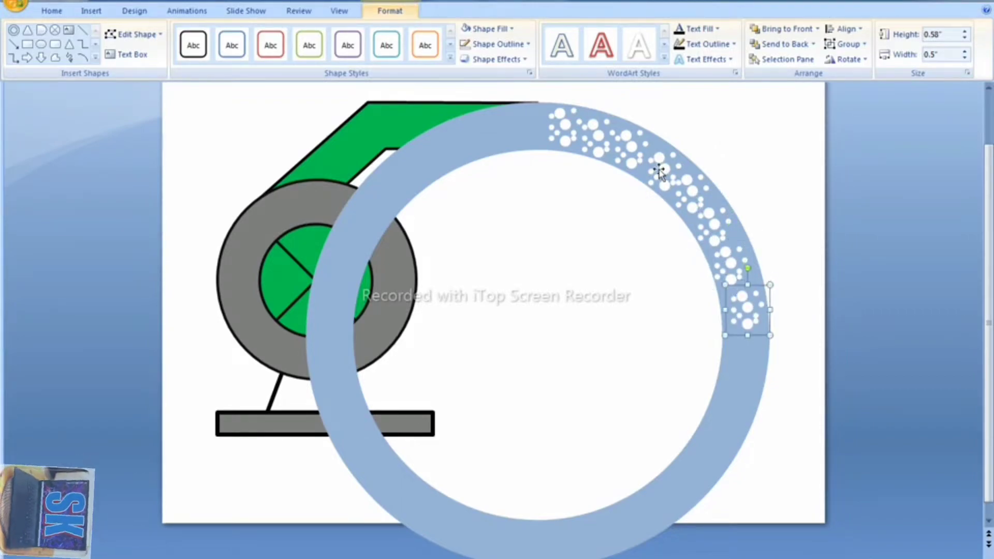
key("Right")
key("Down")
key("Down")
key("Right")
key("Down")
key("Left")
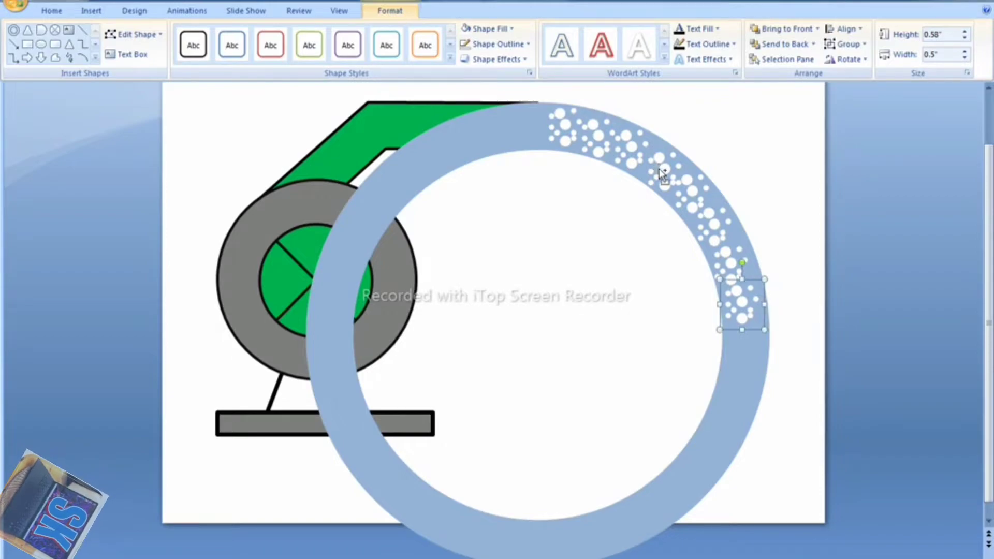
- Add two more bubble copies further down toward the ring's bottom
key("ctrl+d")
key("Left")
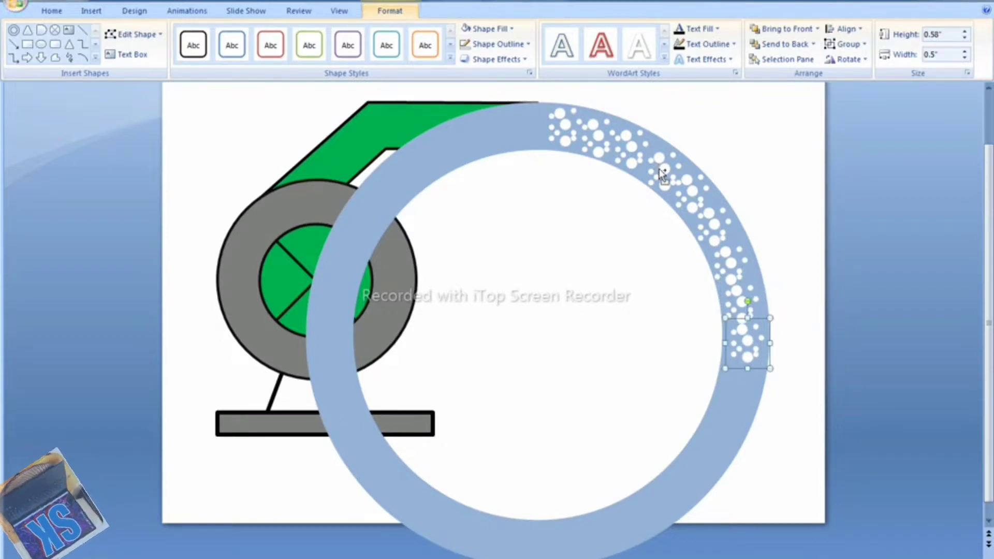
key("ctrl+d")
key("Left")
key("Left")
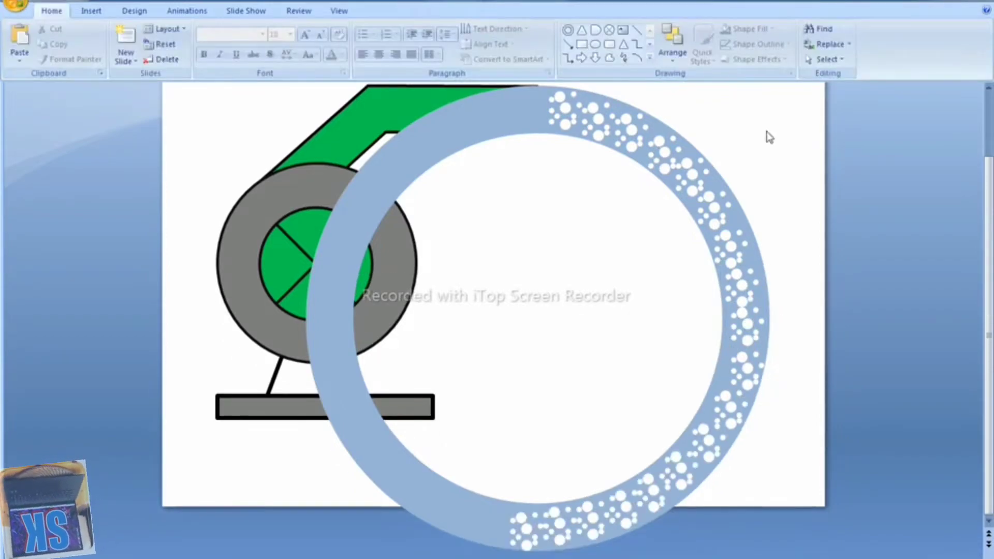
- Box-select every white bubble cluster on the ring and group them into one 6.92" by 3.83" object
left_click_drag(789, 87, 499, 557)
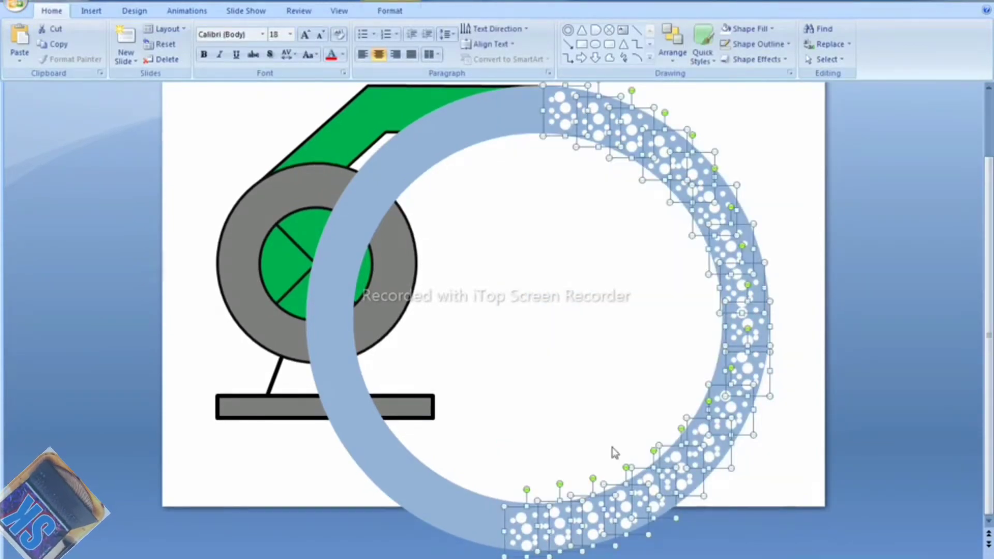
right_click(683, 175)
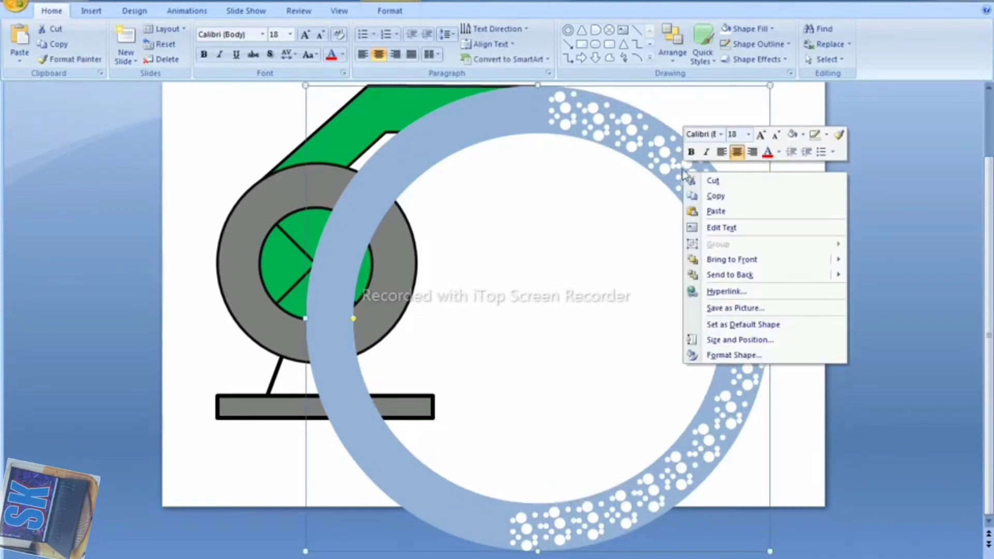
left_click(788, 104)
left_click(788, 106)
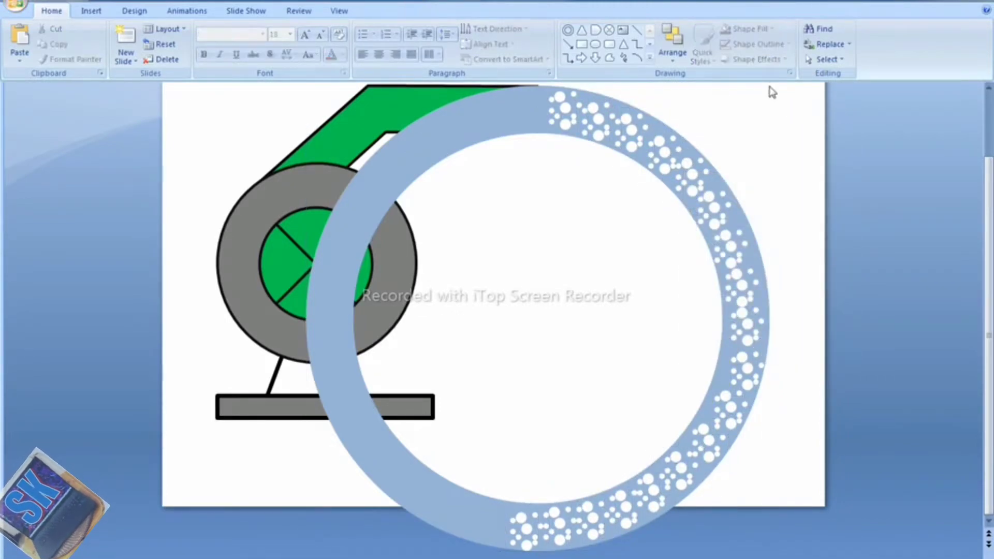
left_click_drag(783, 87, 481, 557)
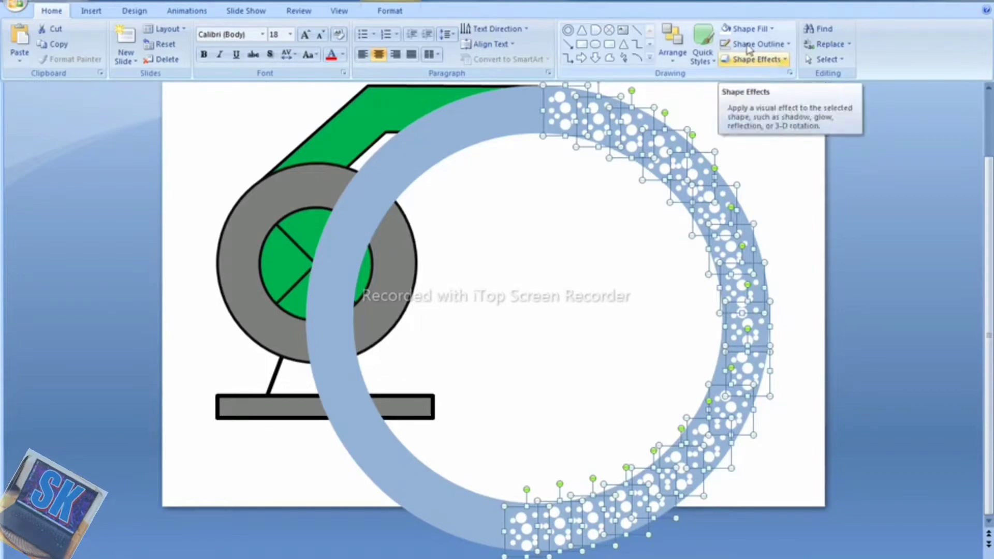
left_click(388, 11)
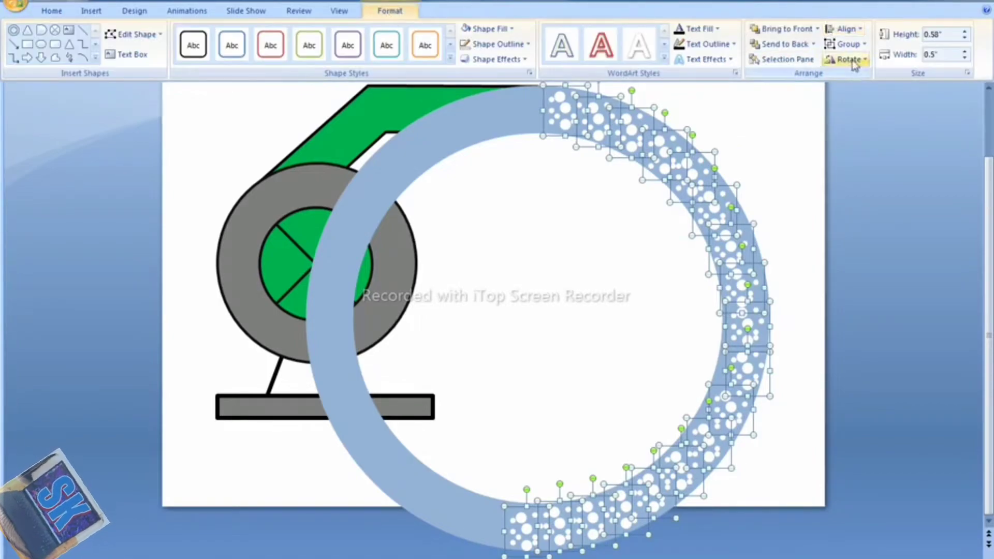
left_click(845, 47)
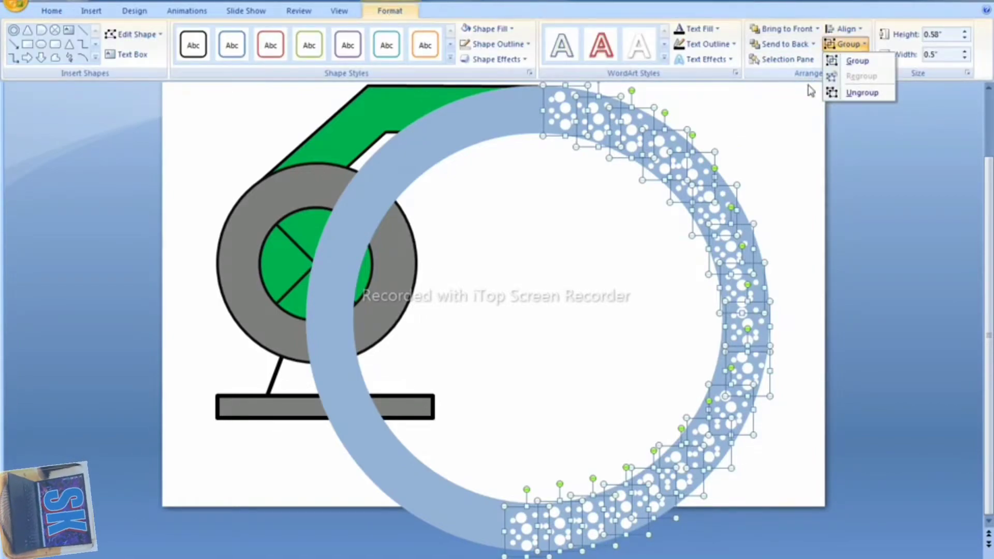
left_click(848, 62)
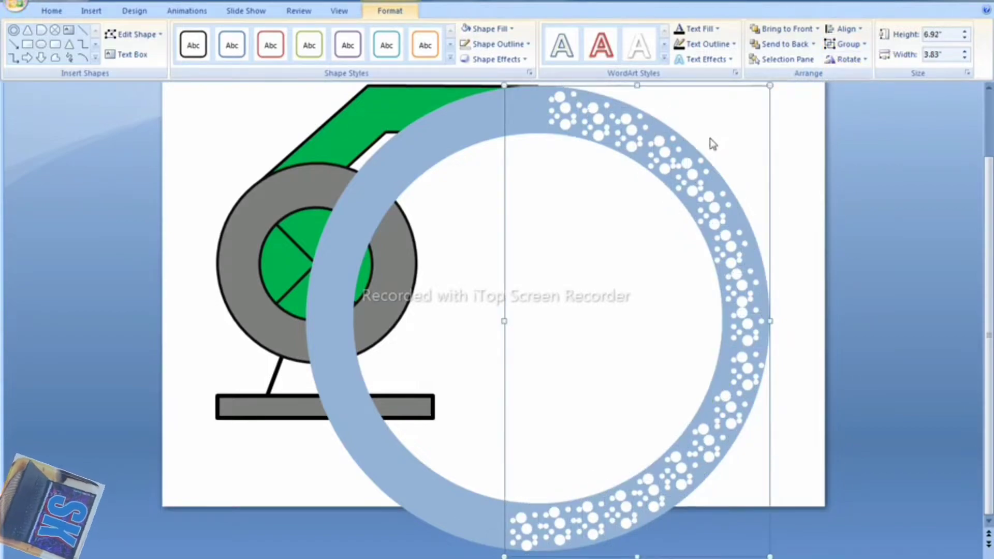
- Duplicate the bubble group onto the left side and flip the copy horizontally
scroll(595, 155, "down", 1)
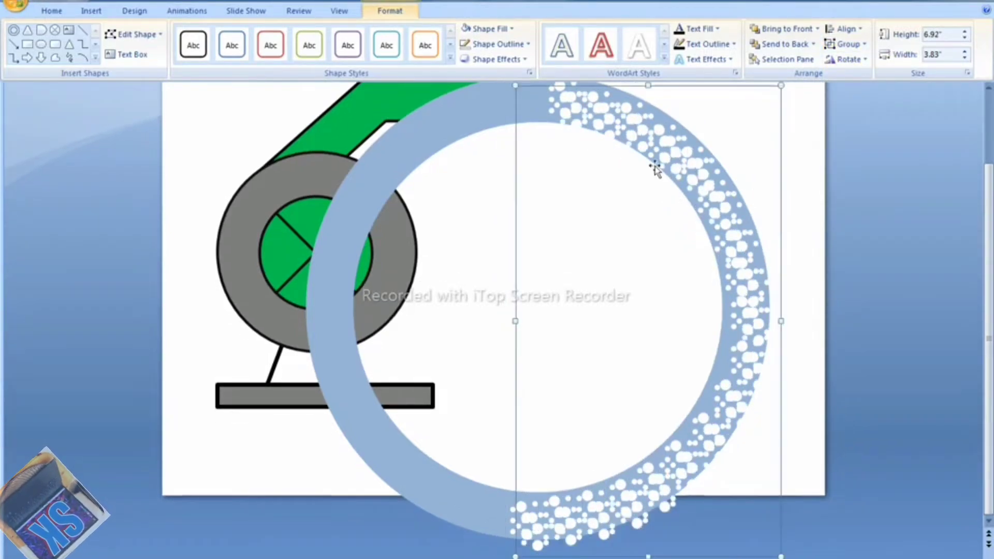
mouse_move(748, 288)
left_mouse_down()
mouse_move(599, 298)
mouse_move(598, 309)
mouse_move(175, 279)
left_mouse_up()
scroll(597, 308, "down", 1)
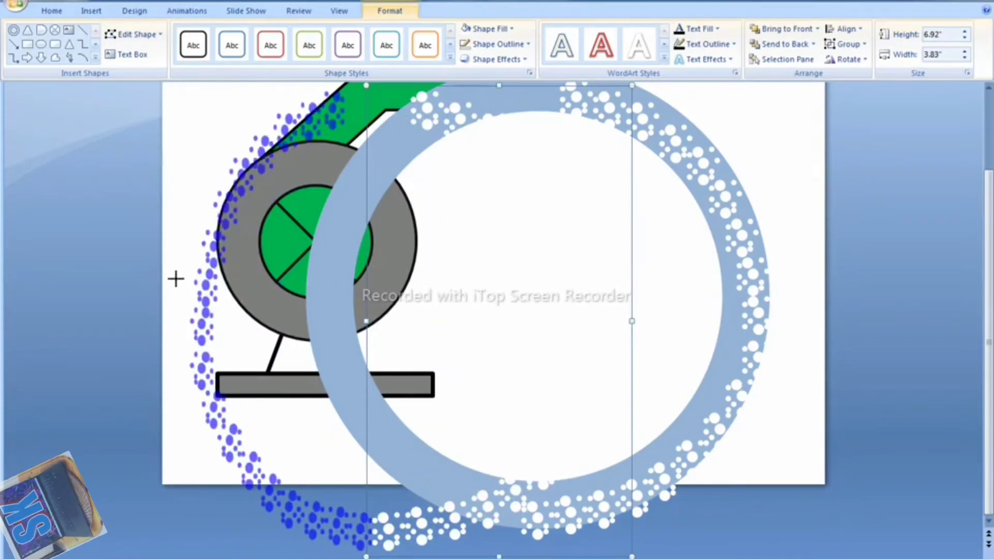
left_click_drag(176, 278, 155, 278)
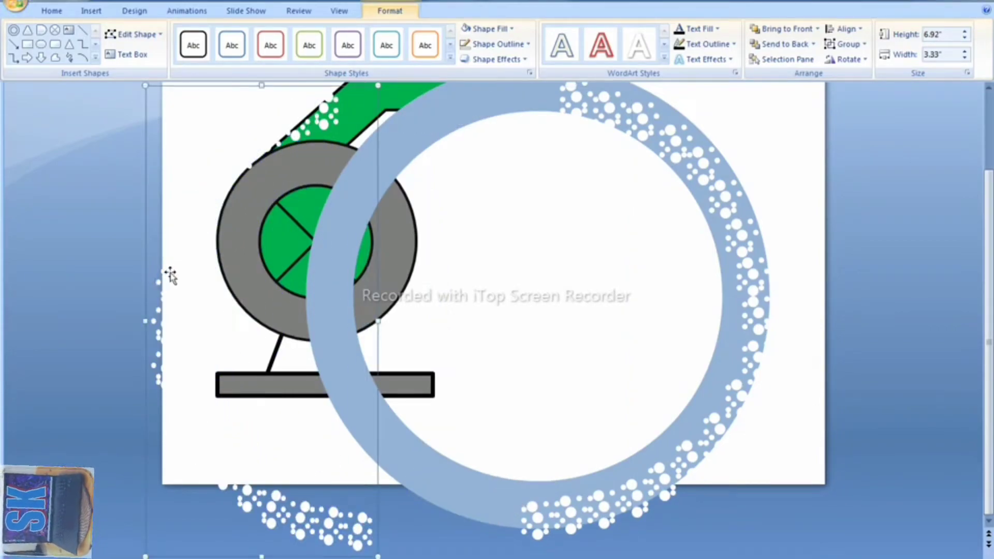
- Nudge the mirrored bubbles onto the ring's left band, then deselect to review the full ring
key("Right")
key("Right")
key("Right")
key("Right")
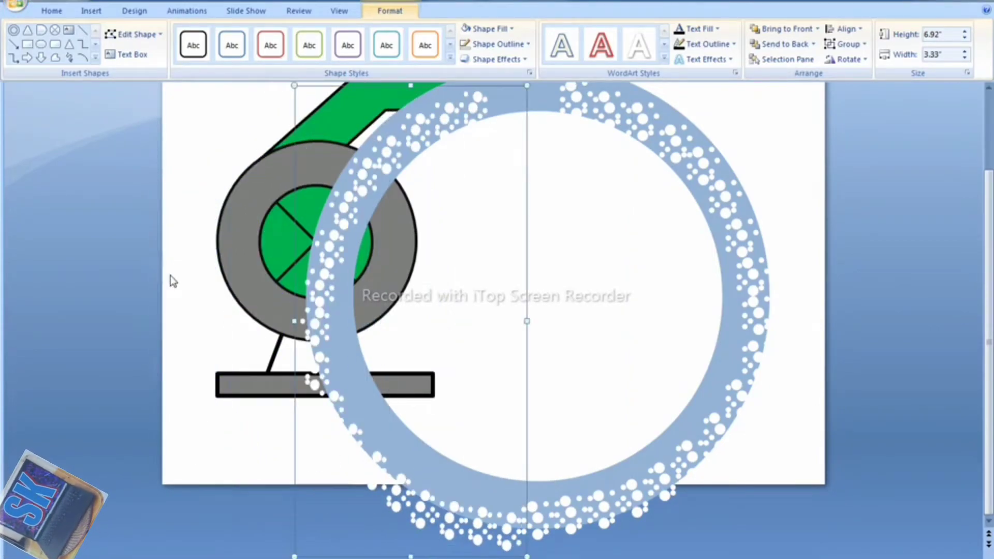
key("Right")
key("Right")
key("Right")
key("Up")
key("Up")
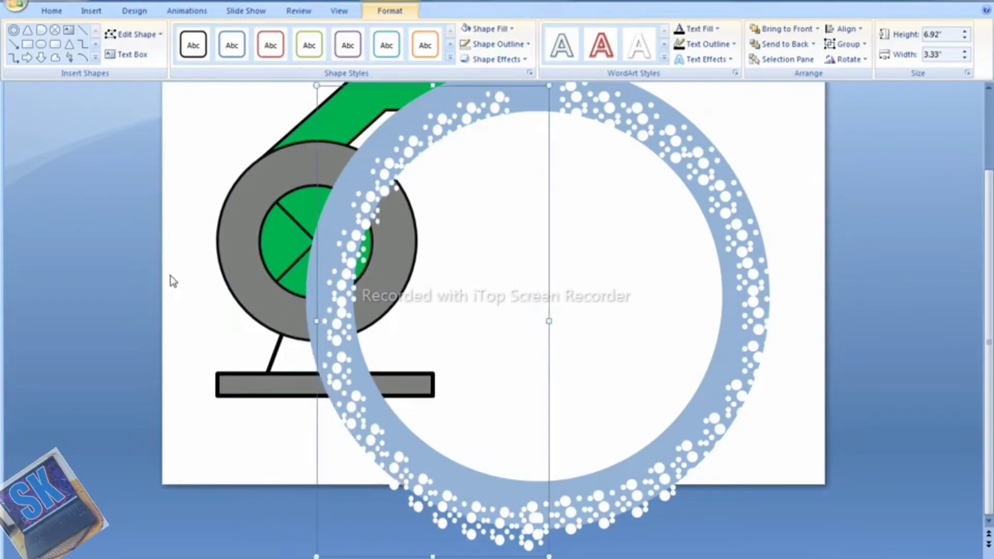
key("Right")
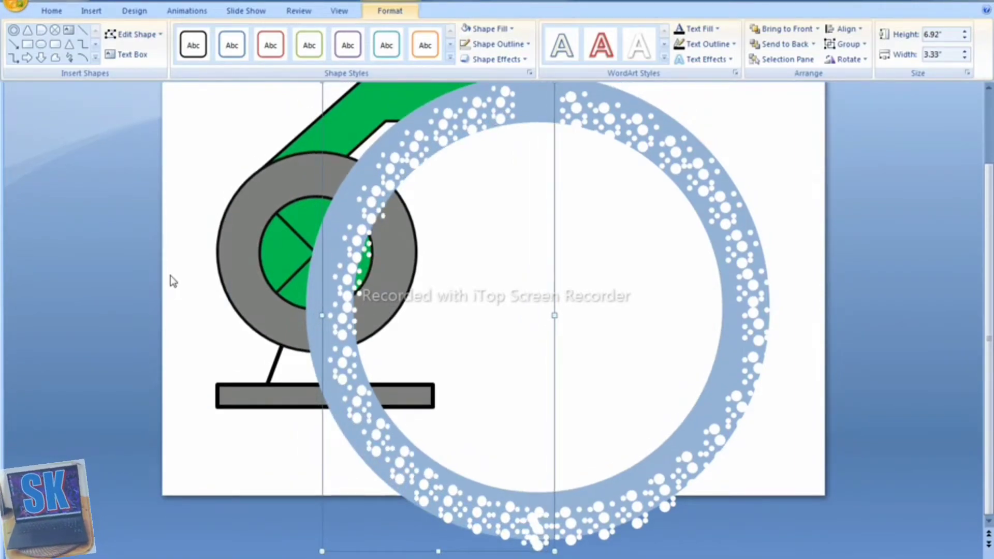
key("Up")
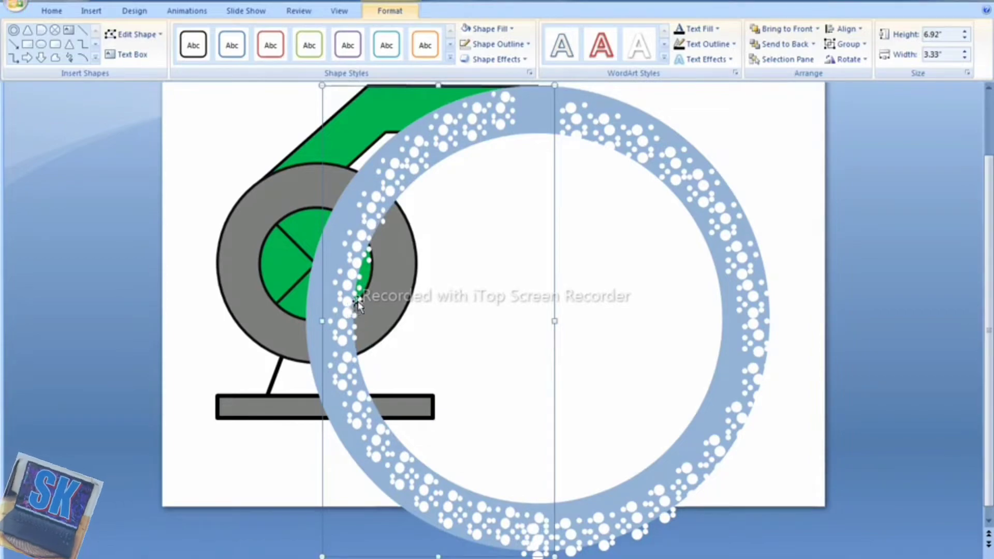
key("Up")
key("Left")
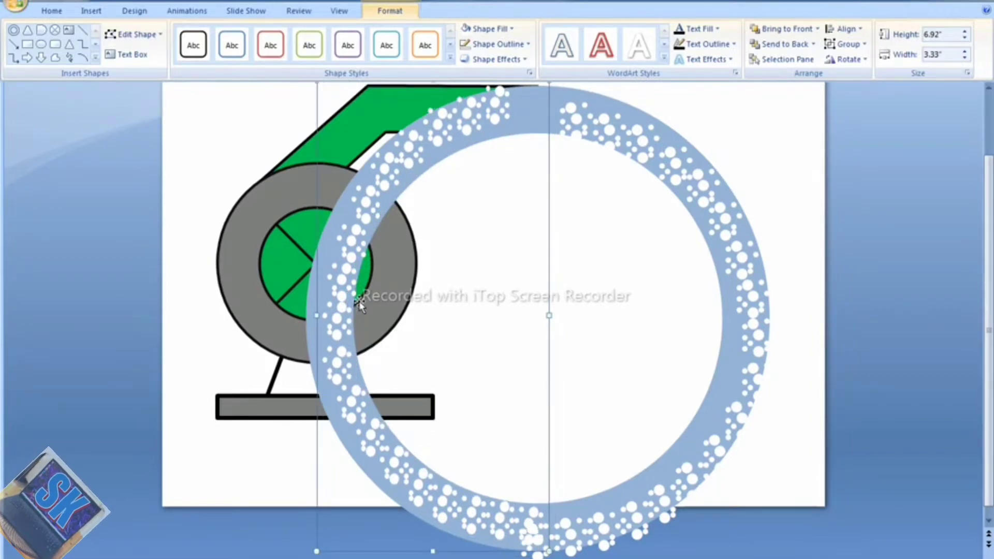
key("Left")
key("Left")
key("Left")
key("Up")
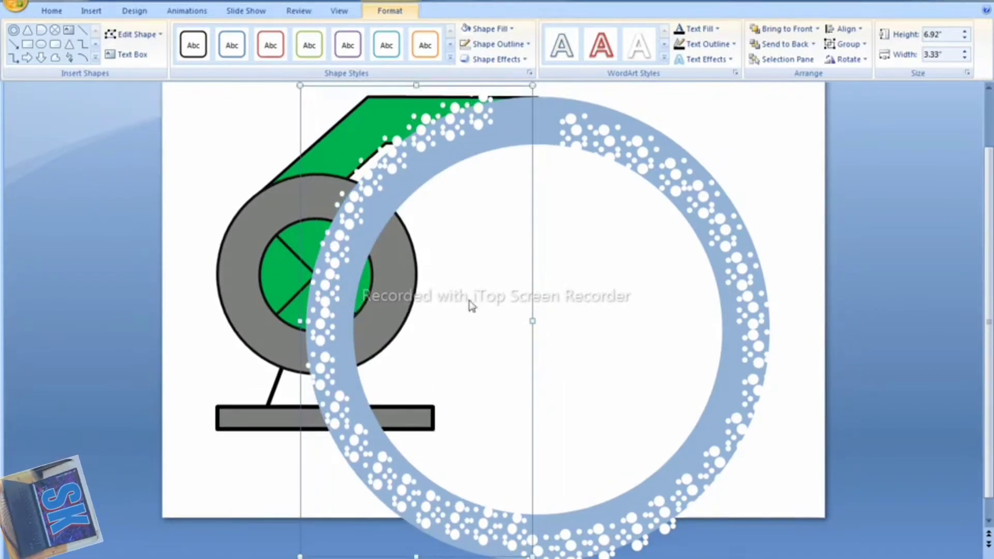
left_click(801, 214)
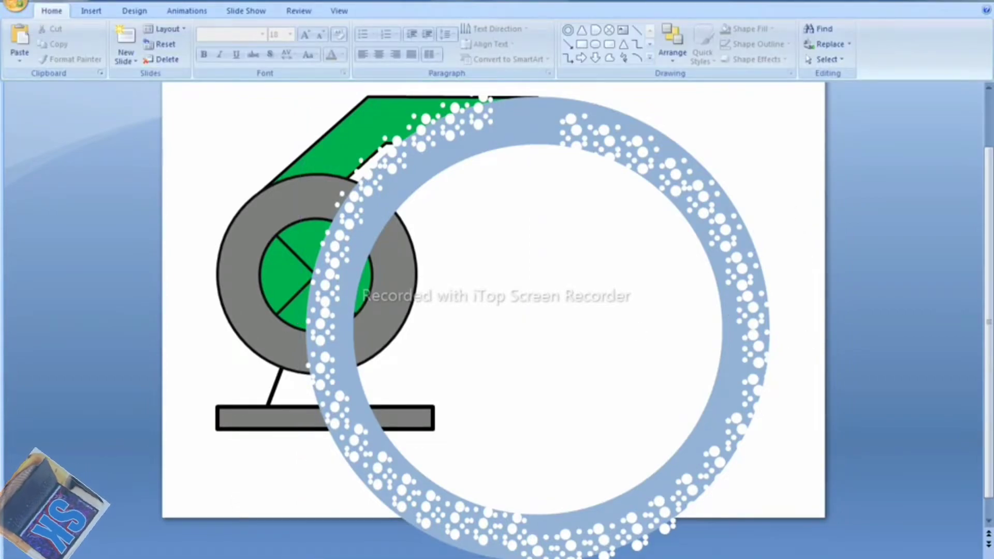
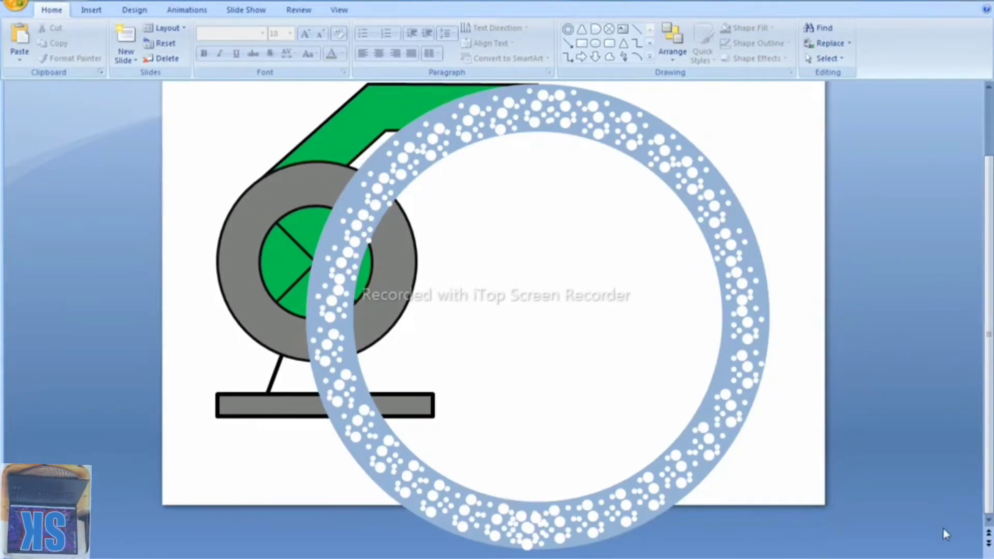
- Draw a full-width rectangle along the slide bottom, just under the blower's base bar
left_click(582, 44)
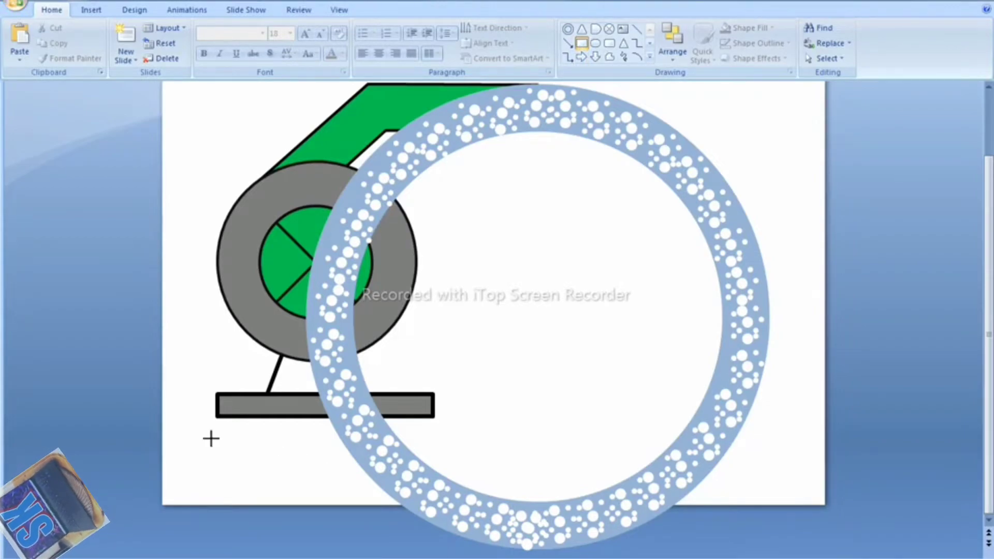
left_click_drag(167, 424, 240, 451)
left_click_drag(506, 495, 821, 485)
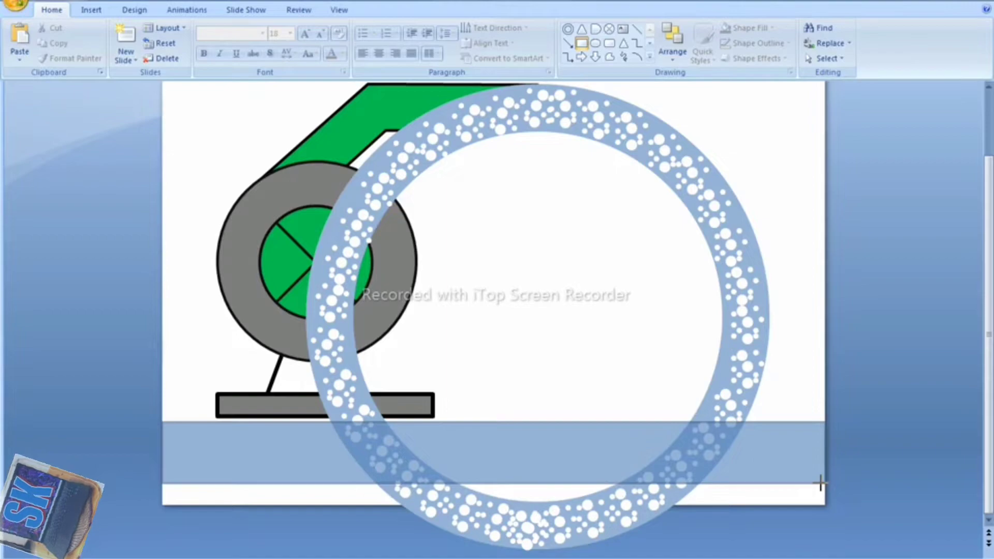
left_click_drag(821, 487, 823, 486)
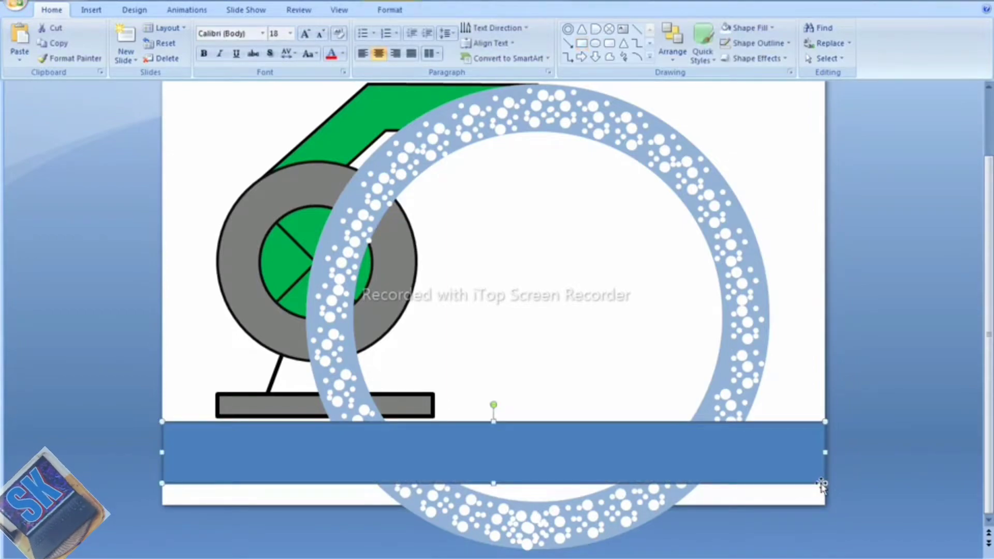
key("Down")
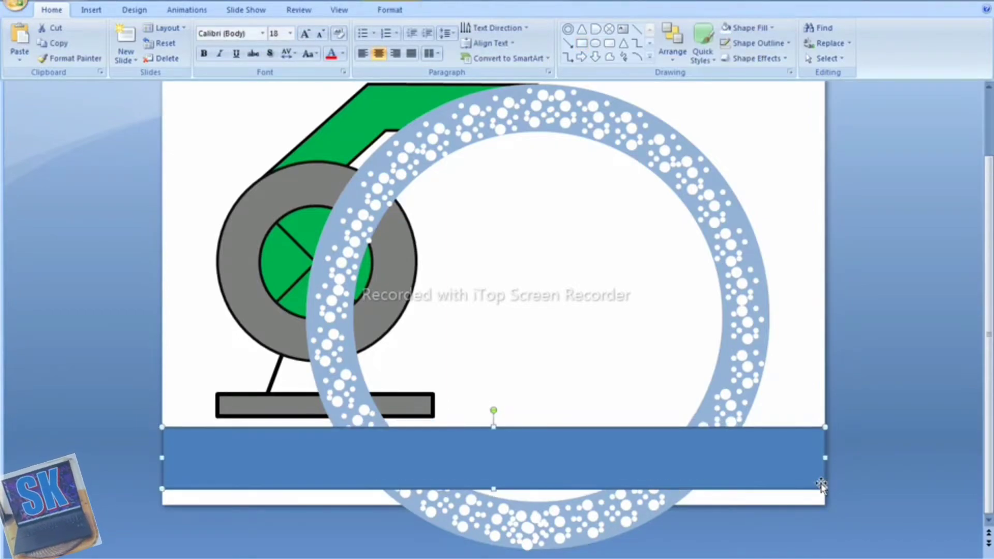
key("Down")
left_click_drag(494, 432, 493, 417)
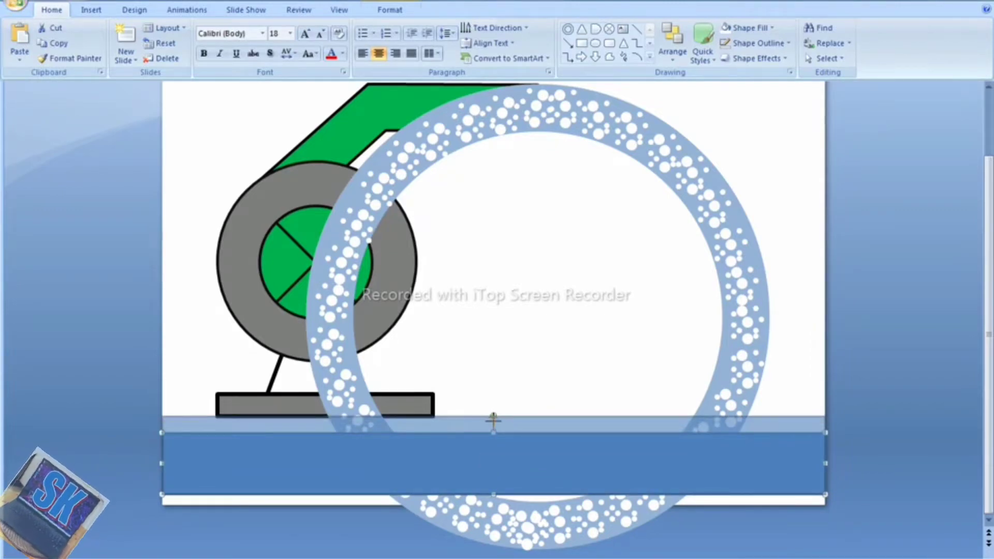
mouse_move(493, 419)
left_mouse_down()
mouse_move(494, 436)
mouse_move(492, 422)
left_mouse_up()
key("Down")
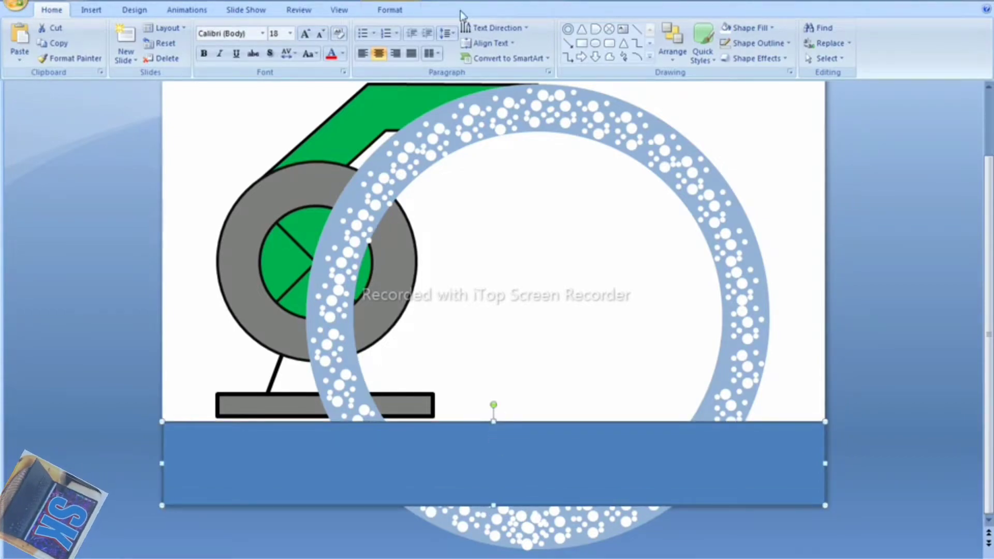
- Fill the ground strip orange and remove its outline
left_click(383, 15)
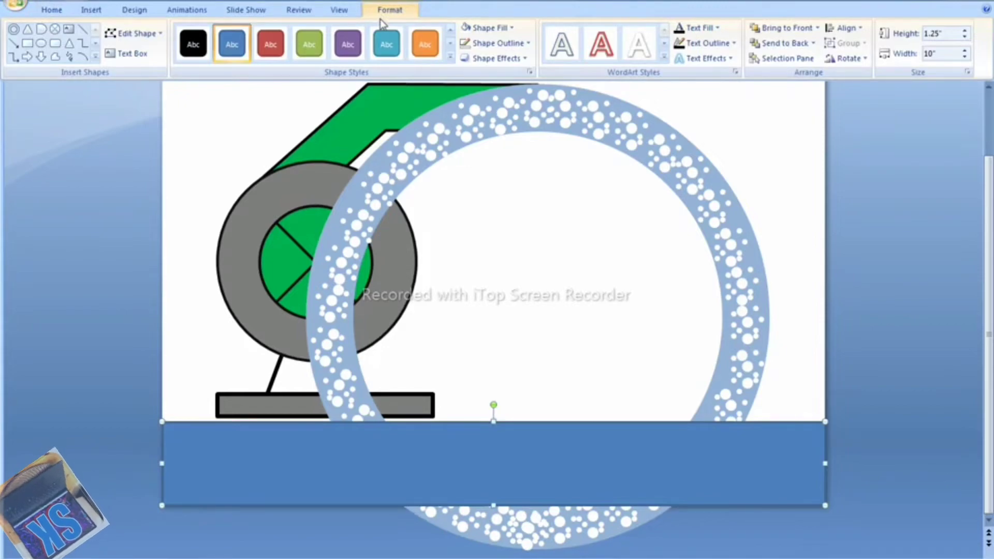
left_click(512, 29)
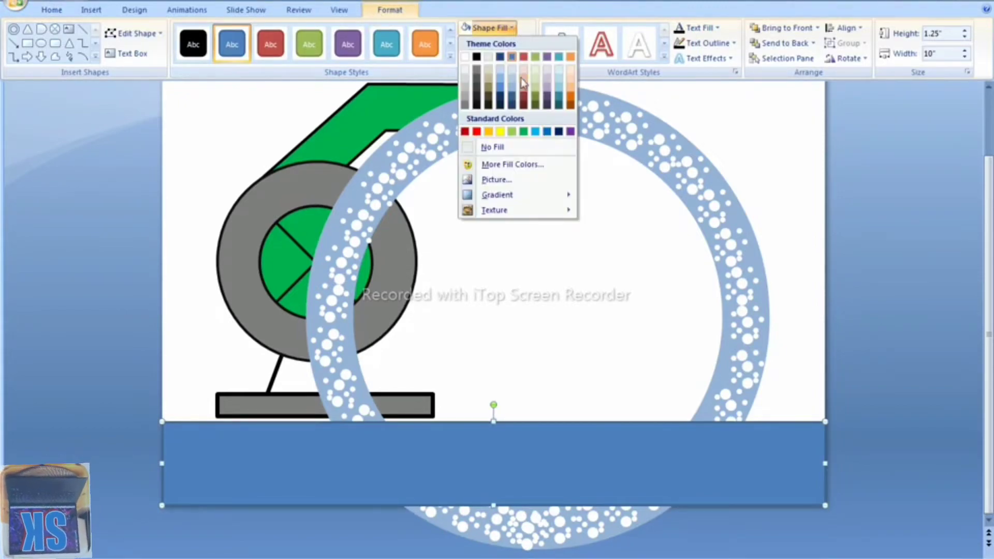
left_click(571, 99)
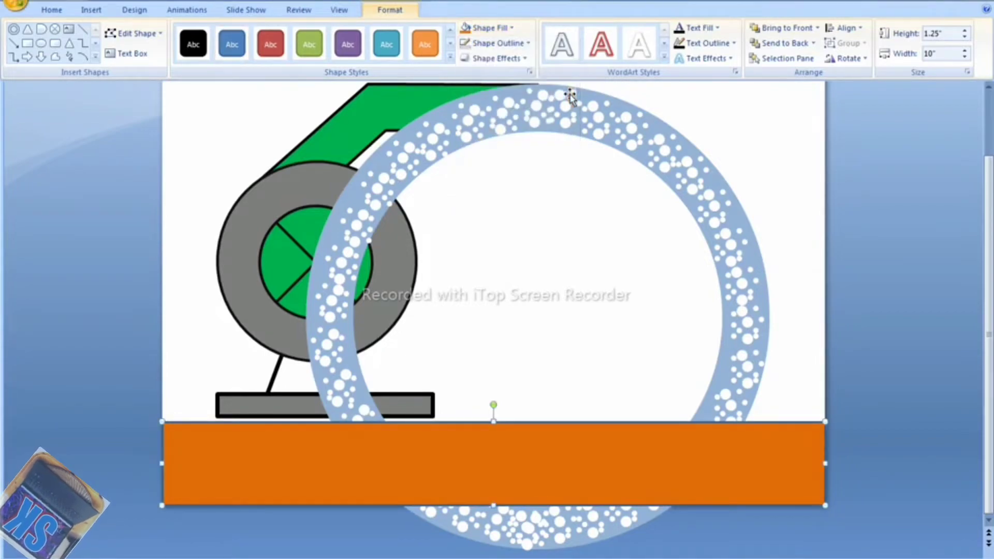
left_click(497, 43)
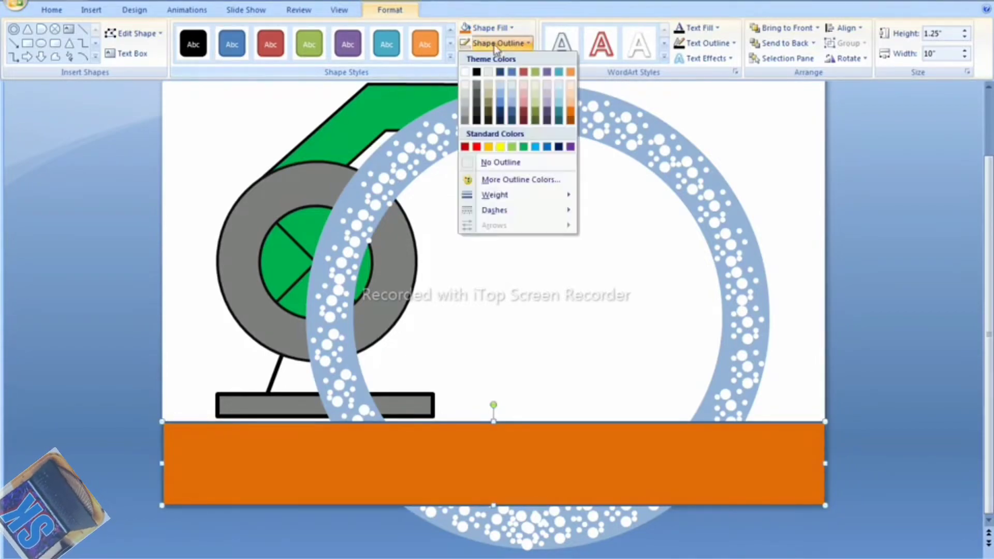
left_click(505, 164)
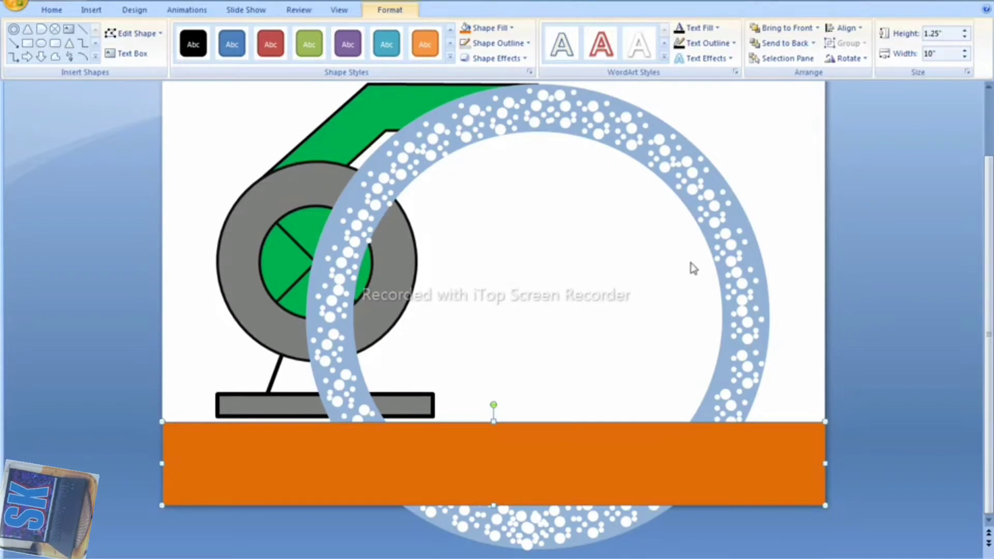
left_click(755, 213)
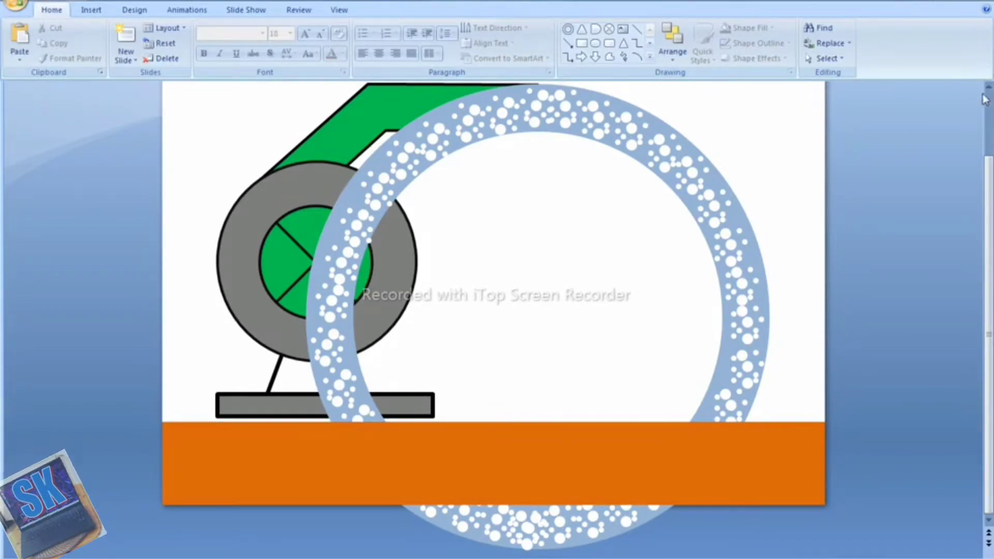
- Draw a rectangle covering the left half of the slide over the blower
scroll(985, 99, "up", 2)
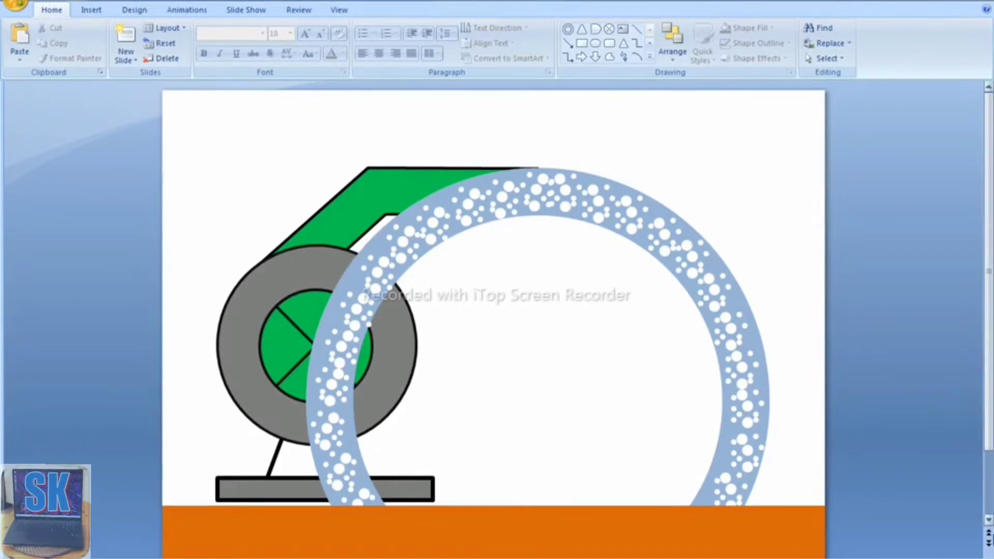
left_click(989, 520)
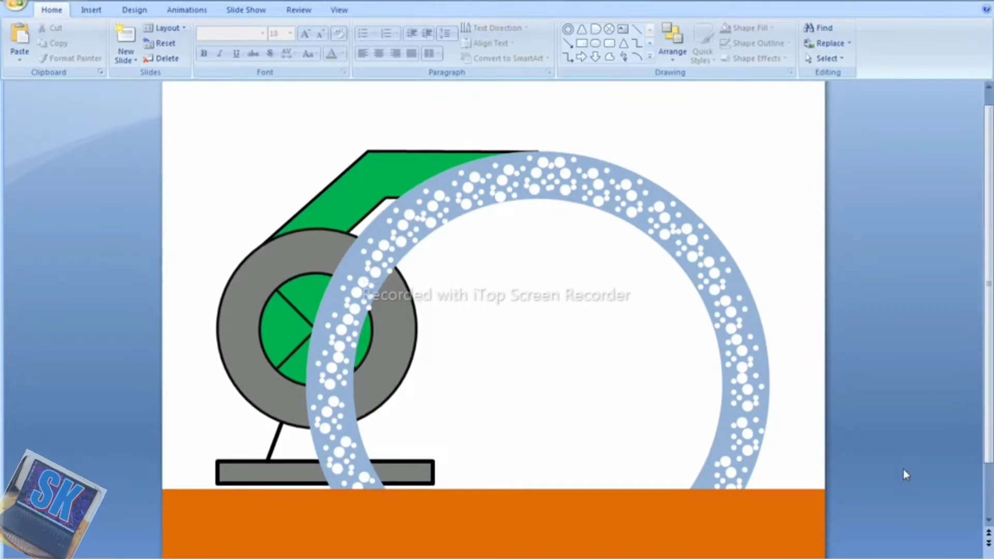
left_click(988, 519)
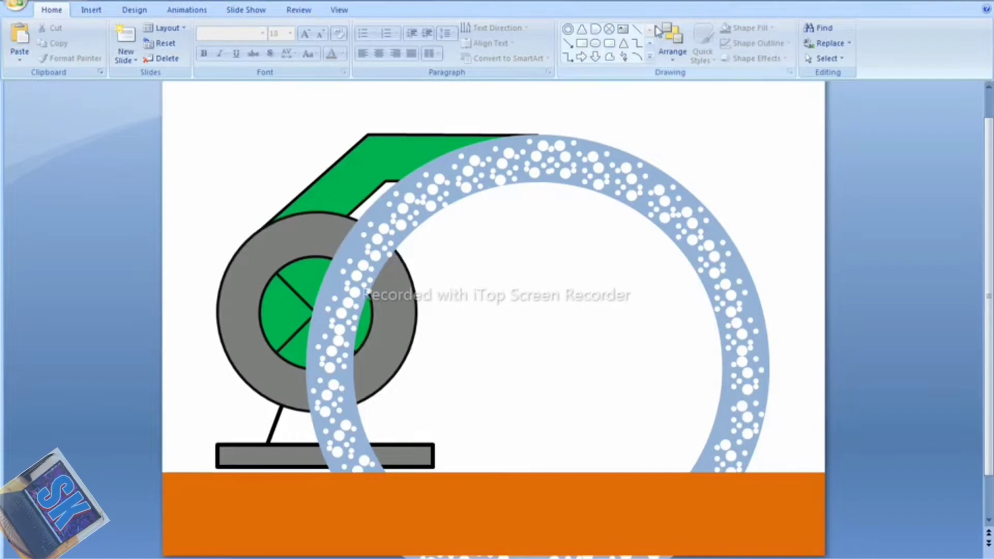
left_click(582, 43)
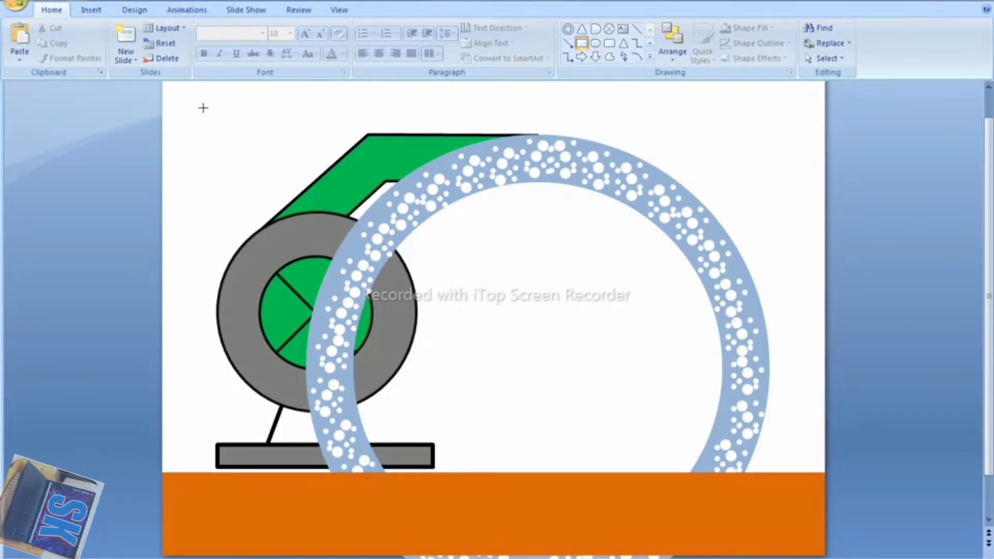
left_click_drag(182, 107, 538, 472)
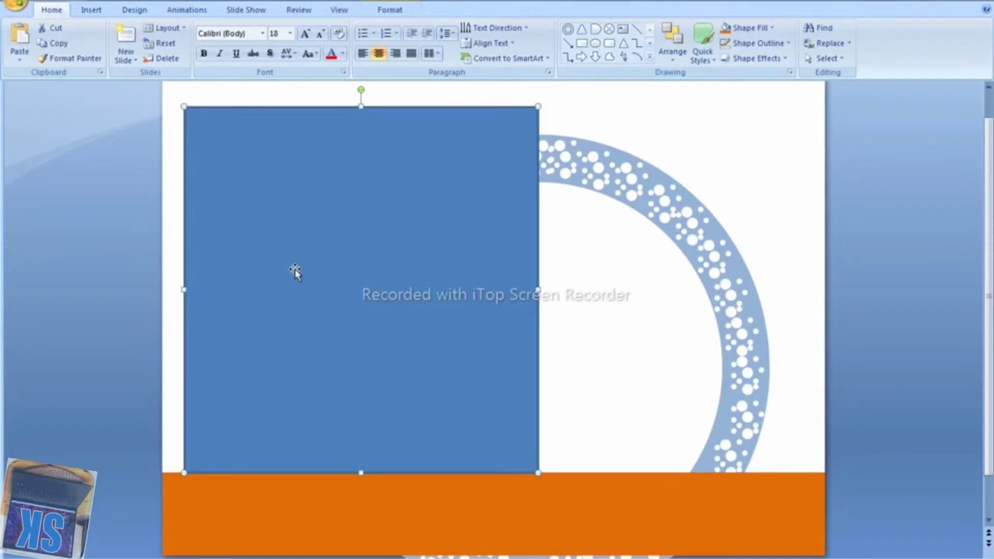
- Fill the new rectangle white and remove its outline
left_click(373, 12)
left_click(505, 31)
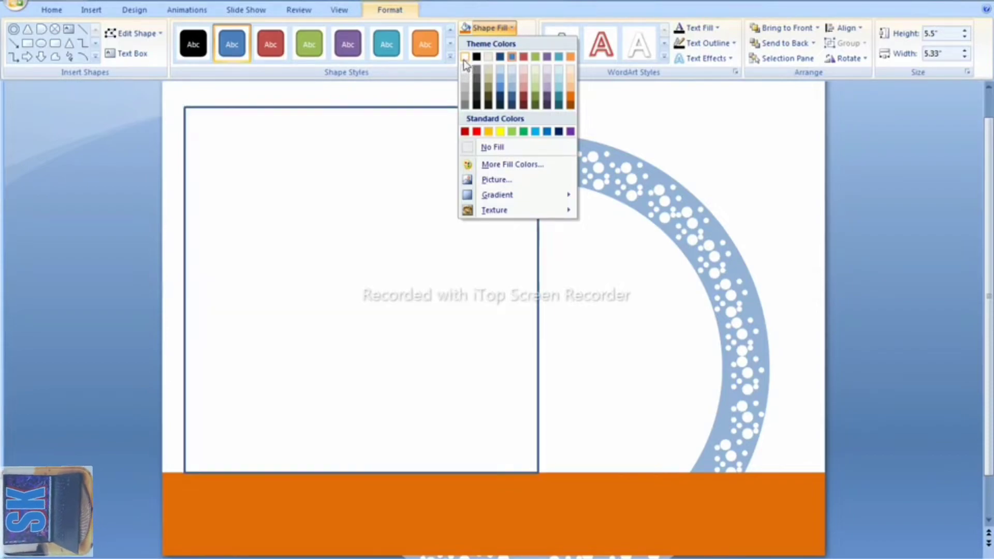
left_click(464, 57)
left_click(527, 44)
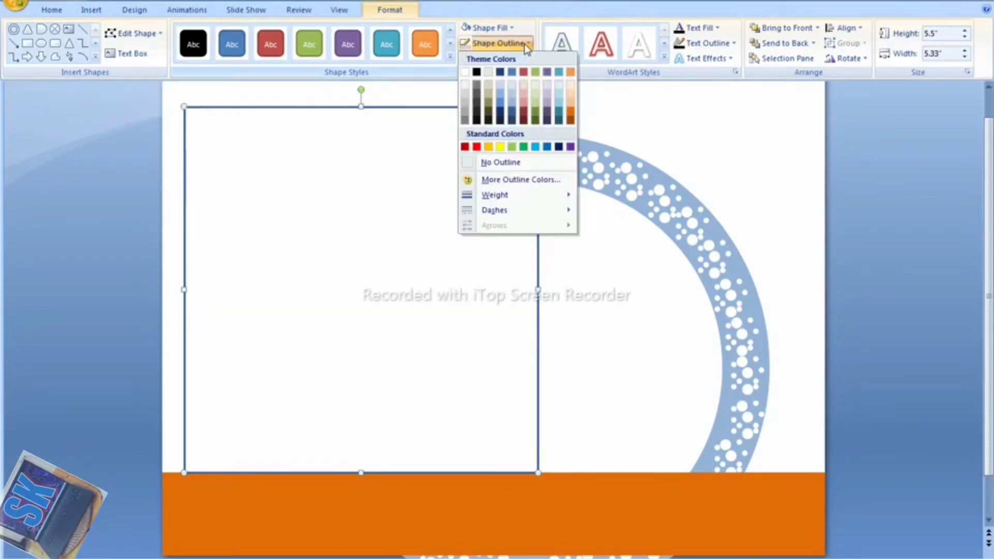
left_click(522, 162)
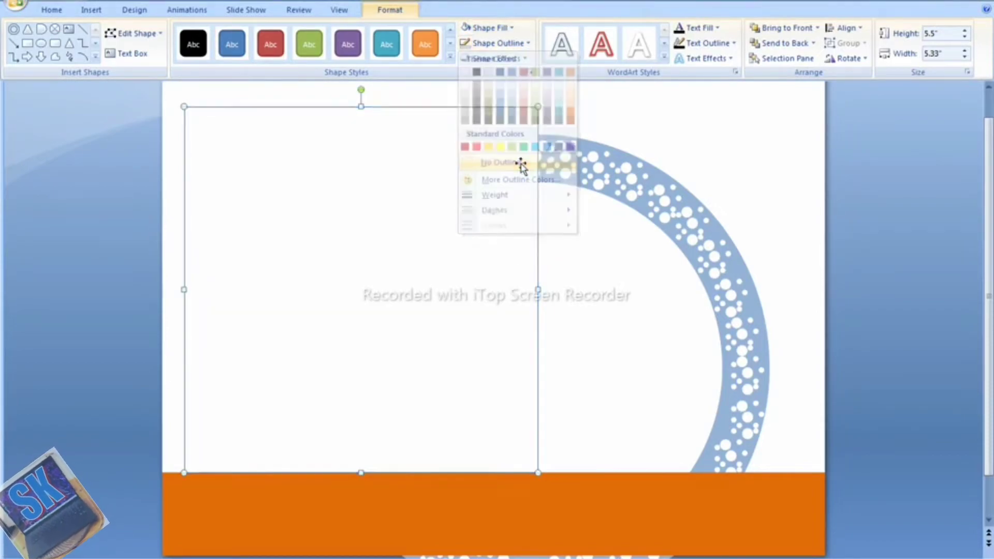
- Send the white rectangle behind all other shapes
left_click(814, 43)
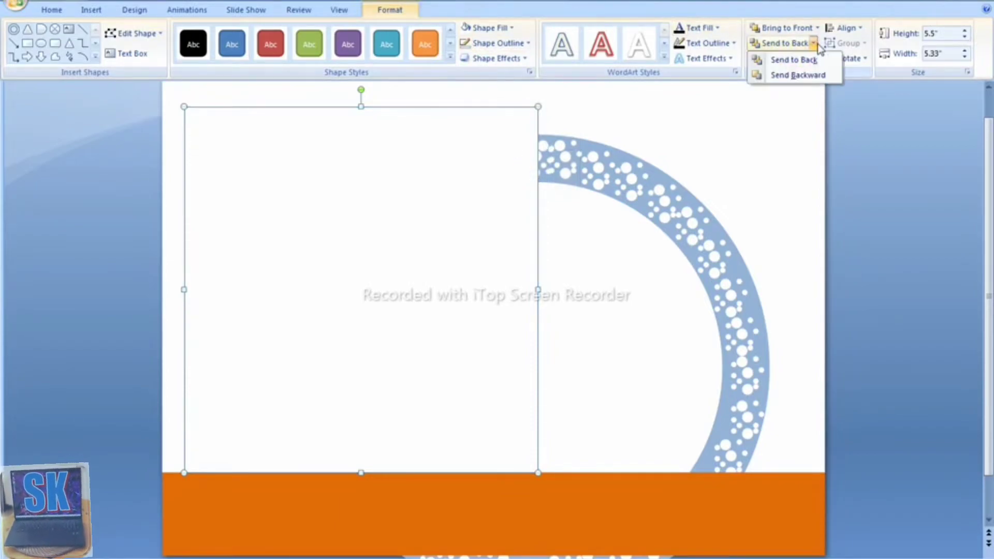
left_click(789, 60)
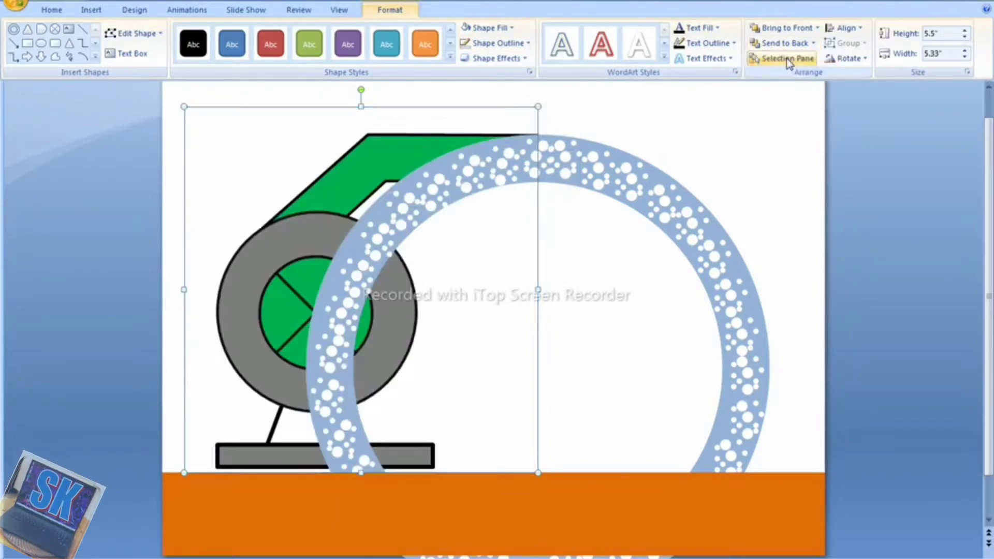
left_click(632, 182)
left_click(746, 119)
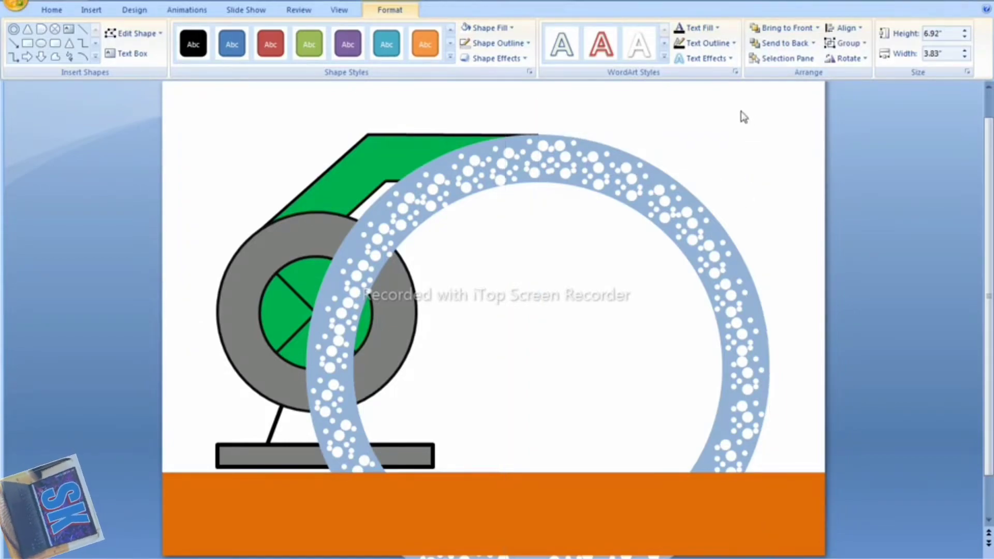
- Group the dotted air ring with a second shape
left_click(536, 145)
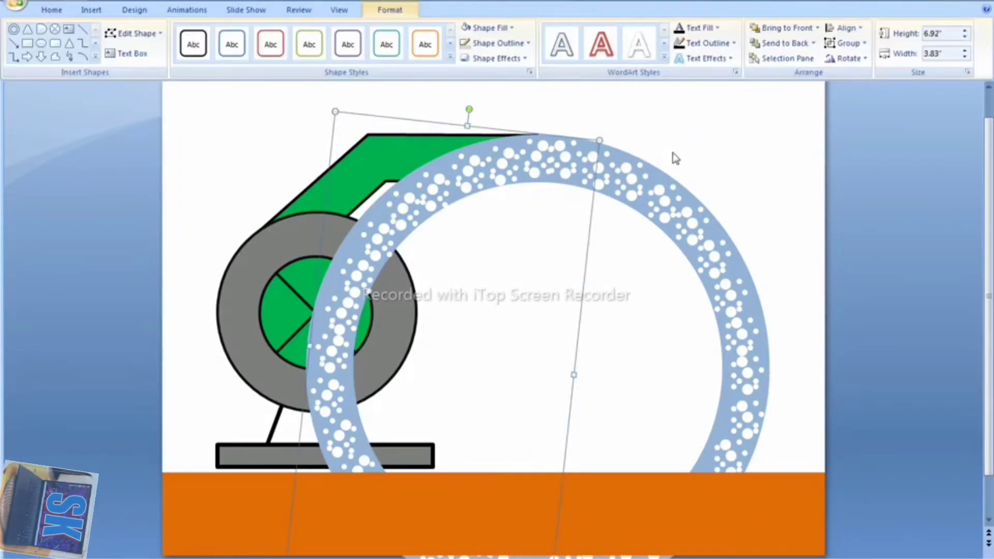
left_click(646, 179, "shift")
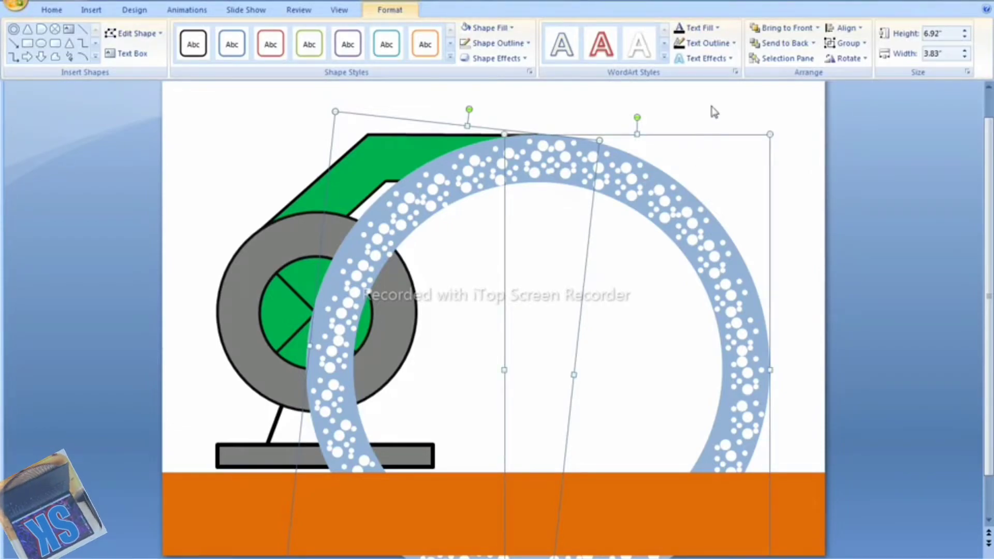
left_click(848, 43)
left_click(858, 61)
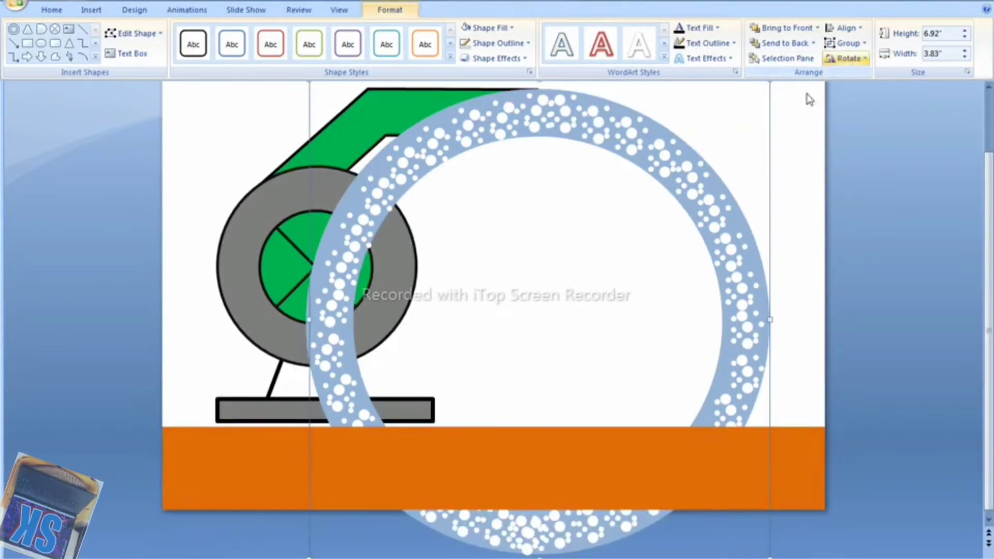
left_click(799, 201)
- Move the ring behind the blower and wheel, then deselect it
double_click(705, 197)
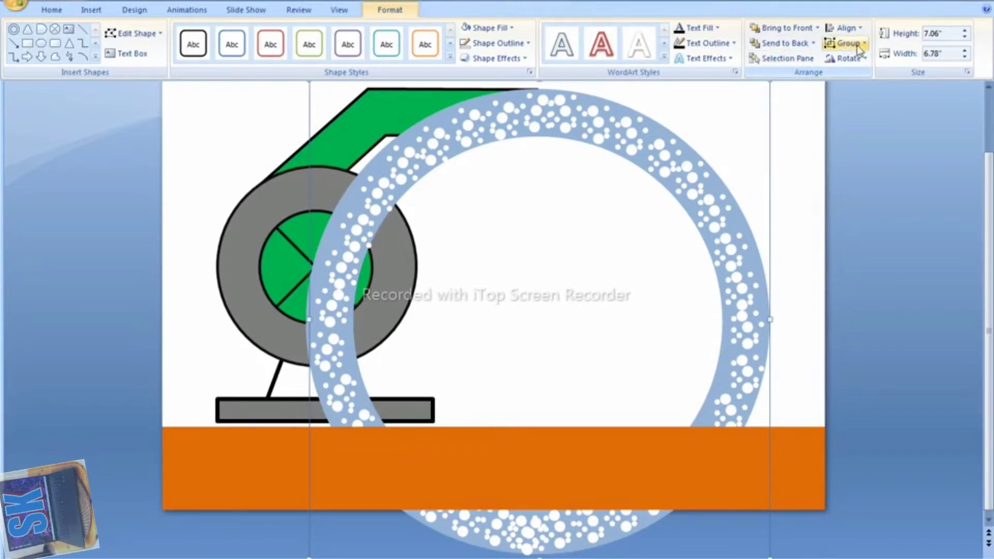
left_click(781, 43)
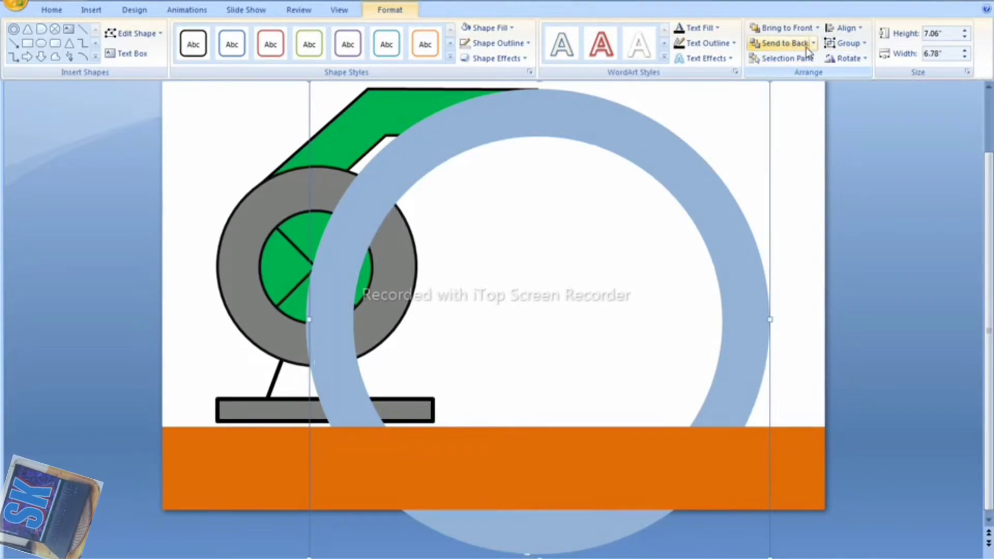
left_click(704, 173)
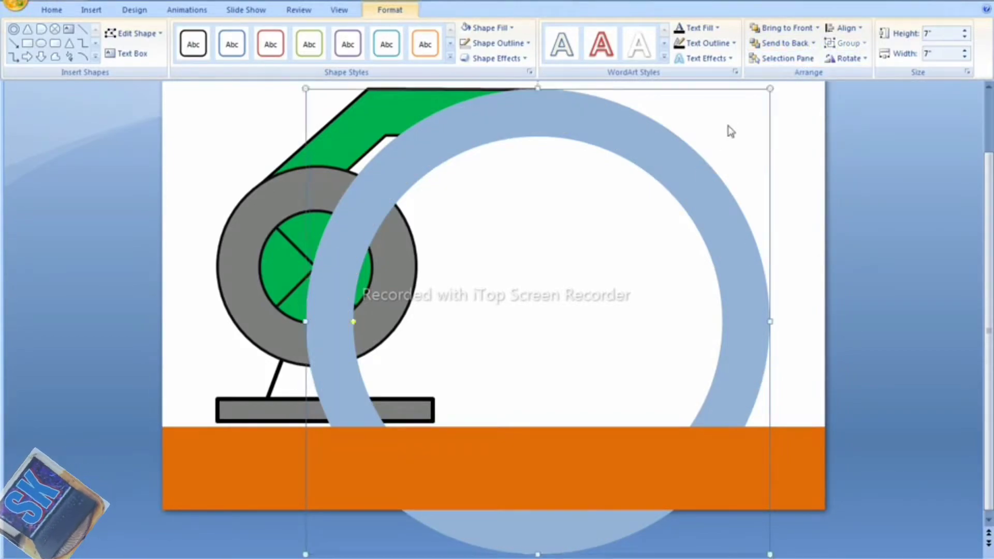
left_click(777, 44)
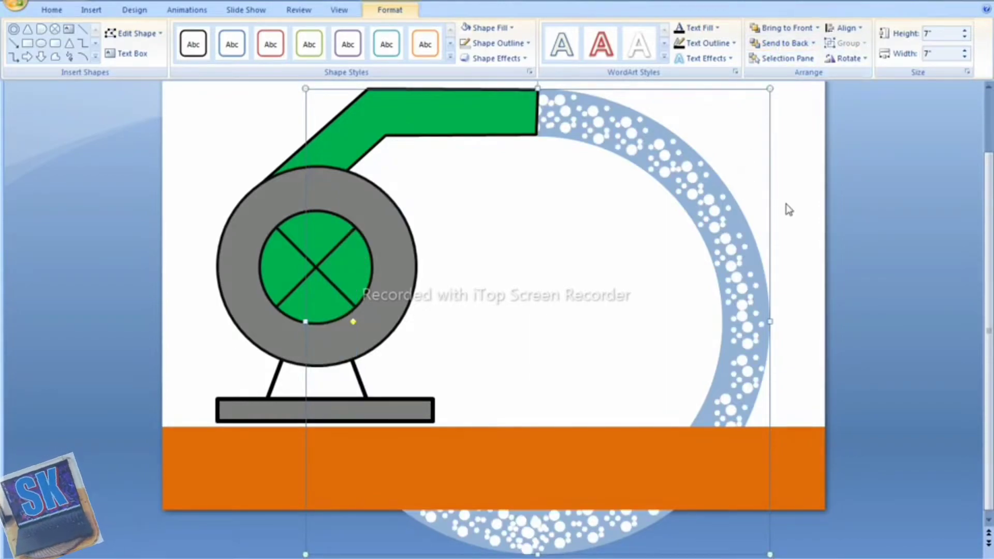
left_click(794, 215)
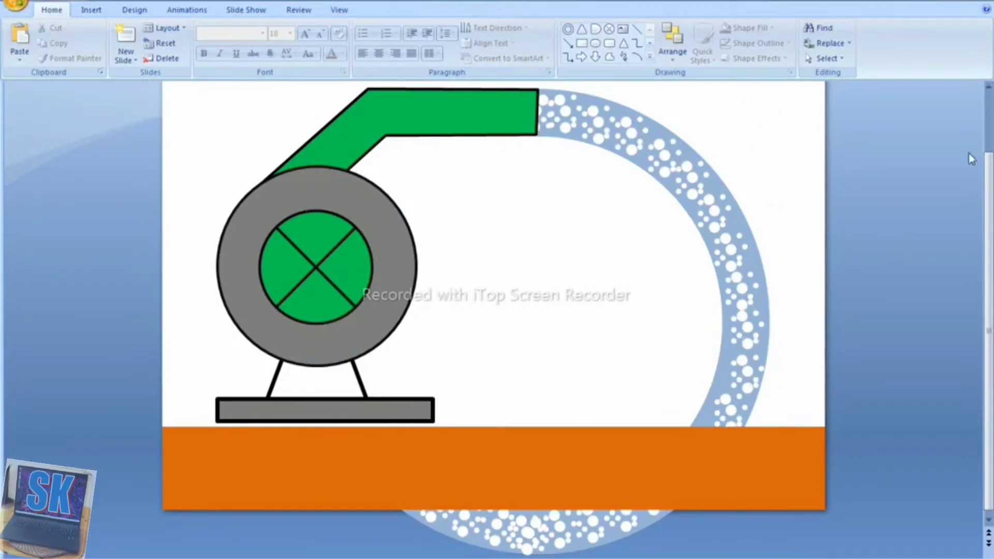
scroll(989, 111, "up", 1)
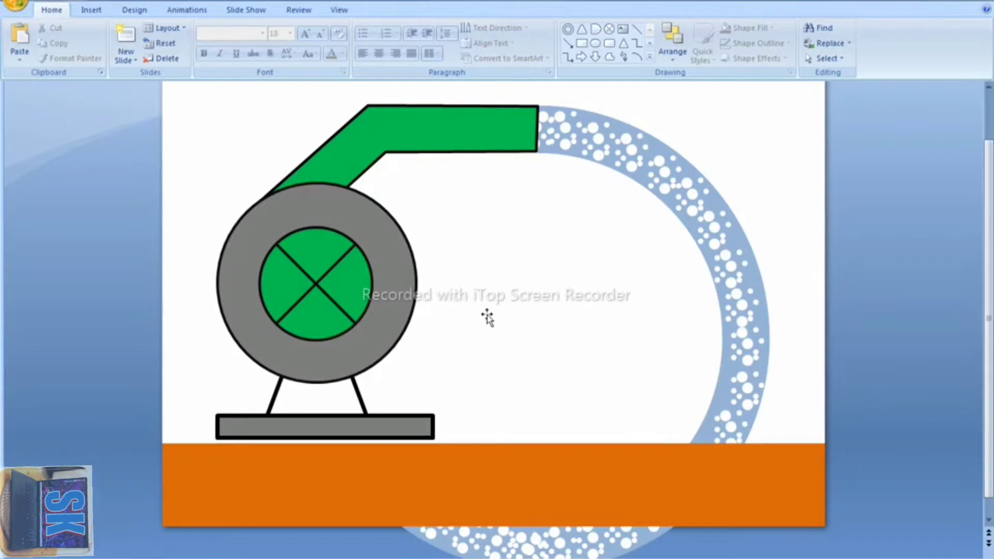
- Draw a small blue circle inside the air ring and duplicate it into overlapping puffs
left_click(596, 43)
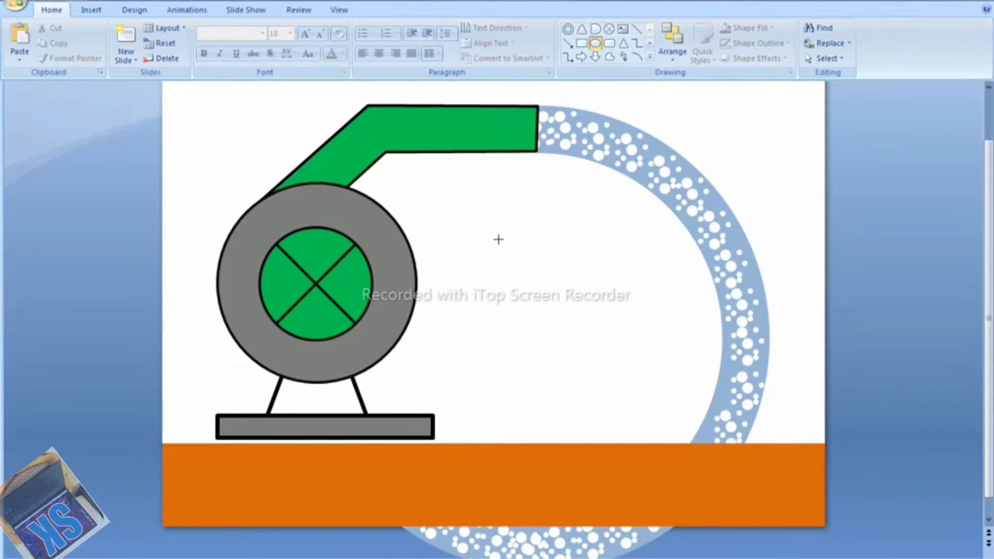
mouse_move(498, 239)
left_mouse_down()
mouse_move(542, 283)
mouse_move(529, 265)
mouse_move(544, 264)
left_mouse_up()
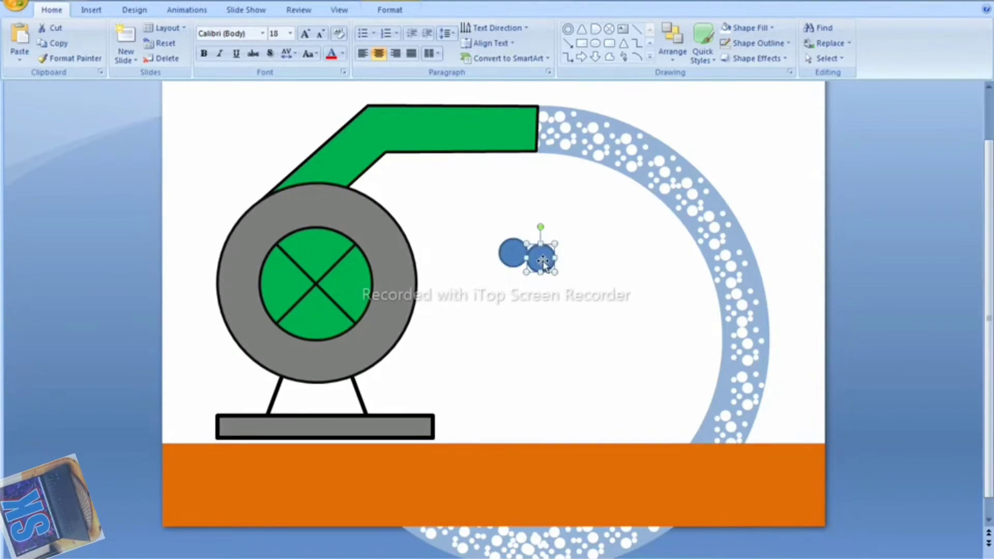
key("Up")
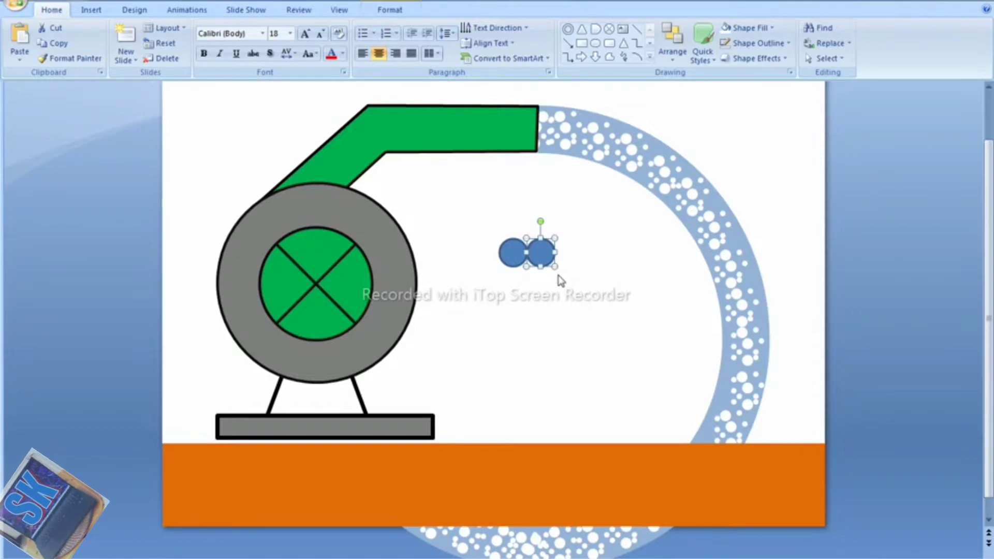
key("Up")
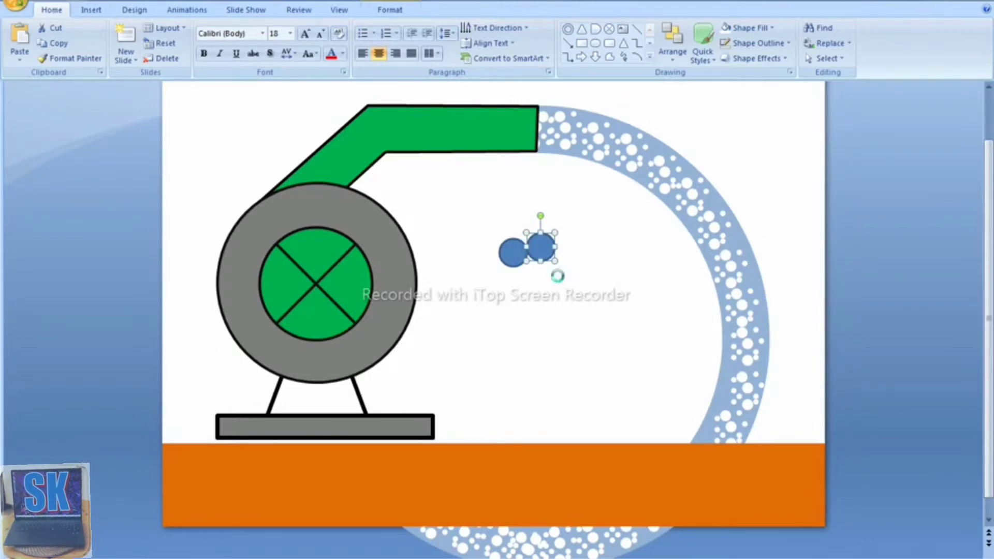
key("ctrl+d")
key("Down")
key("Down")
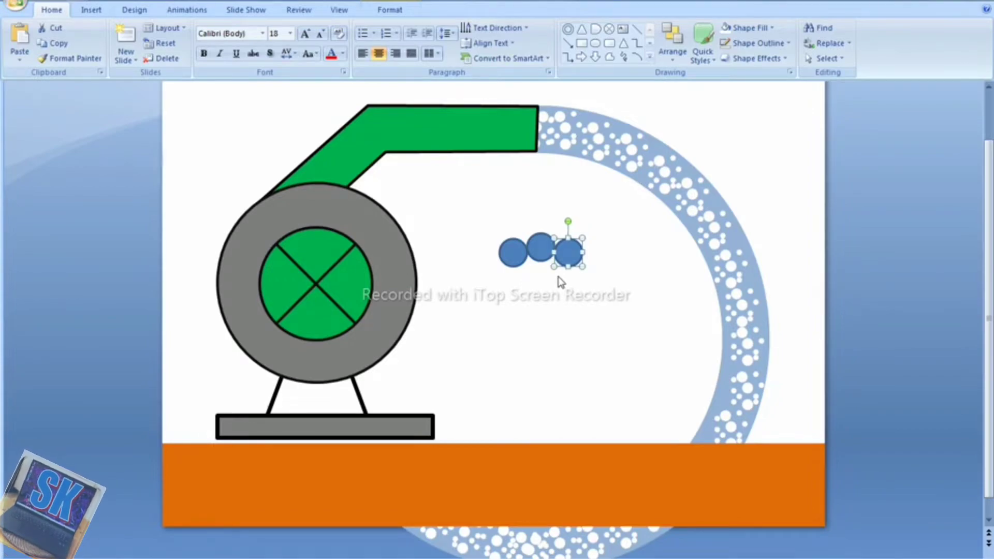
key("Left")
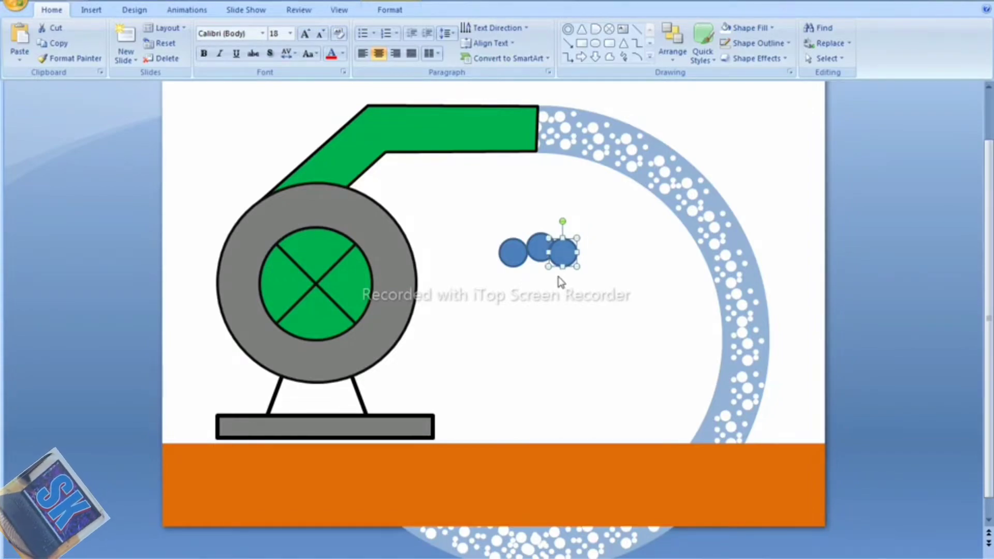
key("ctrl+d")
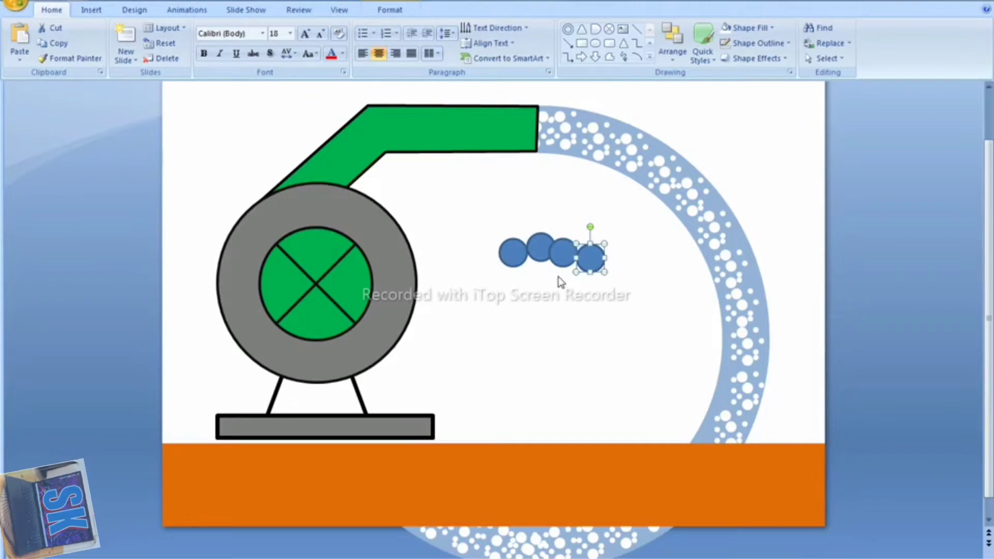
key("Up")
key("Up")
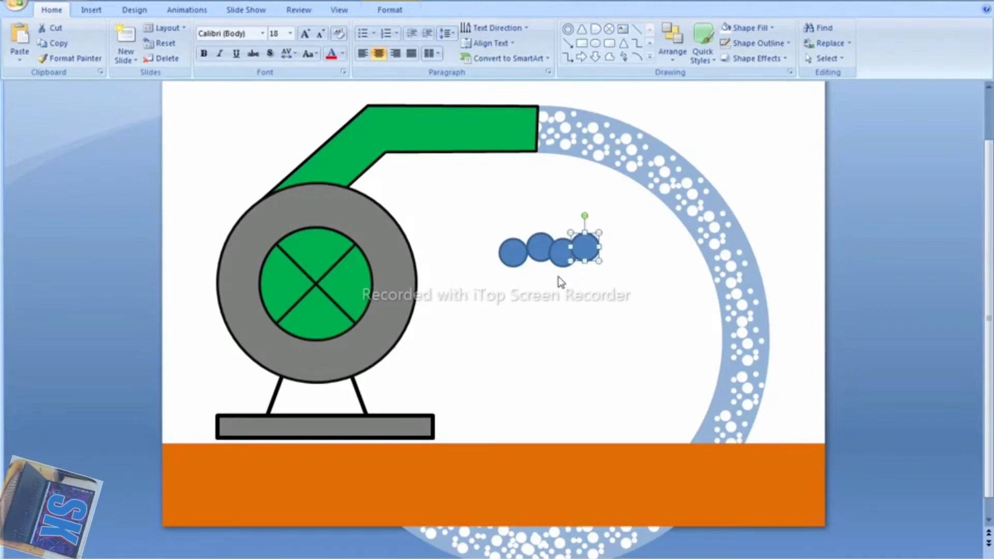
key("ctrl+d")
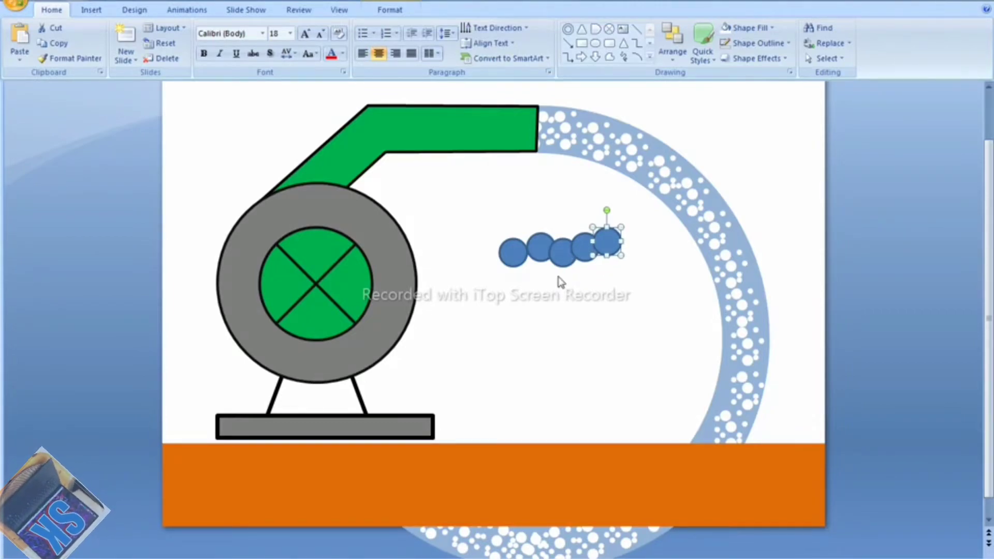
key("Right")
key("Left")
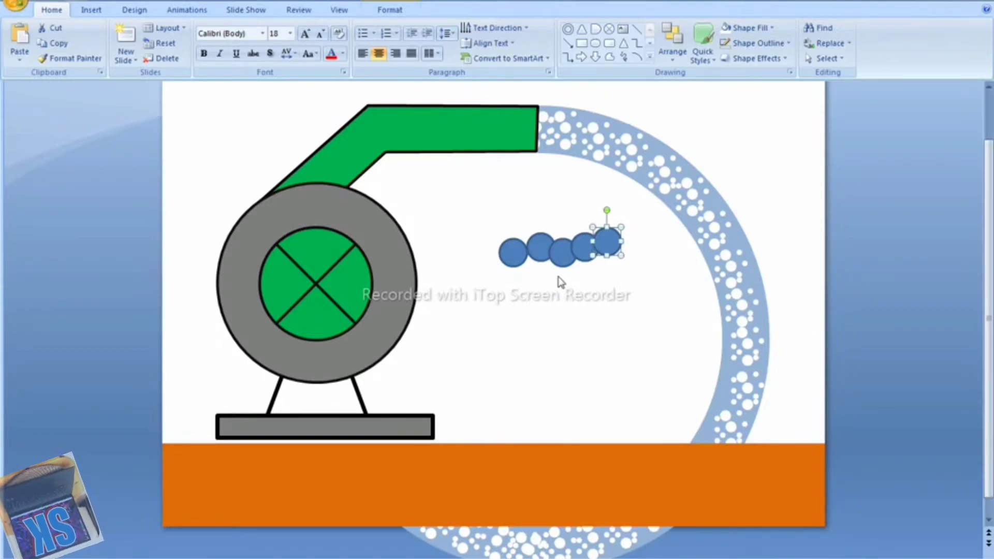
- Duplicate and nudge more circles to build the cloud's lower row
key("ctrl+d")
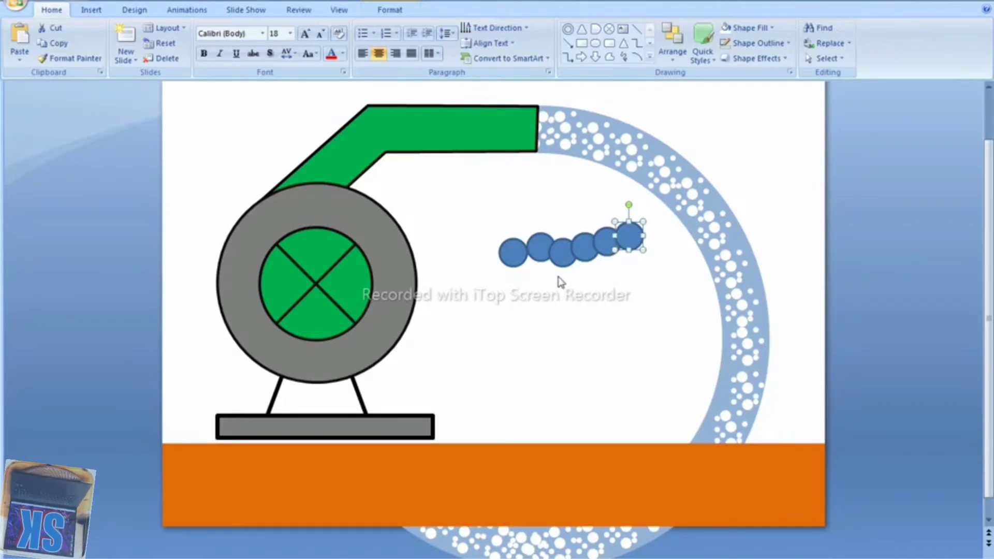
key("Down")
key("Down")
key("Down")
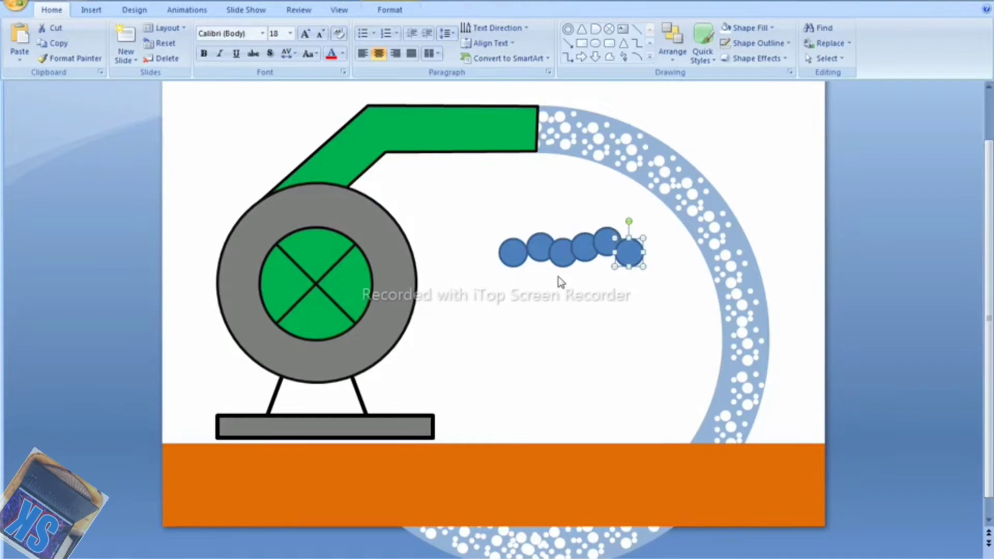
key("ctrl+d")
key("Left")
key("Left")
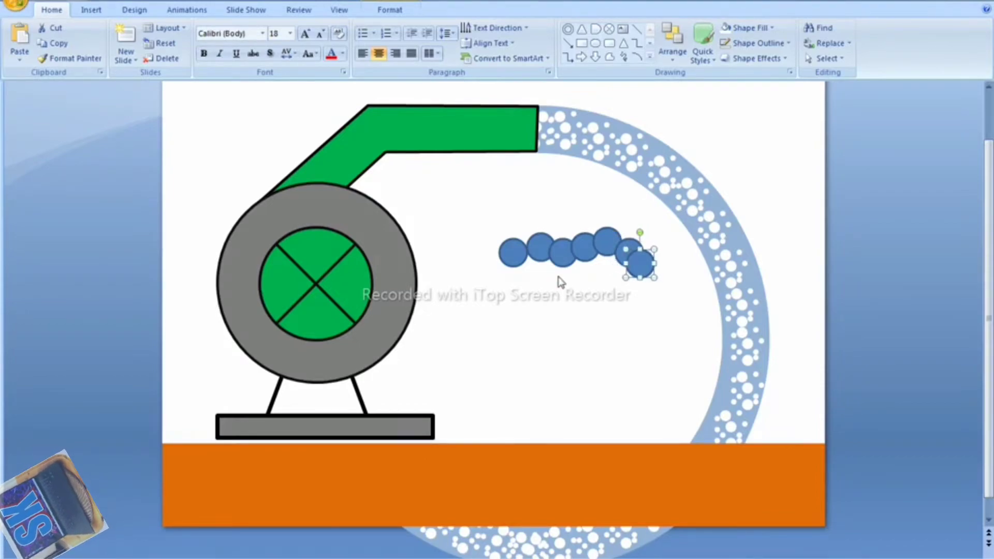
key("Left")
key("Left")
key("Left")
key("Left")
key("Left")
key("Left")
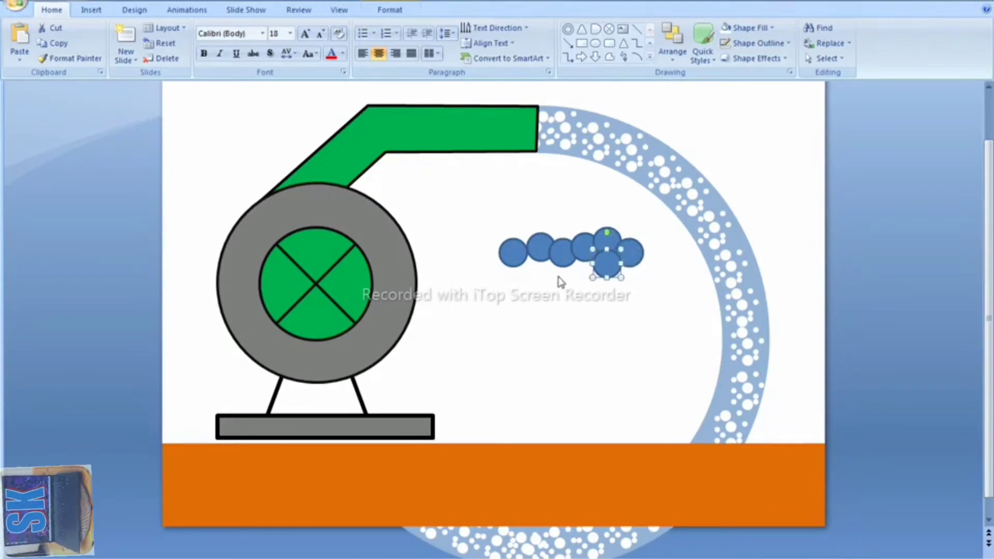
key("Left")
key("Left")
key("Left")
key("Down")
key("Down")
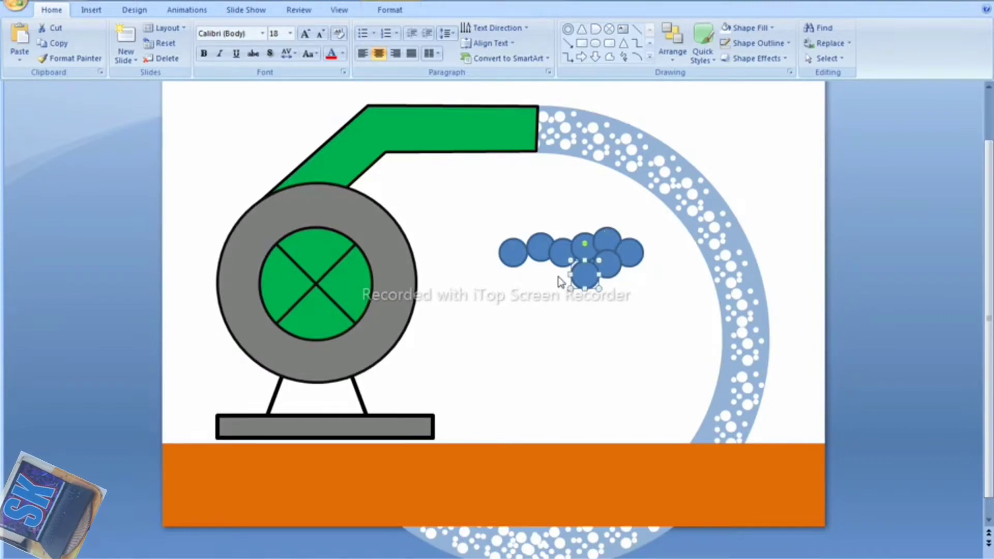
key("Up")
key("Left")
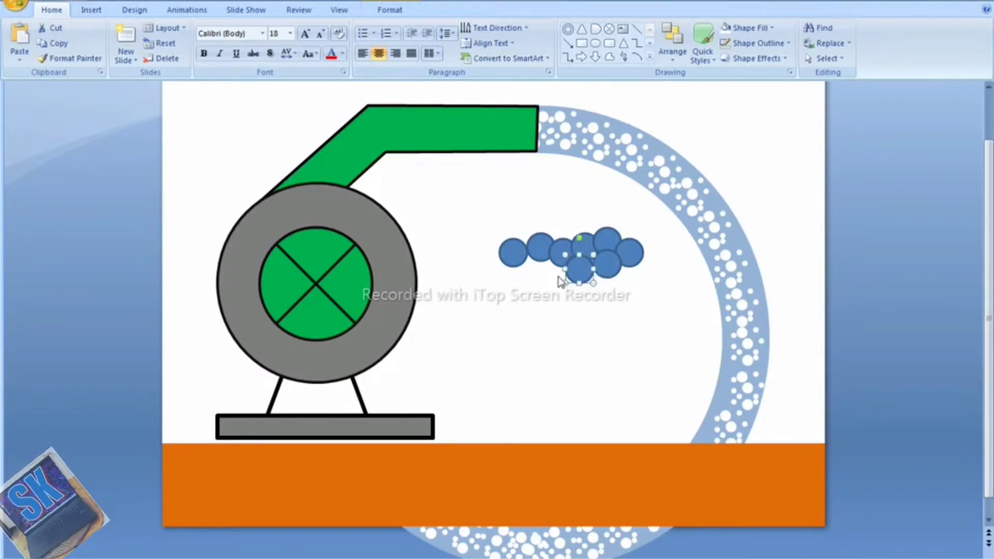
key("Right")
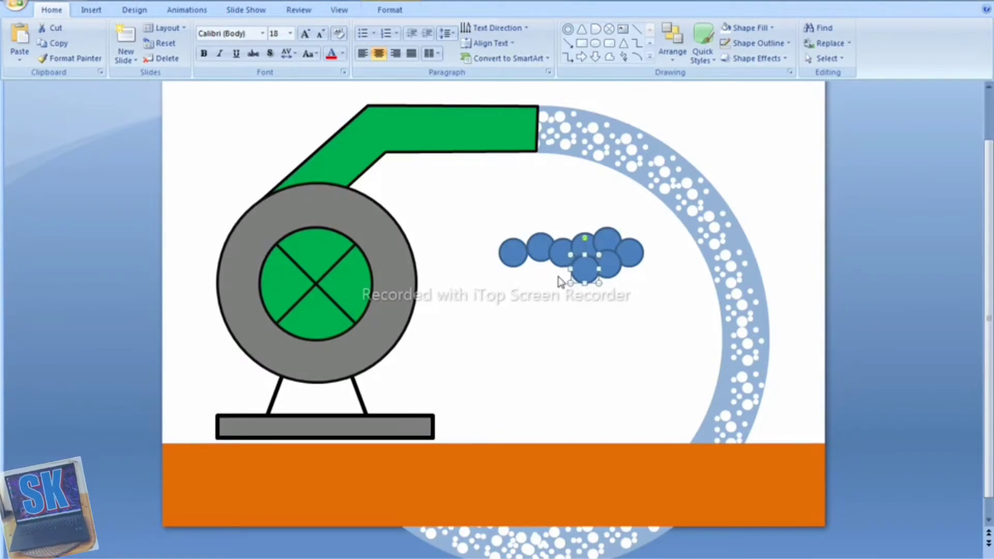
key("Left")
key("Left")
key("Left")
key("Down")
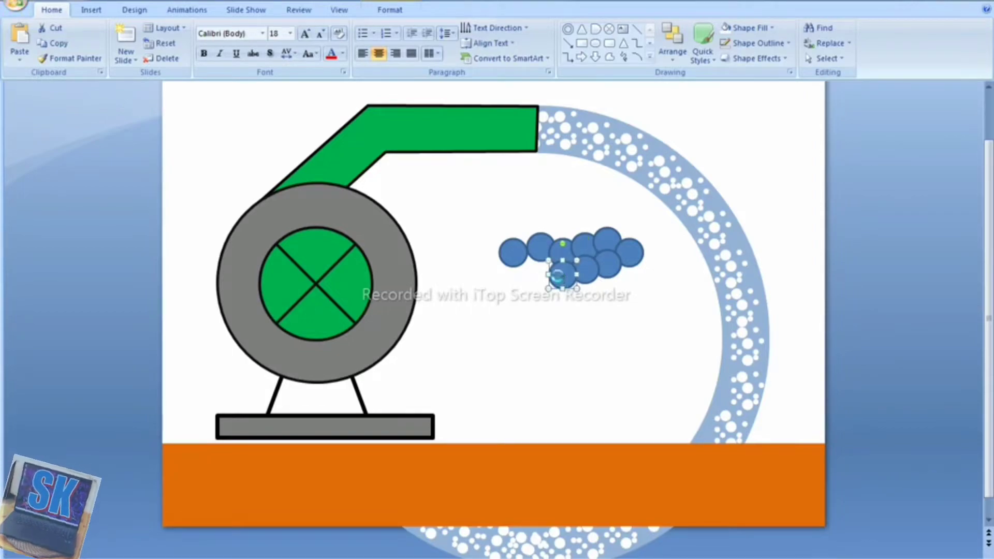
key("Left")
key("Left")
key("Left")
key("Down")
key("Up")
key("Up")
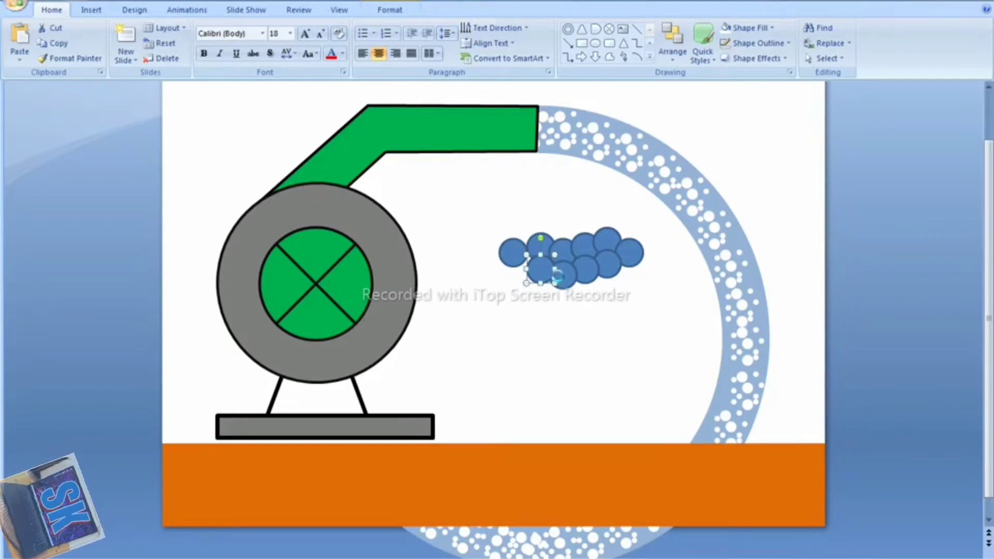
- Add a circle at the cloud's left end to lengthen it
key("Left")
key("Left")
key("Left")
key("Up")
key("Down")
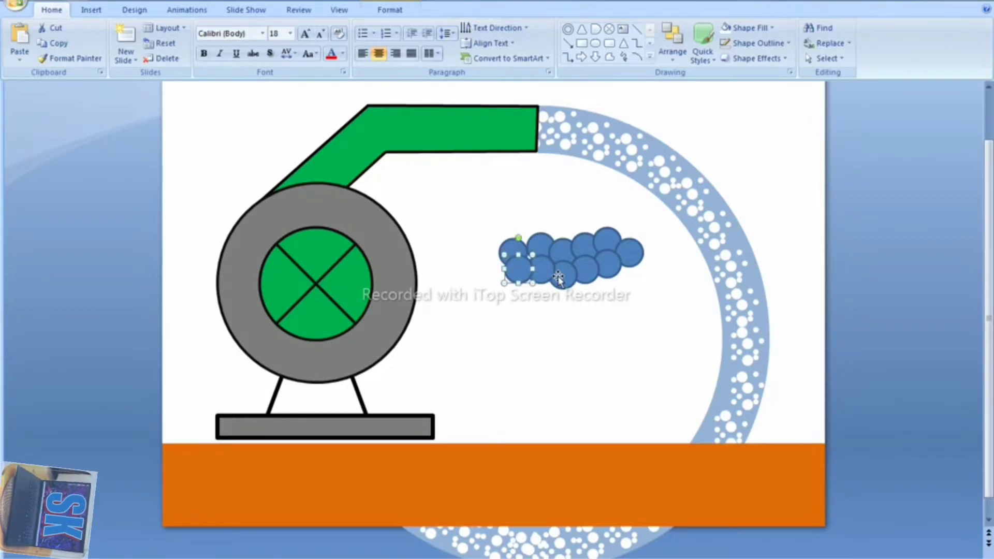
key("Down")
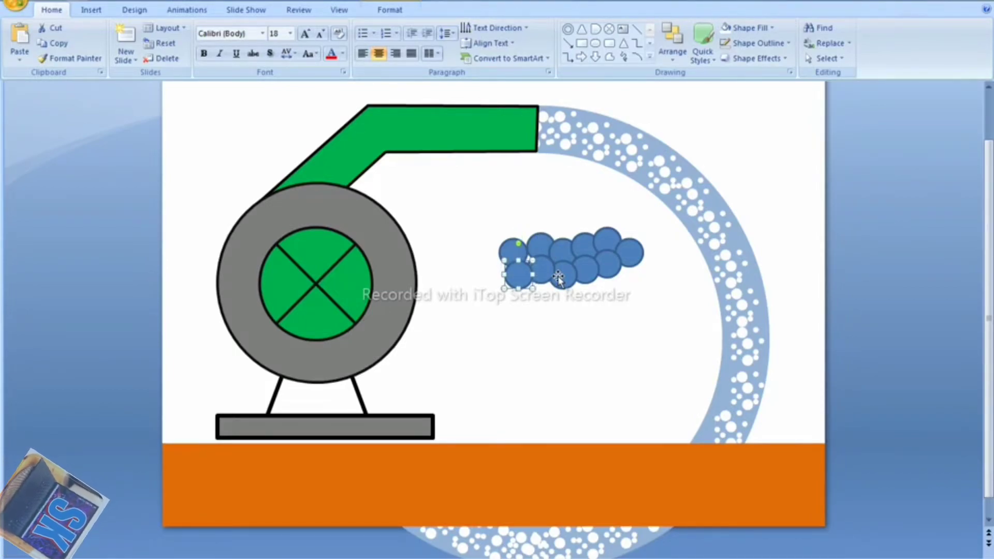
key("Up")
key("Right")
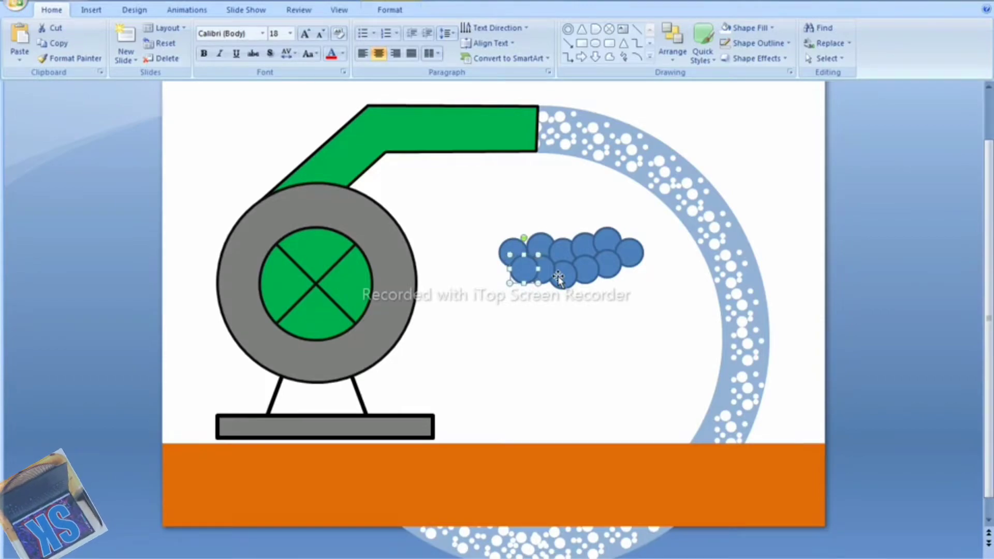
key("Left")
key("Left")
key("Left")
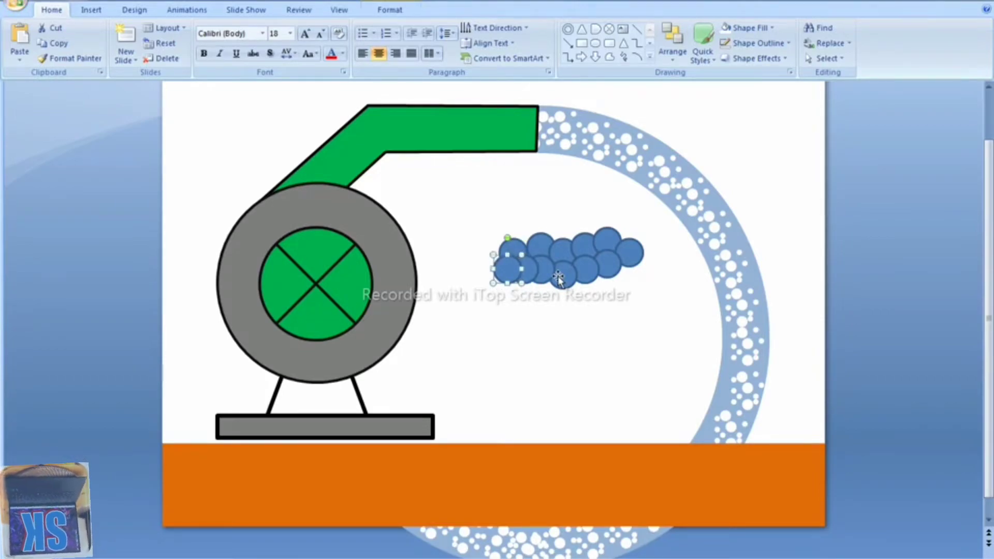
key("Left")
key("Left")
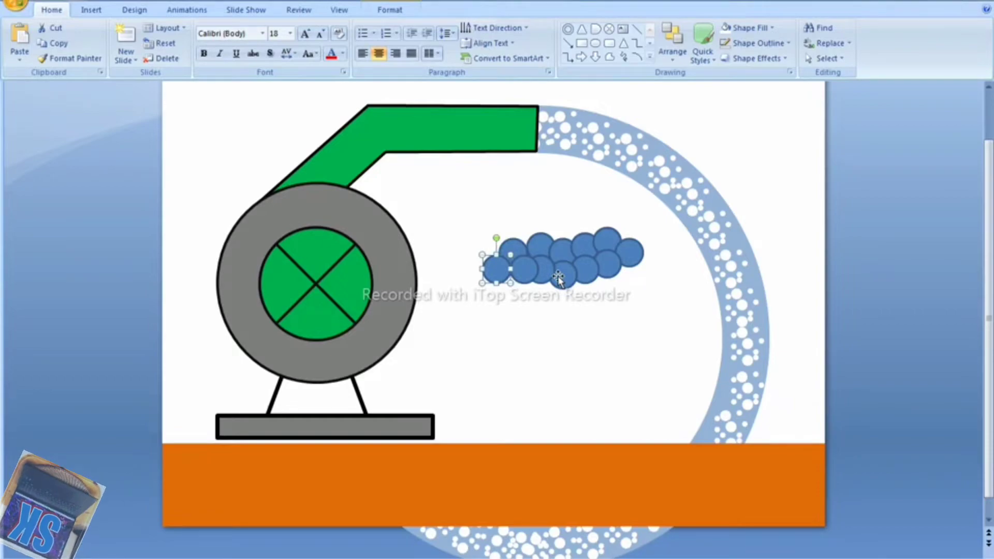
key("Right")
key("Left")
key("Left")
key("Left")
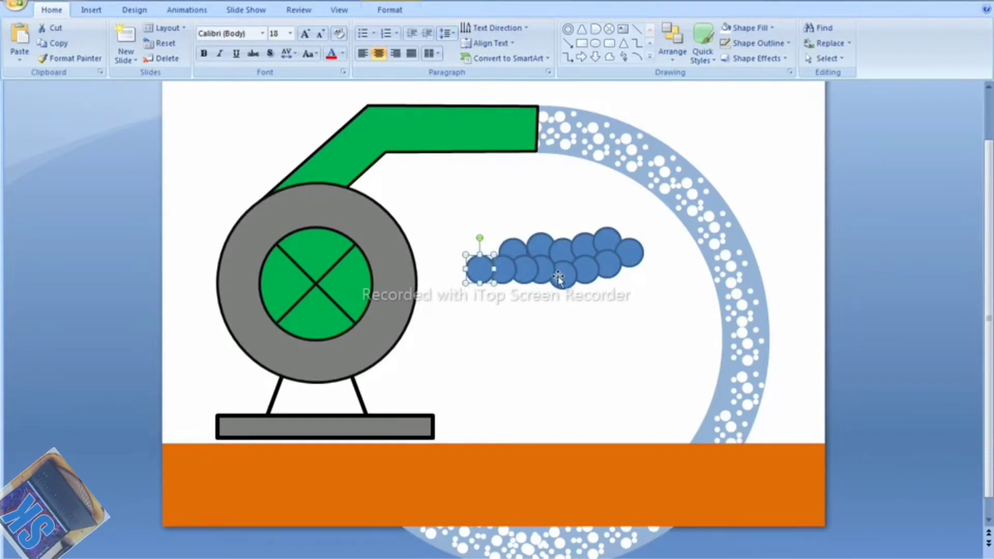
- Place a small circle just below the cloud's left end
key("Down")
key("Down")
key("Down")
key("Down")
key("Right")
key("Right")
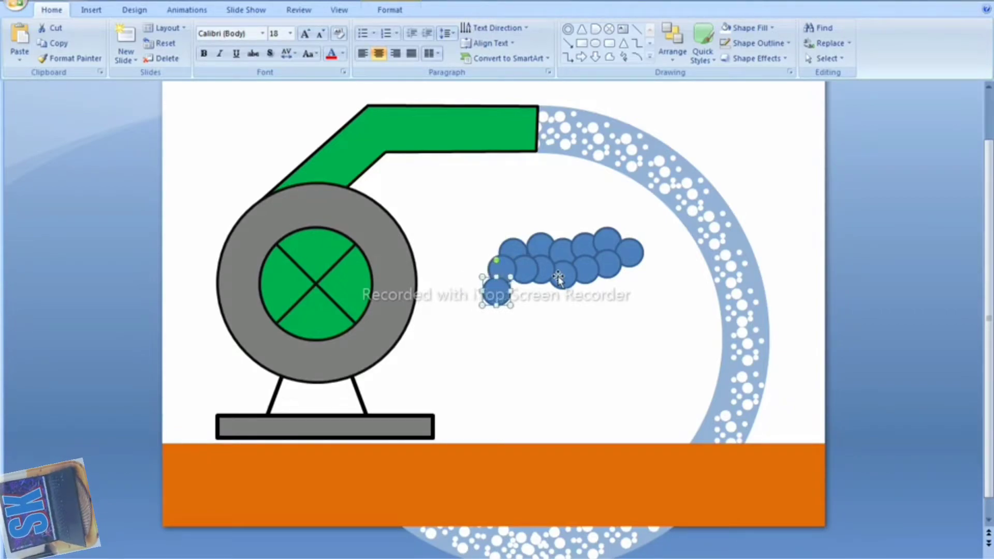
key("Right")
key("Right")
key("Right")
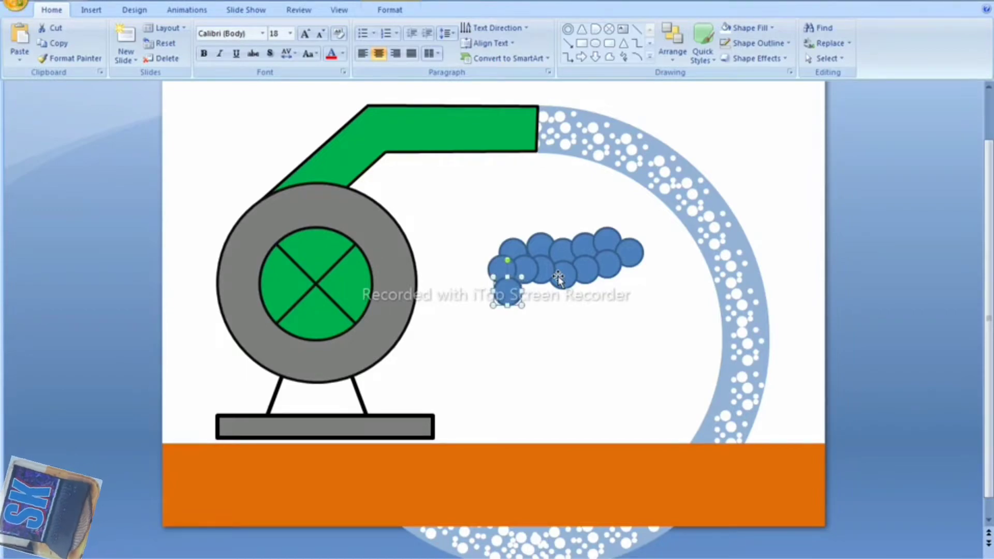
key("Up")
key("Up")
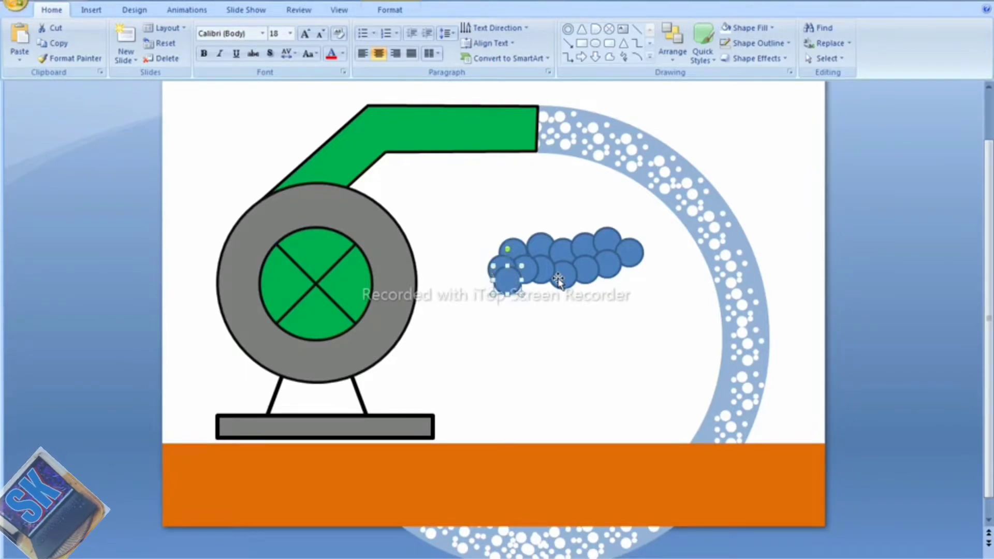
key("Right")
key("Down")
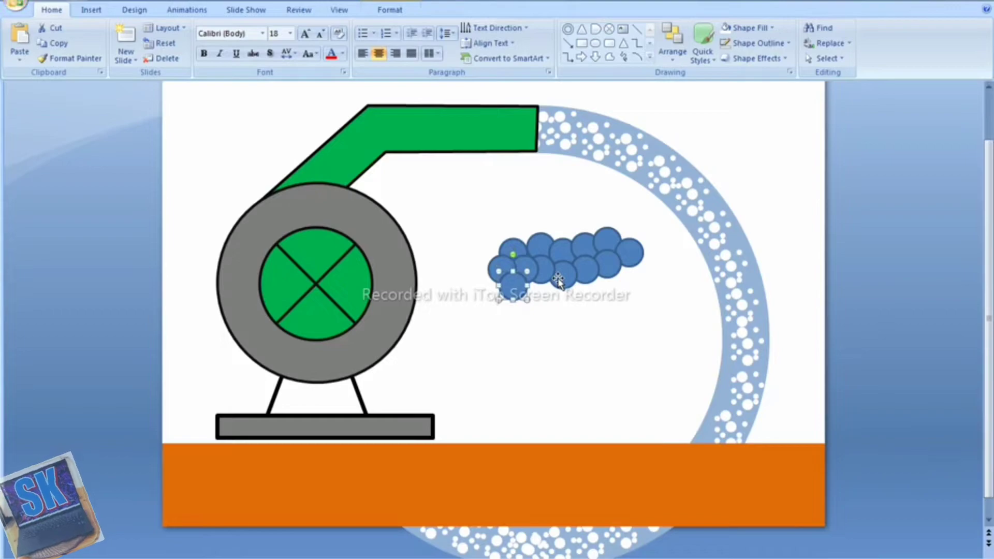
key("Down")
key("Down")
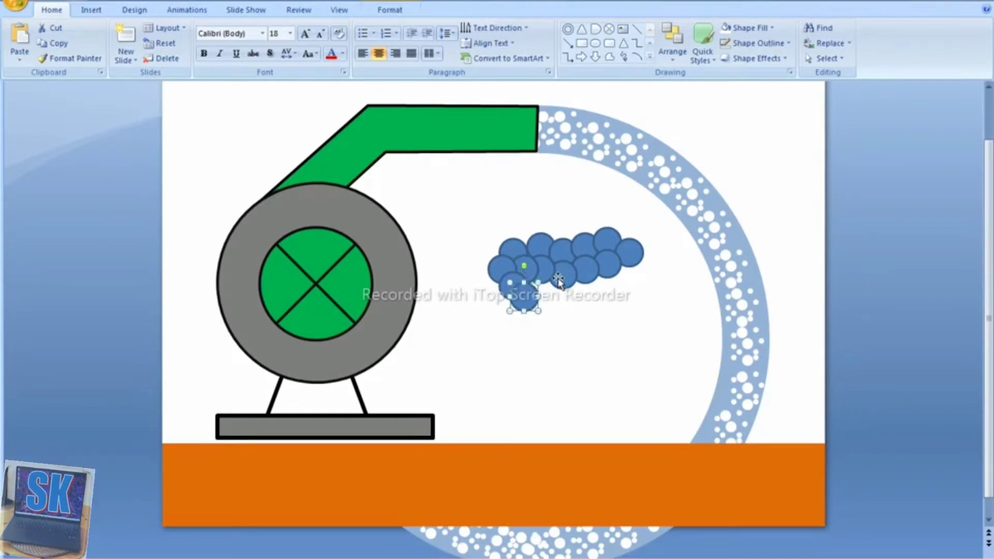
key("Up")
key("Up")
key("Right")
key("Right")
key("Right")
key("Right")
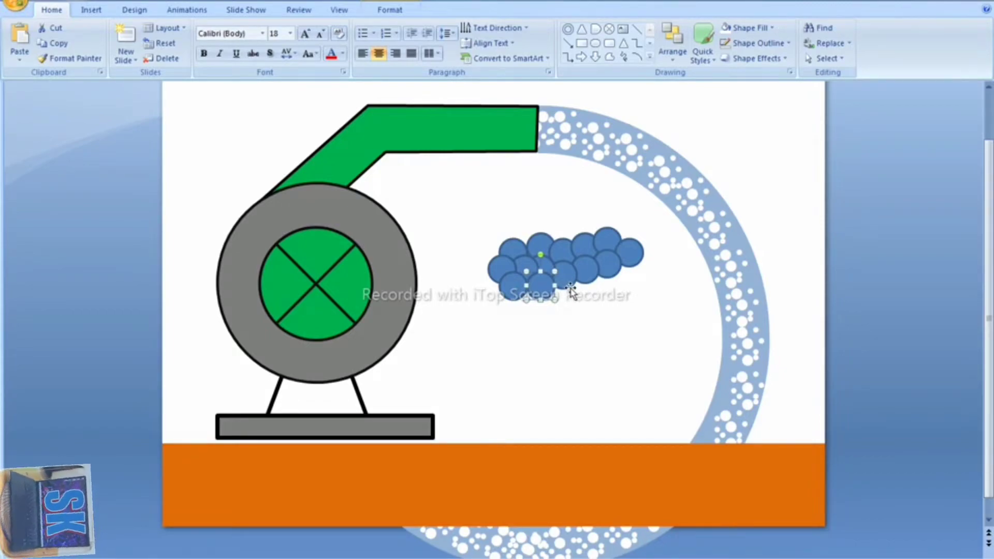
- Move the small circle into the cluster, delete the extra lower-row circle, and shift one right
left_click_drag(539, 284, 541, 269)
left_click(548, 290)
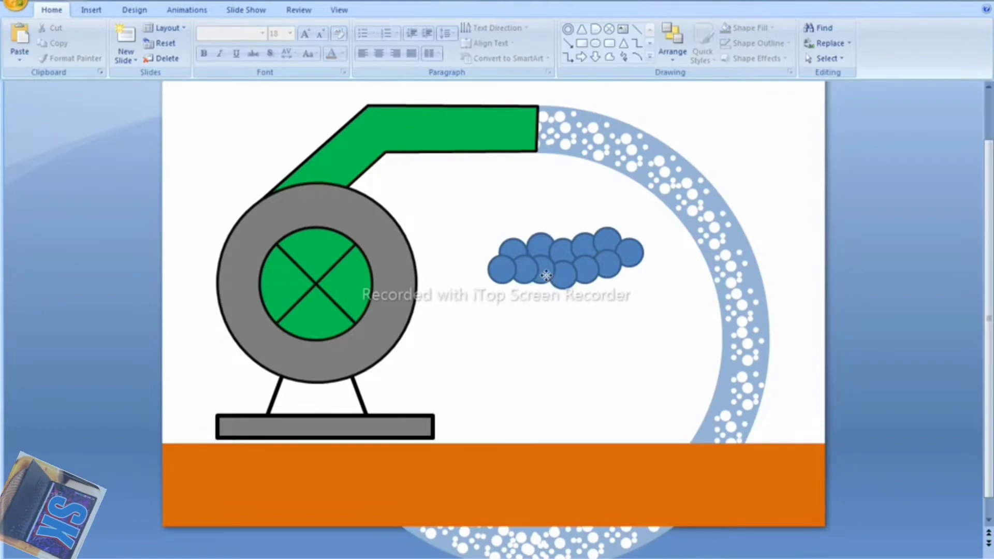
left_click(547, 275)
key("Delete")
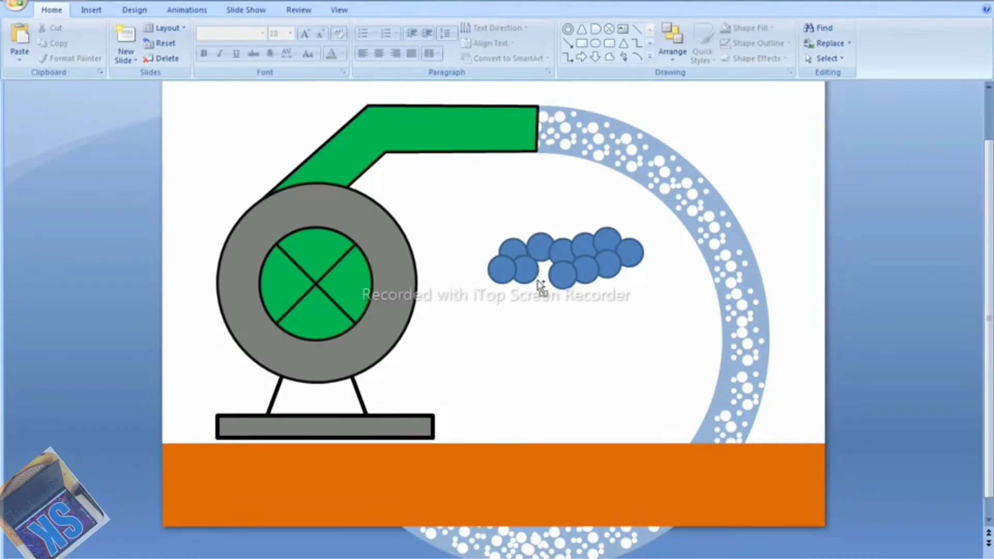
left_click(539, 282)
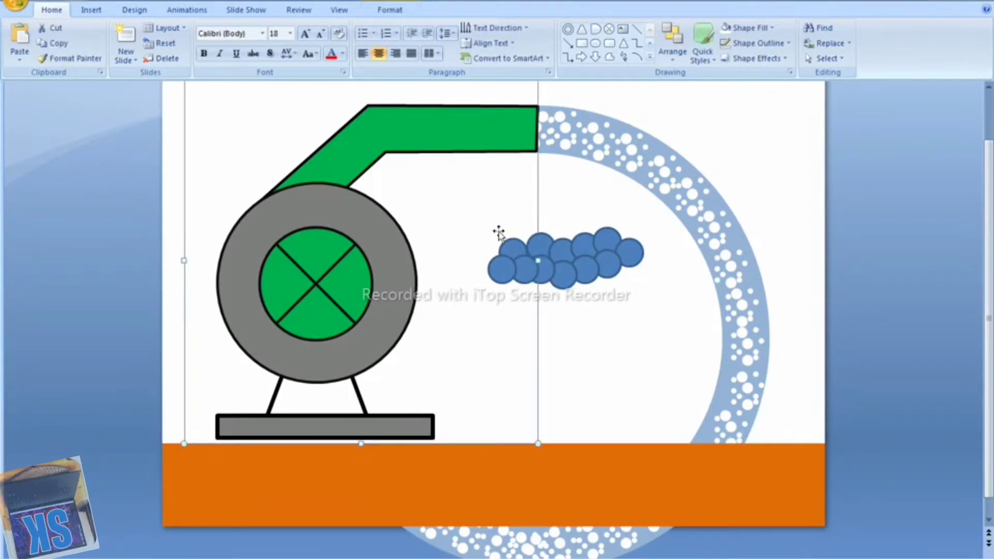
left_click_drag(491, 226, 535, 226)
- Give all cloud circles a teal style, Aqua Lighter 40% fill and no outline
left_click_drag(658, 277, 476, 215)
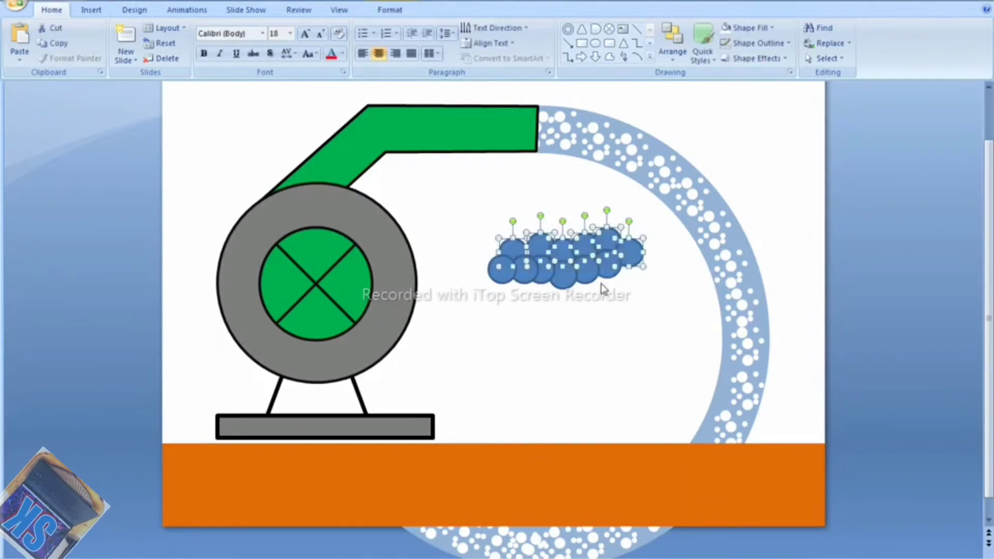
left_click(642, 305)
left_click_drag(659, 311, 458, 210)
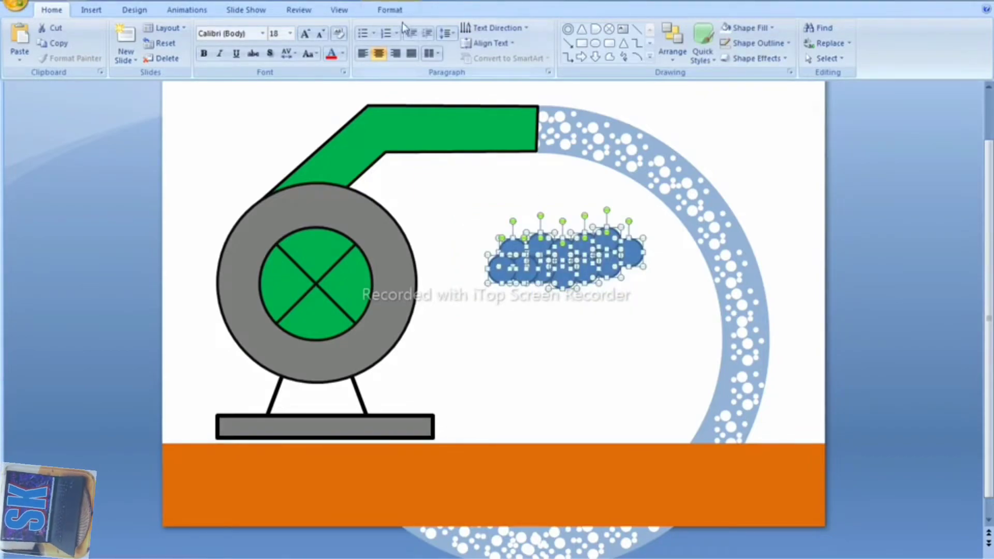
left_click(388, 11)
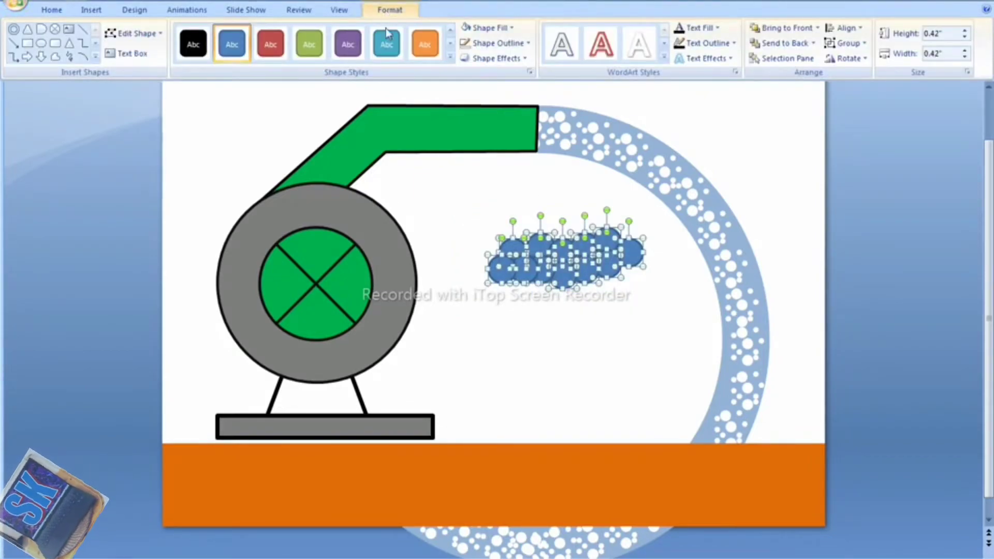
left_click(391, 46)
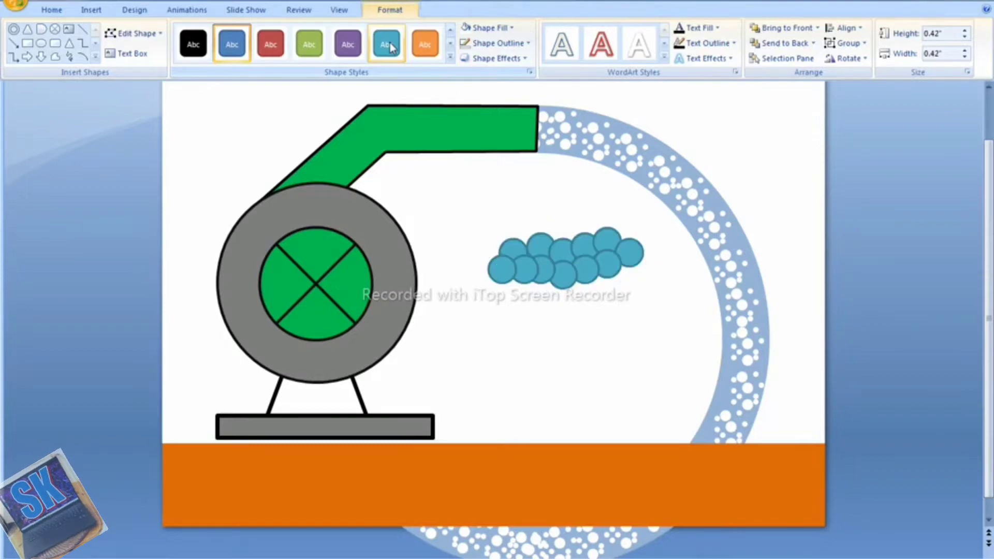
left_click(492, 29)
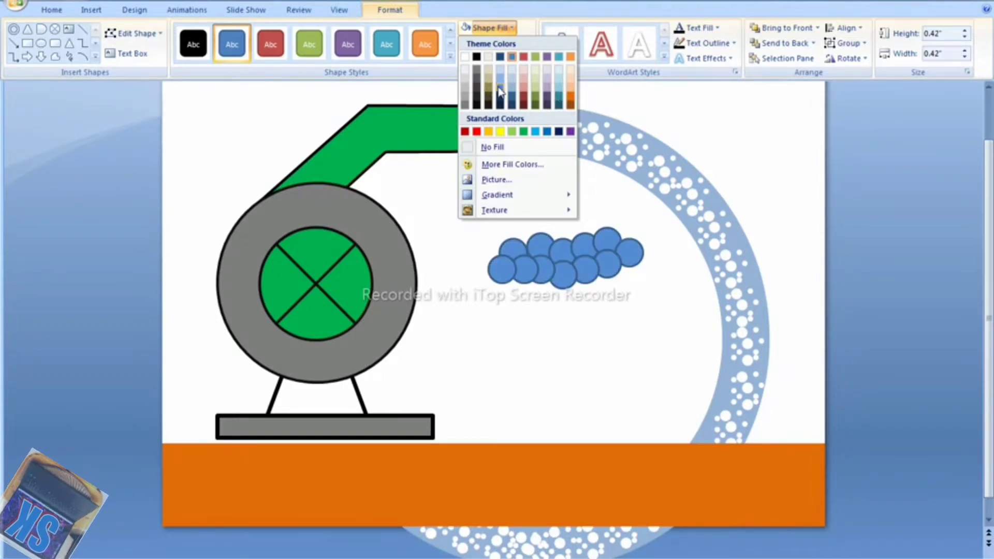
left_click(558, 94)
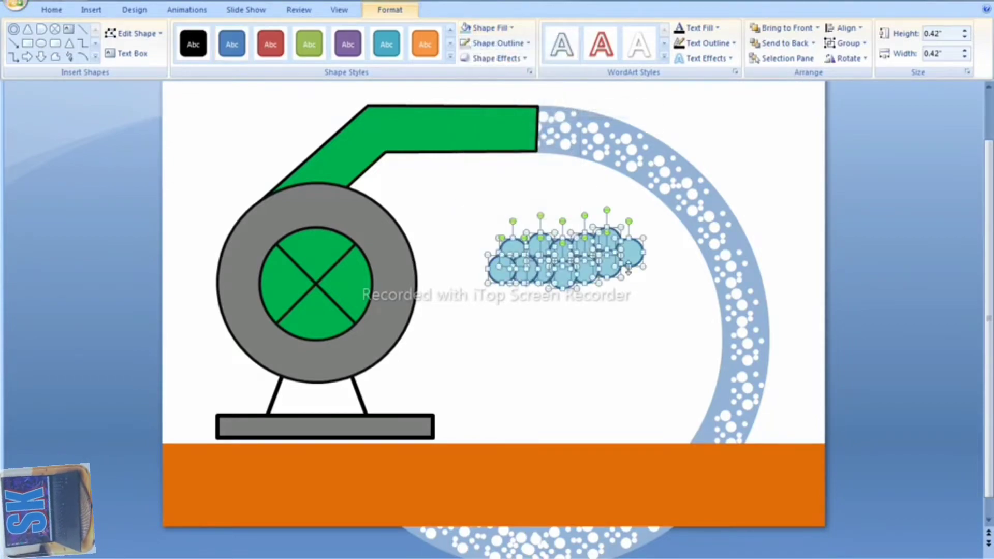
left_click(494, 45)
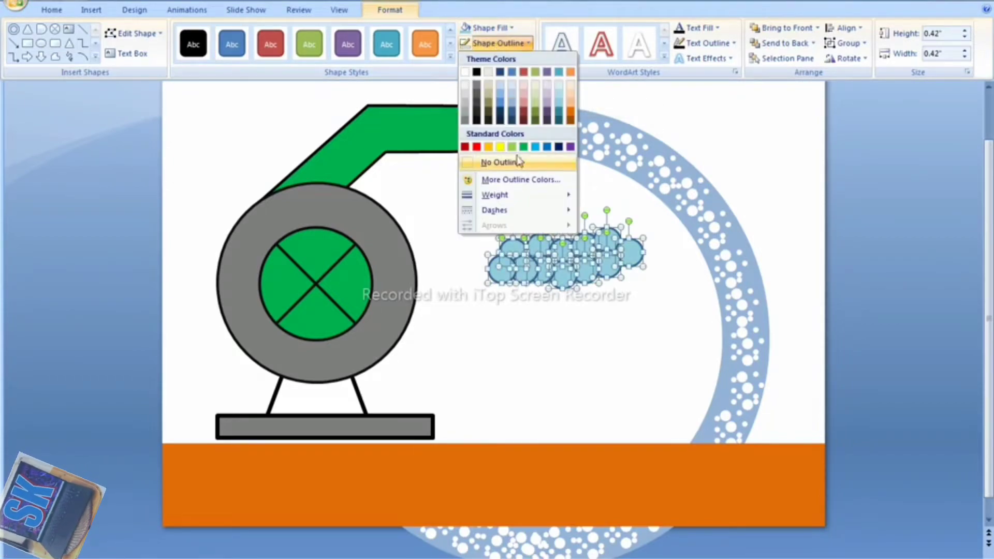
left_click(497, 164)
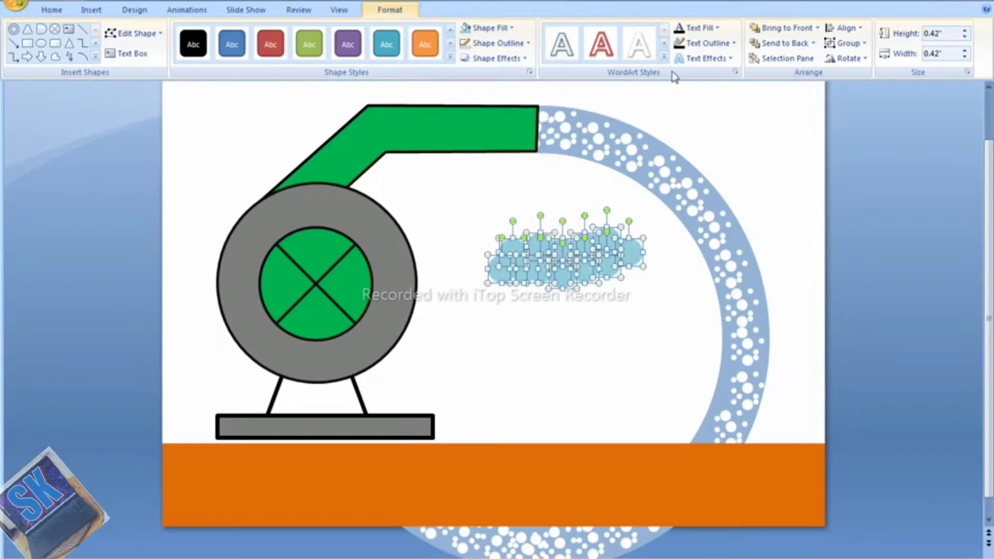
- Group the cloud, drag it onto the ground at bottom right, then ungroup it
left_click(860, 43)
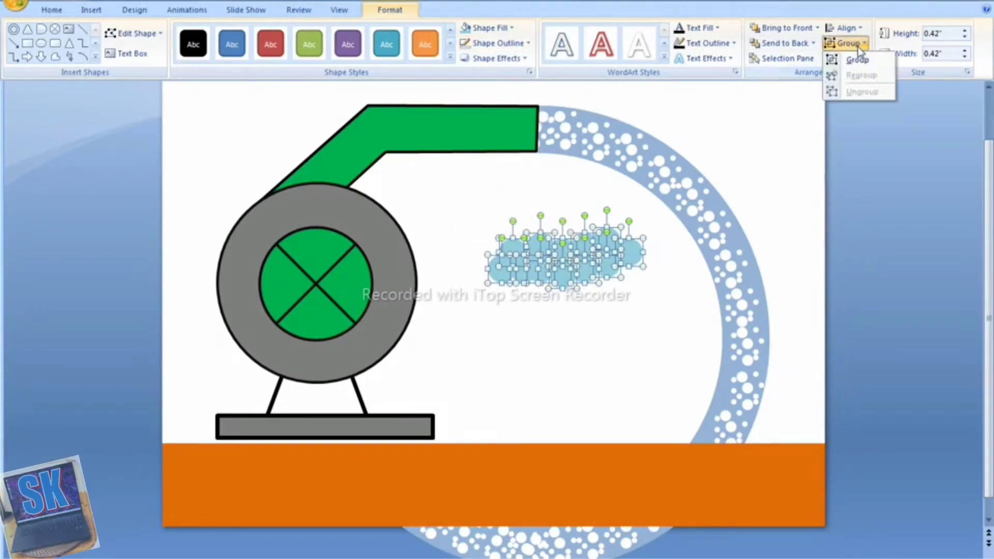
left_click(857, 58)
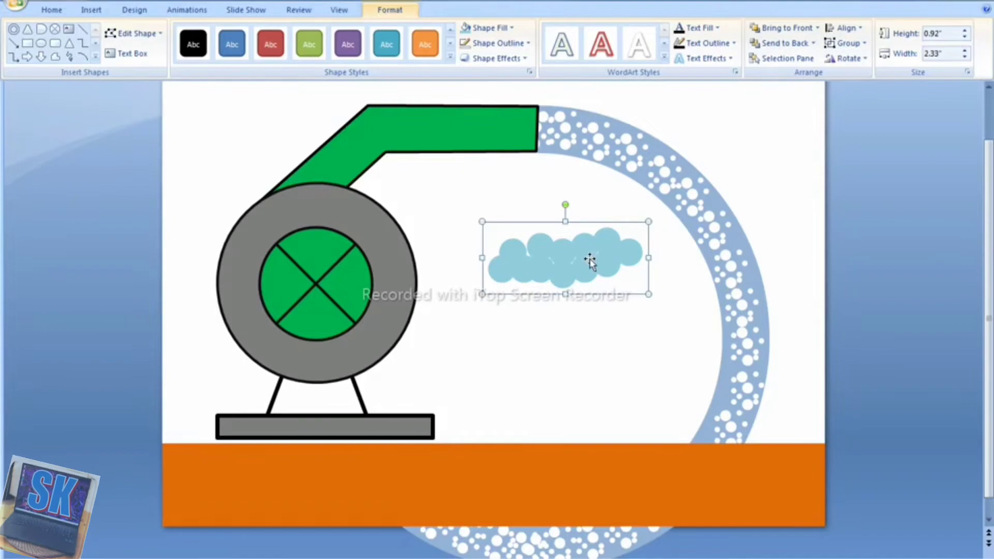
left_click_drag(590, 259, 732, 462)
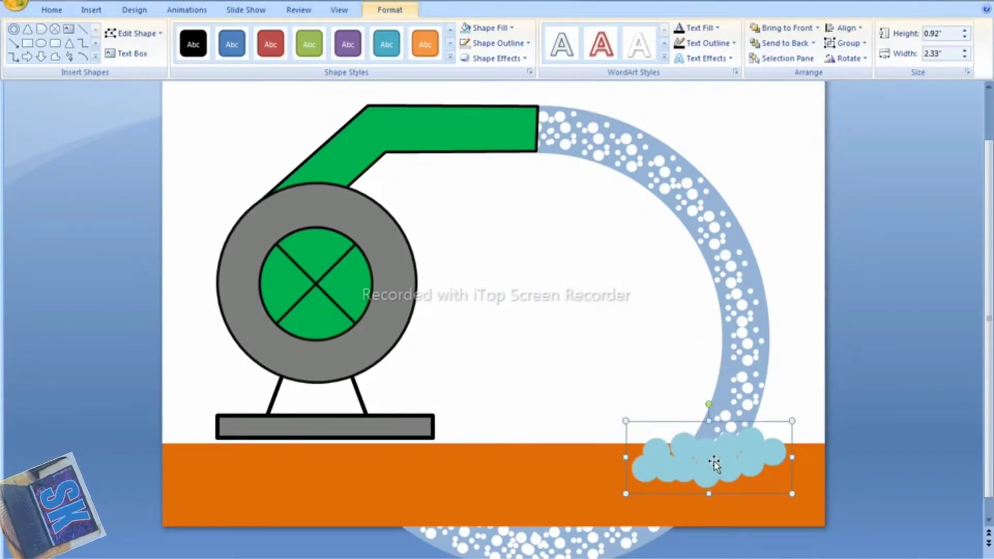
left_click(840, 47)
left_click(856, 97)
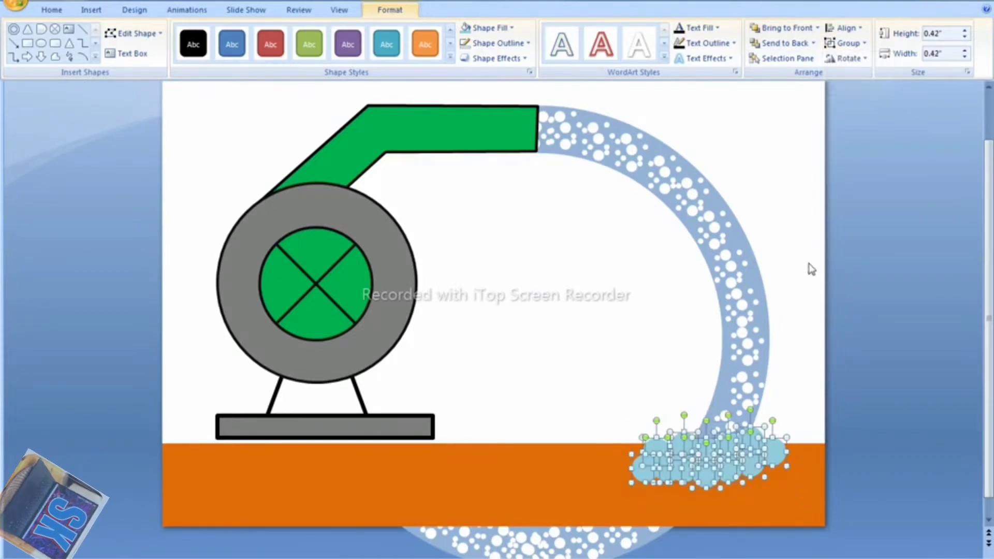
- Shift the small cloud circles slightly to reshape the cloud's lower edge
left_click(799, 355)
left_click(667, 454)
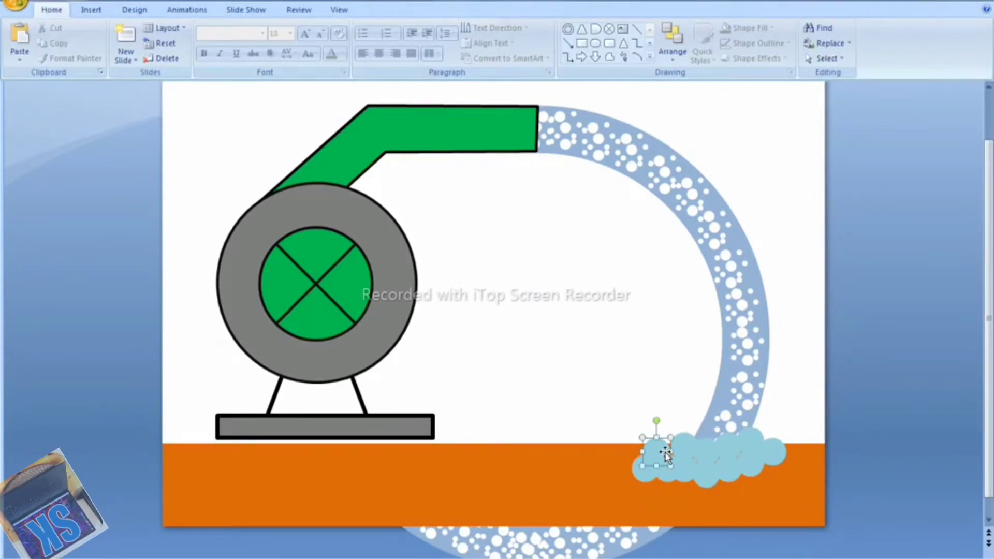
left_click_drag(668, 456, 674, 456)
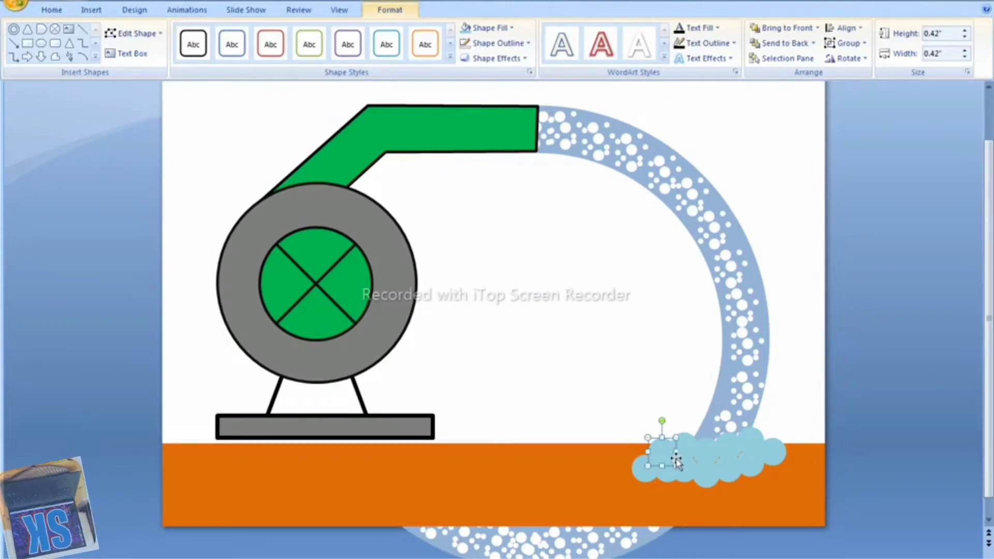
left_click(791, 384)
double_click(705, 458)
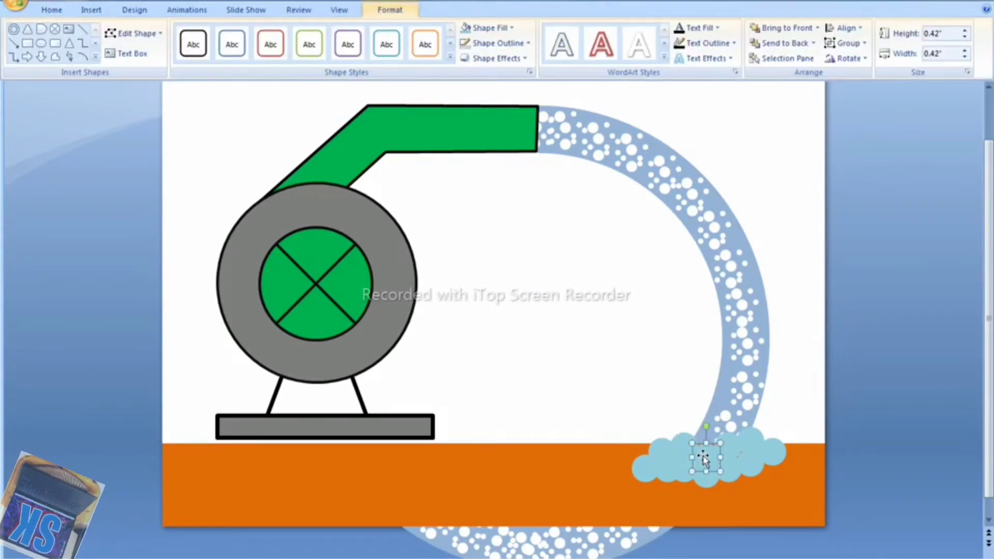
key("Up")
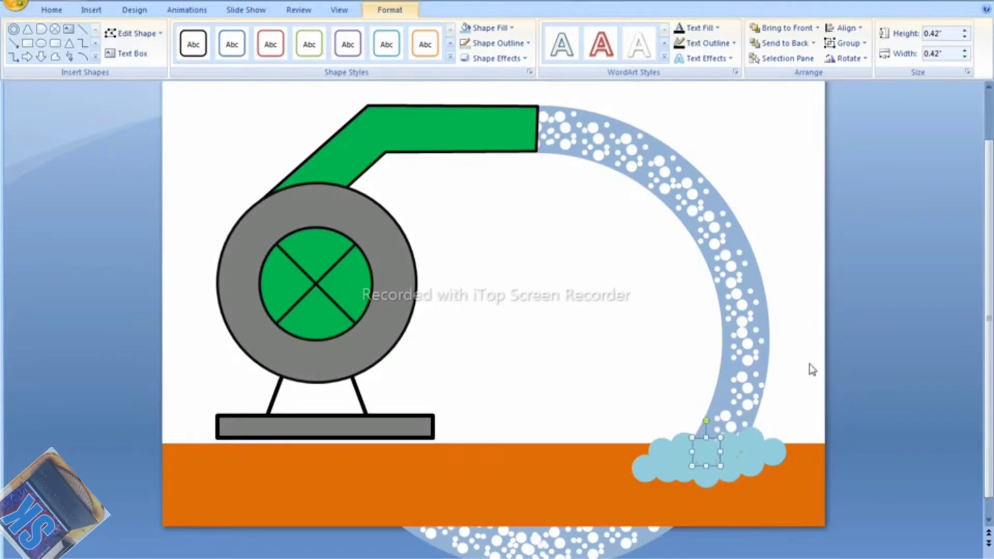
left_click(812, 369)
mouse_move(707, 453)
left_mouse_down()
mouse_move(706, 469)
mouse_move(743, 468)
left_mouse_up()
- Tuck the right-end circle left and down, then regroup the cloud circles
left_click(792, 403)
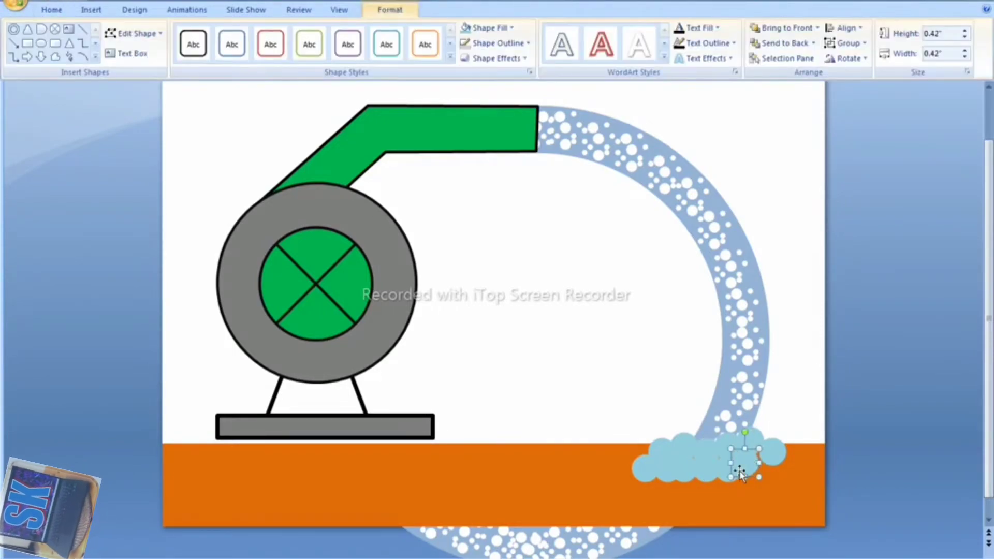
left_click(817, 398)
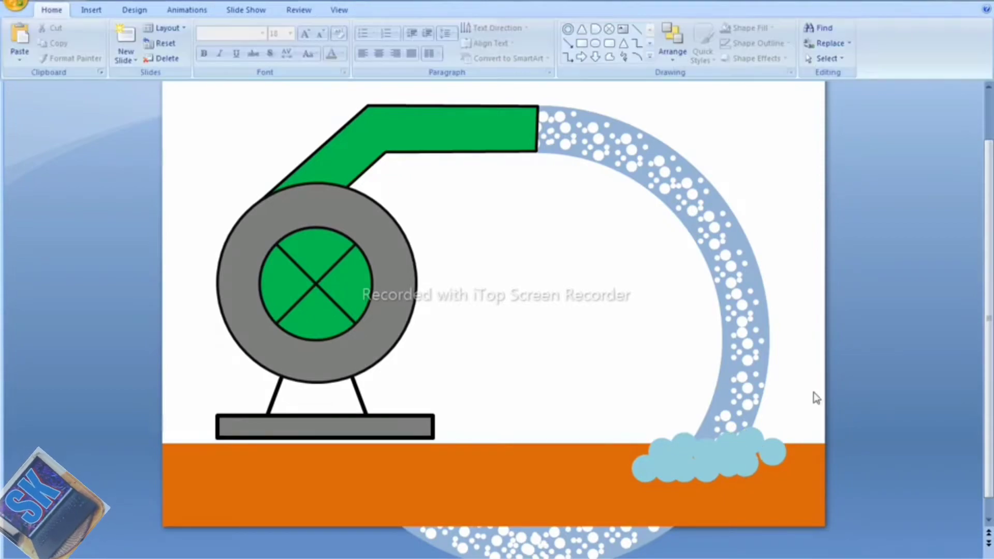
left_click(772, 451)
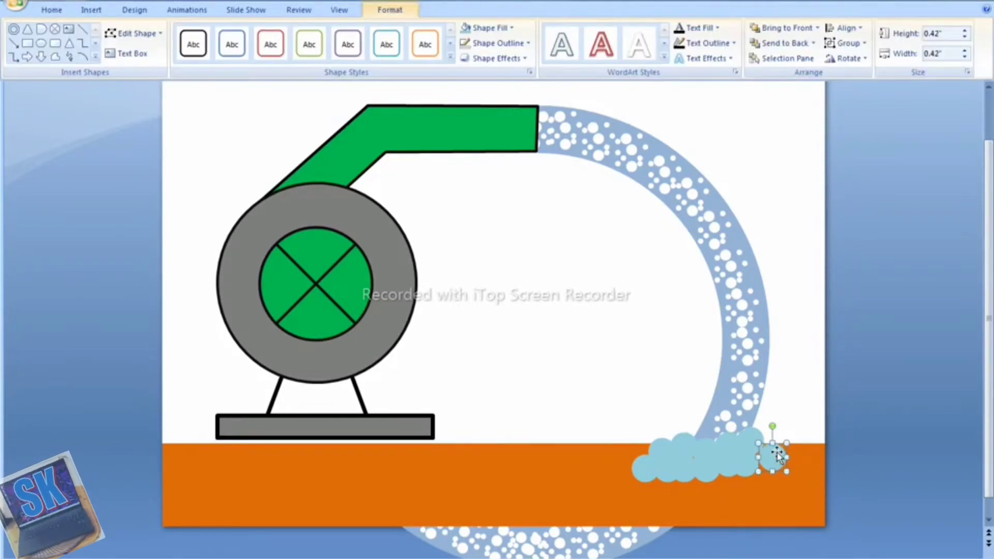
left_click_drag(772, 452, 768, 457)
left_click(800, 385)
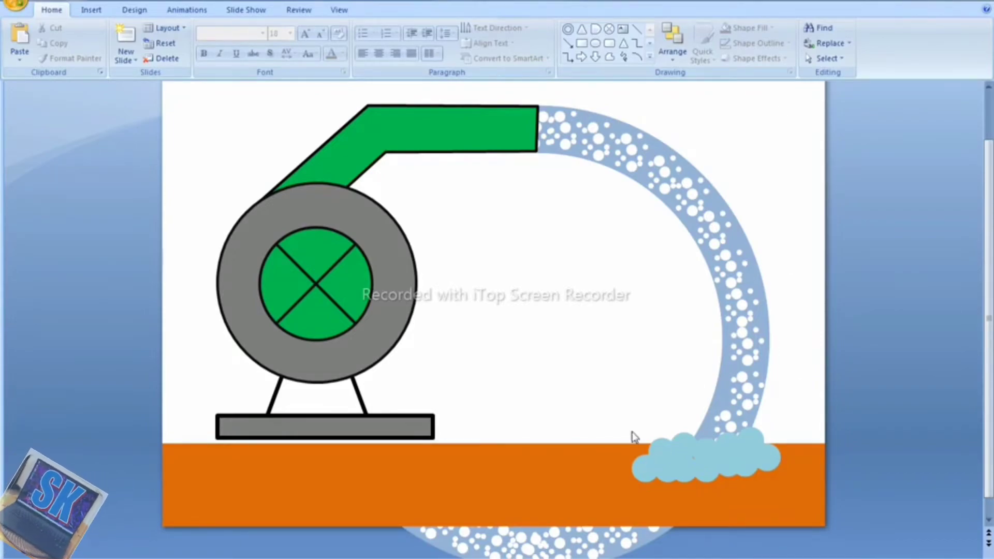
left_click(697, 463)
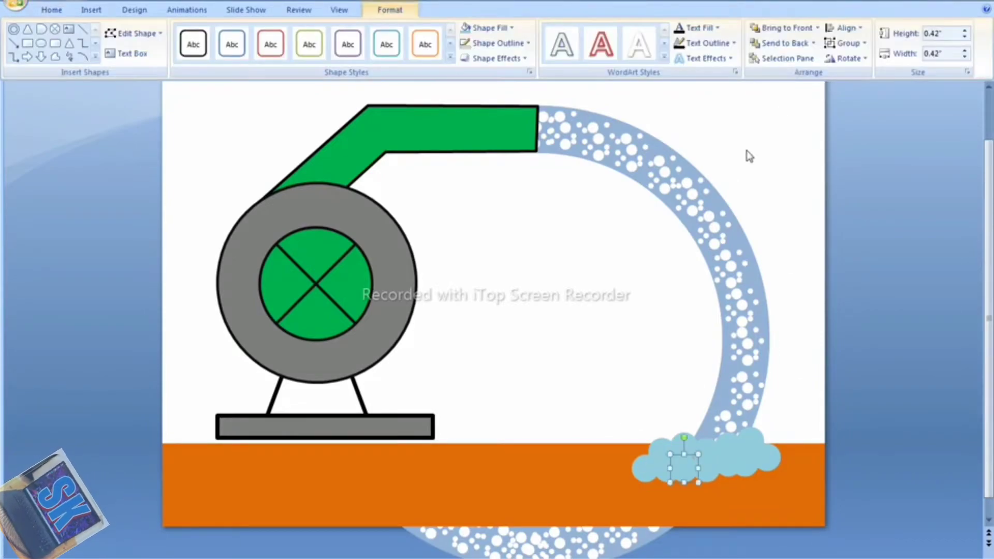
left_click(861, 45)
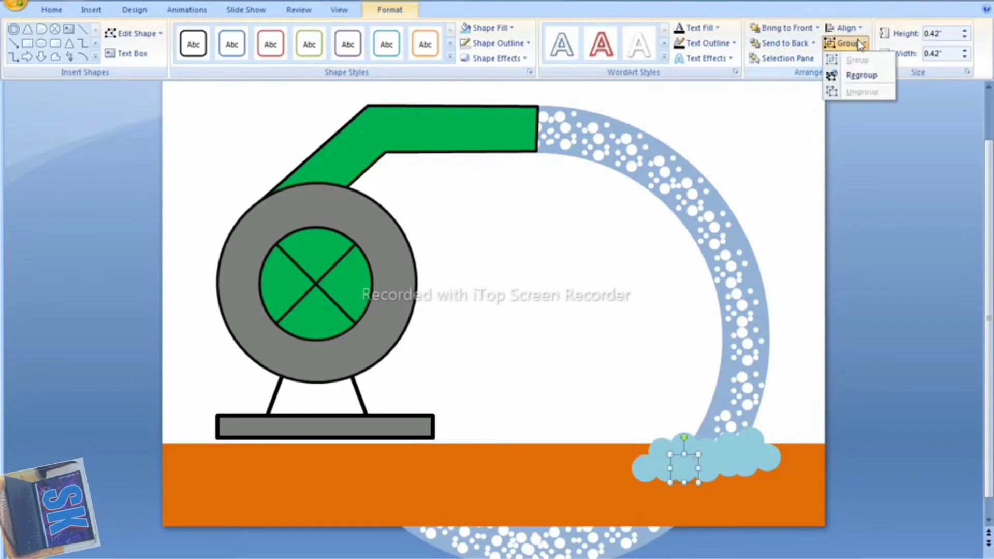
left_click(859, 77)
left_click(796, 280)
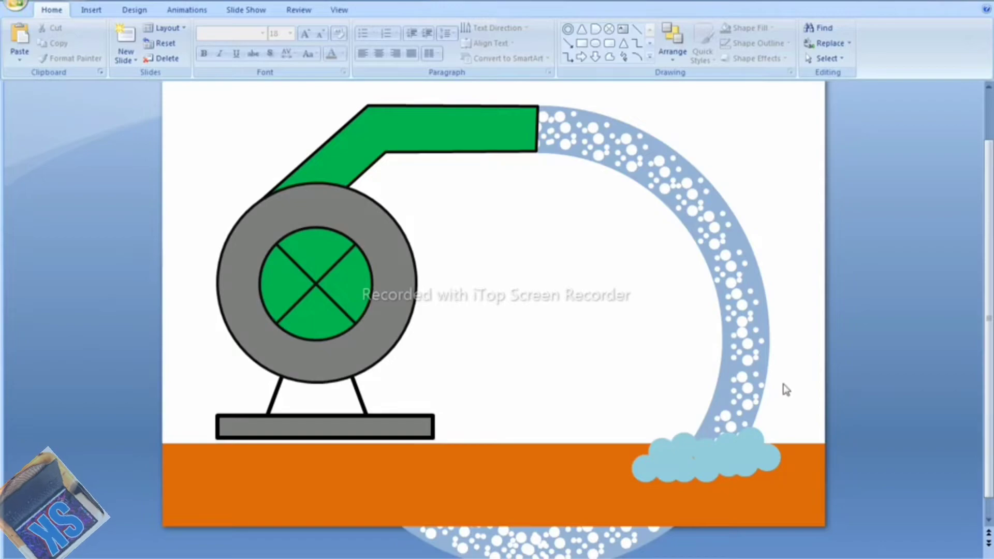
left_click(728, 456)
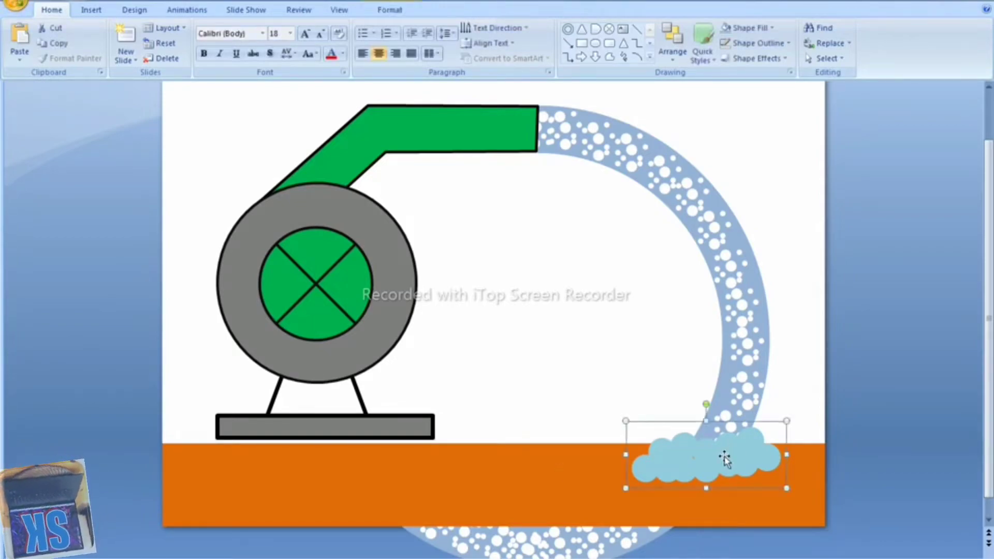
- Add a Teeter emphasis animation to the cloud group from Custom Animation's More Effects
left_click(184, 9)
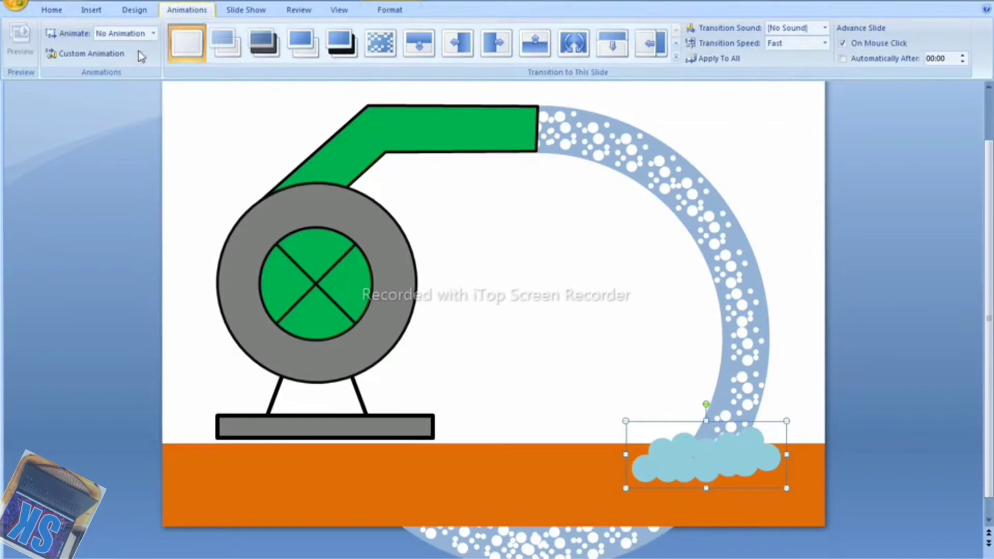
left_click(102, 57)
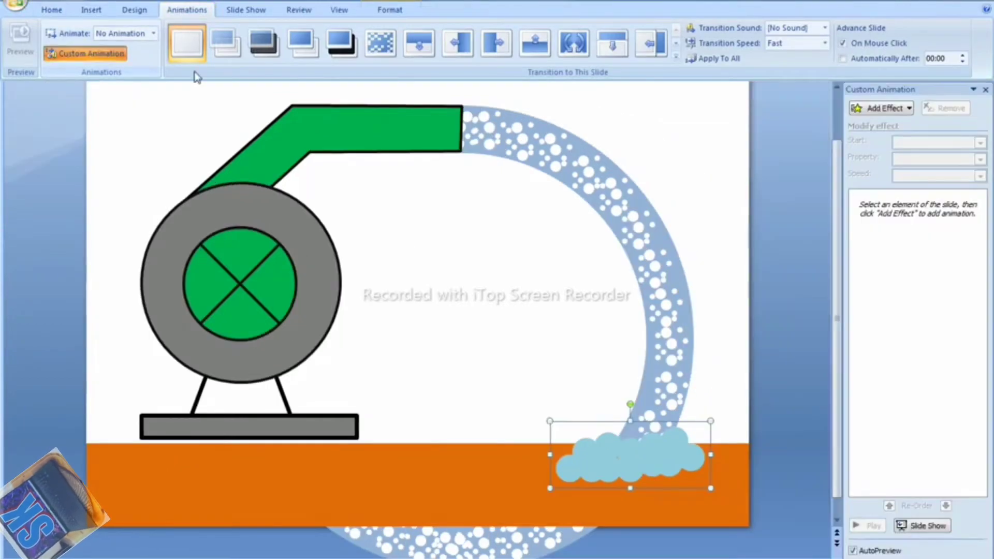
left_click(869, 111)
mouse_move(867, 140)
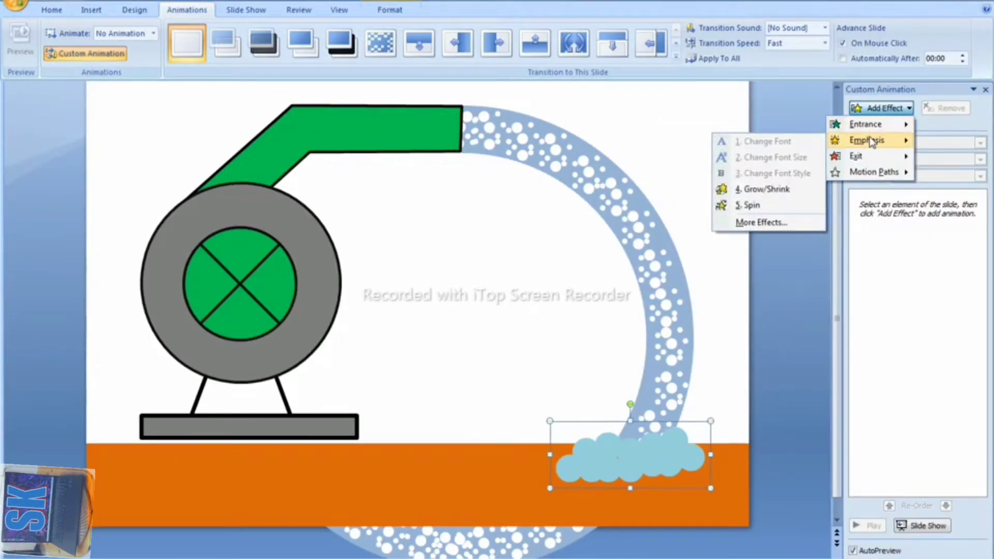
left_click(756, 223)
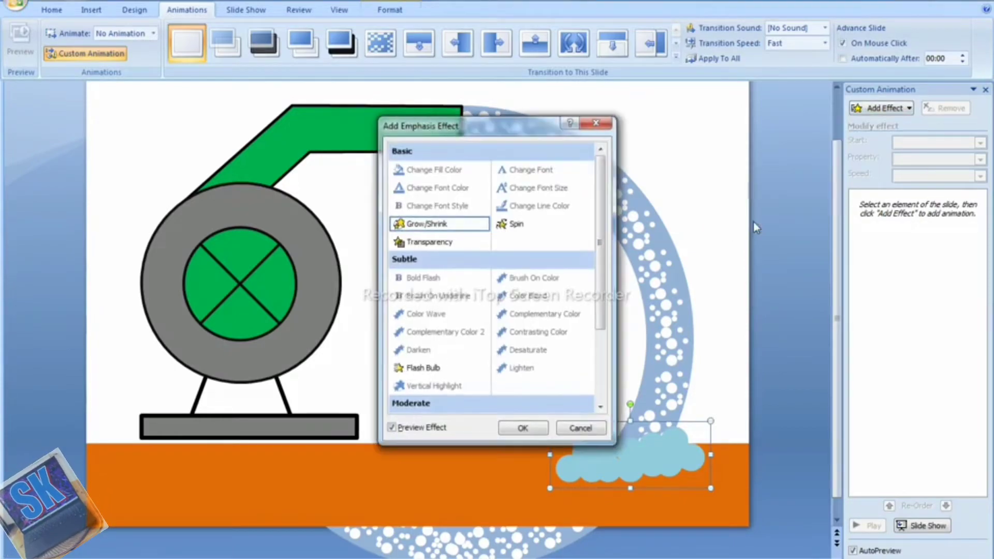
left_click_drag(488, 135, 807, 135)
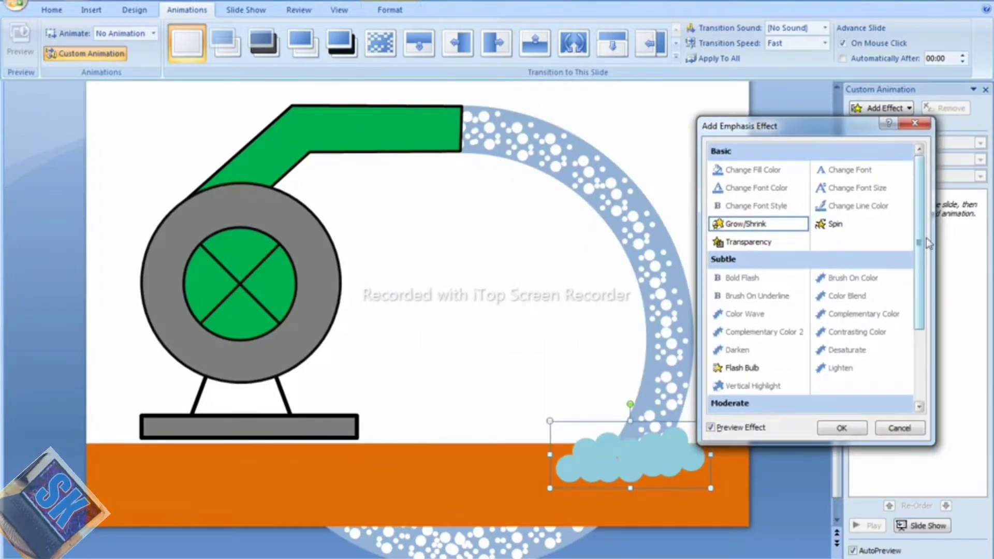
scroll(926, 250, "down", 2)
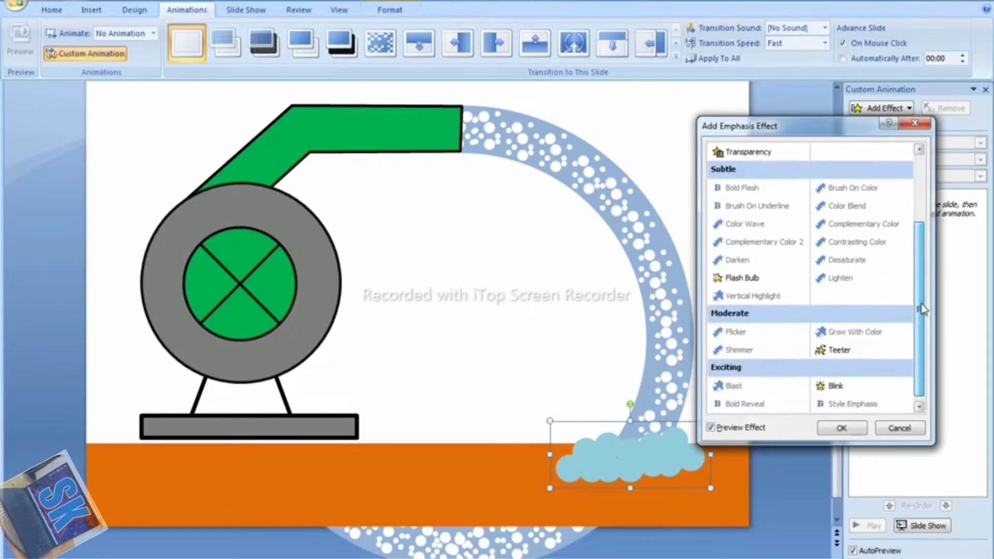
left_click(826, 350)
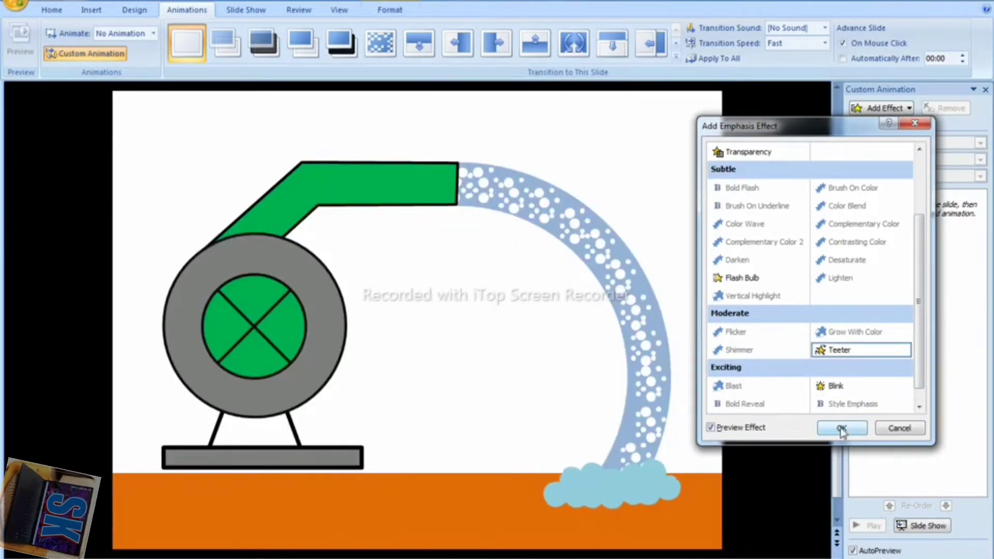
left_click(843, 427)
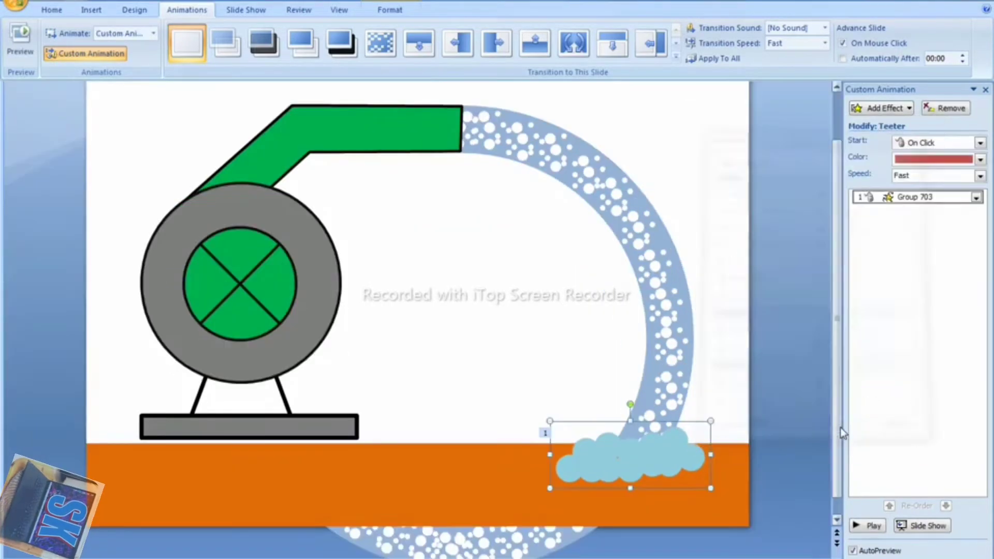
left_click(867, 265)
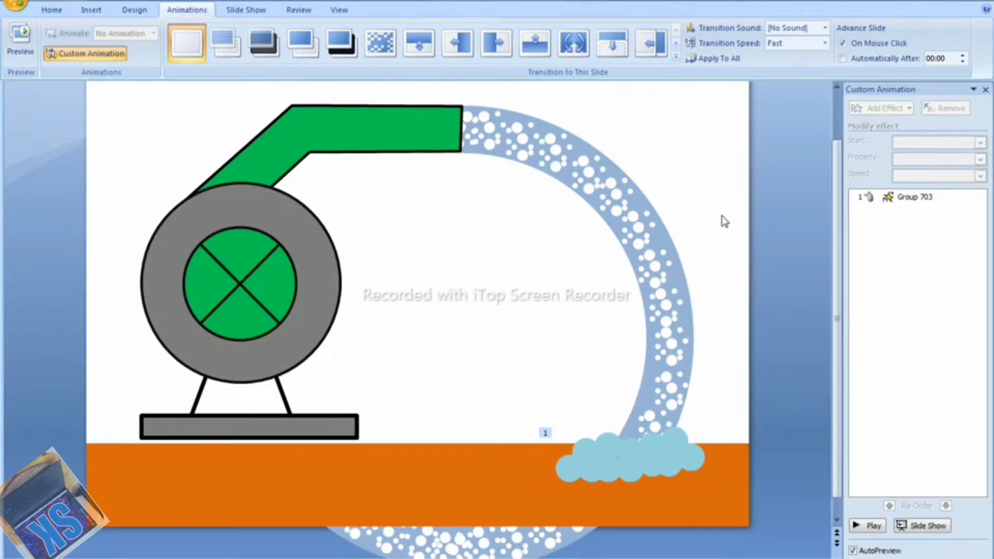
left_click(622, 217)
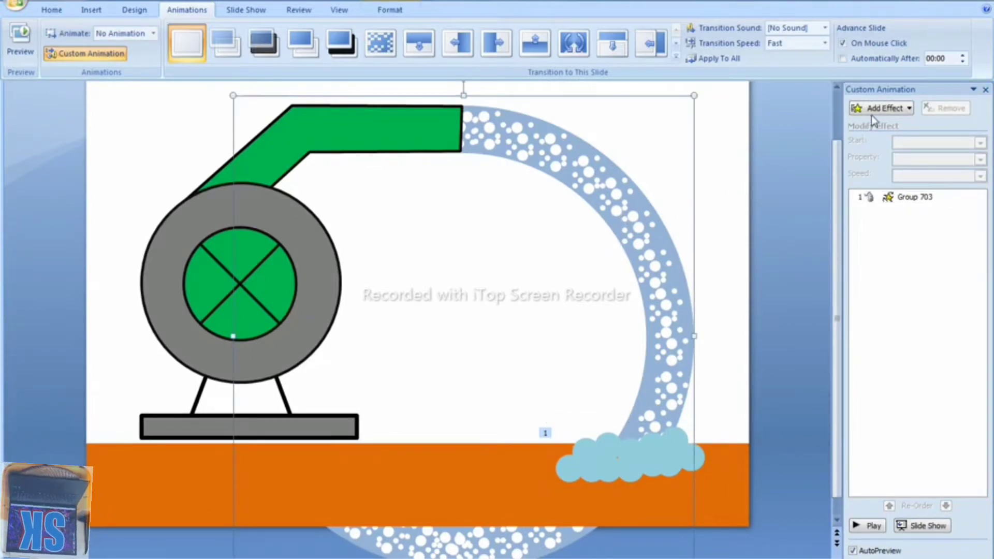
- Give the green fan wheel a Spin emphasis starting With Previous and repeating Until End of Slide
left_click(880, 108)
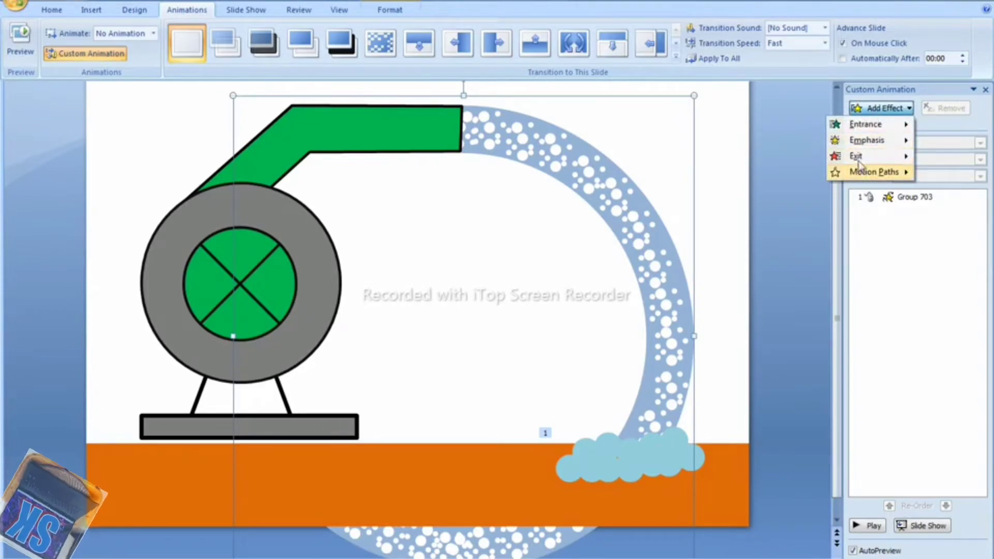
mouse_move(867, 140)
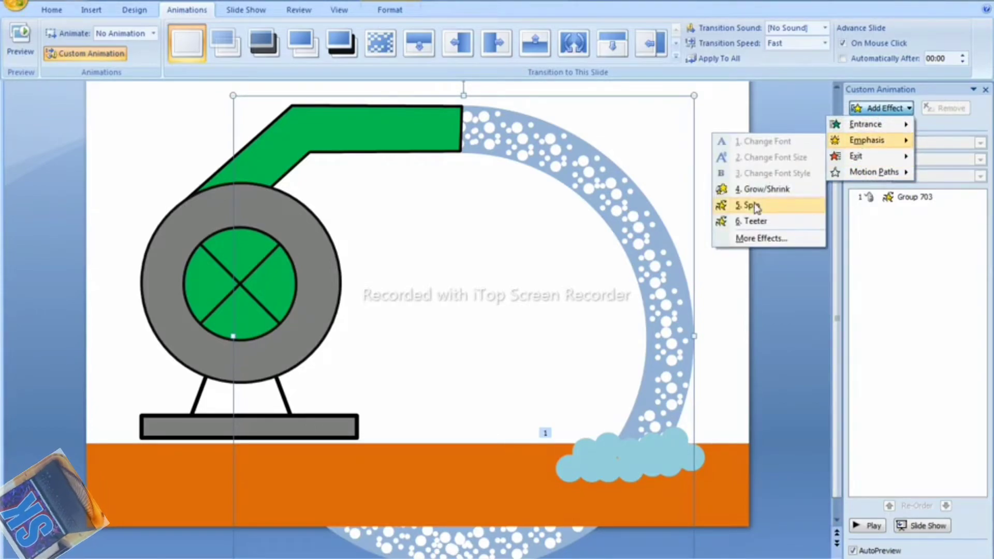
left_click(753, 205)
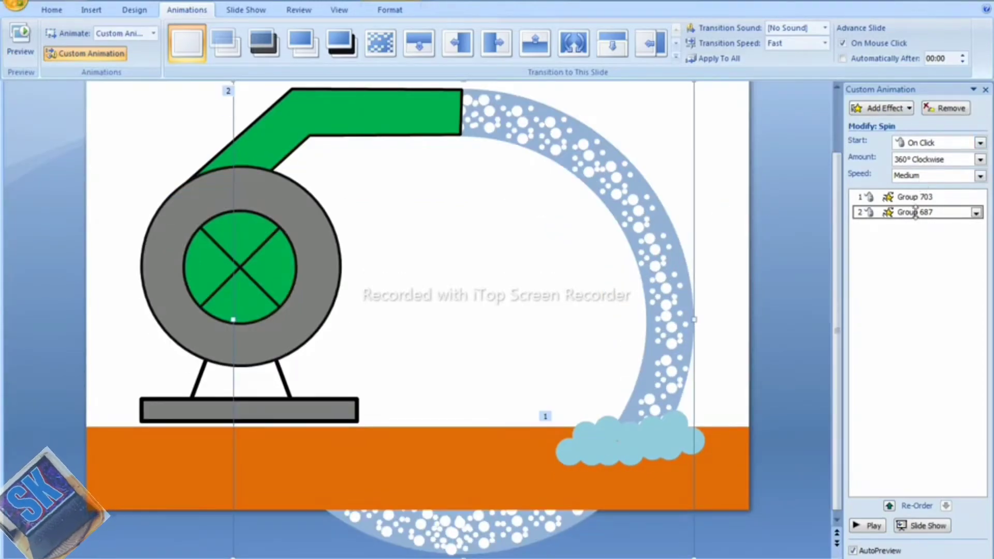
left_click(976, 213)
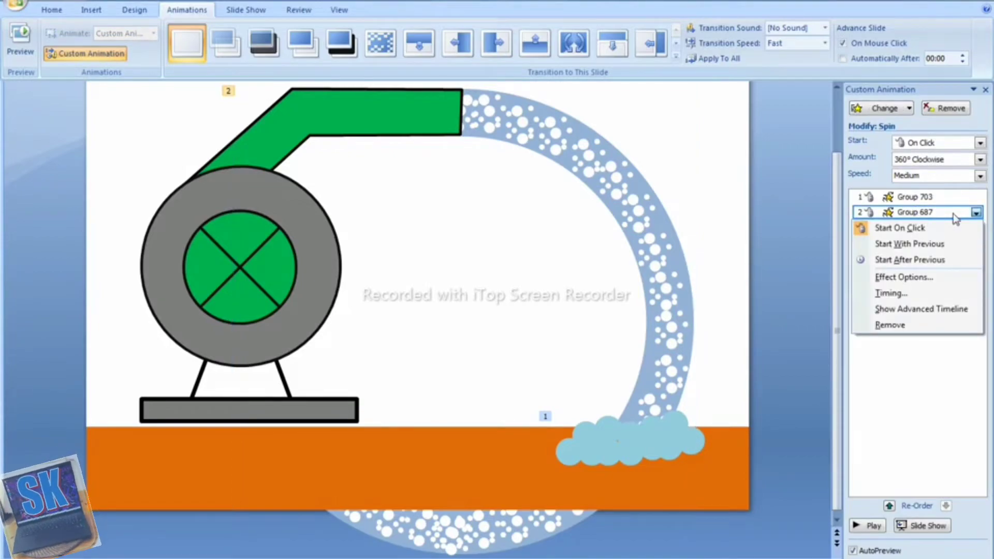
left_click(930, 248)
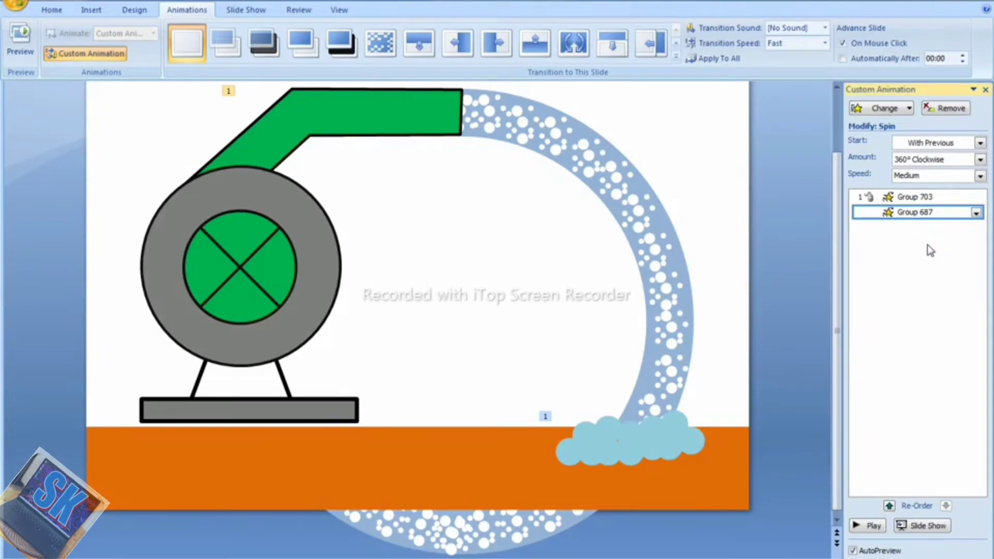
left_click(976, 212)
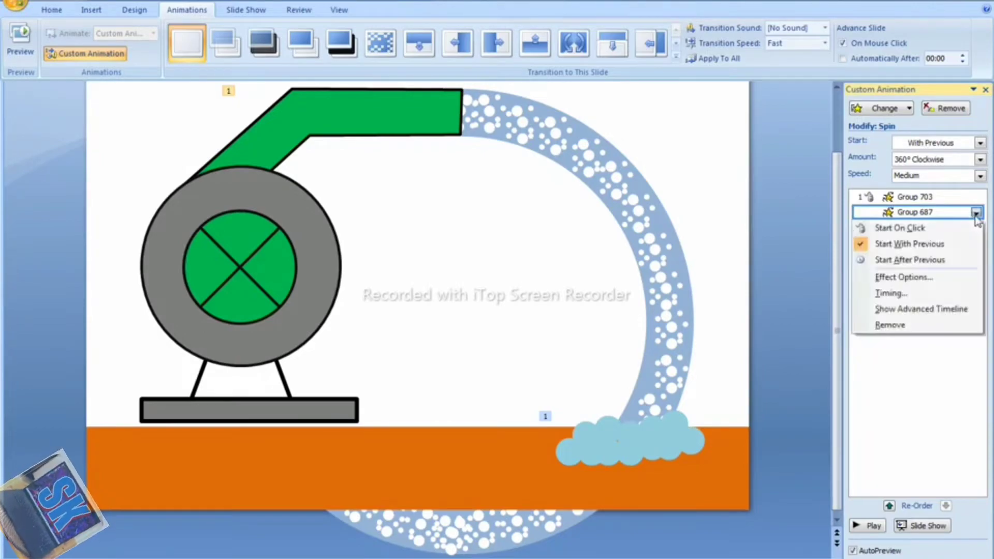
left_click(895, 291)
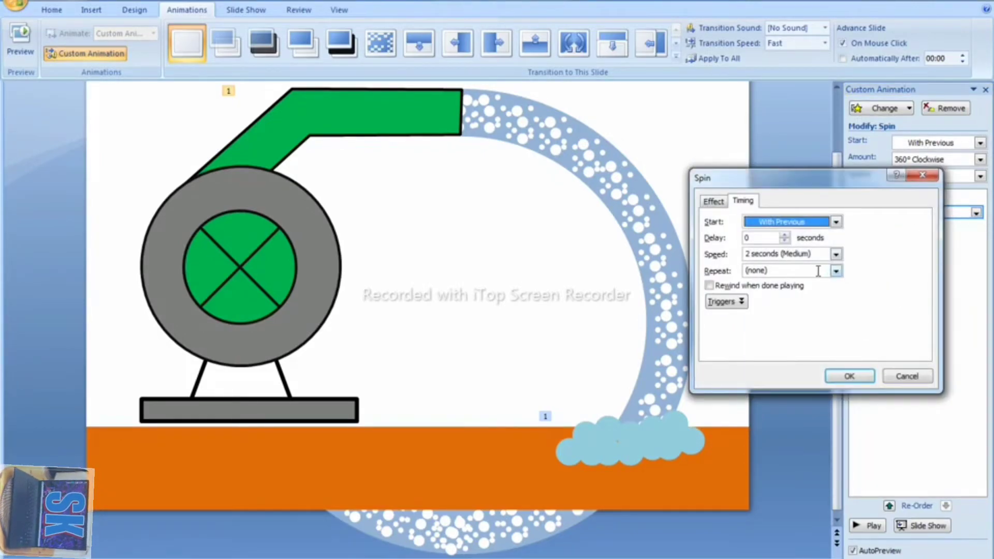
left_click(836, 271)
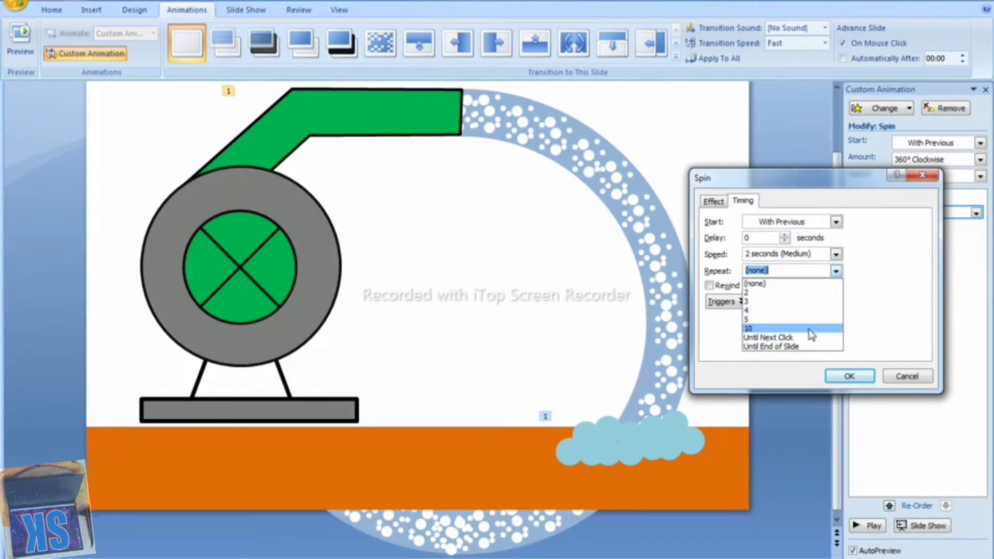
left_click(774, 346)
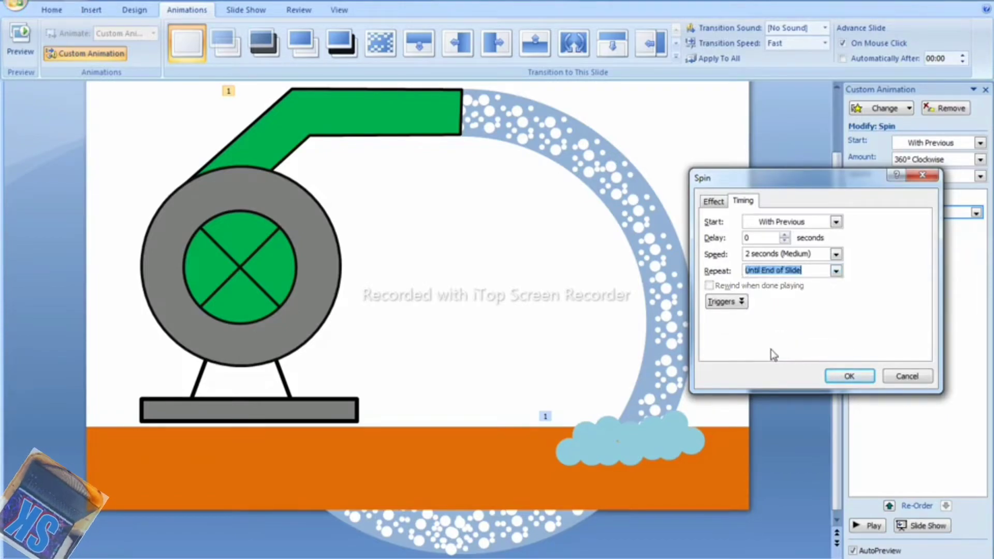
left_click(843, 375)
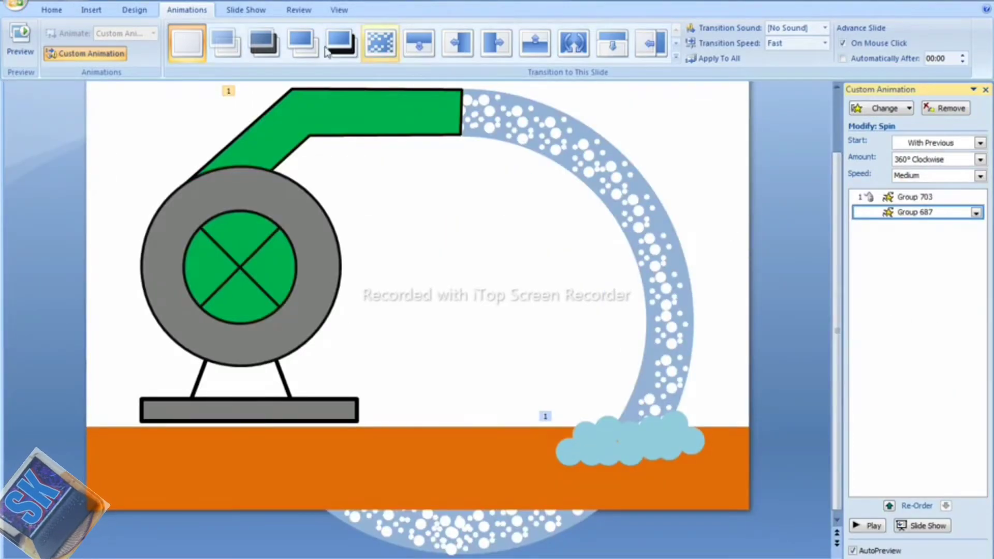
- Draw a small oval circle near the slide's top-right corner
left_click(91, 10)
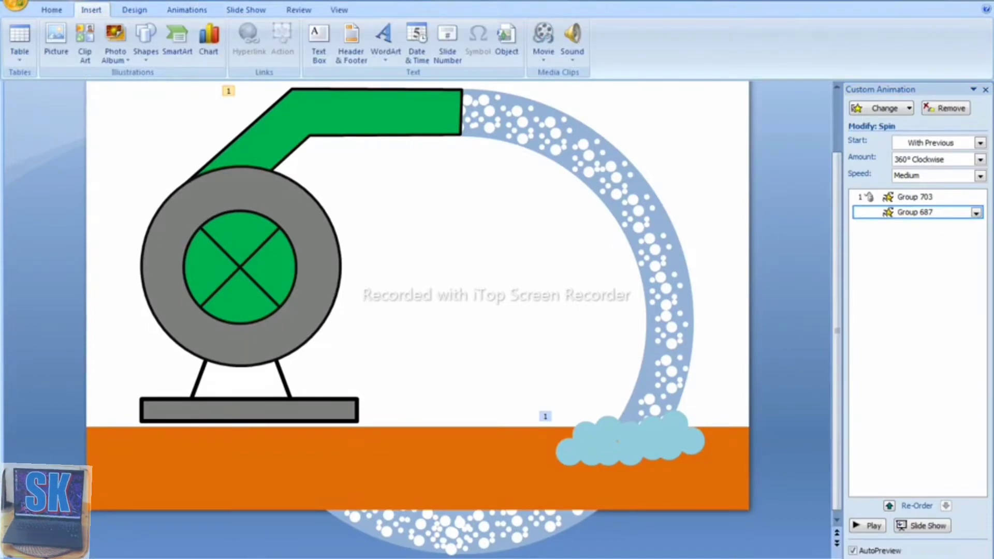
left_click(146, 46)
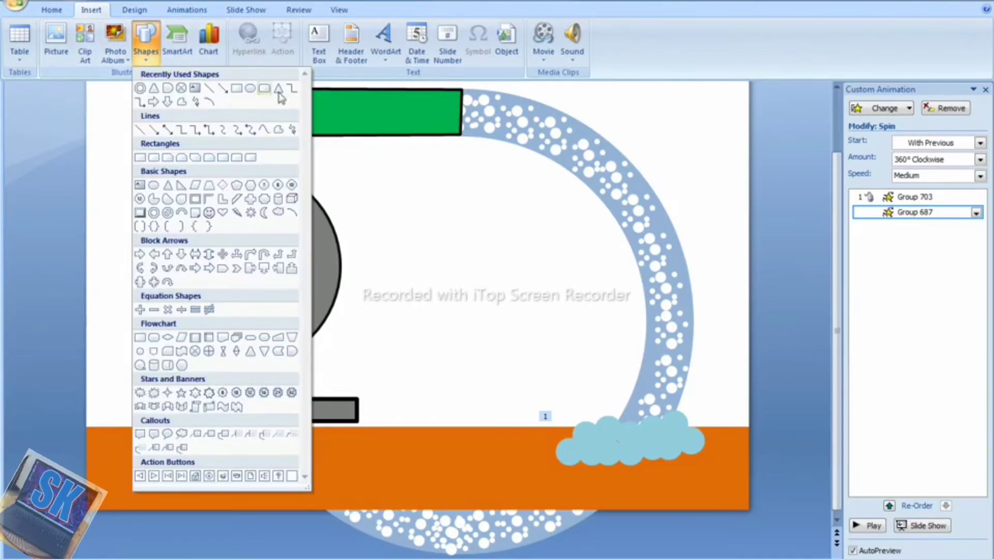
left_click(250, 89)
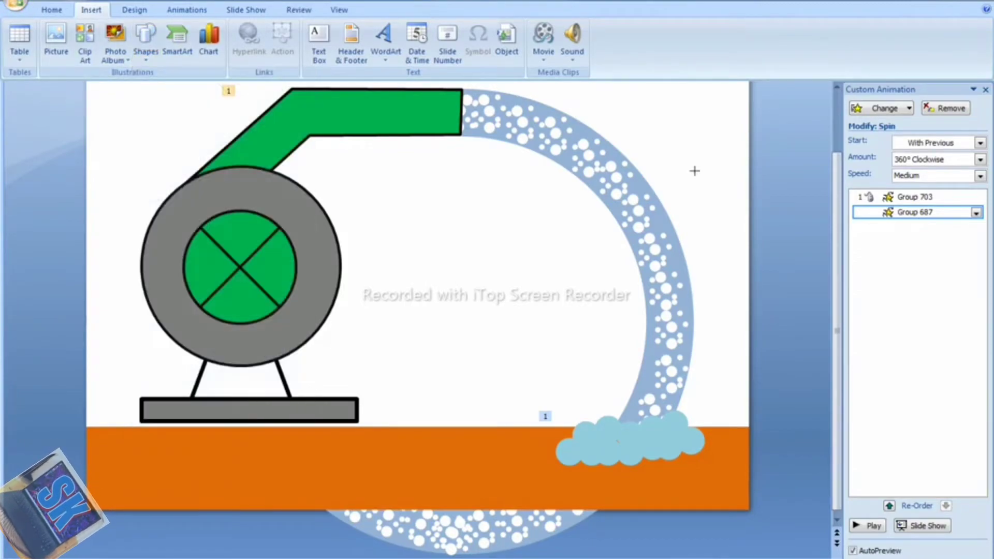
left_click_drag(655, 111, 670, 133)
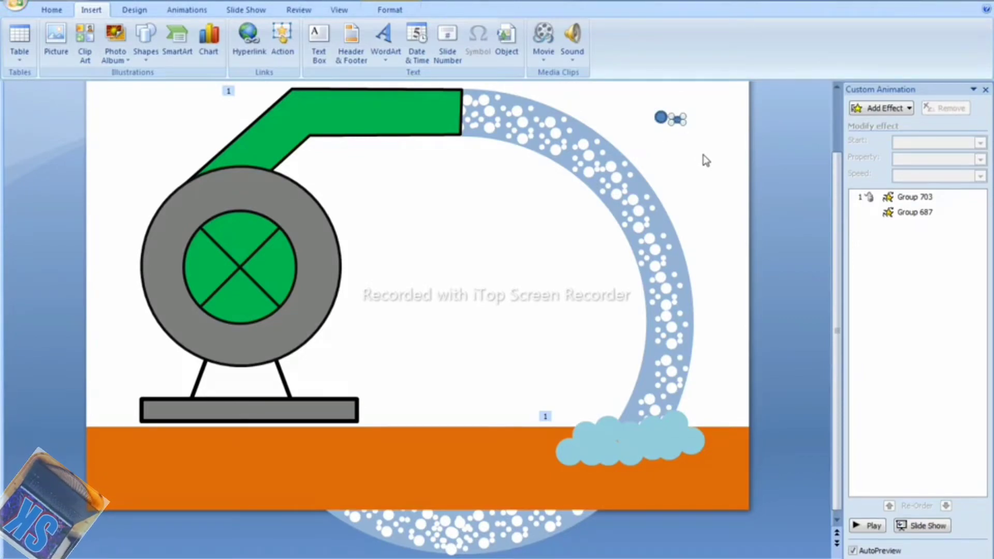
- Duplicate the small oval group twice, nudging each copy down and right along the ring
key("Up")
key("Up")
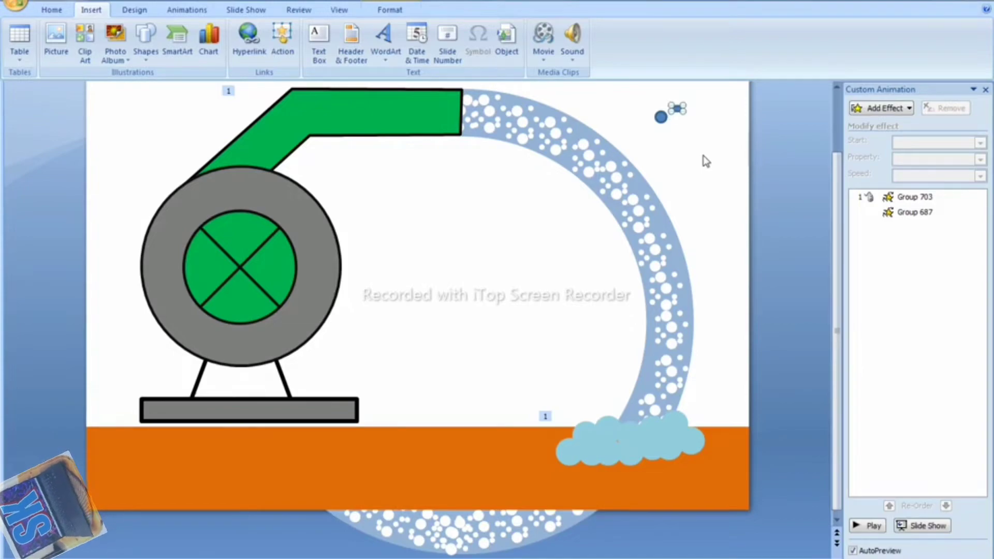
key("ctrl+d")
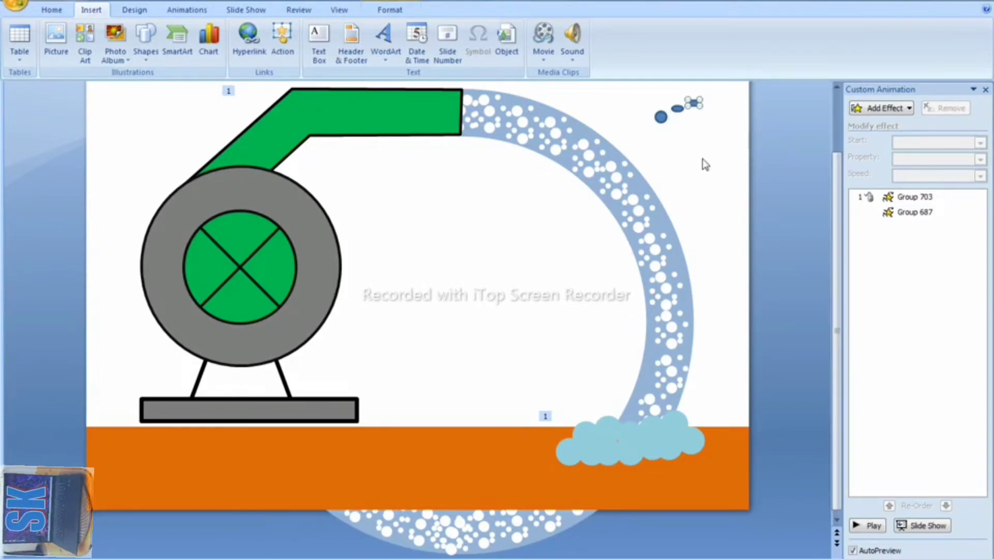
key("Right")
key("Down")
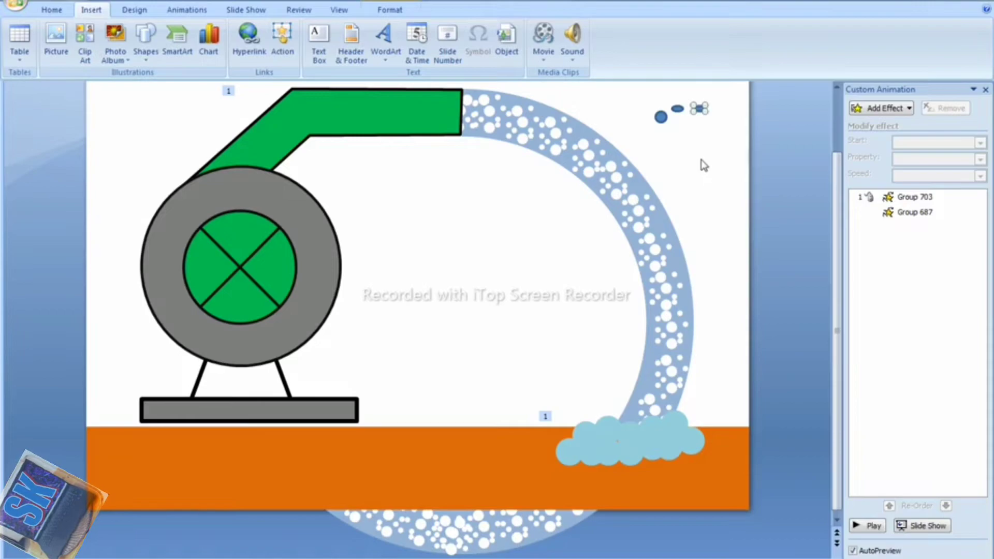
key("ctrl+d")
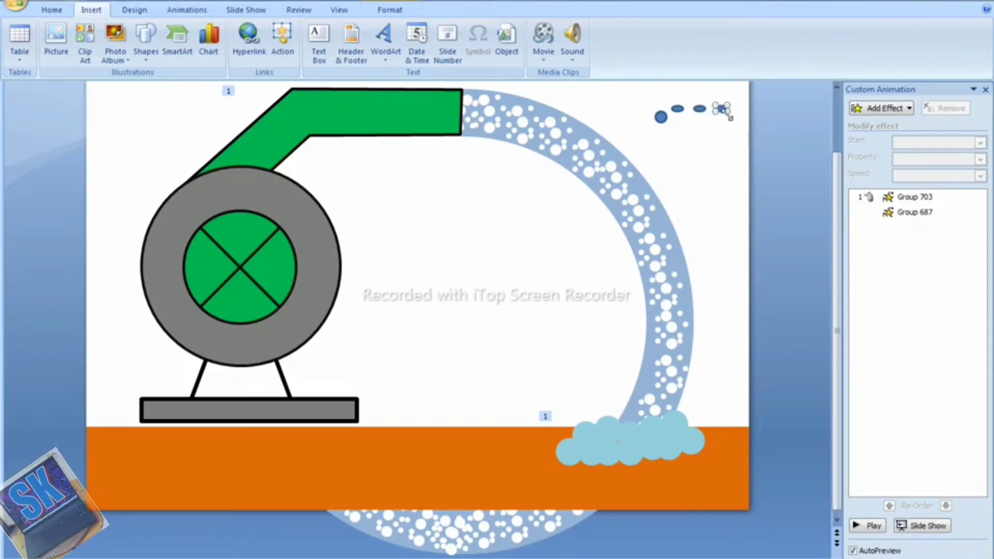
key("Down")
key("Down")
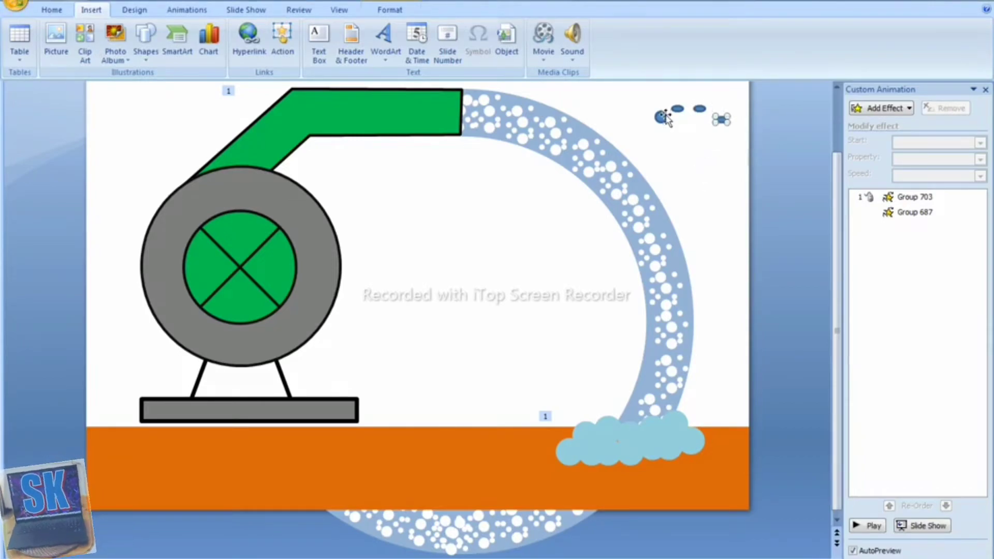
- Duplicate the leftmost blue circle, then reposition, enlarge and copy the small dot into the ring
left_click(663, 115)
key("ctrl+d")
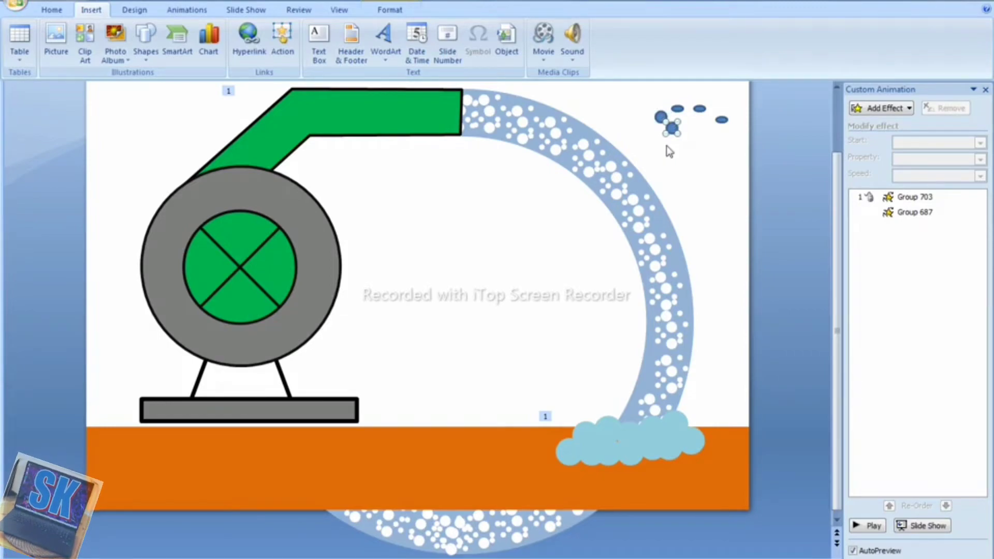
key("Right")
key("Right")
key("Right")
key("Right")
key("Right")
key("Right")
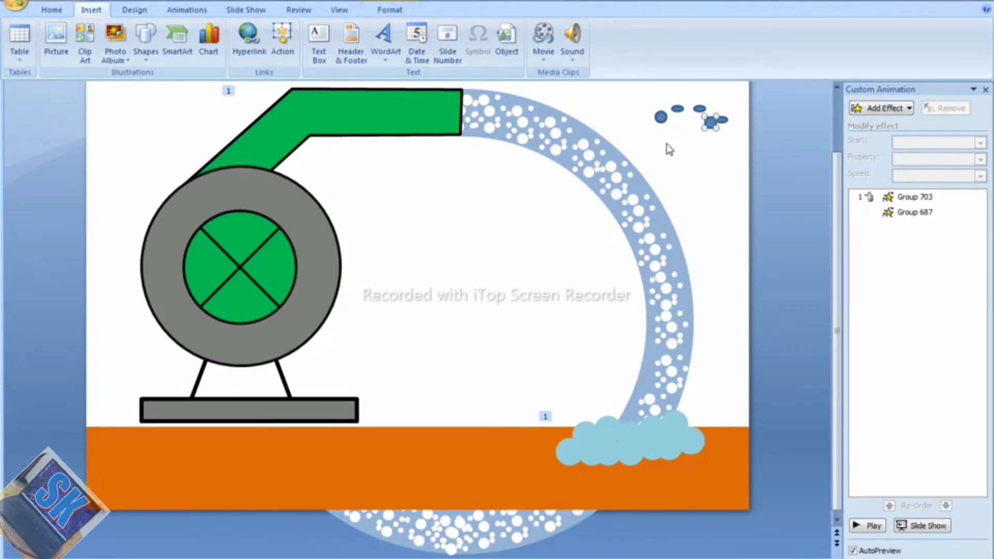
key("Up")
key("Up")
key("Up")
key("Right")
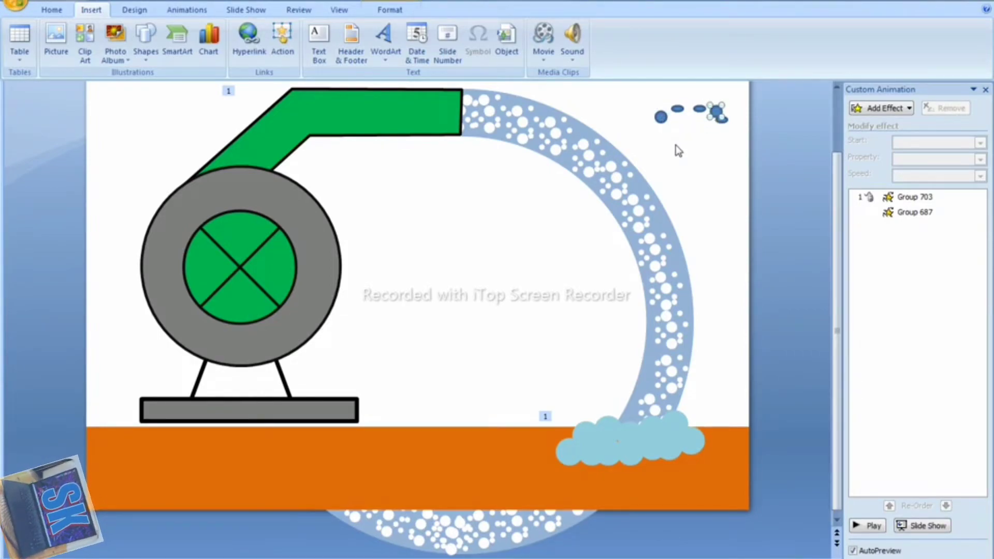
left_click_drag(719, 124, 725, 131)
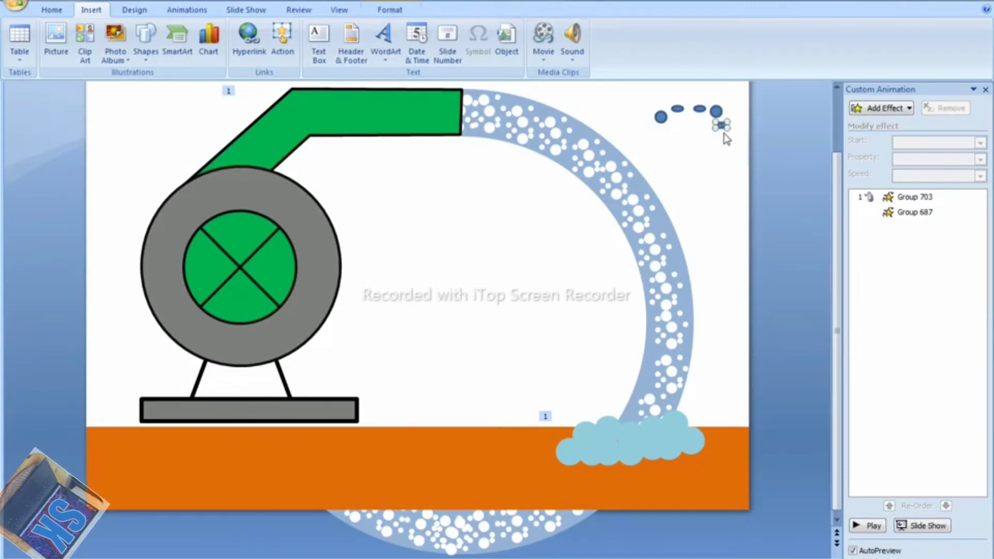
left_click_drag(722, 125, 721, 139)
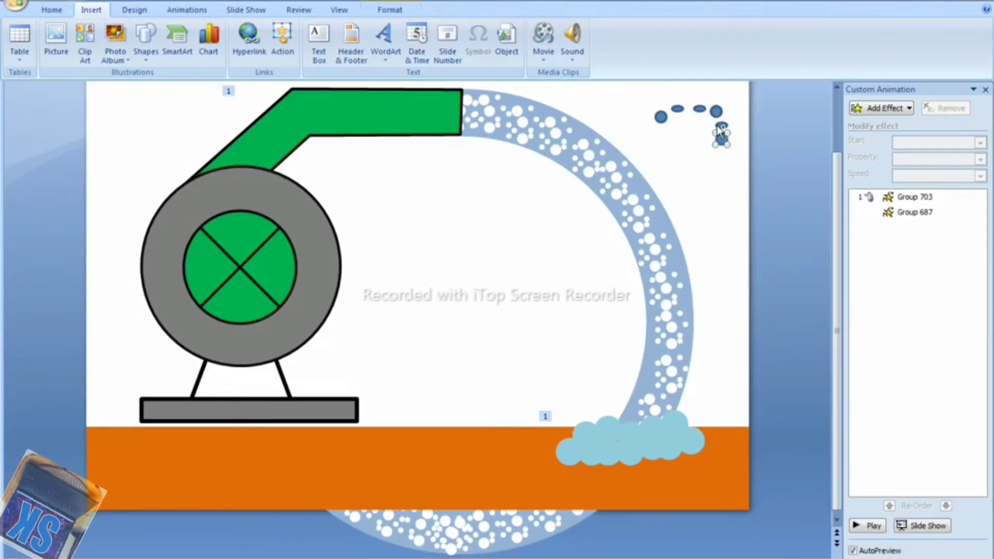
key("ctrl+d")
key("Left")
key("Left")
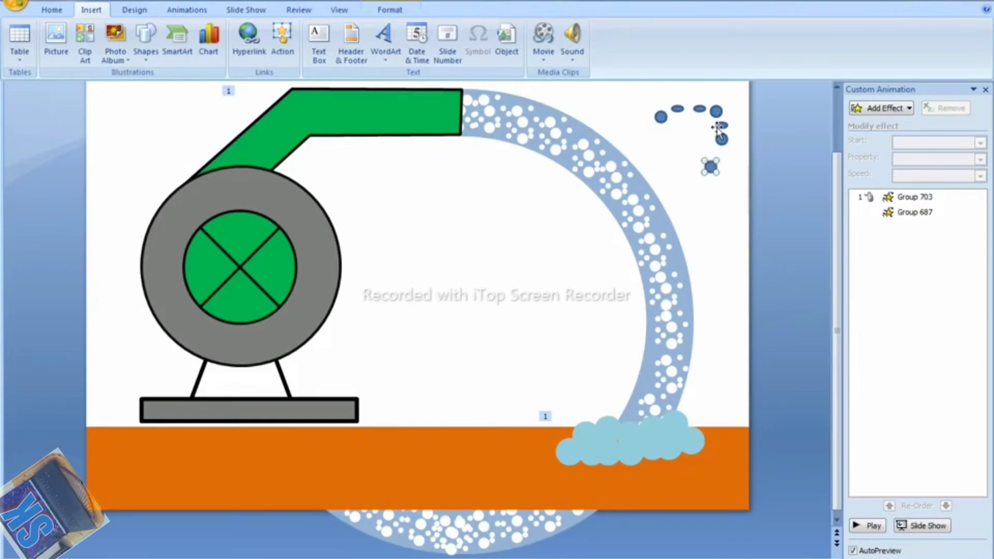
key("Left")
key("Left")
key("Up")
- Move the small oval on the ring's right down and left along the ring's bottom
left_click(721, 137)
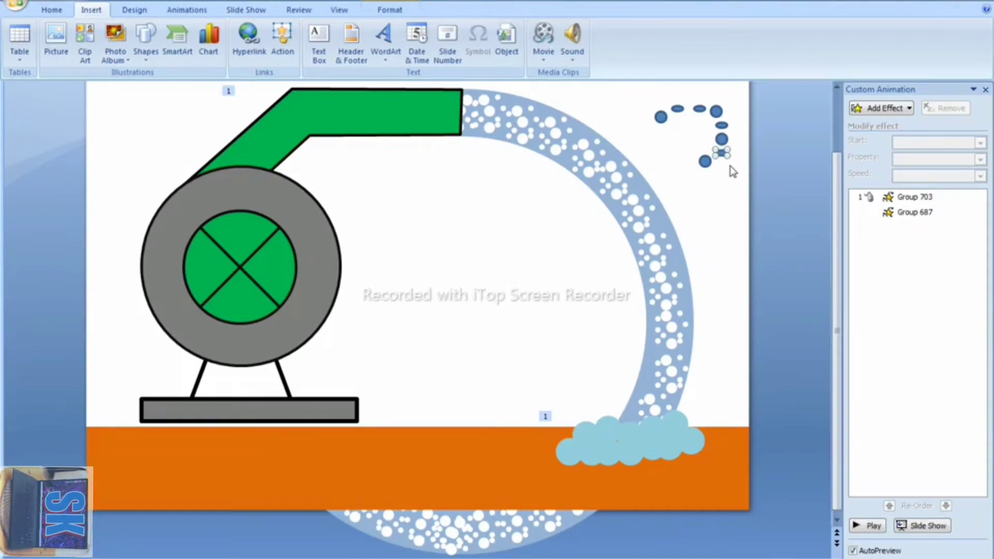
left_click(699, 165)
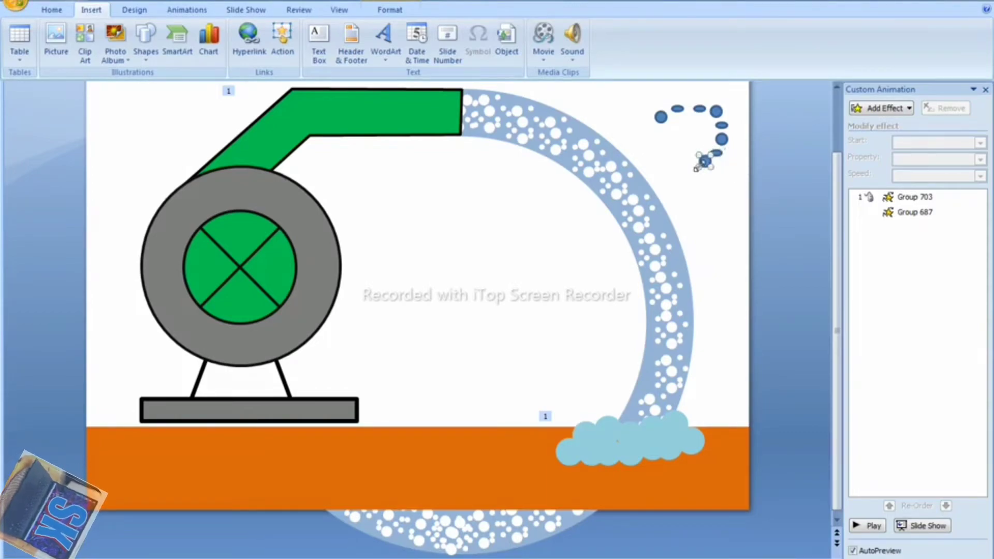
left_click(729, 182)
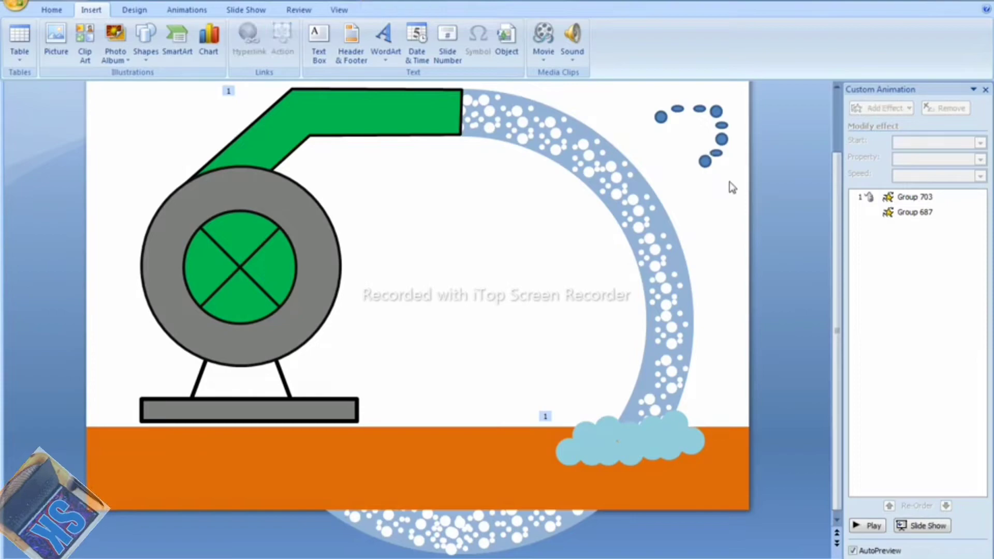
left_click(718, 152)
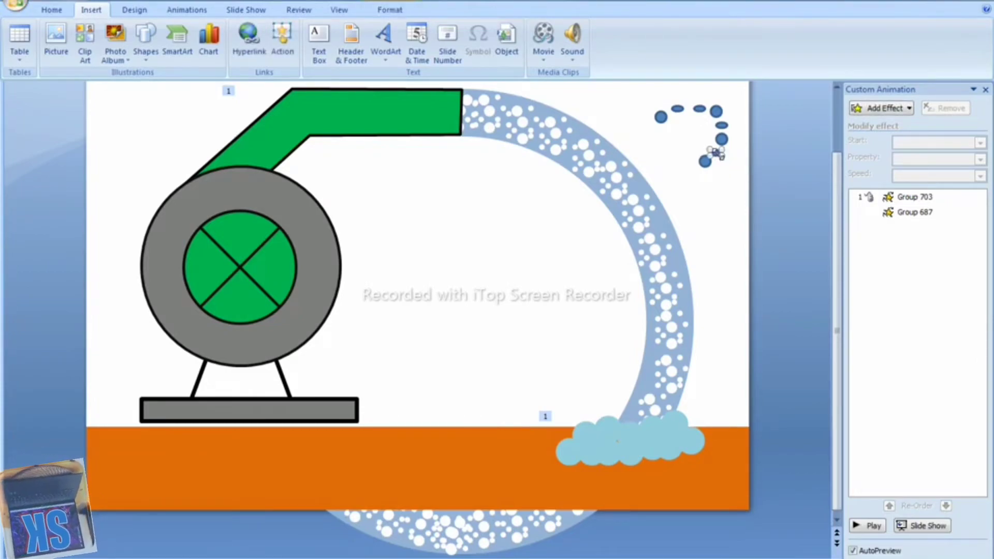
left_click_drag(716, 152, 720, 158)
key("Left")
key("Left")
key("Left")
key("Left")
key("Left")
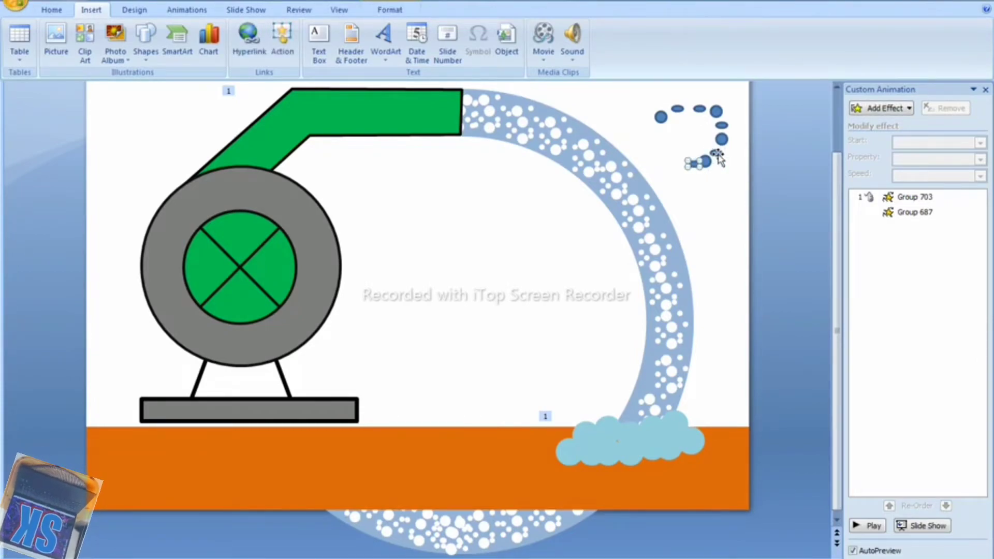
key("Left")
key("Left")
key("Left")
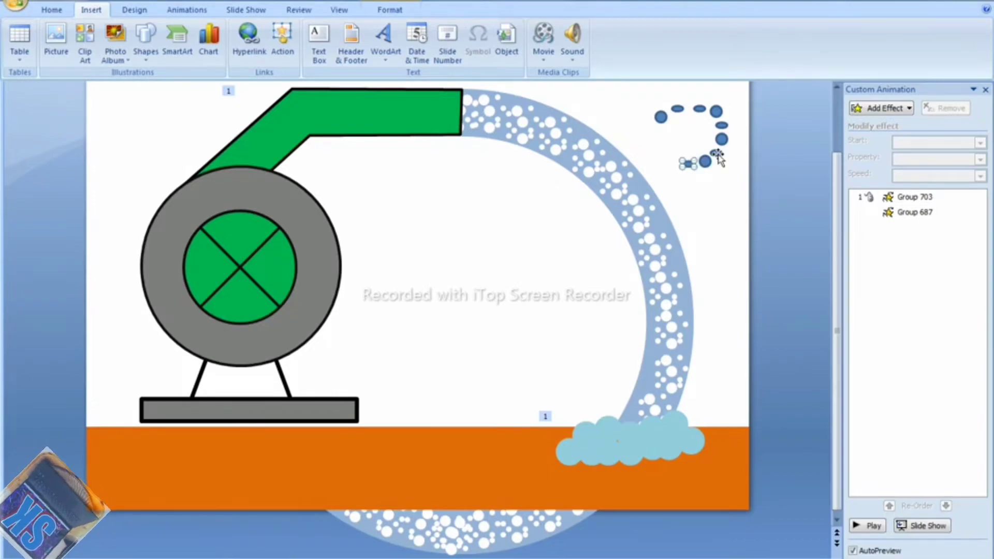
key("ctrl+Right")
key("ctrl+Right")
key("ctrl+Right")
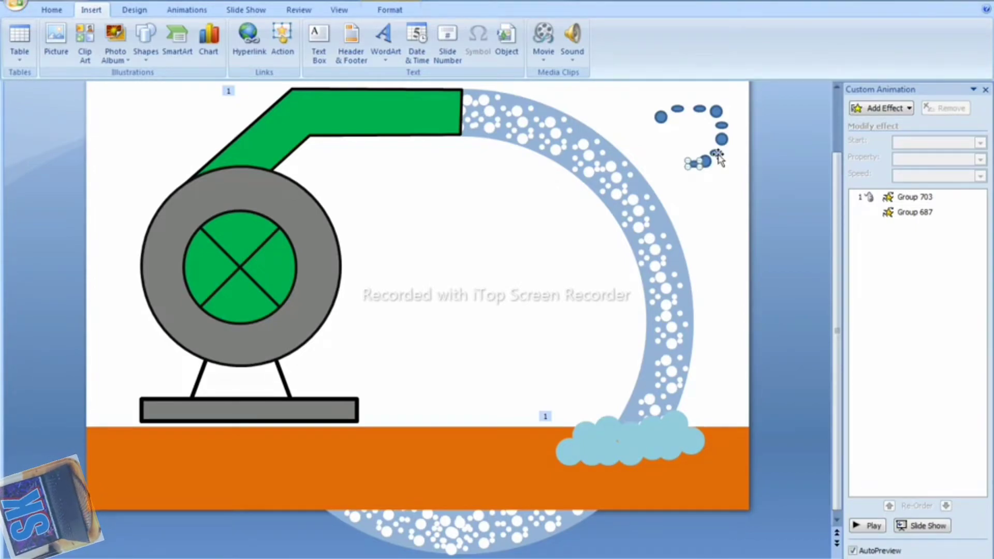
key("ctrl+Right")
key("Left")
key("Down")
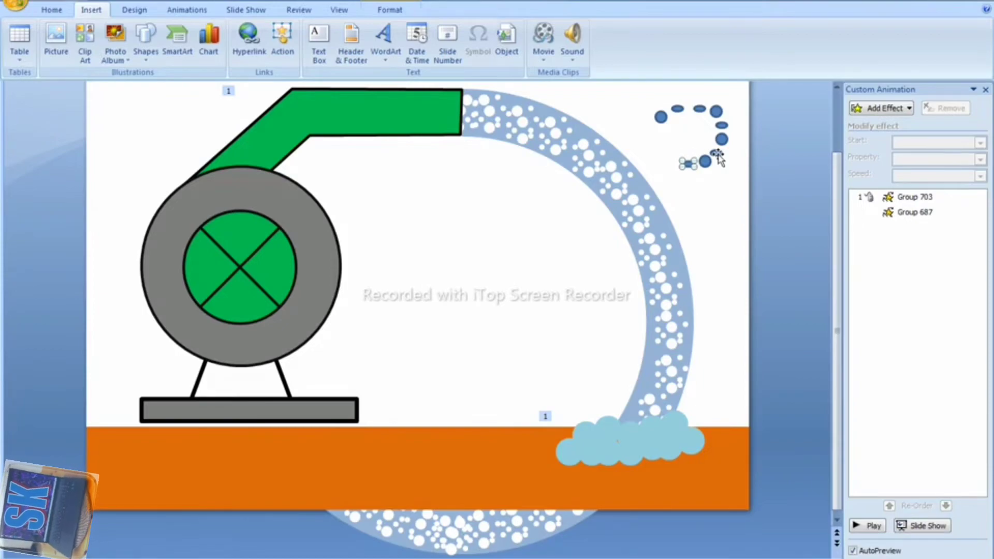
- Duplicate that oval and shift the copy up the ring's left side
key("ctrl+d")
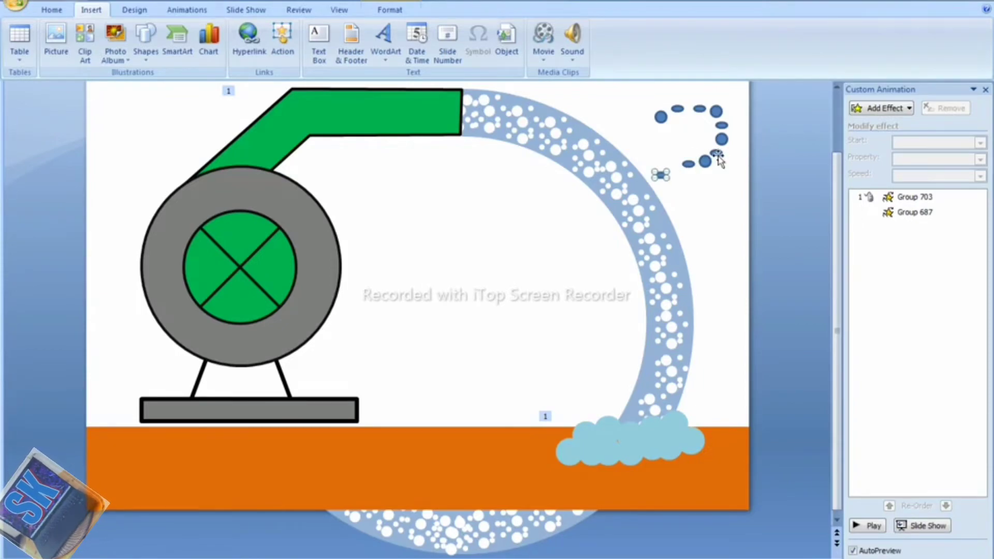
key("Up")
key("Up")
key("Up")
key("Up")
key("Up")
key("Up")
key("Left")
key("Up")
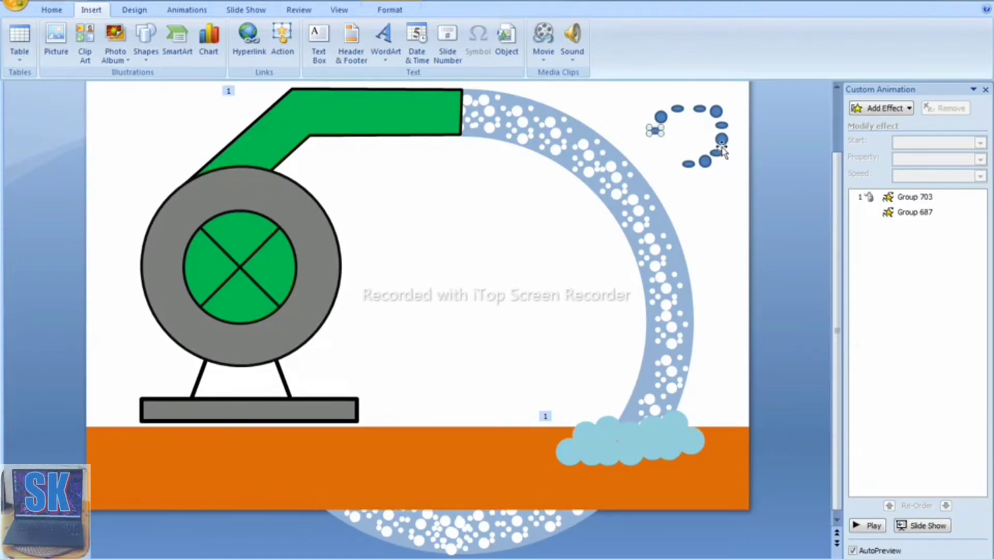
- Duplicate the top-left circle twice, placing the copies into the ring's gaps
left_click(662, 117)
key("ctrl+d")
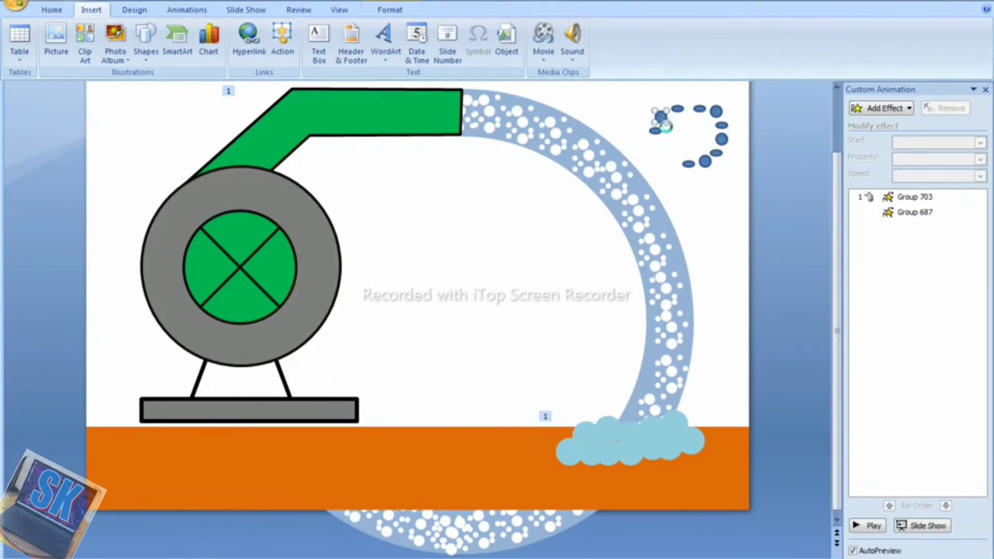
key("Down")
key("Down")
key("Down")
key("Down")
key("Left")
key("Left")
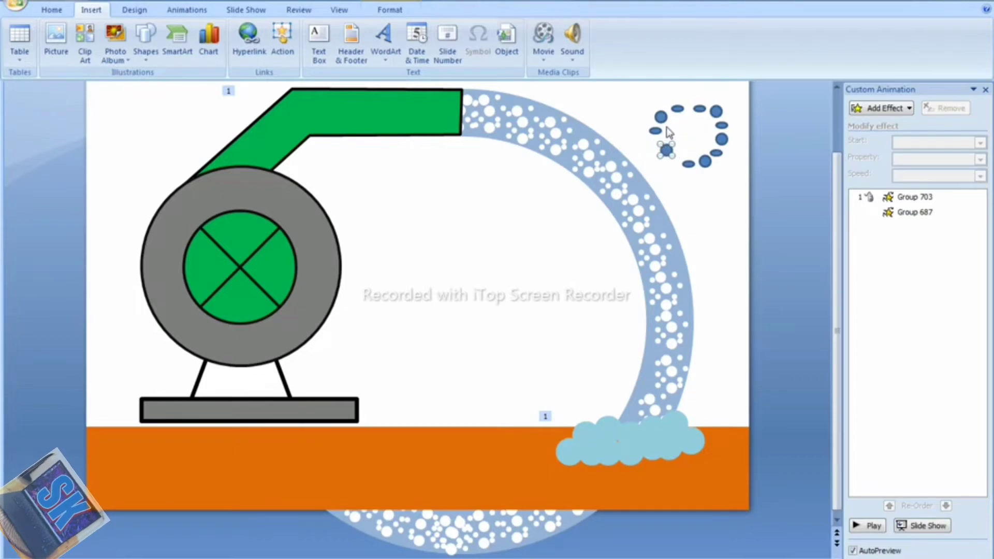
key("Left")
key("Left")
key("Left")
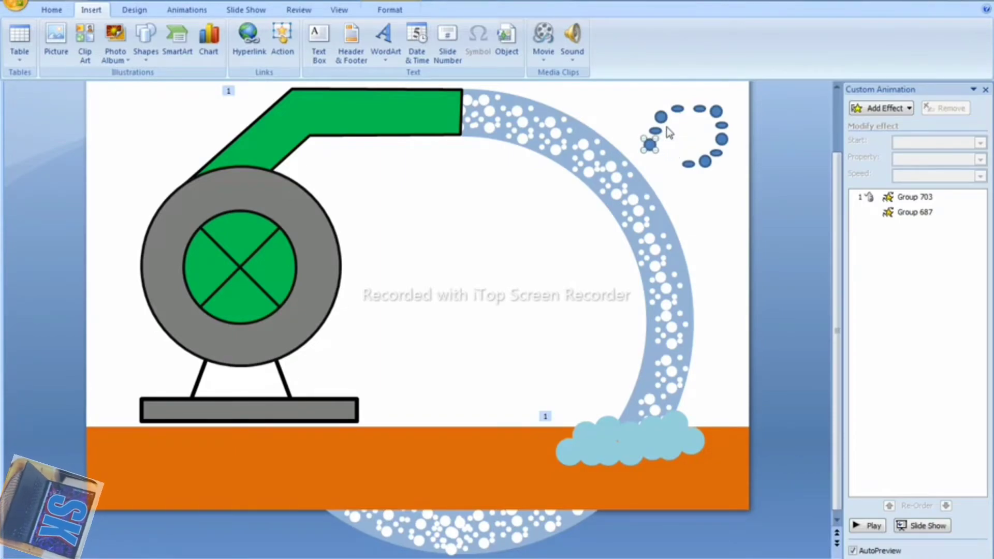
key("ctrl+d")
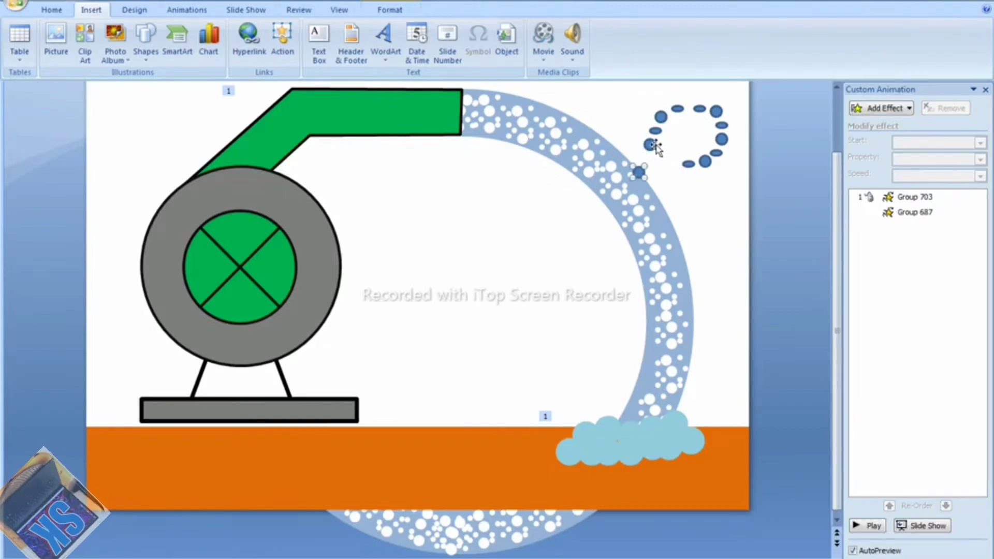
key("Up")
key("Up")
key("Right")
key("Right")
key("Right")
key("Right")
key("Right")
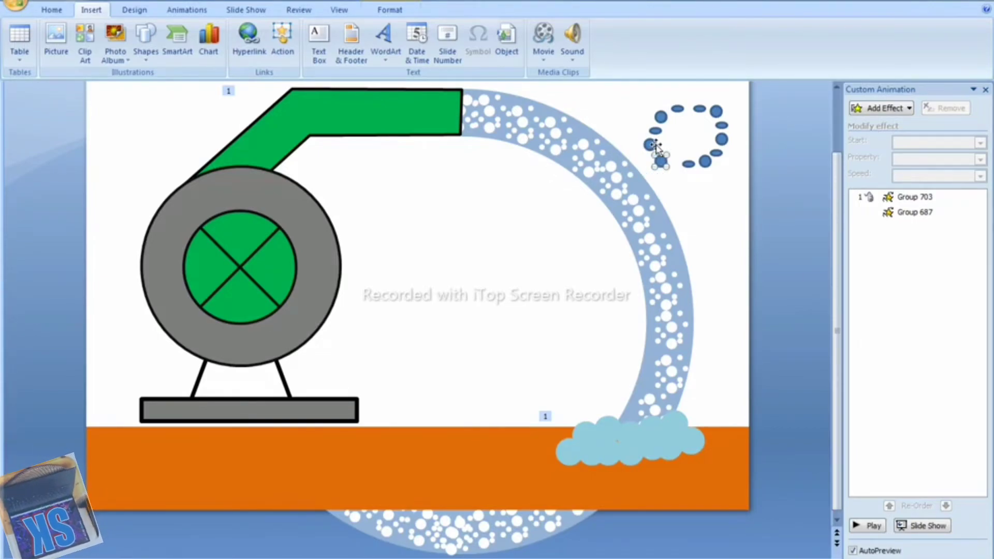
key("Right")
key("Right")
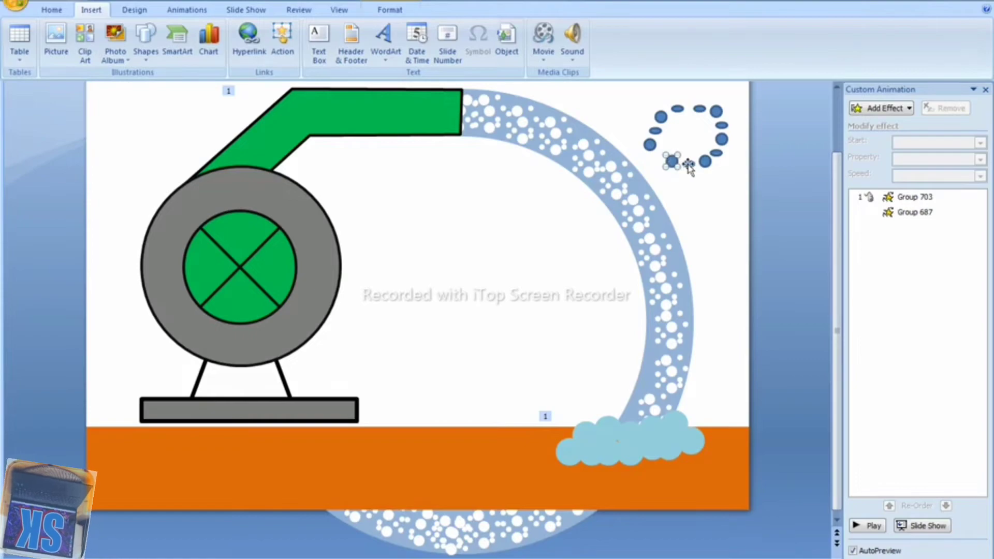
- Copy a small dash from the ring's bottom and nudge it into the remaining gap
left_click(687, 167)
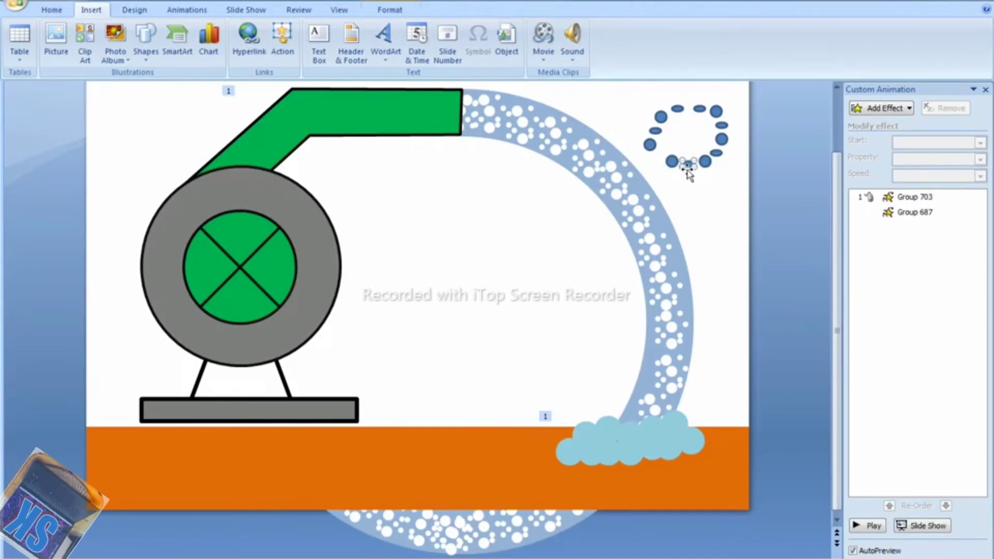
left_click_drag(690, 175, 689, 175)
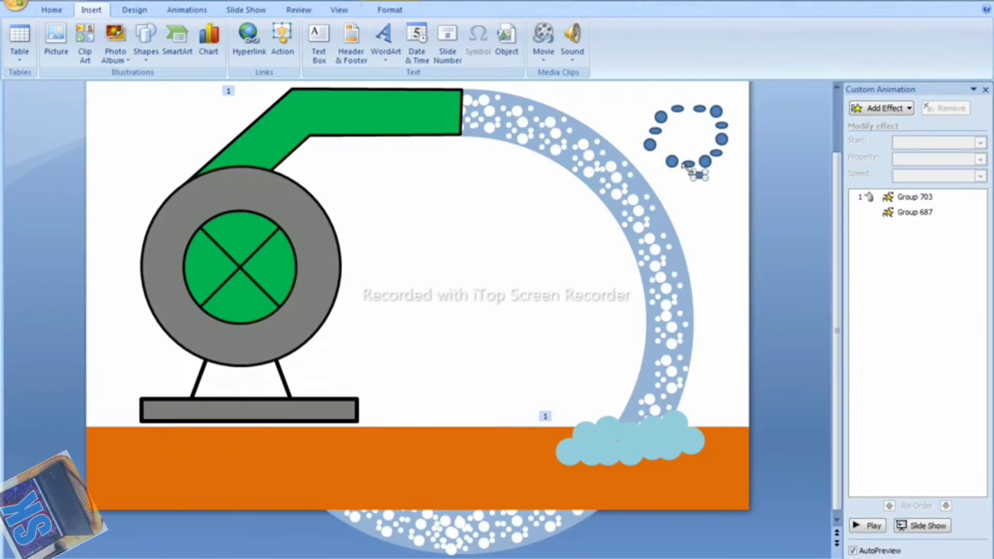
key("Left")
key("Left")
key("Left")
key("Up")
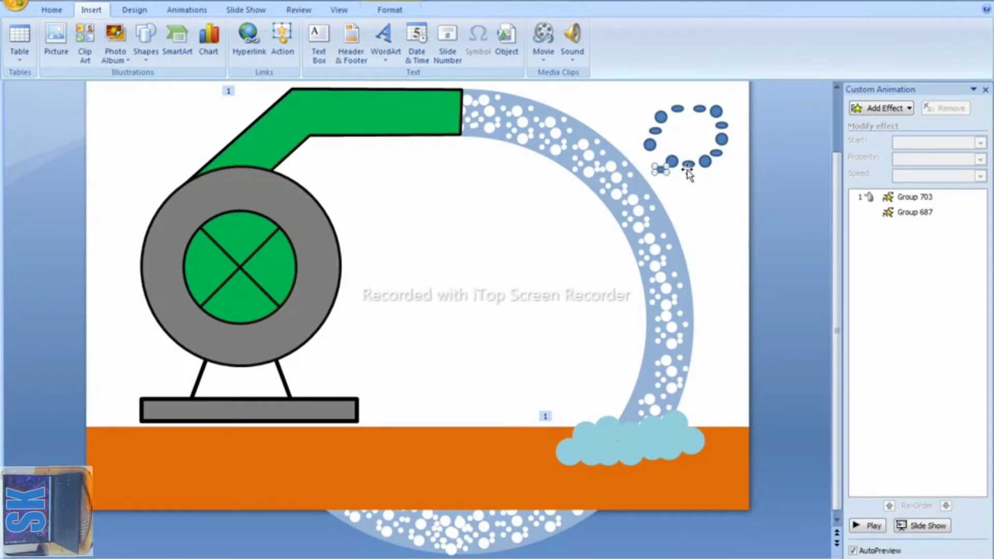
key("Up")
key("Up")
key("Up")
key("Up")
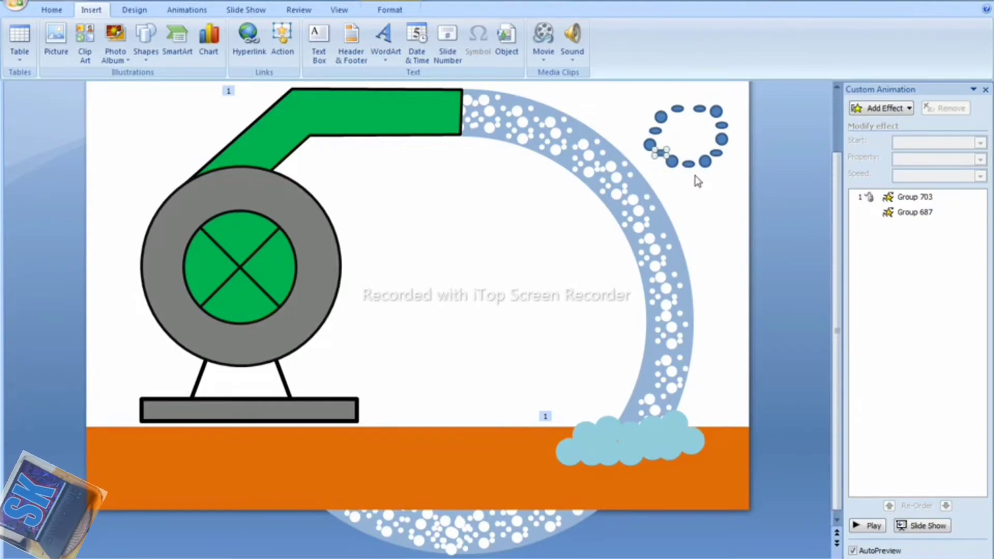
key("Left")
key("Left")
key("Left")
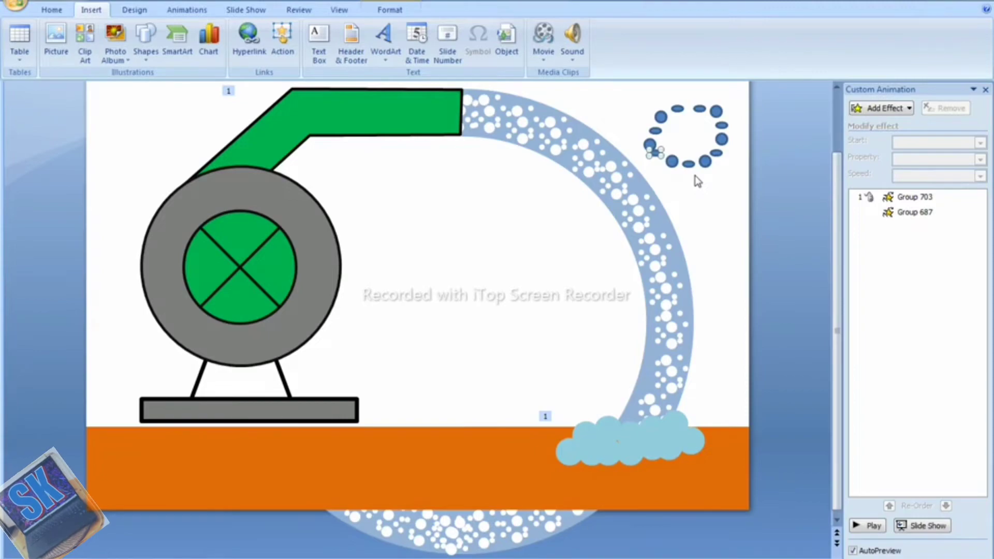
left_click(717, 196)
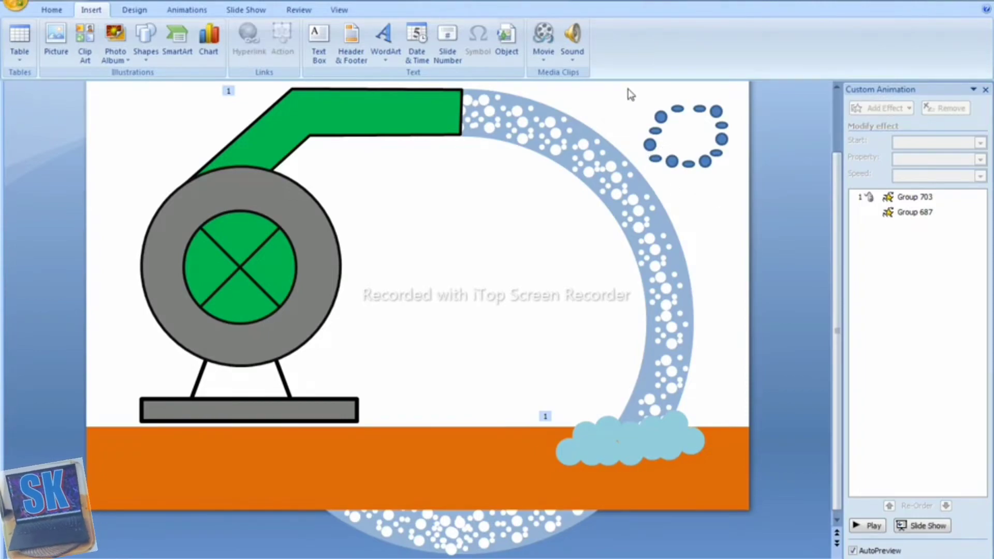
- Select all the ring's dots and dashes and group them into one object
left_click_drag(627, 92, 740, 196)
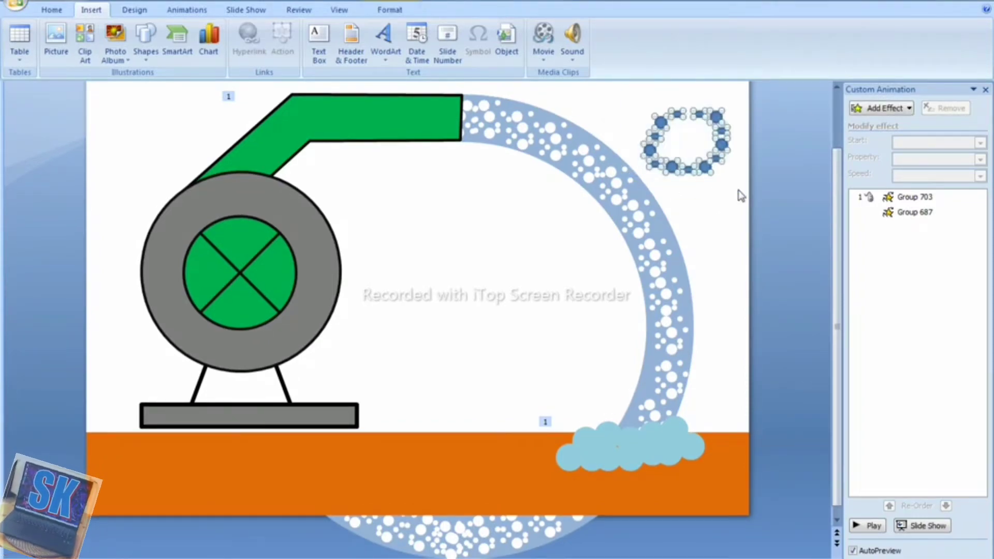
left_click(390, 10)
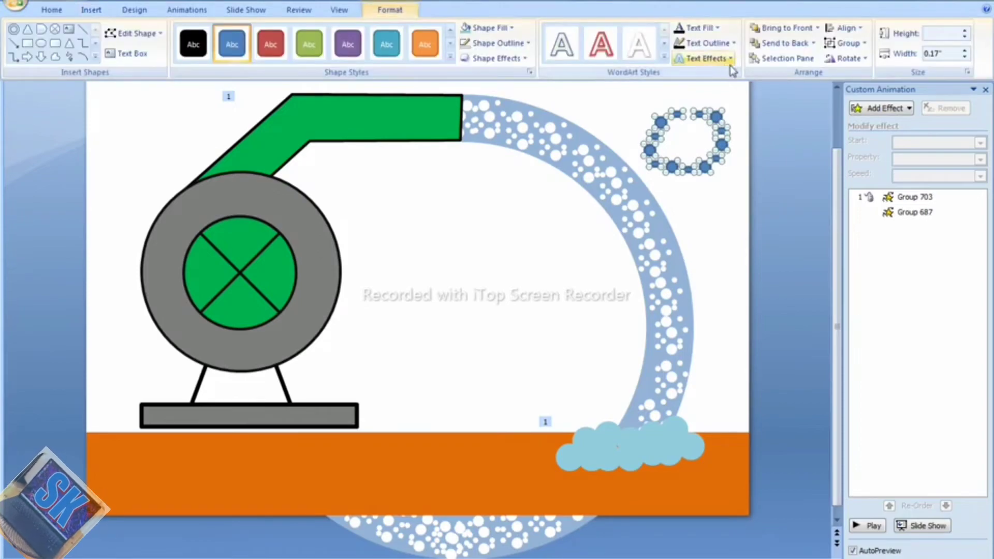
left_click(859, 46)
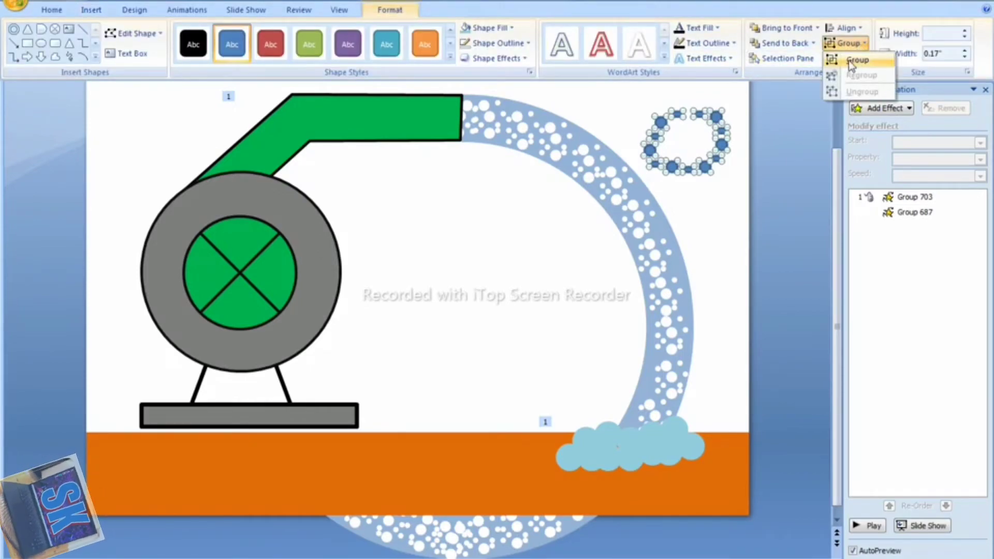
left_click(845, 60)
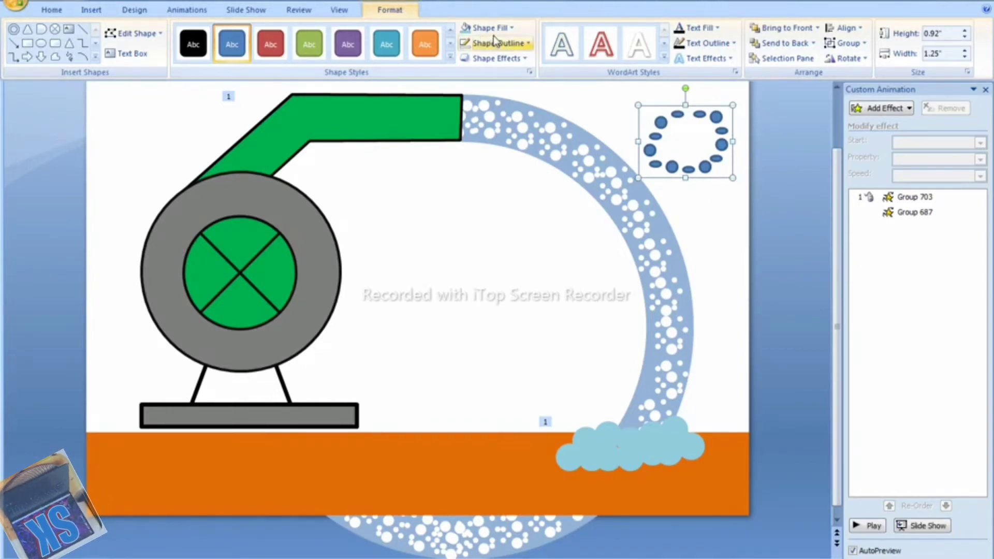
- Give the grouped ring's dots a grey fill with no outline
left_click(507, 28)
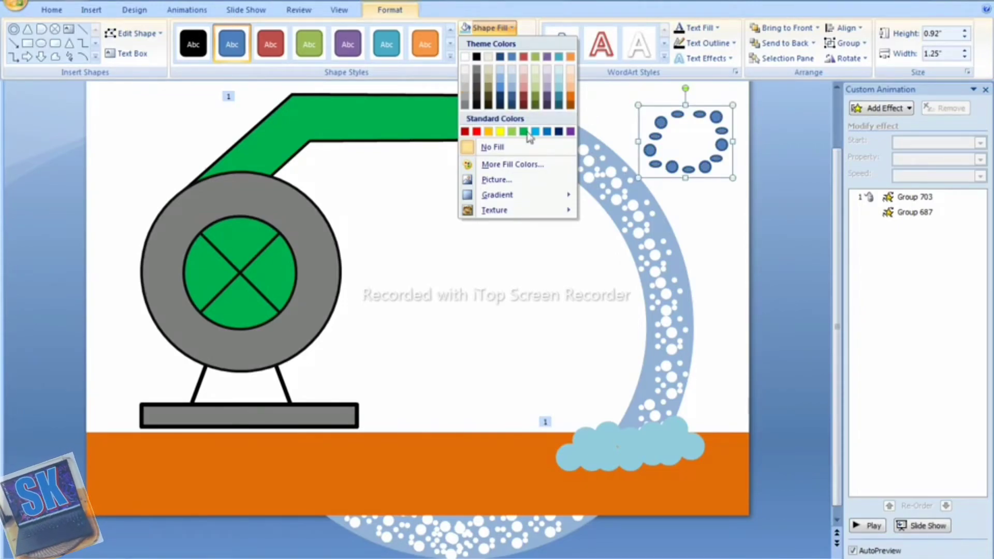
left_click(490, 133)
left_click(499, 43)
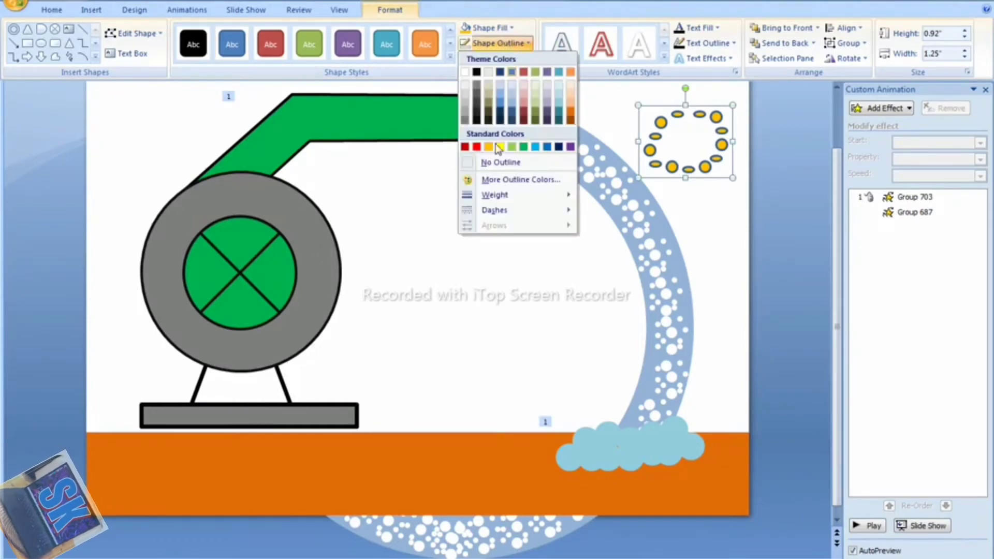
left_click(497, 163)
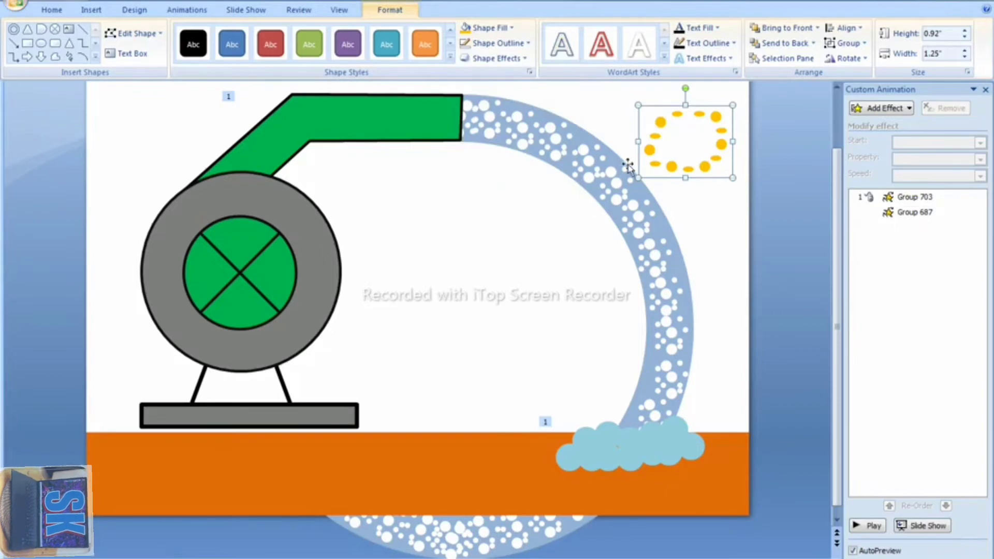
left_click(496, 32)
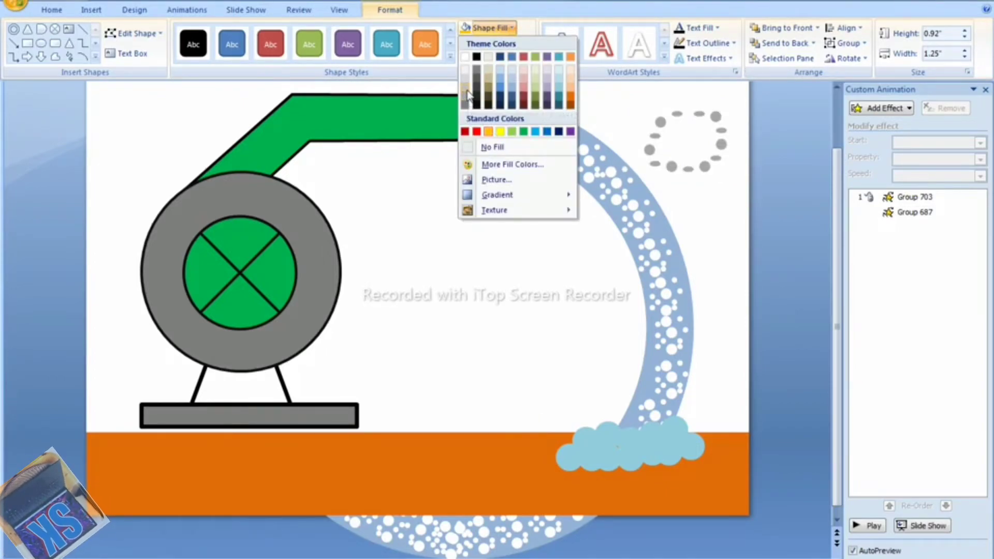
left_click(466, 100)
mouse_move(663, 150)
left_mouse_down()
mouse_move(592, 428)
mouse_move(642, 228)
left_mouse_up()
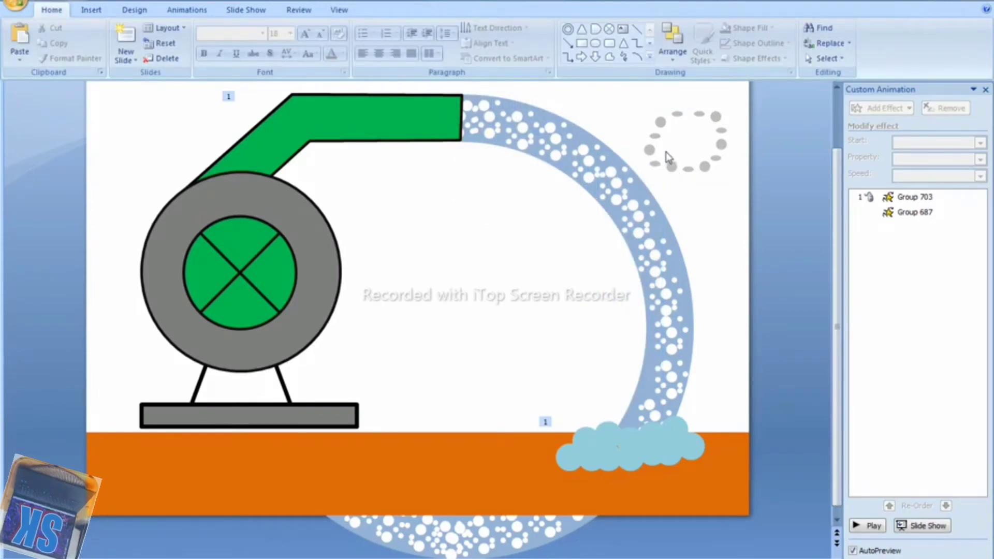
- Drag the grey dotted ring down onto the light-blue cloud and nudge it into position
left_click(691, 170)
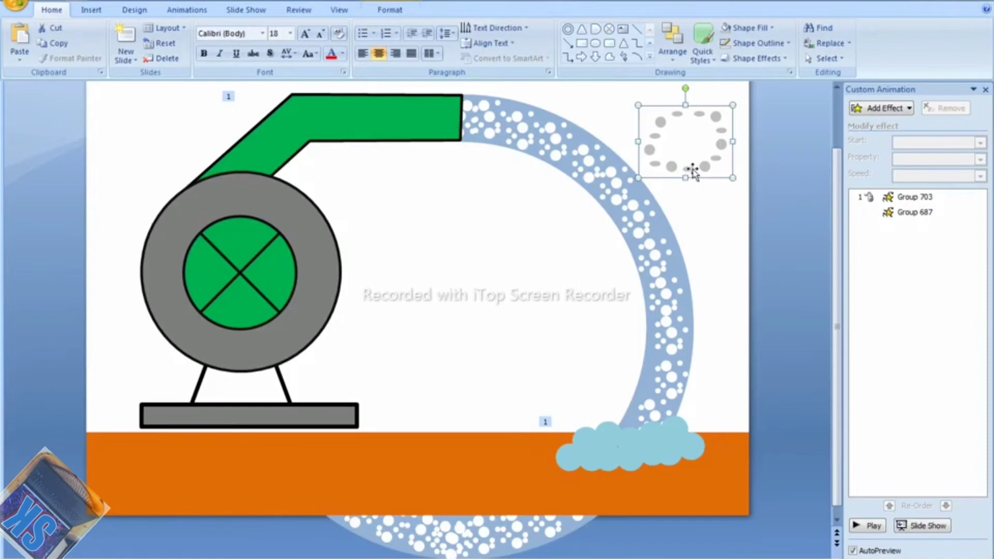
left_click_drag(692, 169, 607, 438)
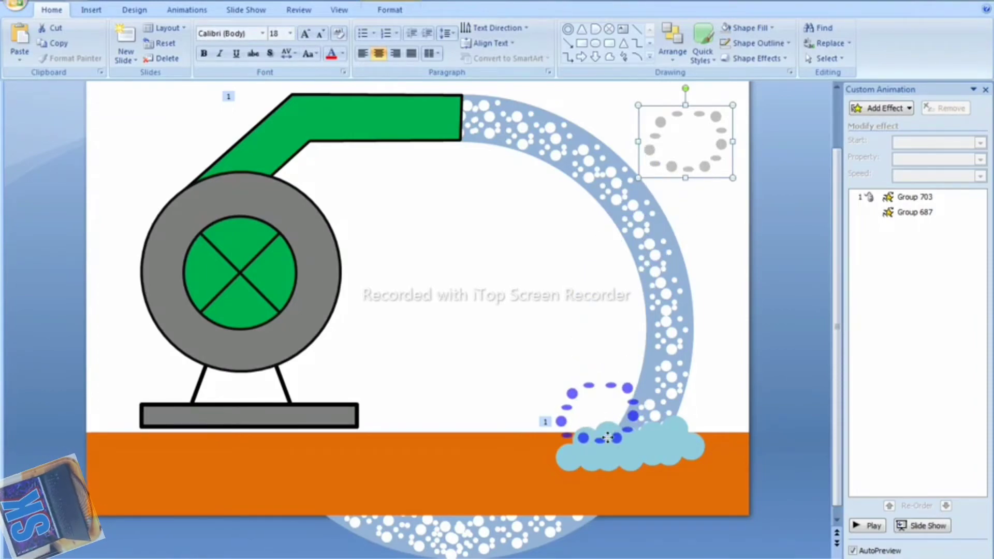
left_click_drag(607, 437, 611, 450)
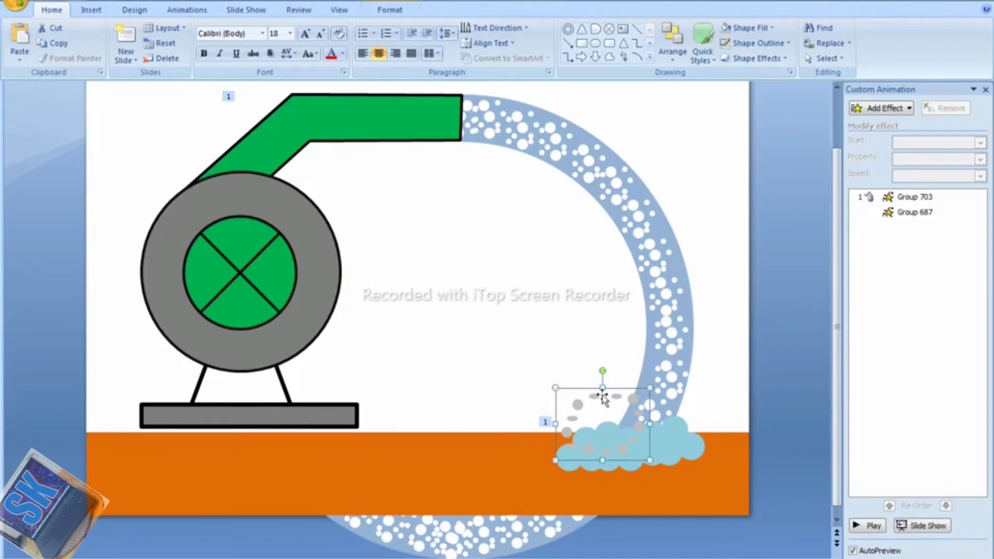
key("ctrl+z")
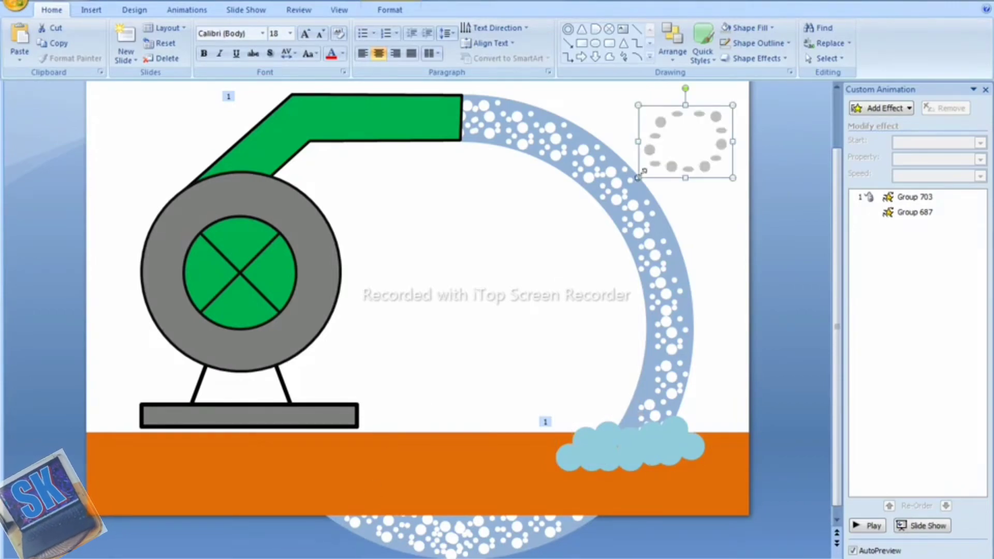
mouse_move(682, 201)
left_mouse_down()
mouse_move(611, 440)
mouse_move(621, 486)
left_mouse_up()
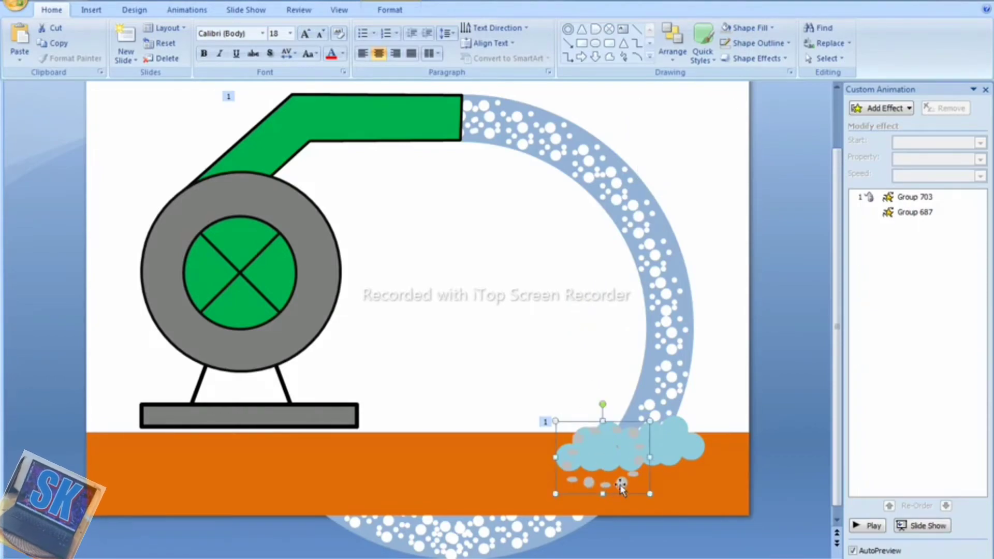
key("Up")
key("Up")
key("Up")
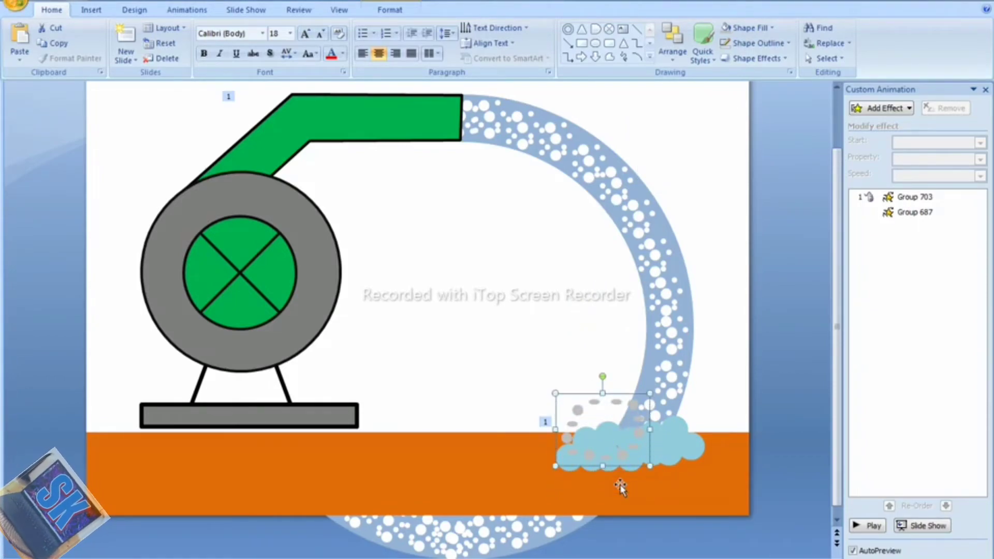
key("Right")
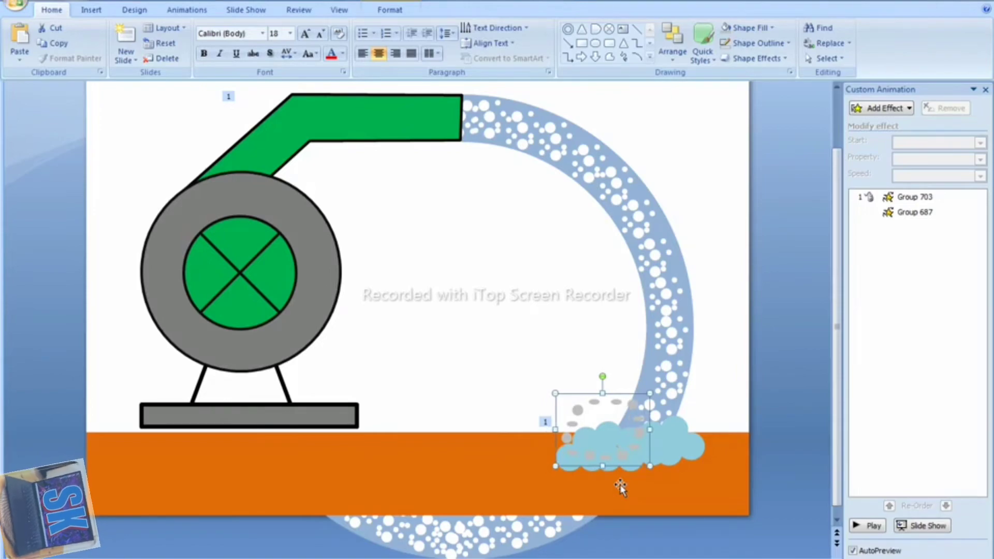
key("Down")
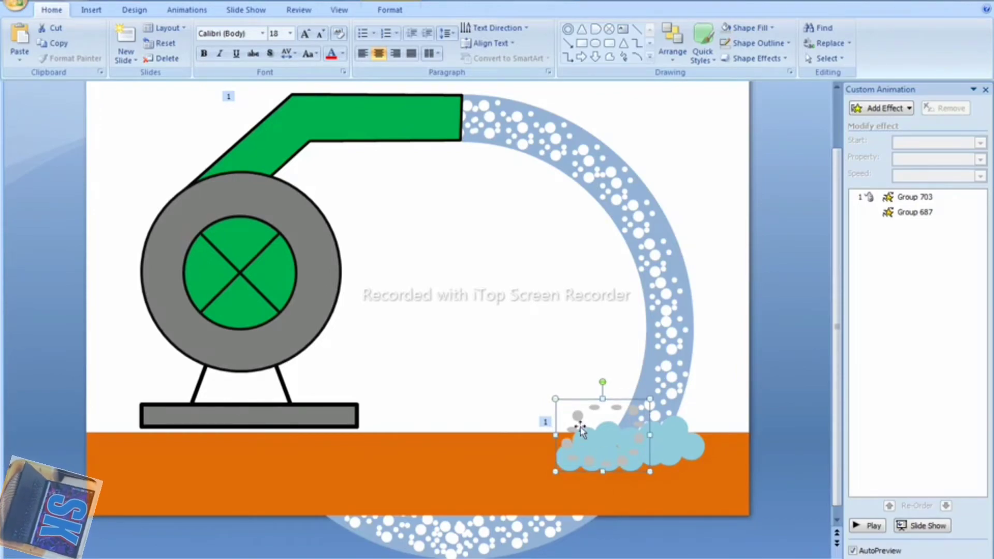
key("Up")
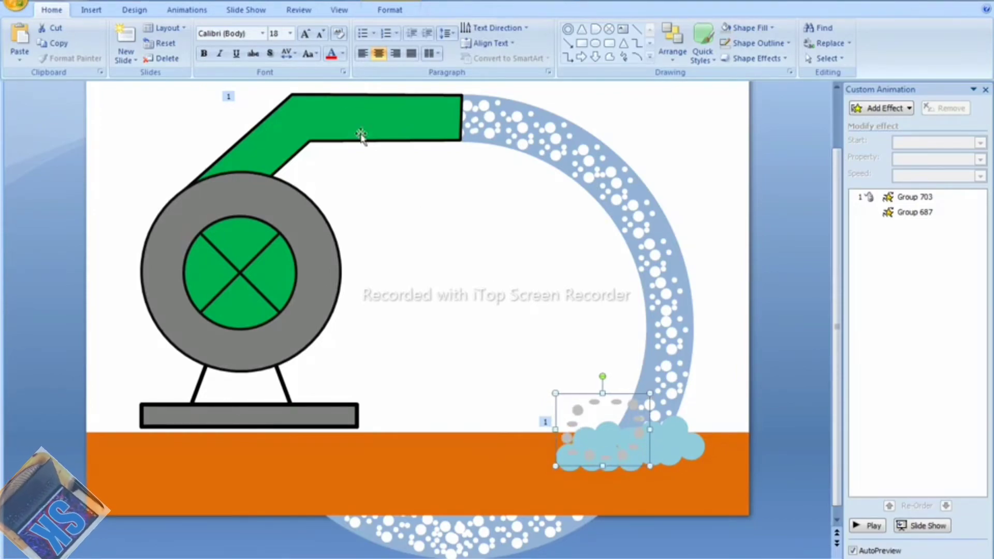
- Apply a Spin emphasis effect to the dotted ring
left_click(184, 11)
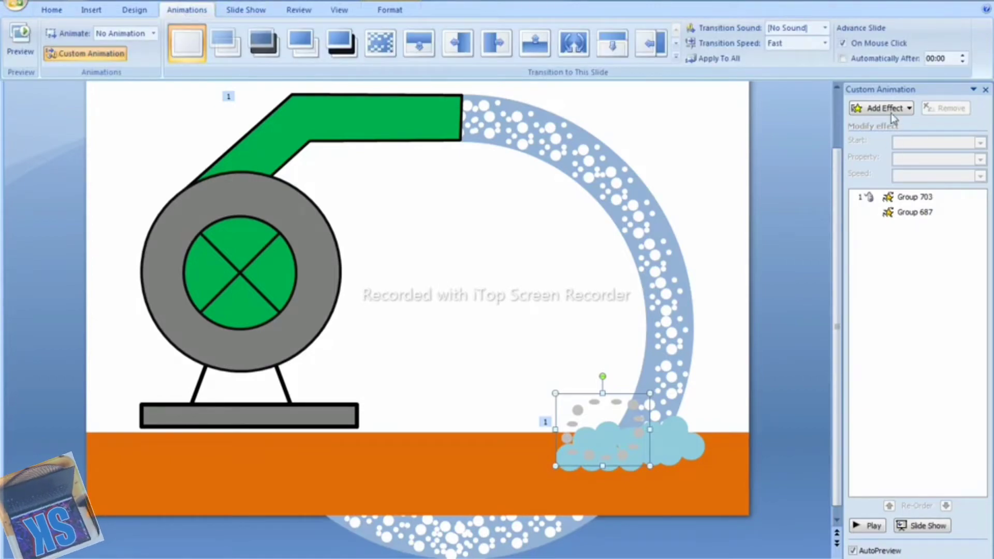
left_click(890, 109)
mouse_move(866, 140)
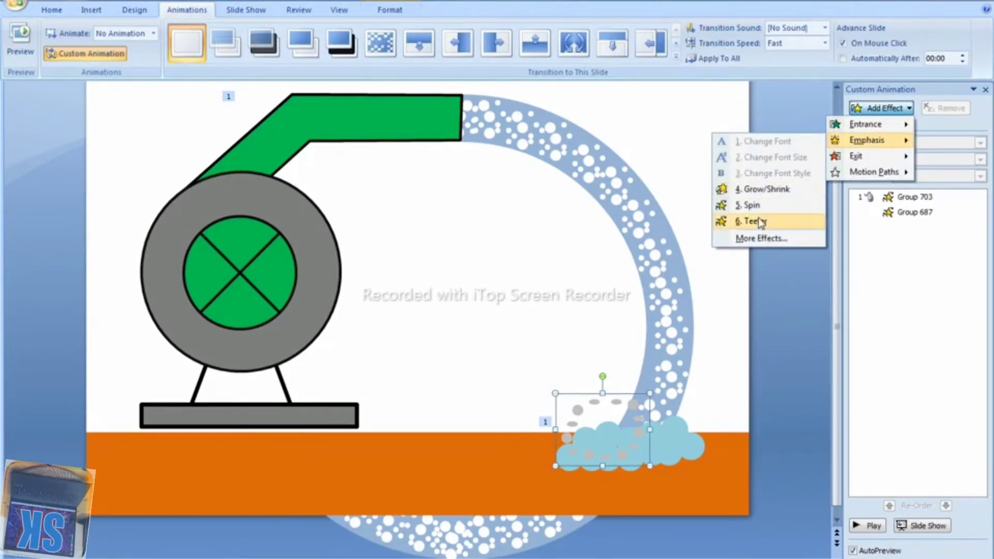
left_click(752, 206)
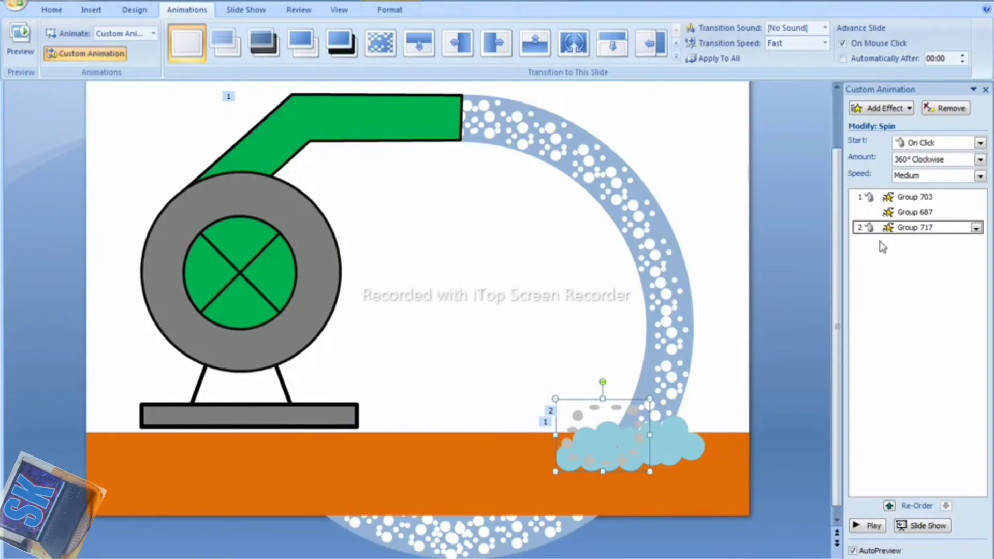
left_click(920, 244)
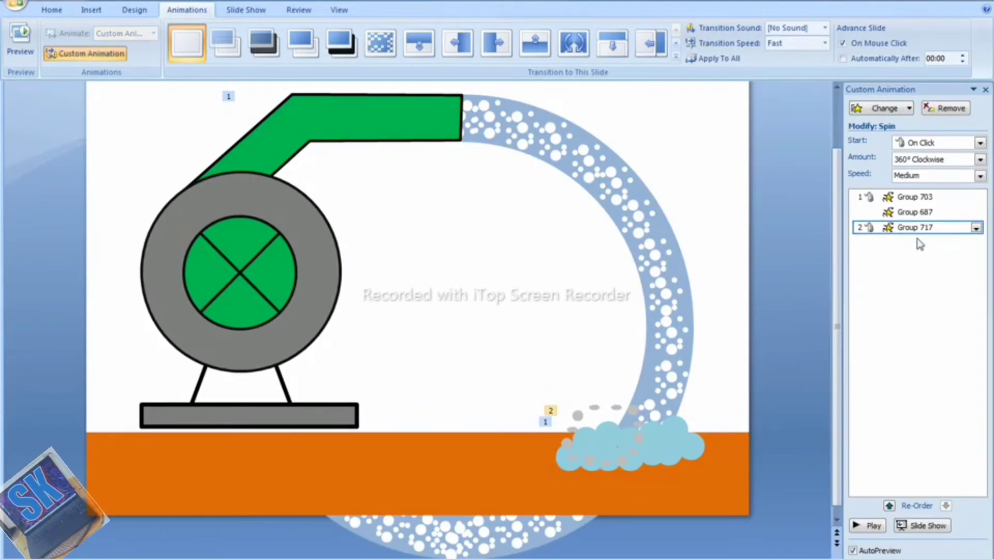
left_click(908, 229)
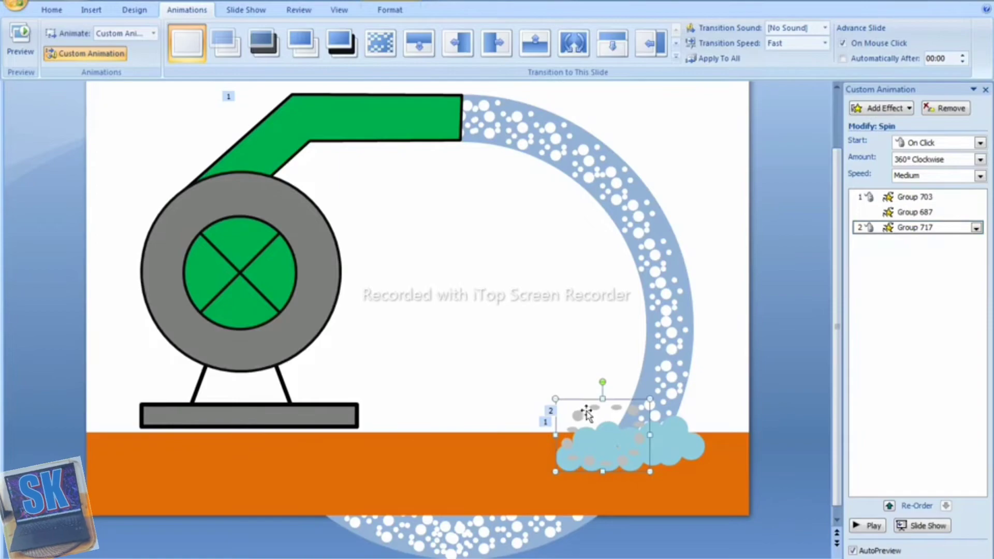
- Change the ring's spin amount to 360° Counterclockwise in Effect Options
left_click(976, 228)
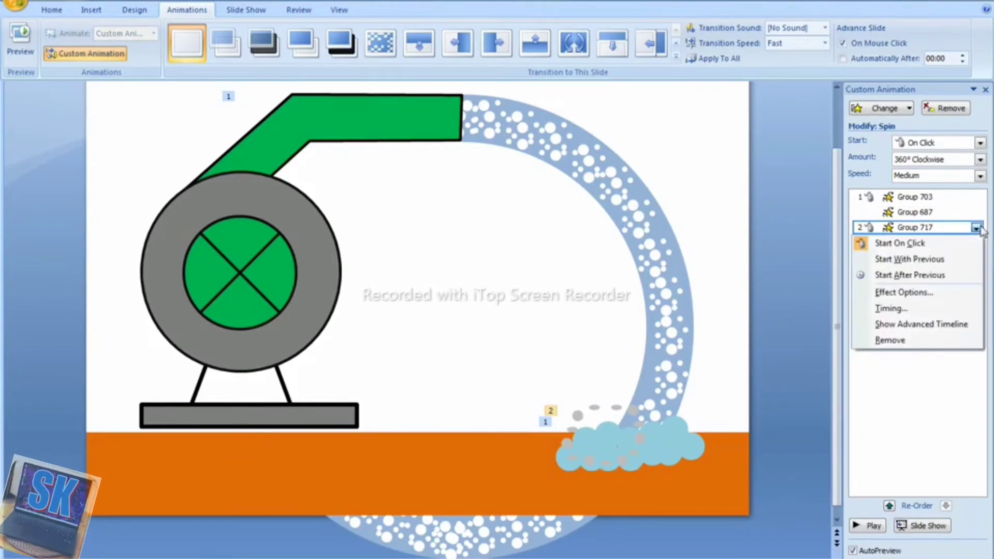
left_click(922, 293)
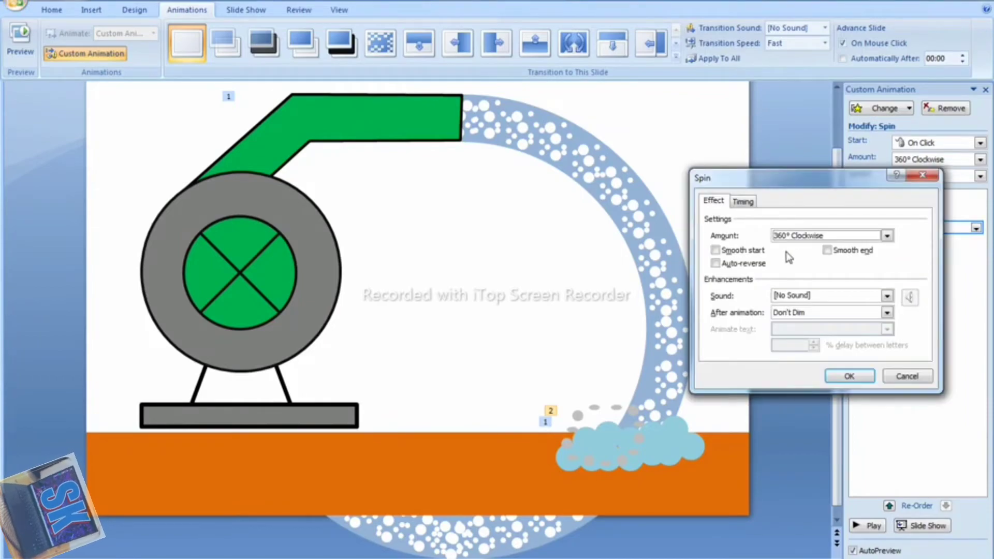
left_click(847, 237)
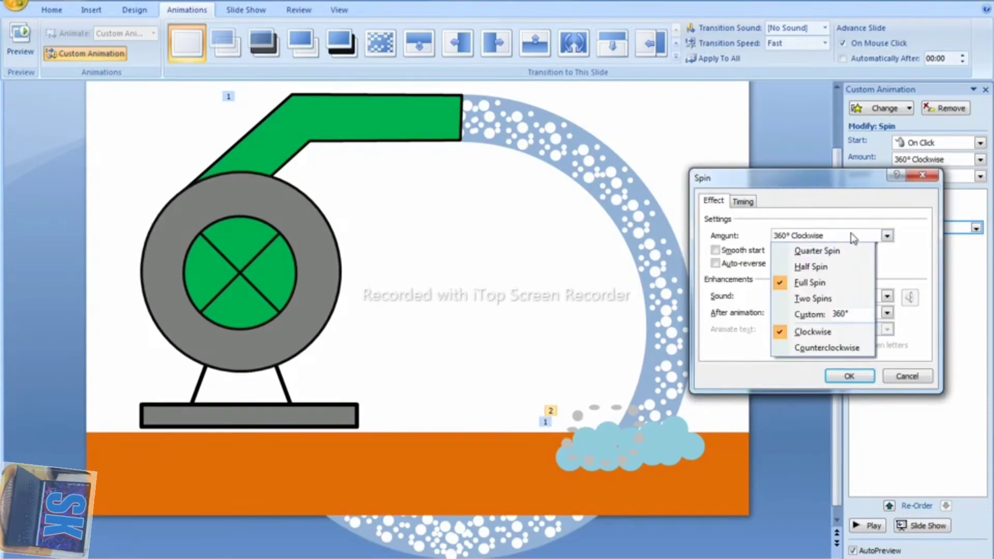
left_click(815, 347)
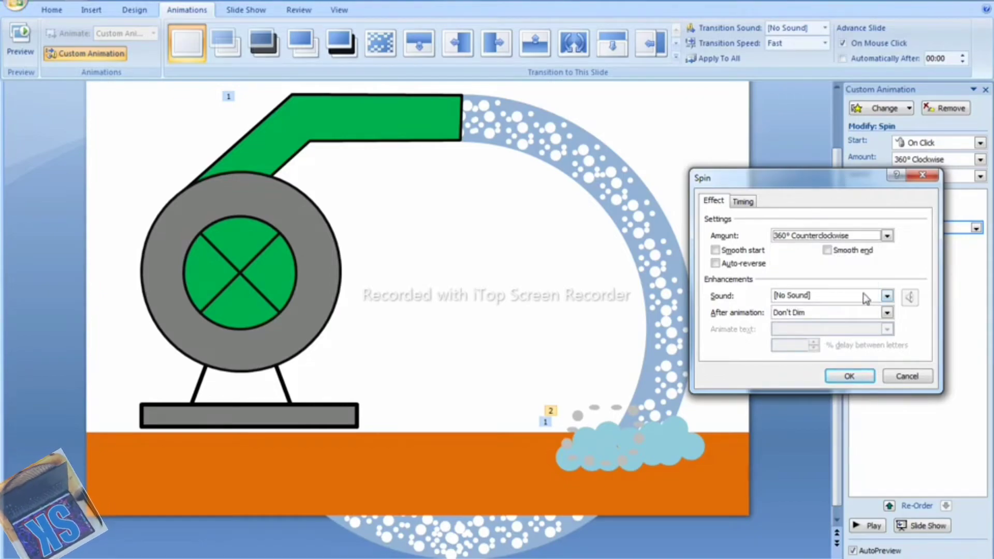
left_click(847, 376)
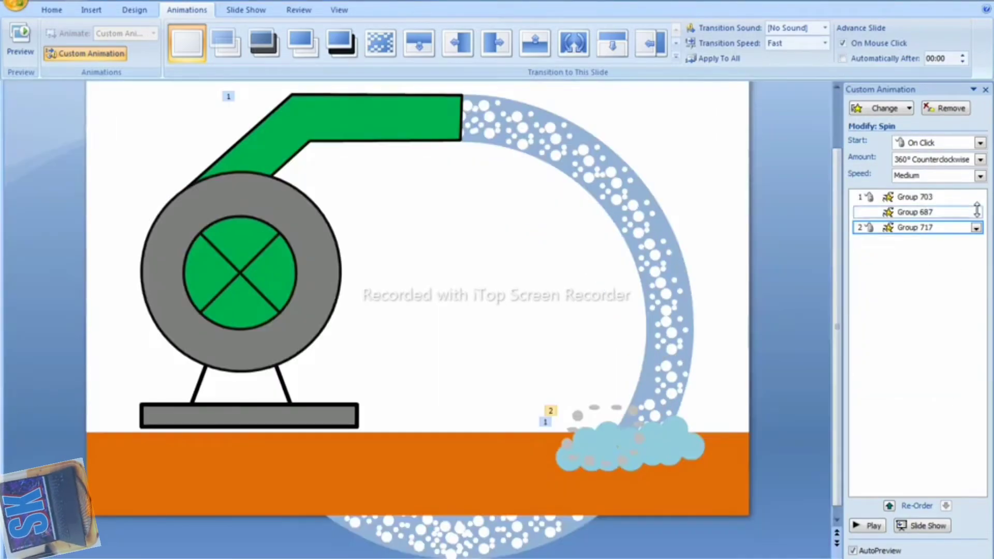
left_click(980, 143)
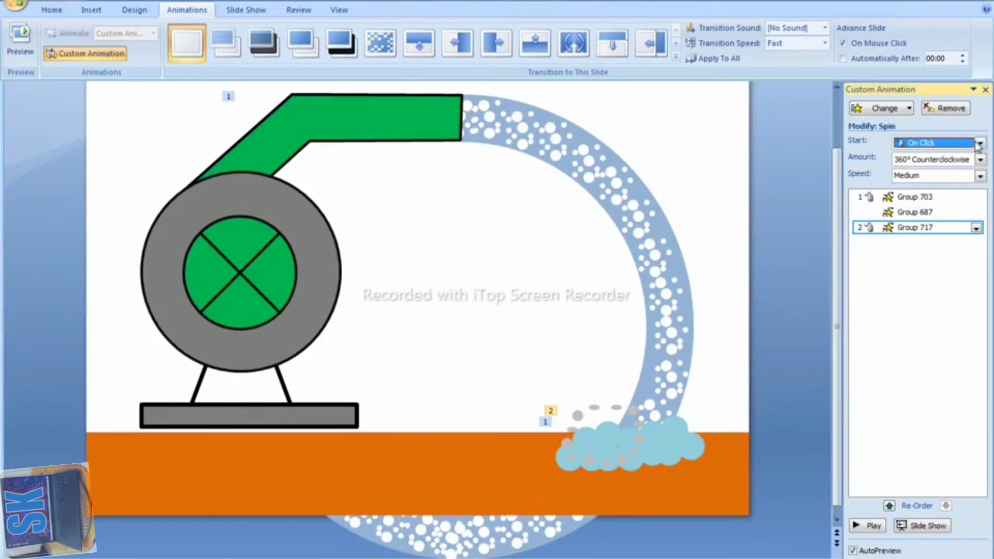
left_click(603, 414)
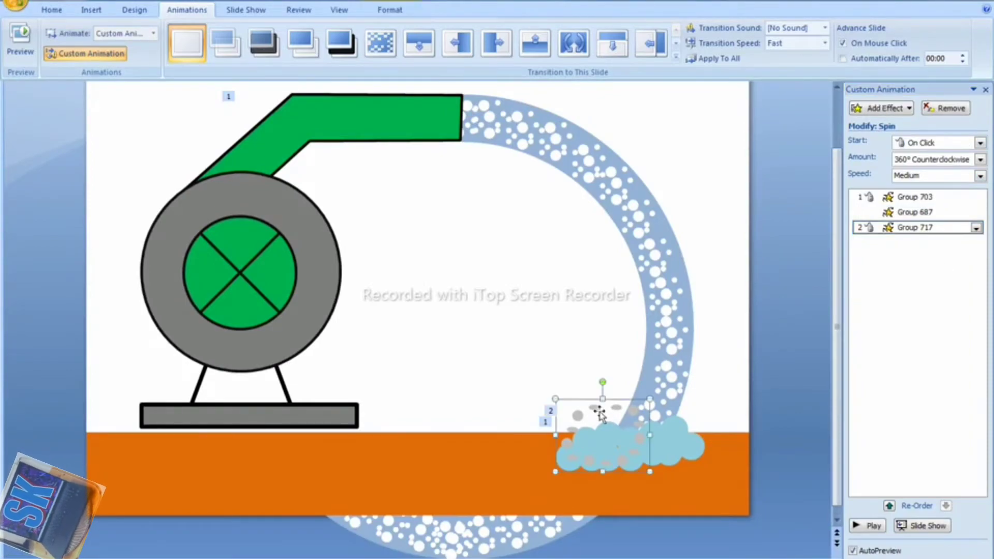
- Set the ring's spin to start With Previous and repeat Until End of Slide
left_click(976, 228)
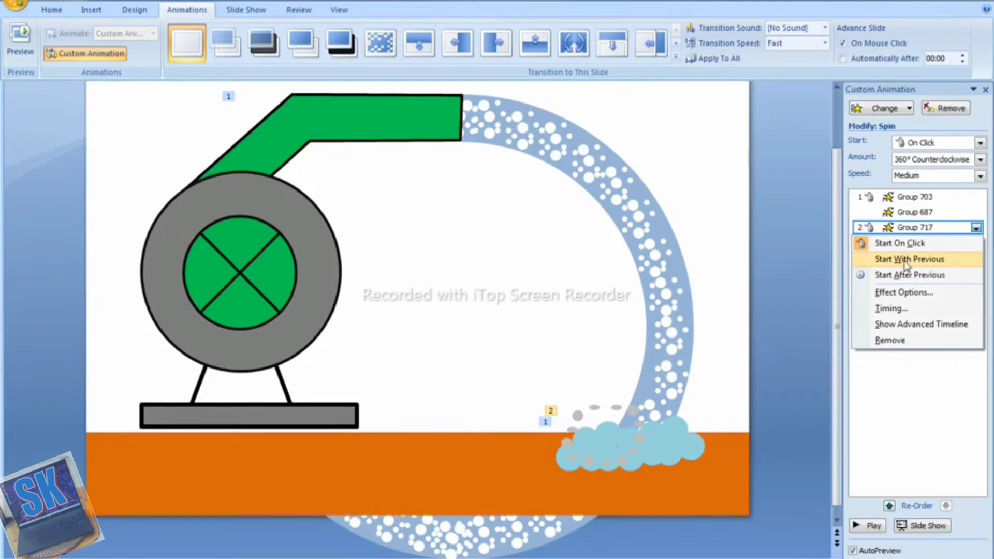
left_click(912, 263)
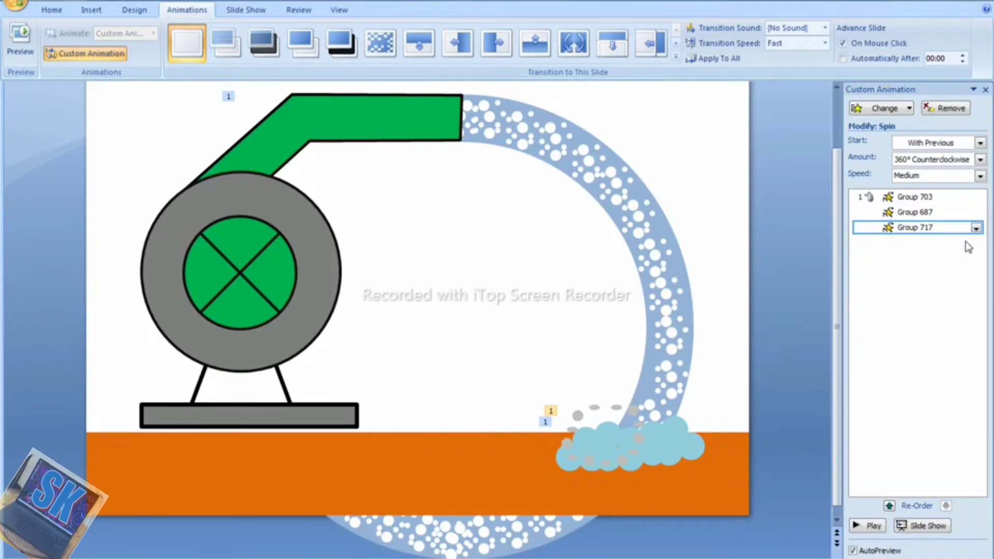
left_click(976, 229)
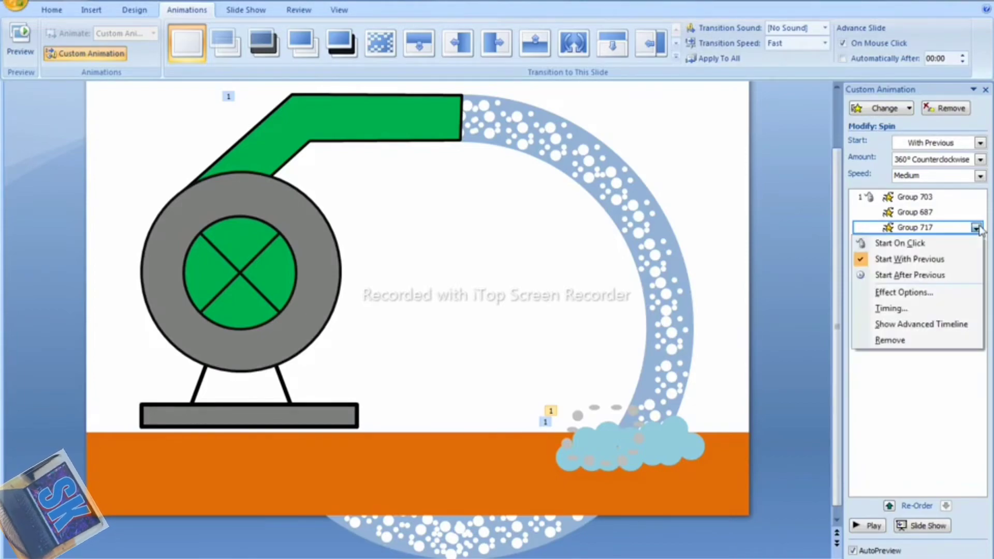
left_click(887, 310)
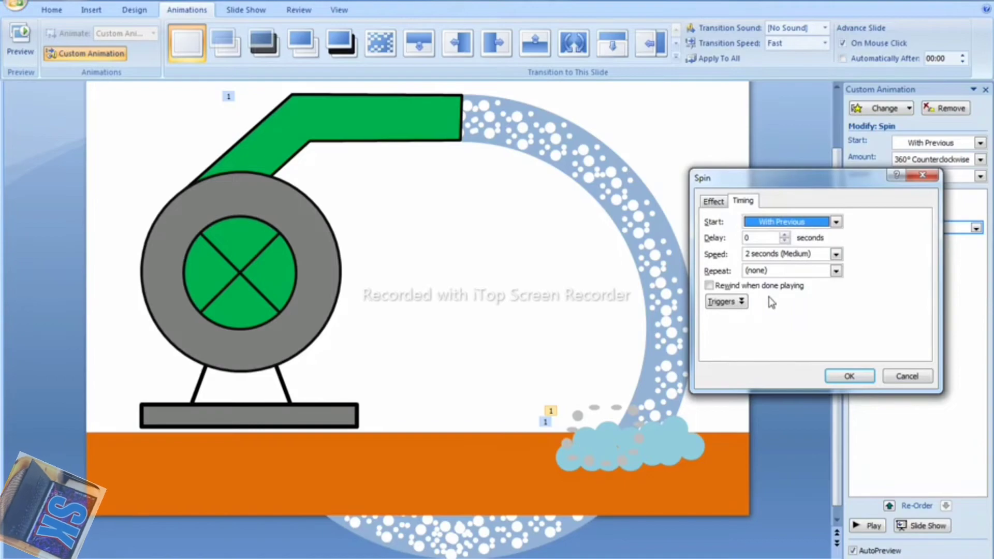
left_click(809, 269)
left_click(837, 272)
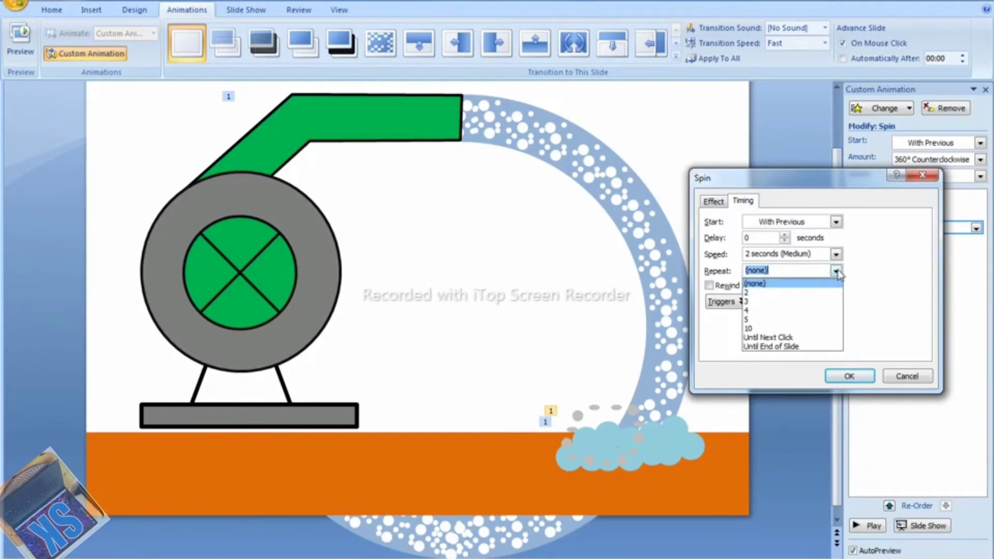
left_click(787, 347)
left_click(848, 376)
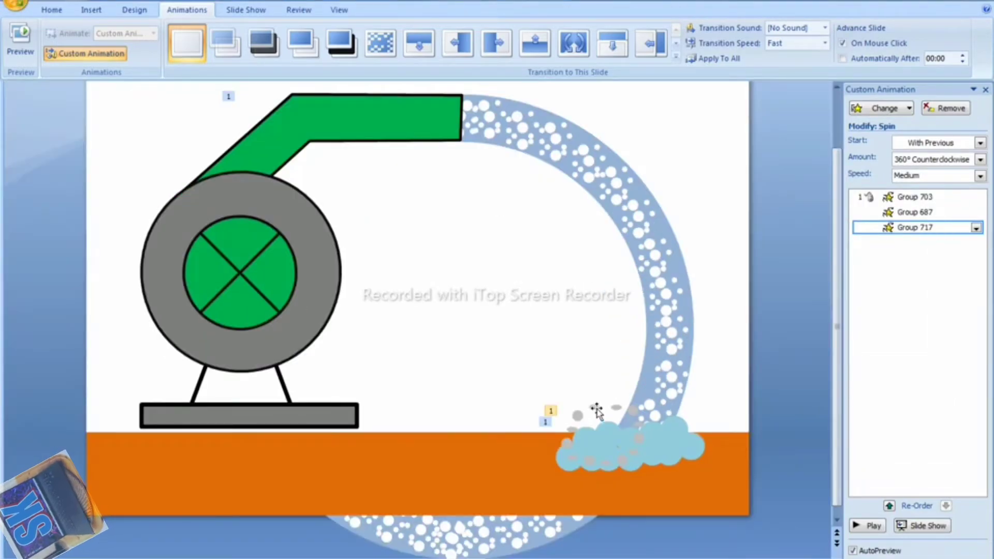
left_click(597, 410)
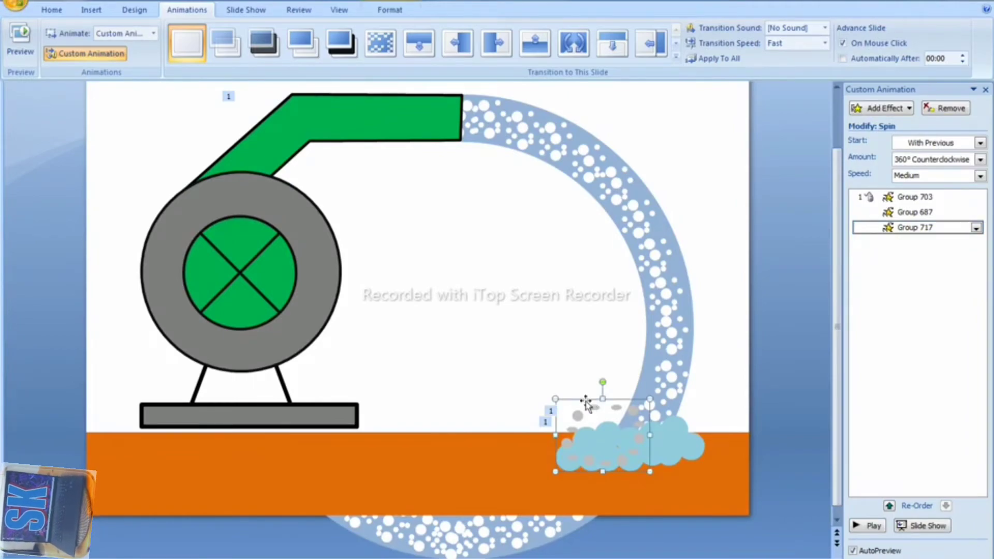
left_click(53, 10)
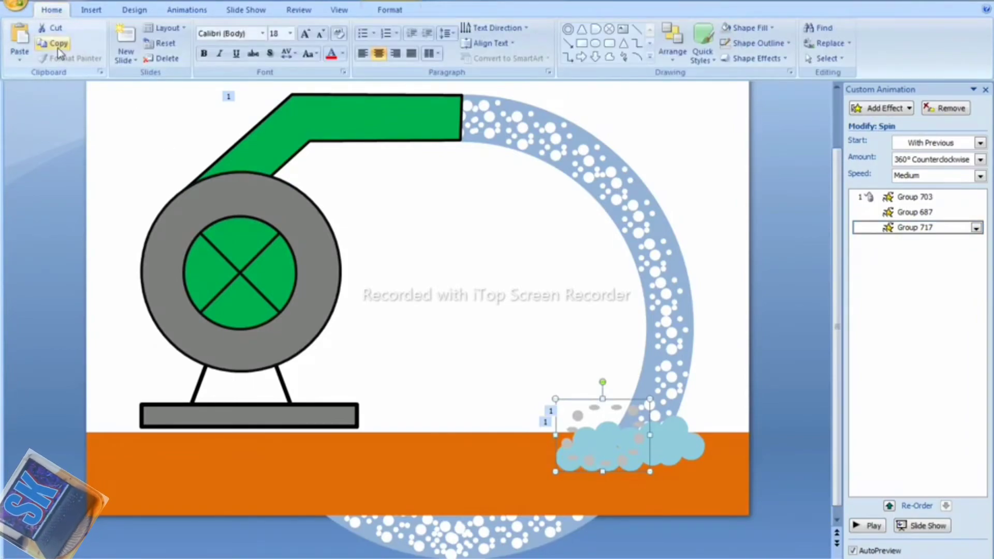
- Copy and paste the animated dotted ring, nudging the duplicate slightly up and right
left_click(57, 43)
left_click(20, 35)
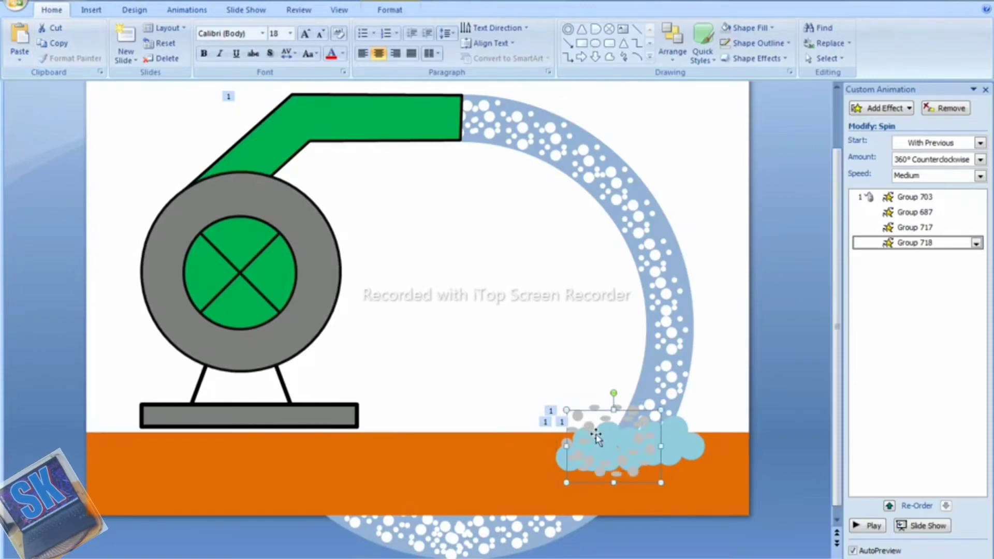
left_click_drag(620, 427, 625, 427)
key("Right")
key("Right")
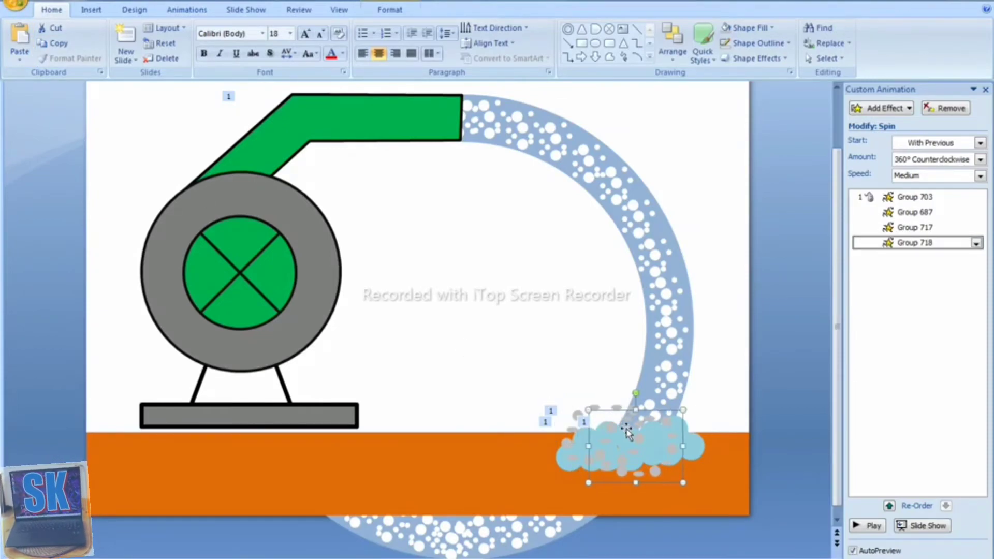
key("Up")
key("Up")
key("Right")
key("Right")
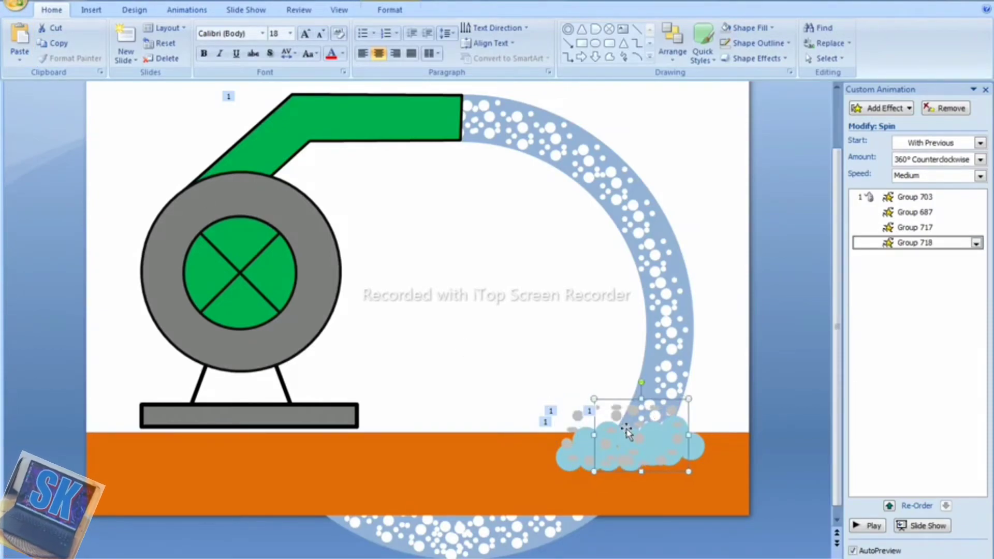
key("Left")
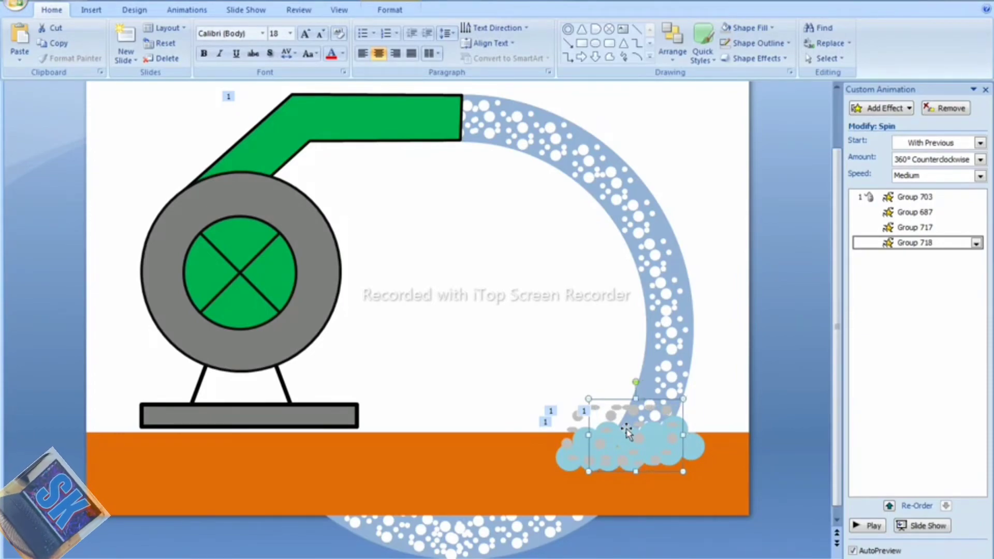
- Paste another puff copy and move it right and up beside the other puffs
left_click(19, 35)
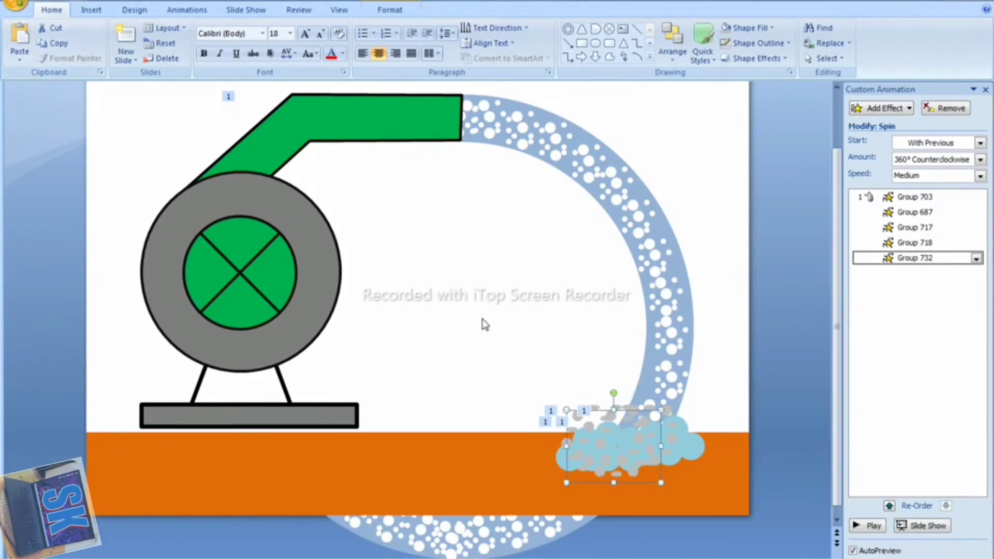
key("Right")
key("Right")
key("Right")
key("Right")
key("Right")
key("Right")
key("Right")
key("Right")
key("Right")
key("Right")
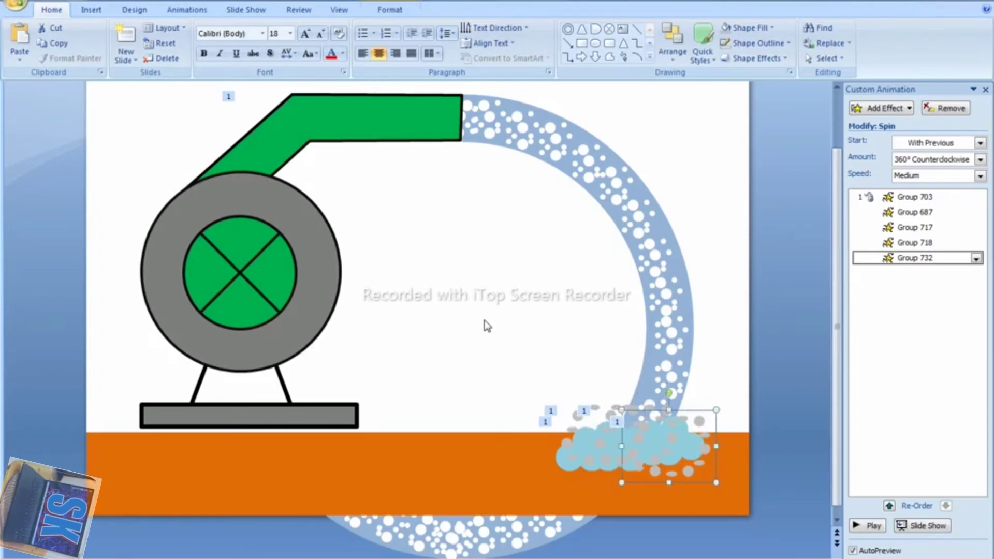
key("Right")
key("Right")
key("Right")
key("Right")
key("Up")
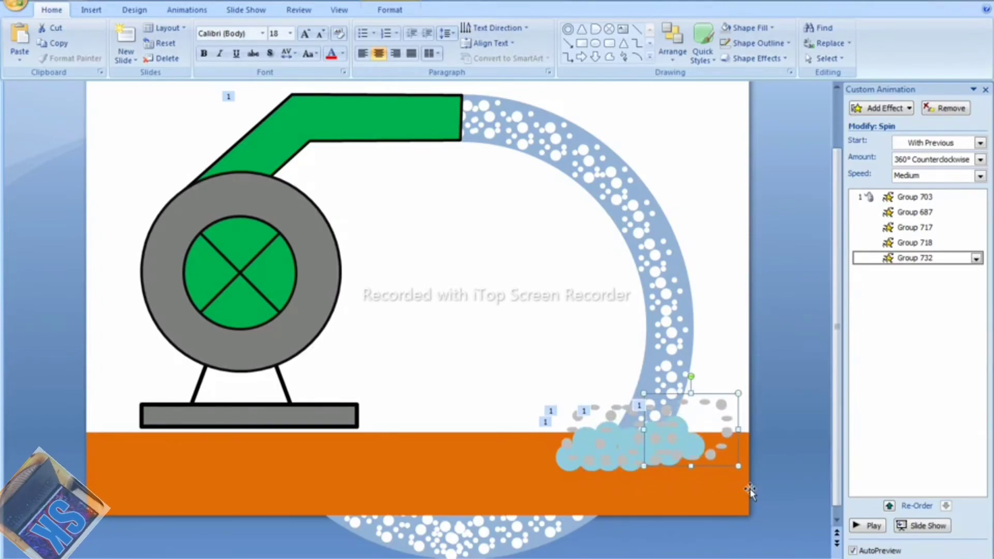
left_click_drag(725, 464, 717, 449)
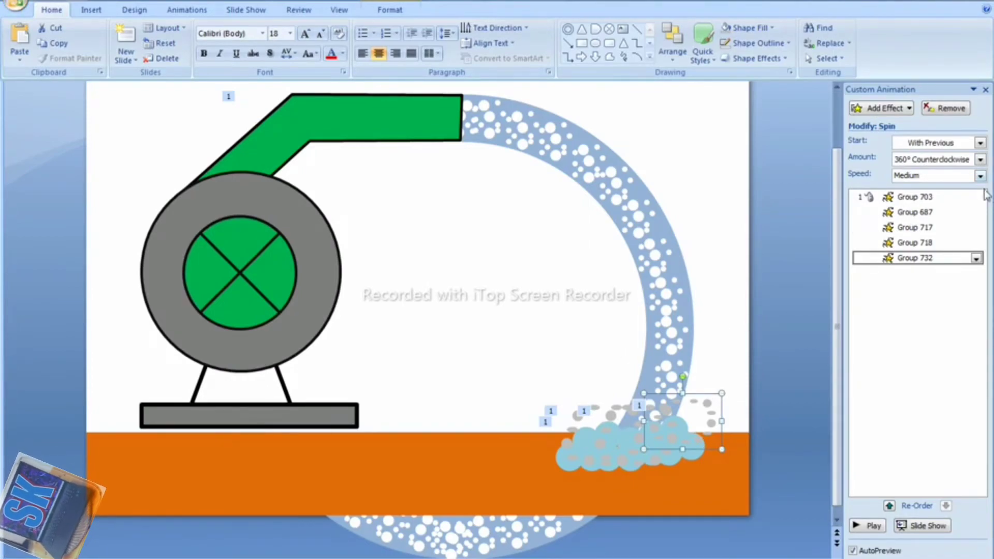
- Change Group 732's spin amount from counterclockwise to 360° Clockwise
left_click(976, 259)
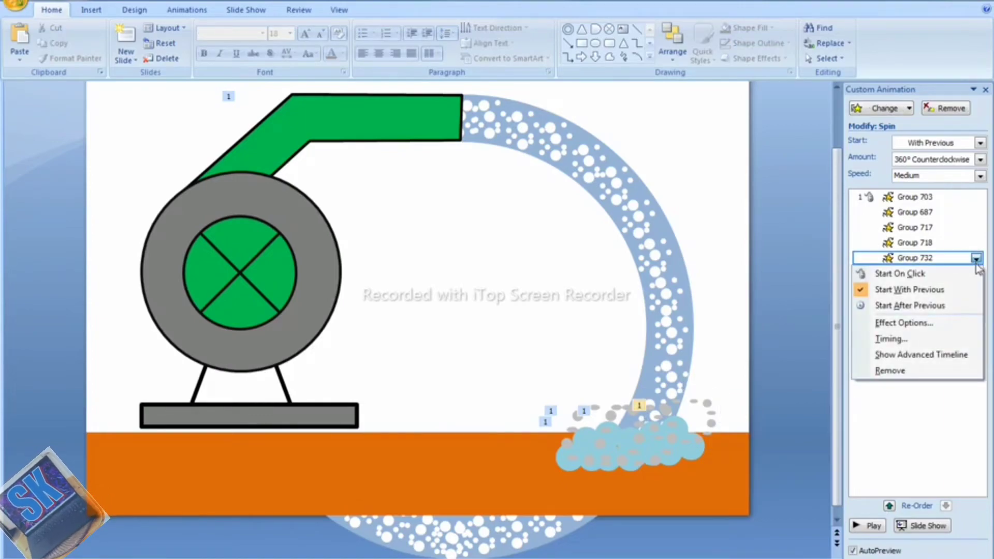
left_click(897, 324)
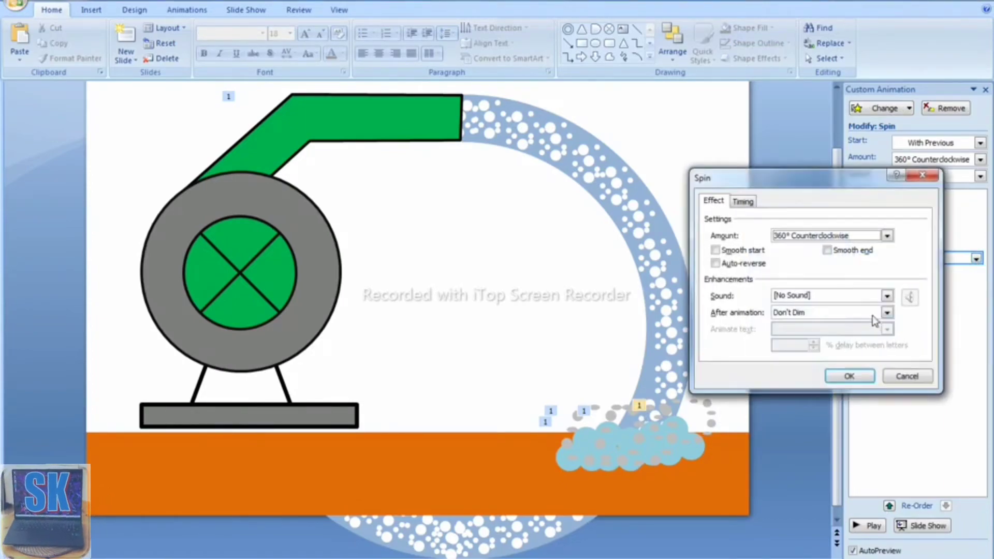
left_click(887, 236)
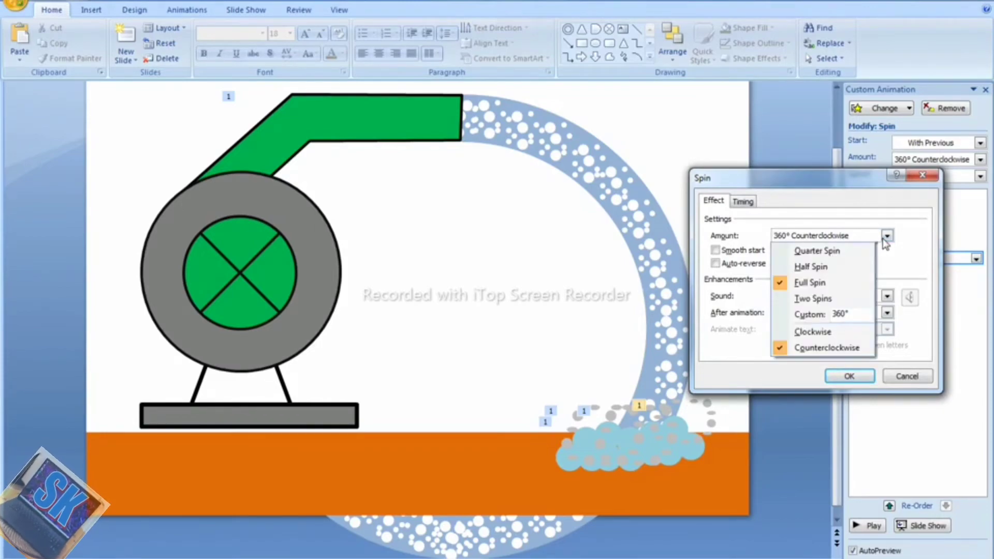
left_click(813, 332)
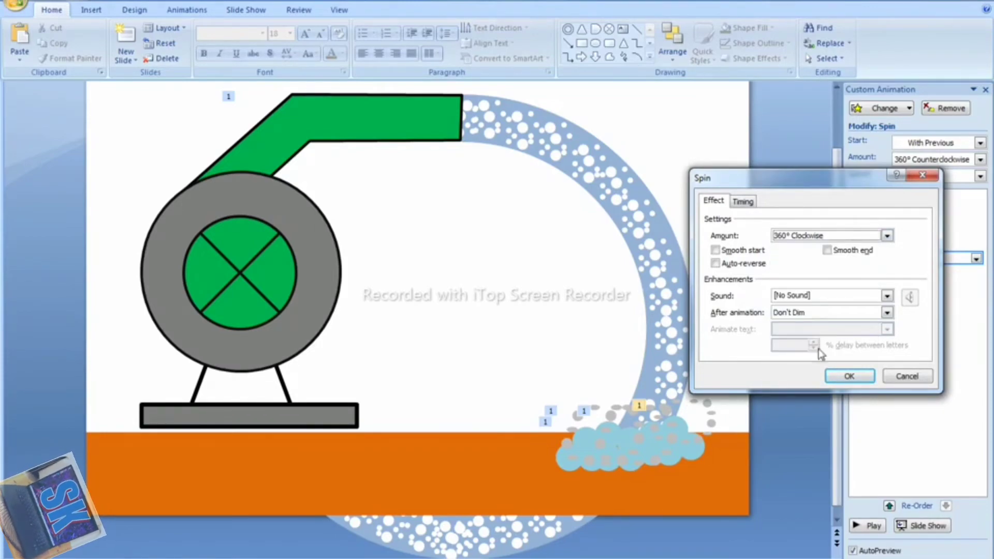
left_click(849, 376)
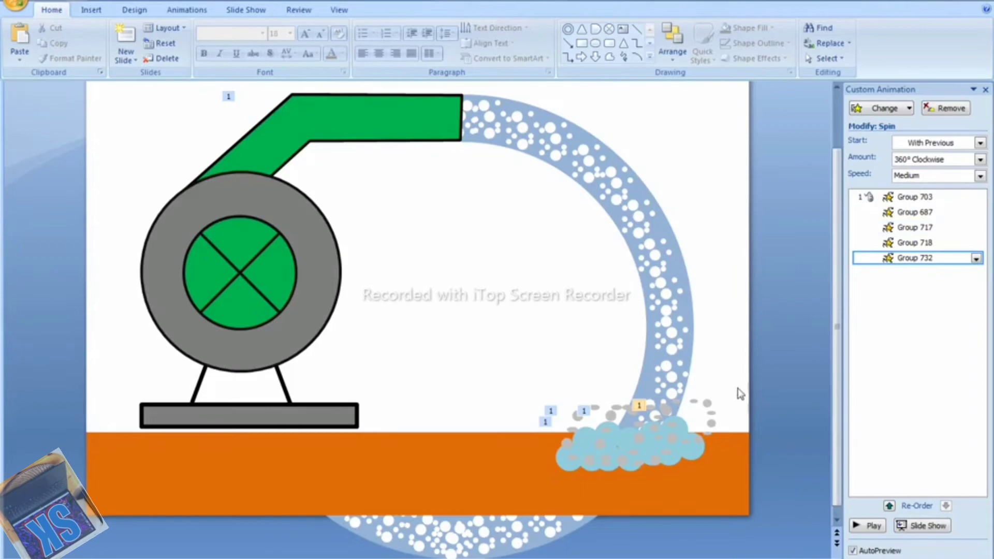
- Send two smoke puffs, including Group 717, to the back
right_click(707, 408)
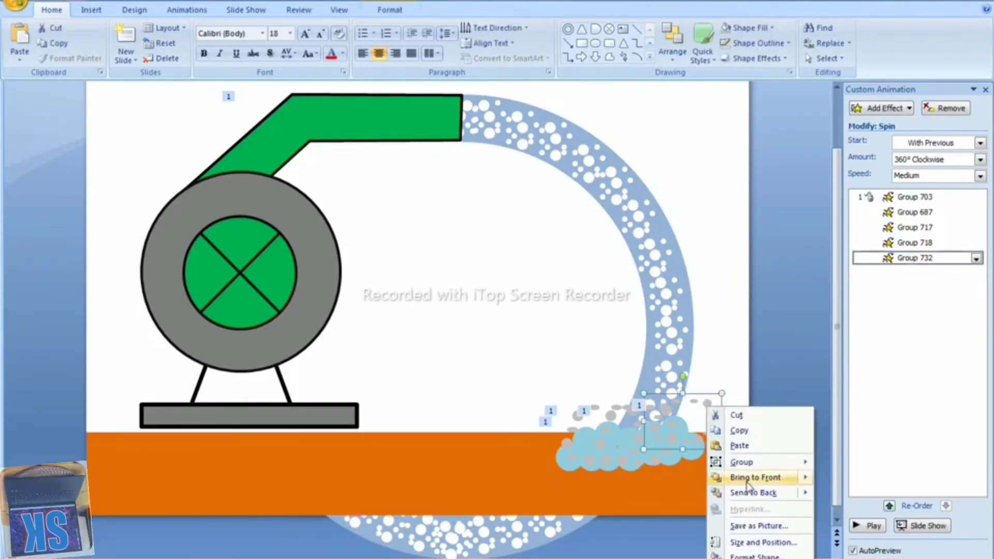
left_click(749, 494)
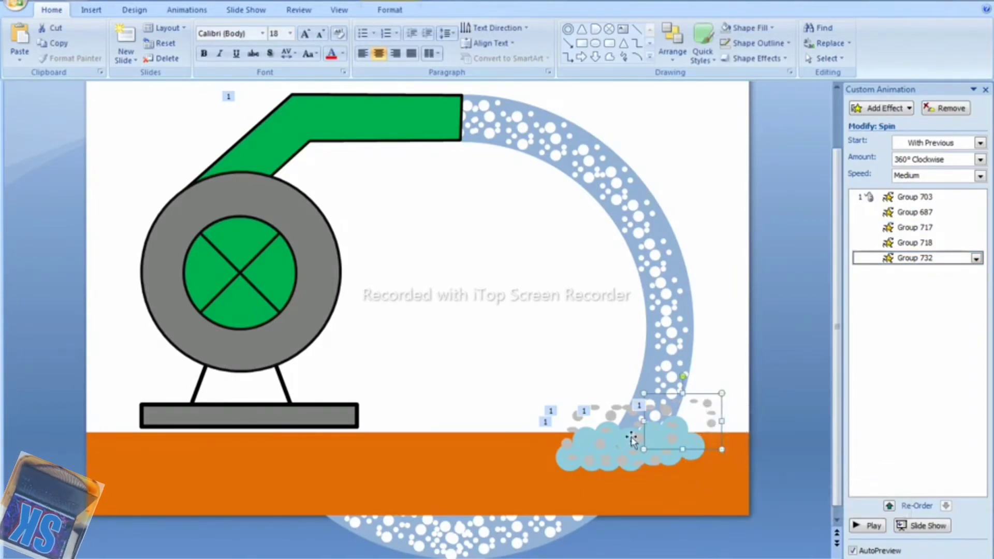
left_click(601, 409)
right_click(600, 409)
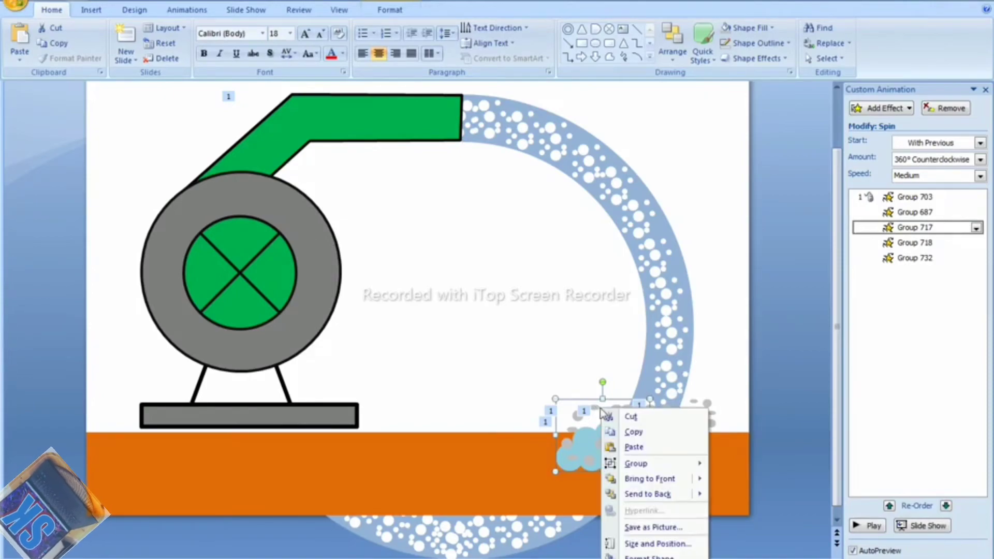
left_click(642, 494)
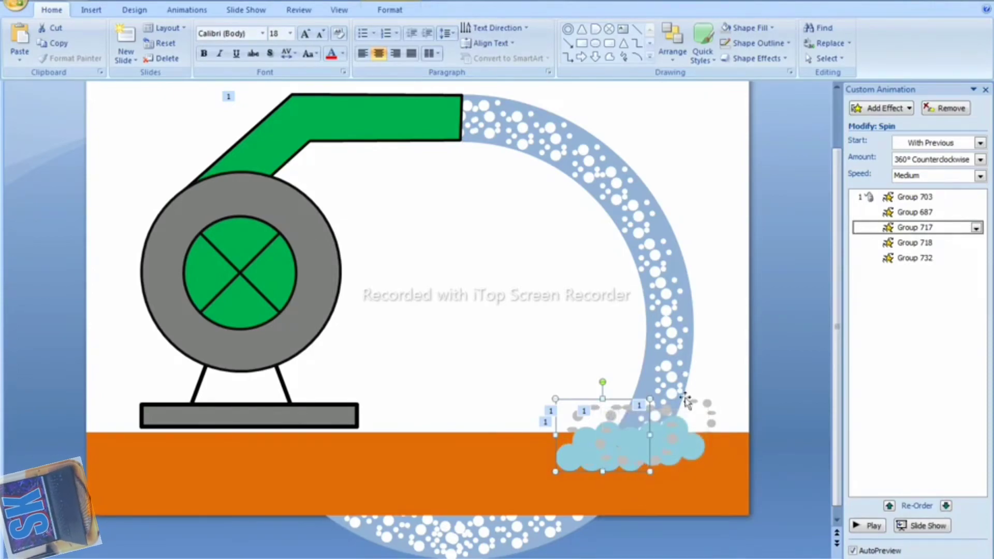
left_click(721, 368)
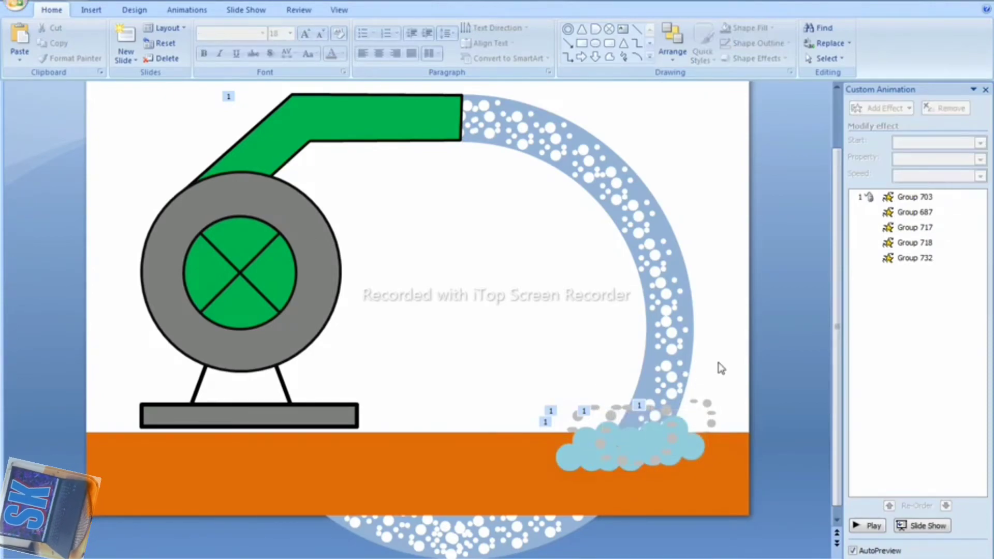
- Delete the Group 718 puff along with its spin animation
left_click(672, 439)
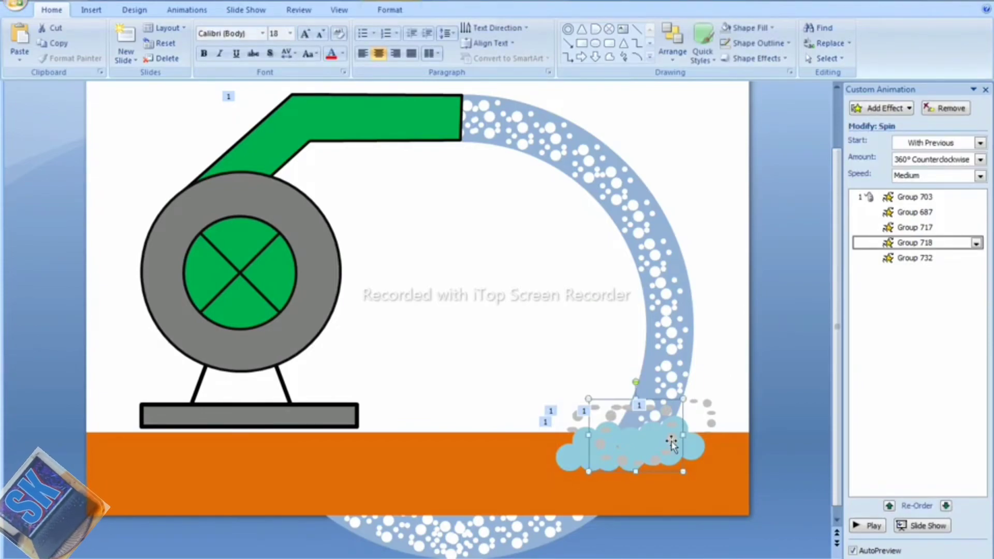
left_click(713, 362)
left_click(673, 444)
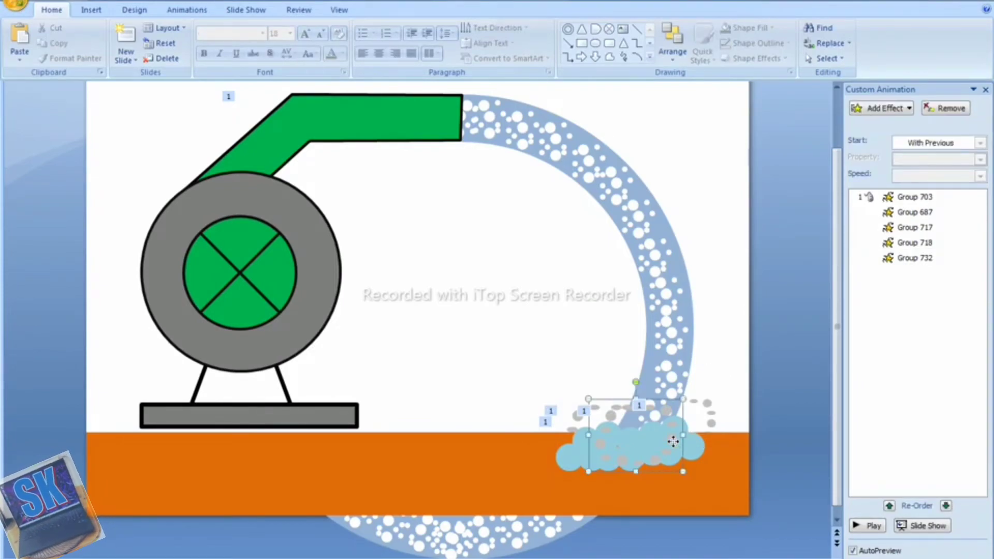
key("Delete")
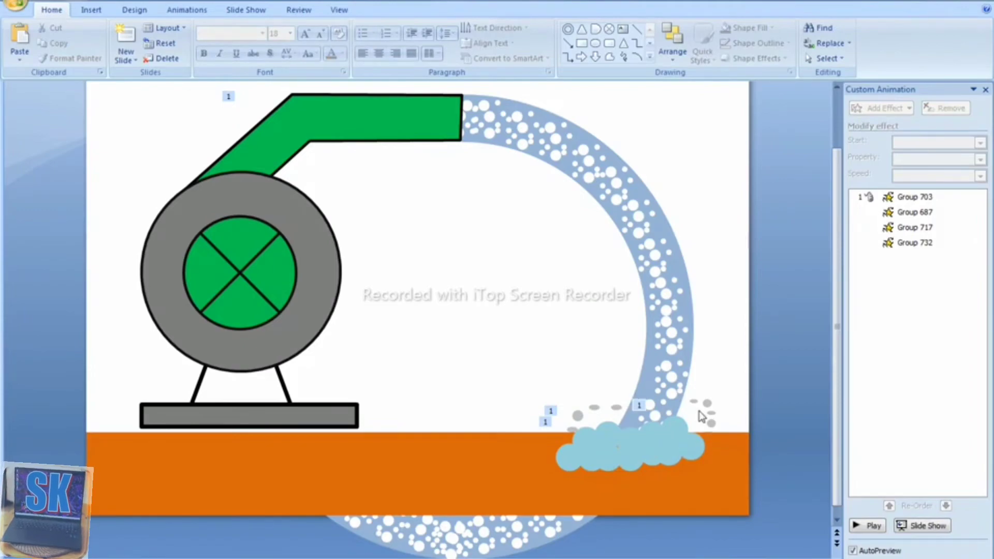
- Add a Spin emphasis to the green fan wheel, starting With Previous
left_click(257, 275)
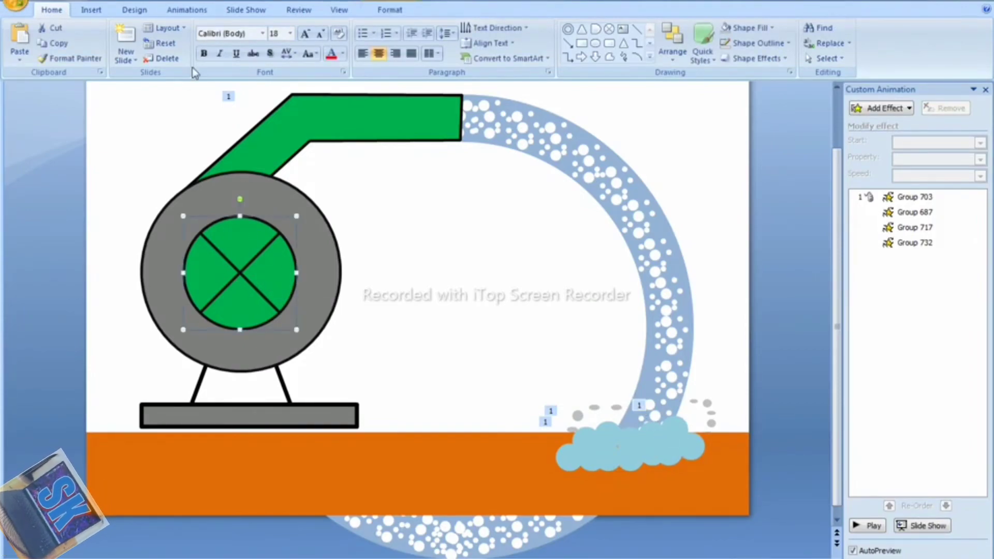
left_click(196, 10)
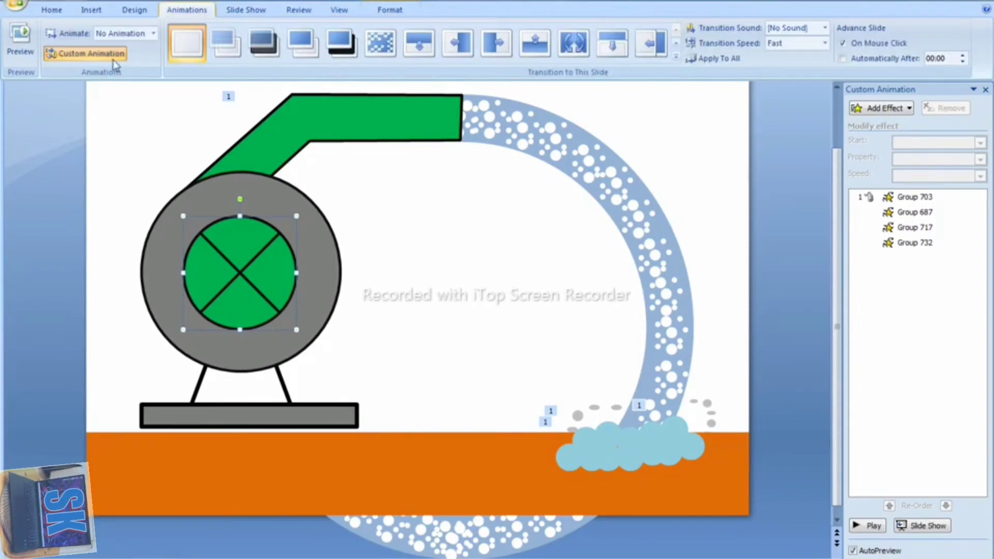
left_click(883, 109)
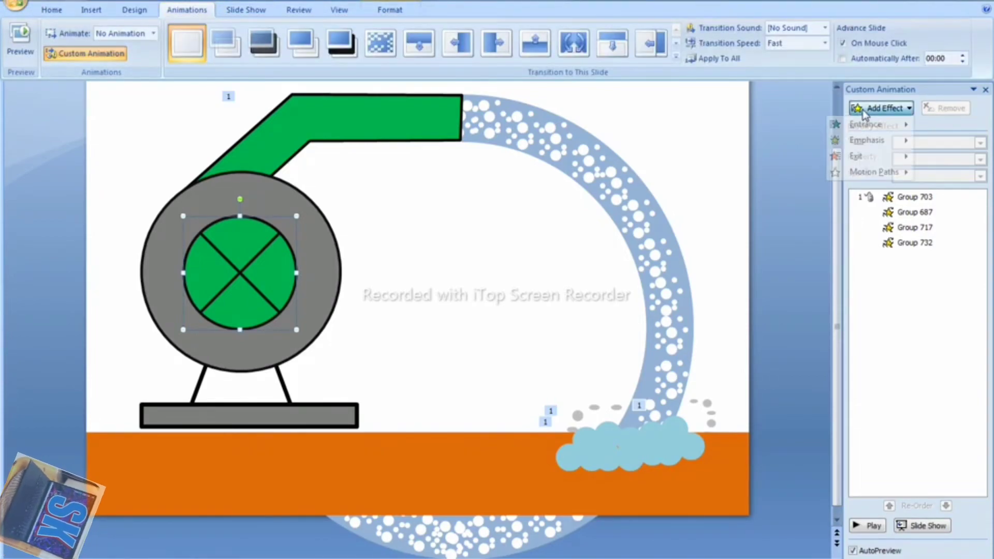
mouse_move(866, 140)
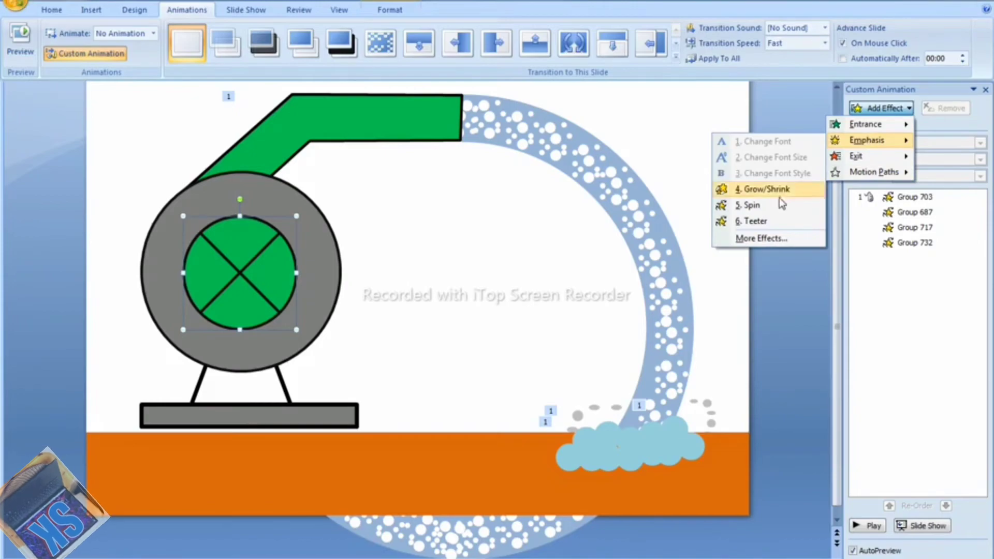
left_click(766, 205)
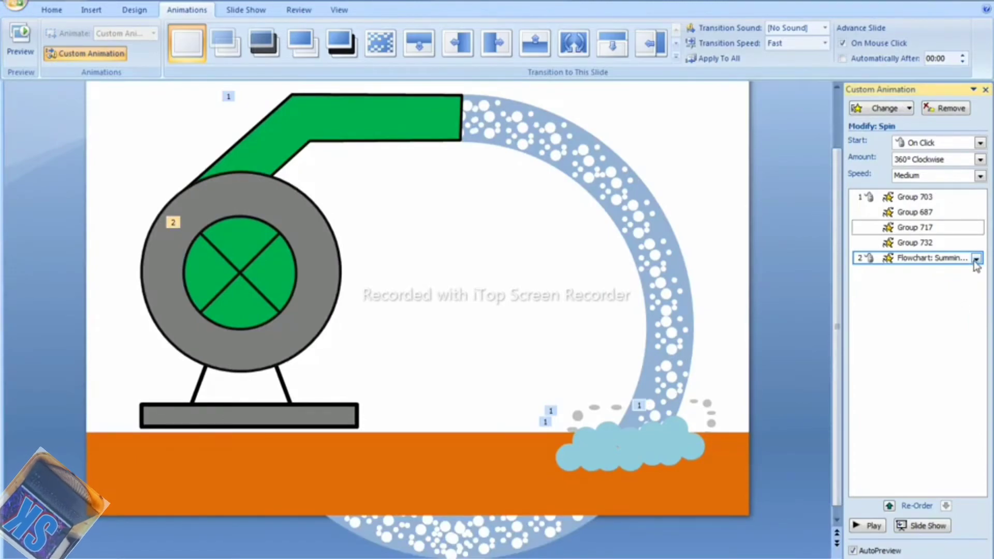
left_click(976, 259)
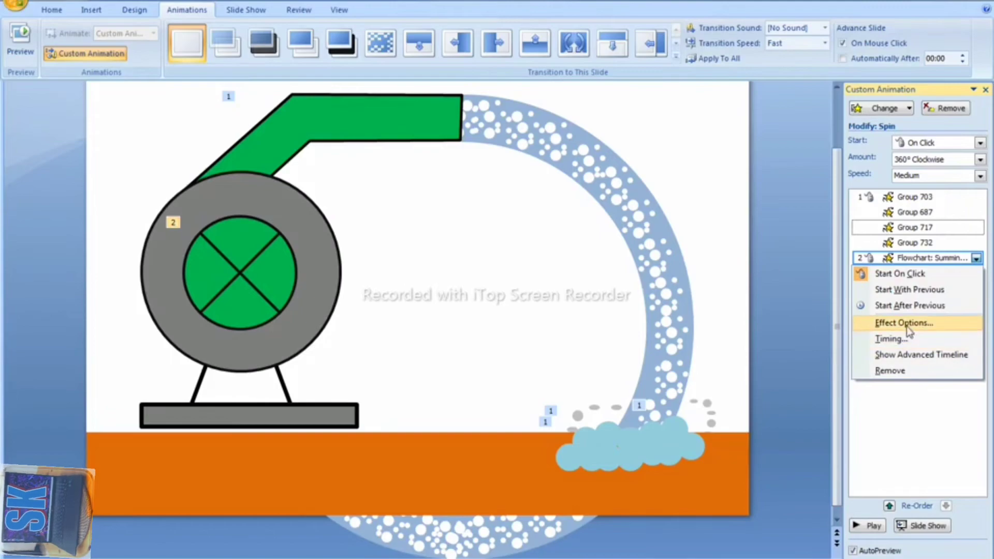
left_click(898, 291)
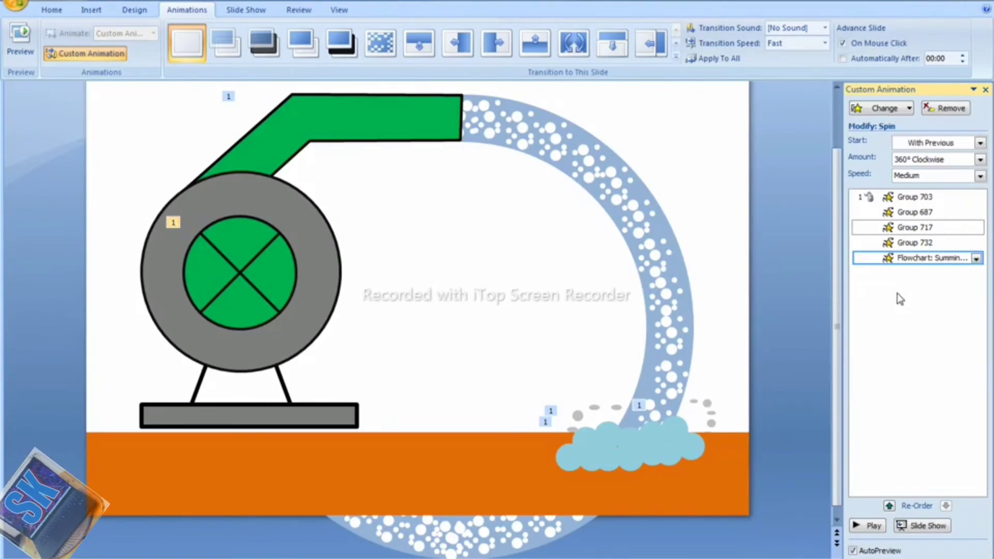
- Make the fan wheel's spin repeat Until End of Slide
left_click(976, 259)
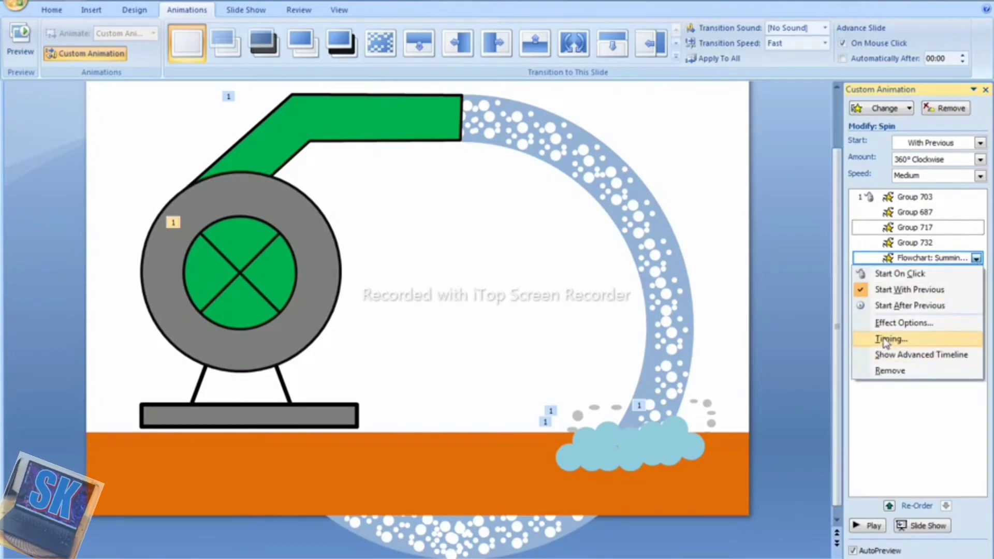
left_click(899, 339)
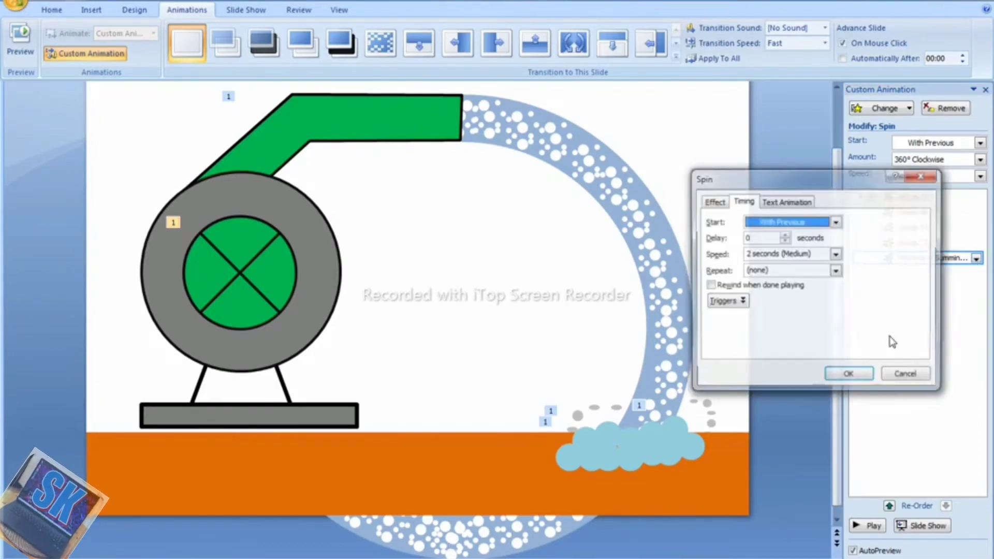
left_click(803, 270)
left_click(836, 271)
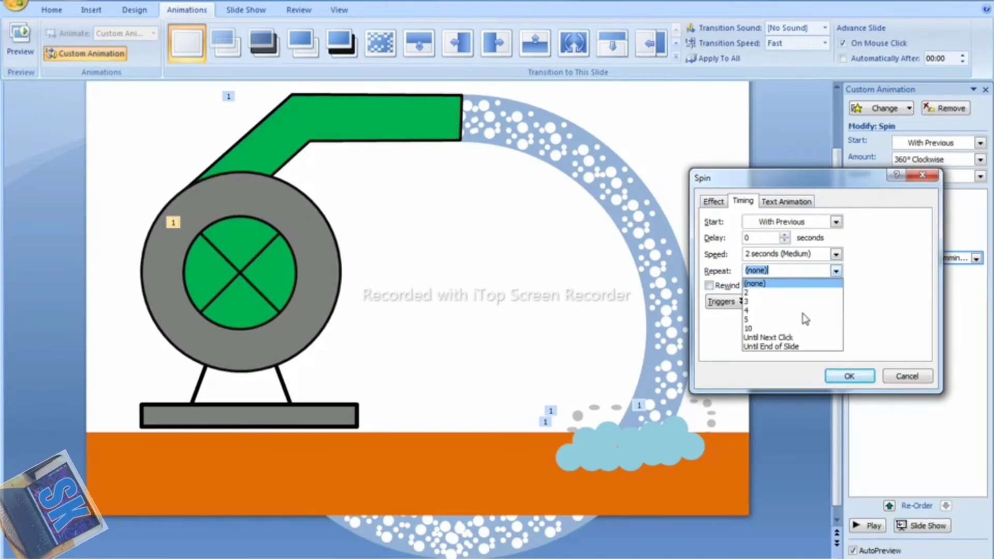
left_click(782, 346)
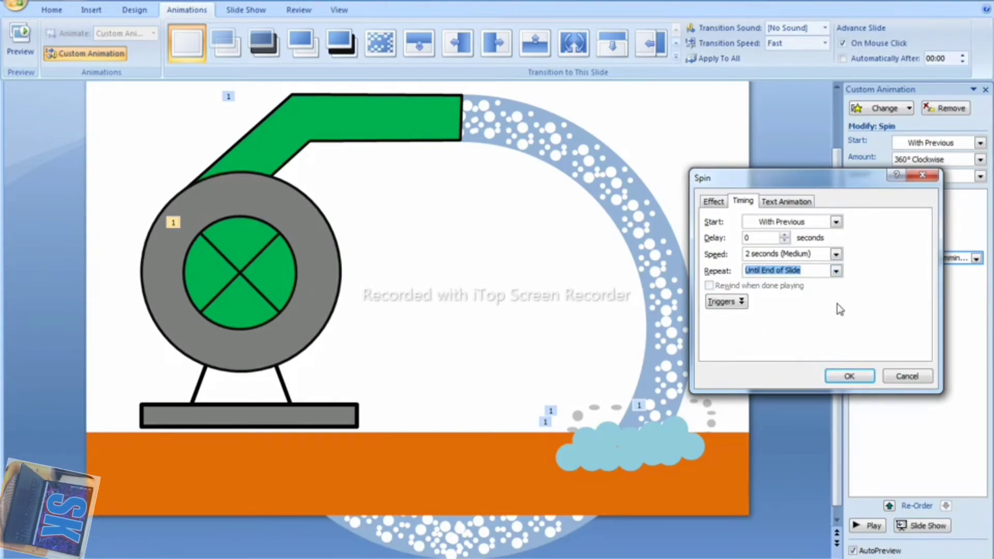
key("shift+Tab")
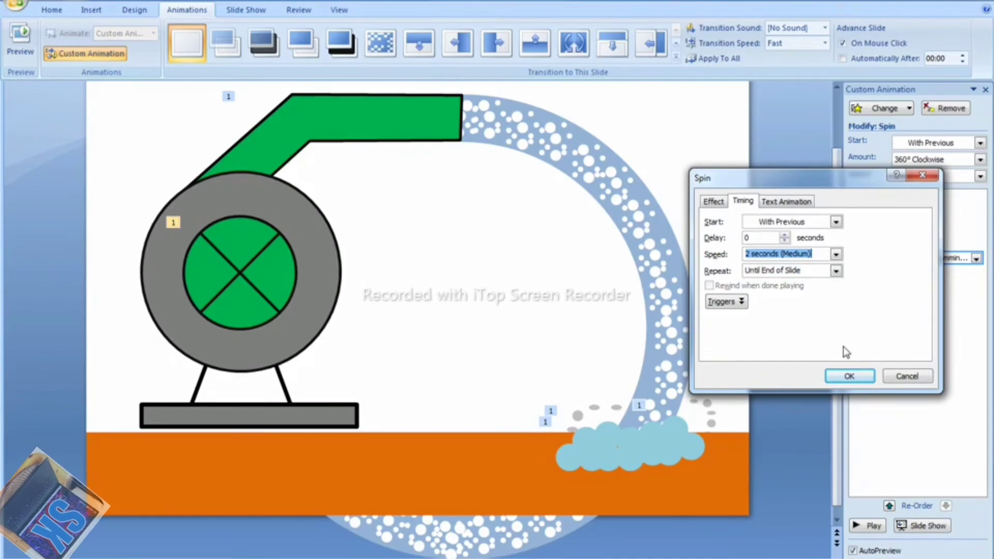
left_click(841, 379)
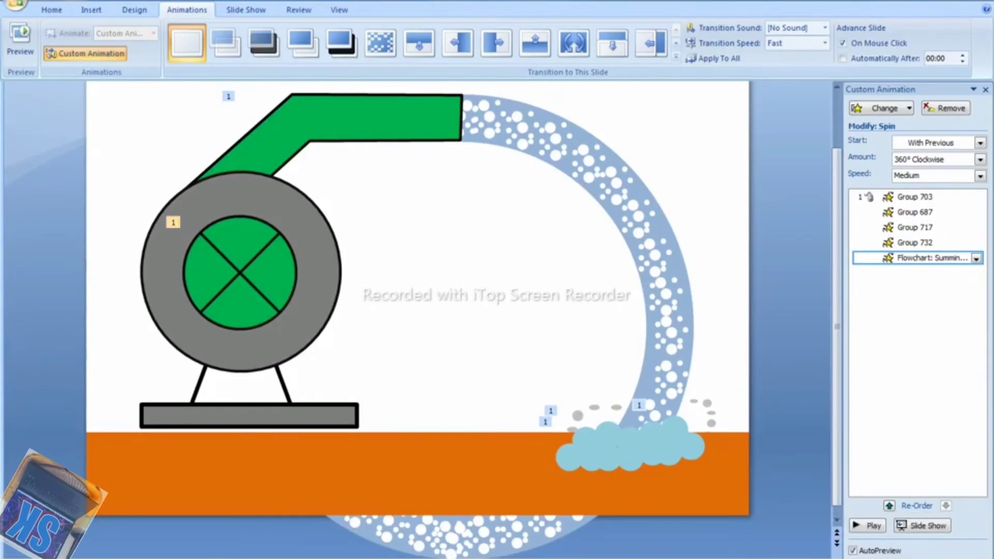
- Draw a closed Scribble shape of jagged grass blades along the orange ground's top edge
left_click(90, 9)
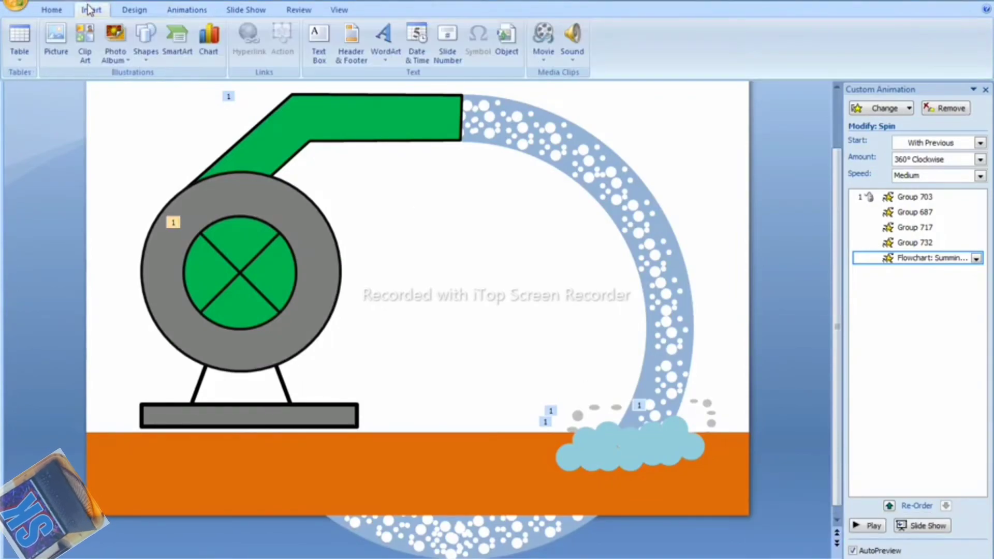
left_click(147, 61)
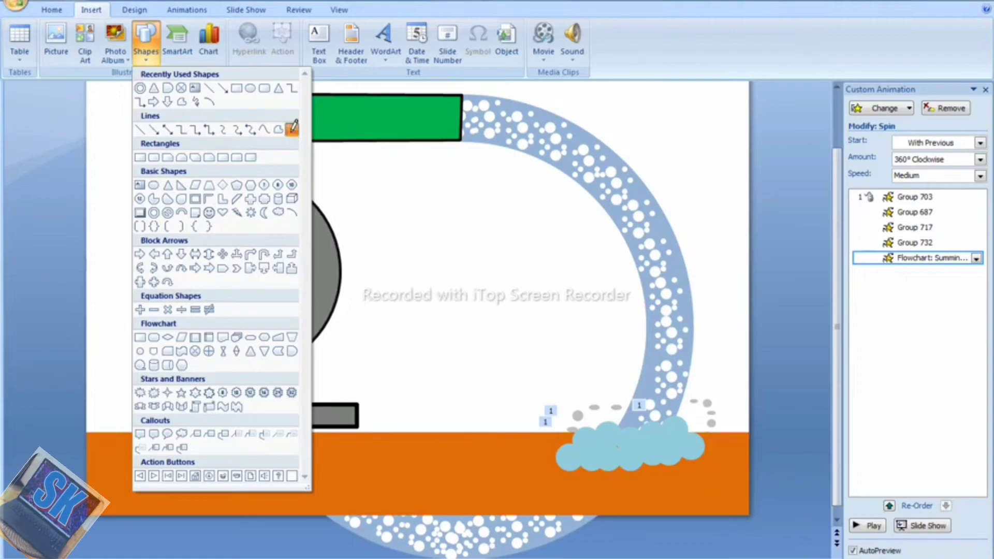
left_click(292, 131)
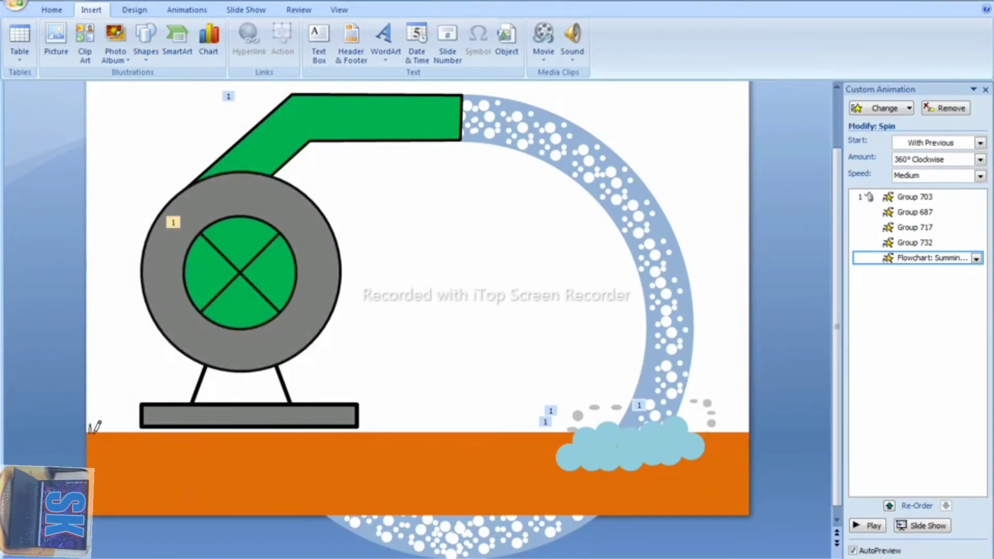
mouse_move(98, 428)
left_mouse_down()
mouse_move(127, 418)
mouse_move(224, 431)
mouse_move(309, 420)
left_mouse_up()
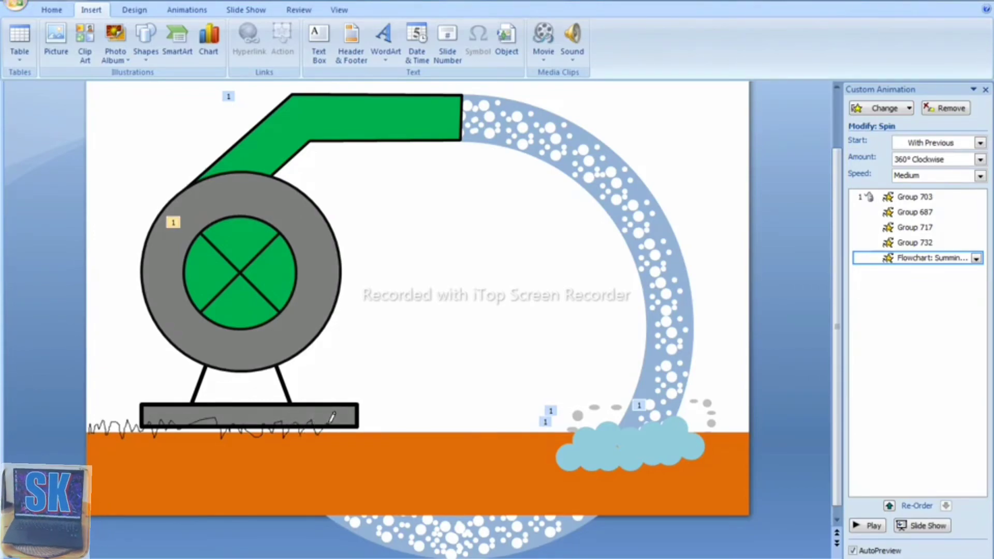
mouse_move(353, 421)
left_mouse_down()
mouse_move(357, 432)
mouse_move(368, 417)
mouse_move(380, 430)
mouse_move(385, 414)
mouse_move(397, 428)
mouse_move(408, 415)
mouse_move(413, 429)
mouse_move(422, 418)
mouse_move(439, 429)
mouse_move(516, 420)
mouse_move(537, 436)
mouse_move(549, 419)
mouse_move(554, 431)
mouse_move(559, 413)
mouse_move(570, 434)
mouse_move(581, 414)
mouse_move(600, 433)
mouse_move(609, 414)
mouse_move(617, 431)
mouse_move(638, 422)
mouse_move(644, 433)
mouse_move(654, 419)
mouse_move(646, 434)
mouse_move(690, 414)
mouse_move(720, 427)
mouse_move(749, 422)
mouse_move(747, 439)
mouse_move(444, 444)
mouse_move(84, 429)
left_mouse_up()
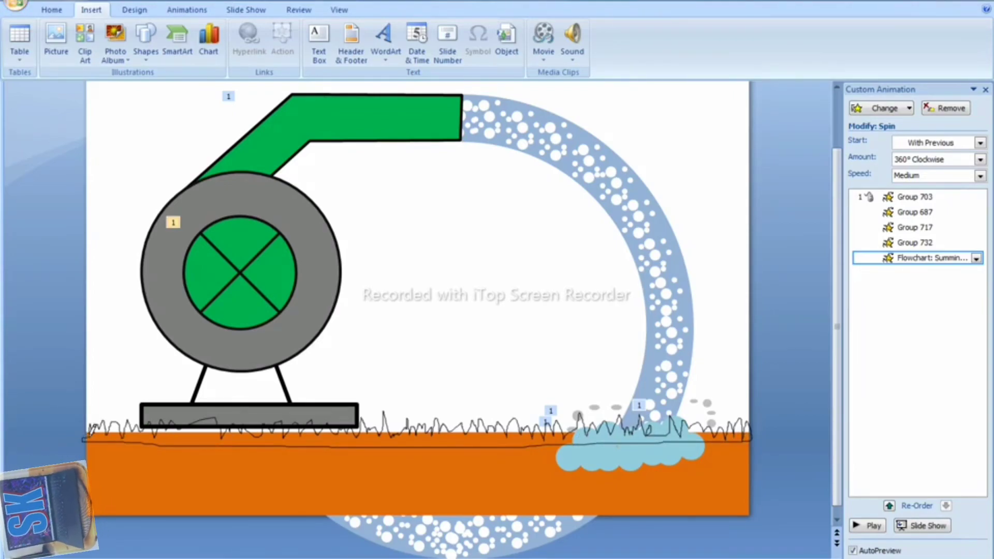
left_click(87, 428)
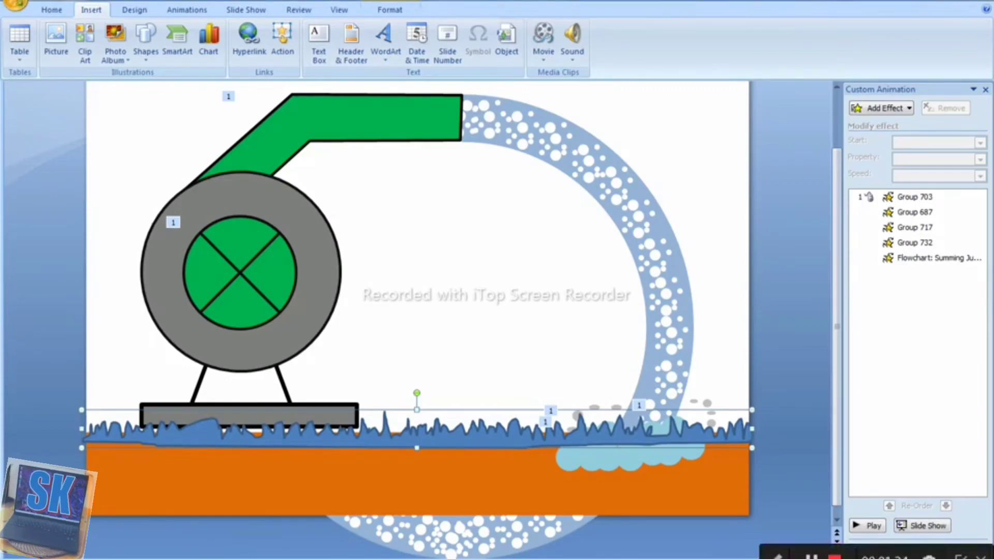
- Fill the grass strip green and give it a black ½ pt outline
left_click(379, 12)
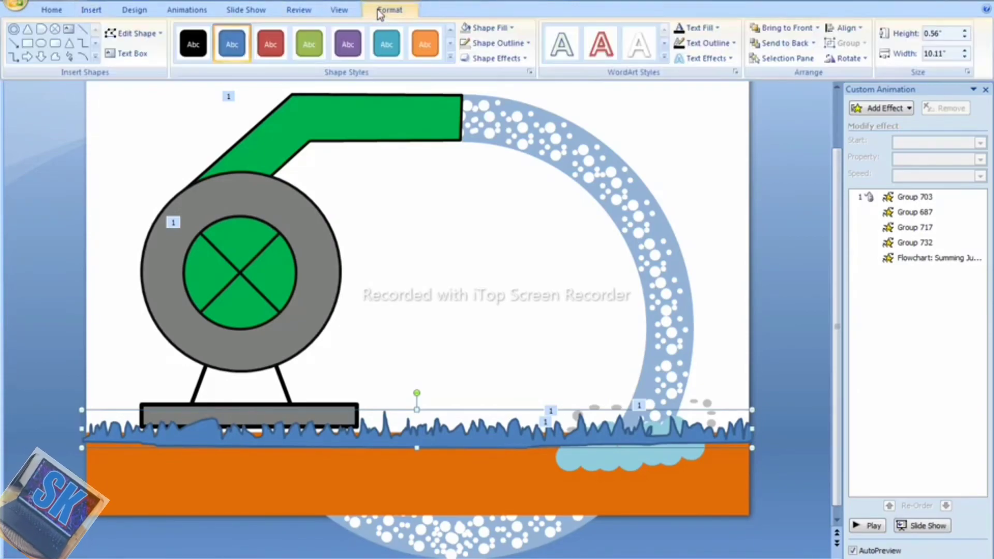
left_click(494, 32)
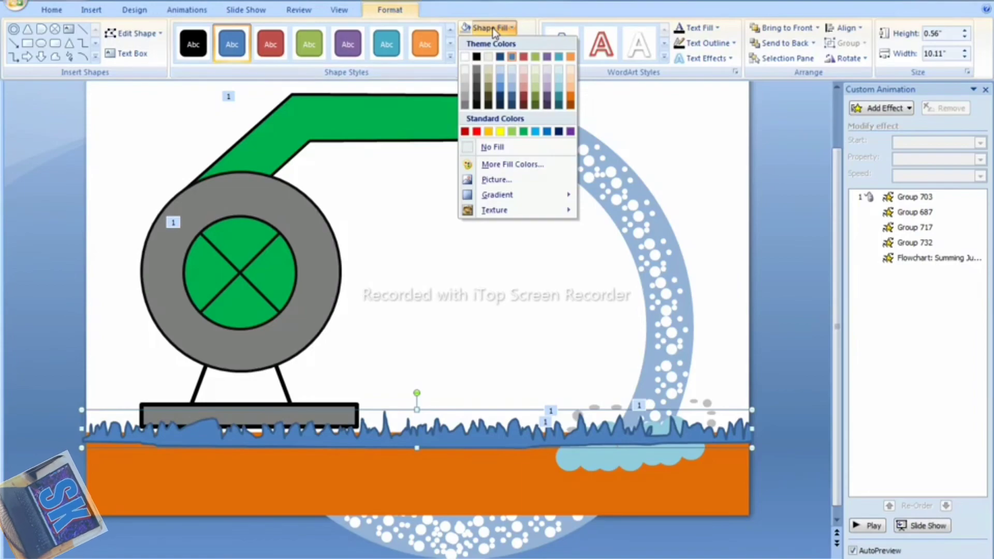
left_click(524, 132)
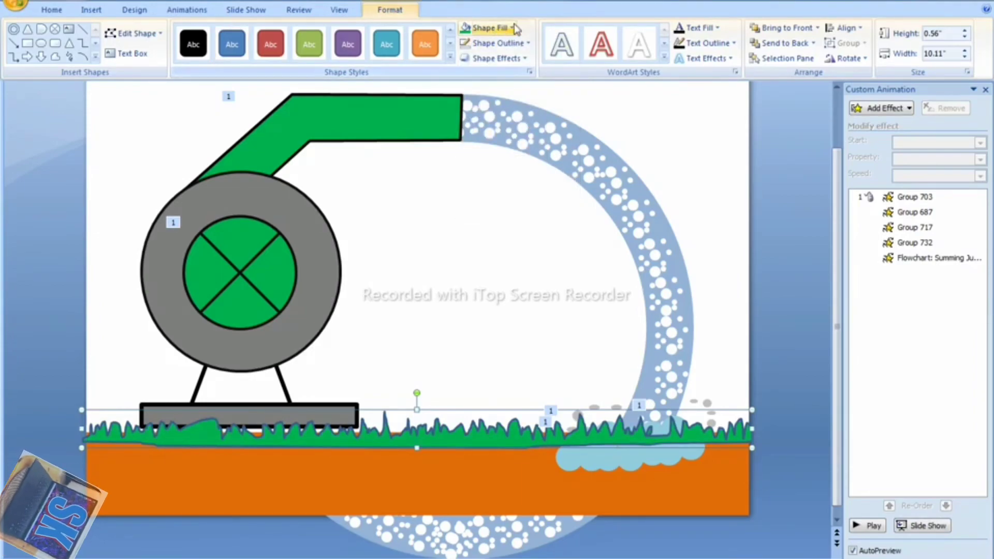
left_click(516, 43)
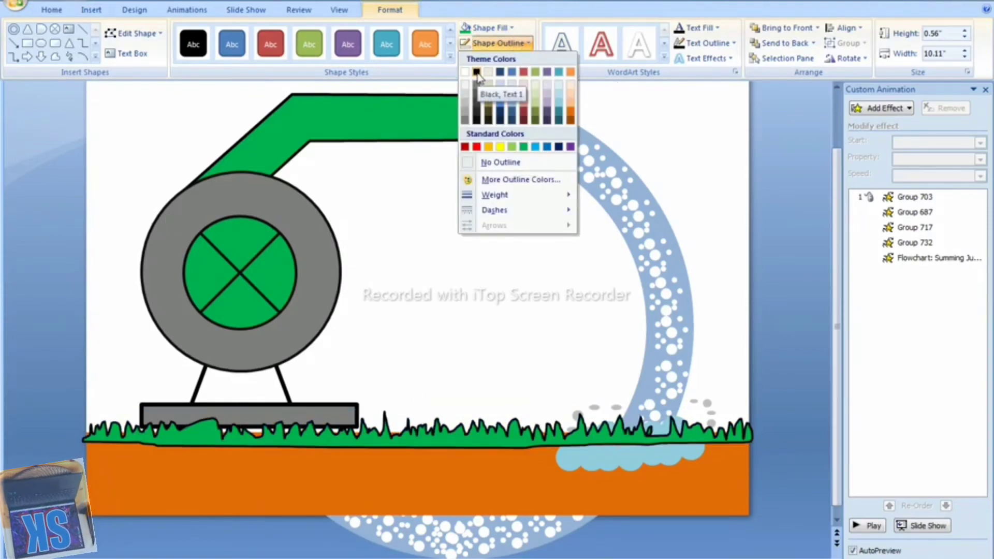
left_click(477, 73)
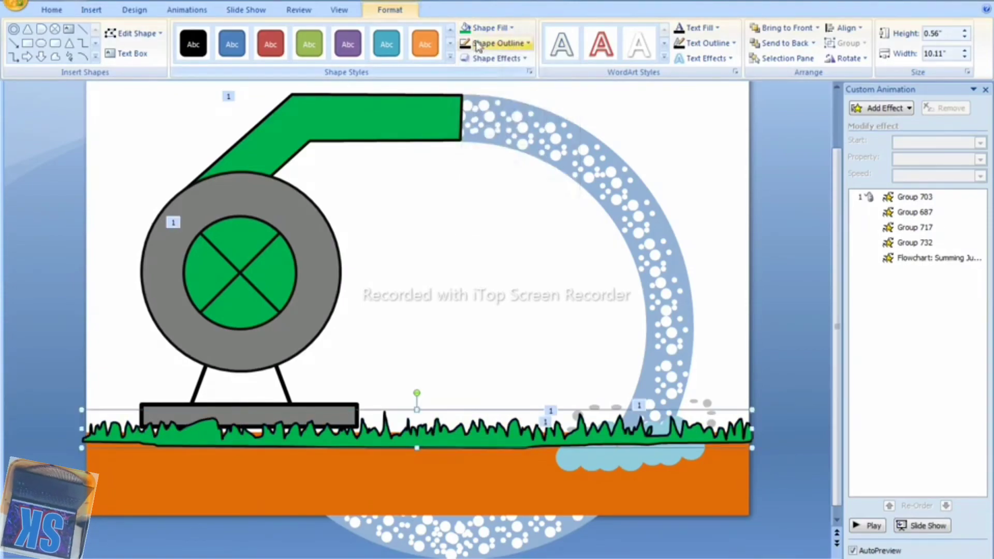
left_click(513, 43)
mouse_move(495, 195)
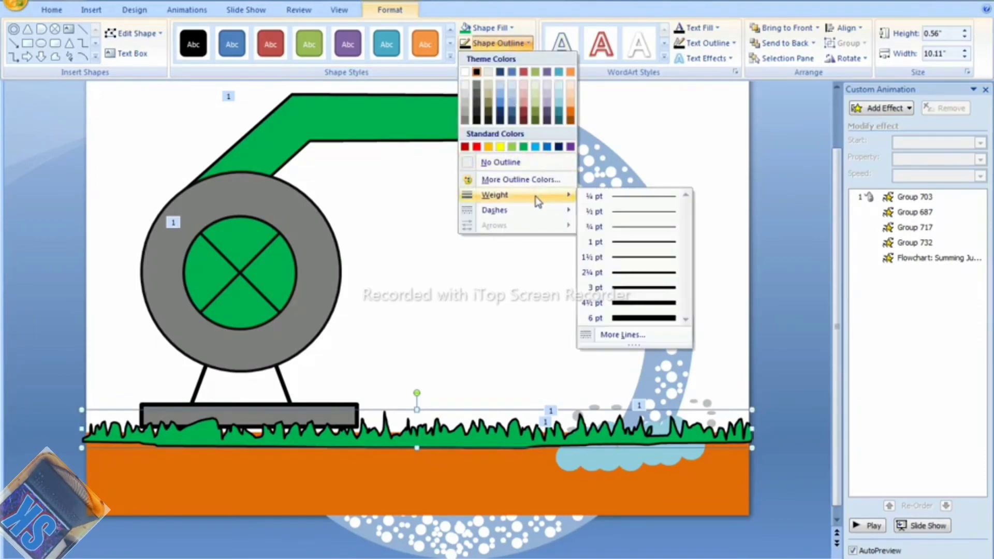
left_click(606, 212)
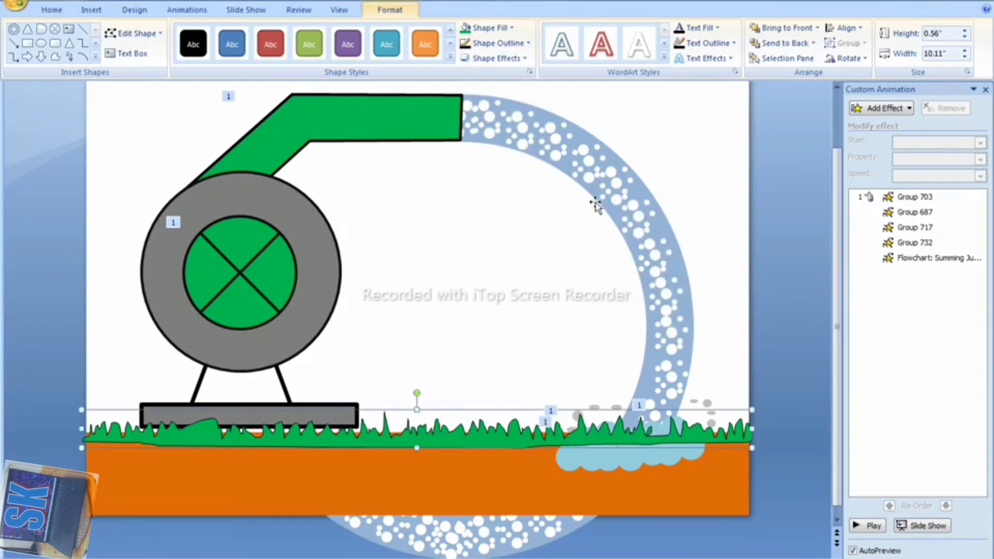
- Send the grass behind the orange ground and the white covering shape to the back
right_click(441, 440)
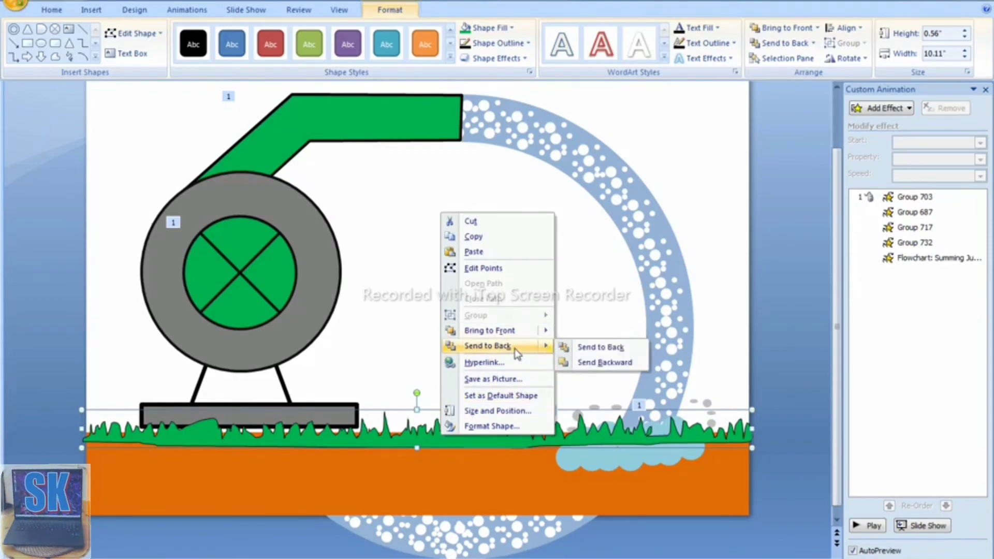
left_click(595, 346)
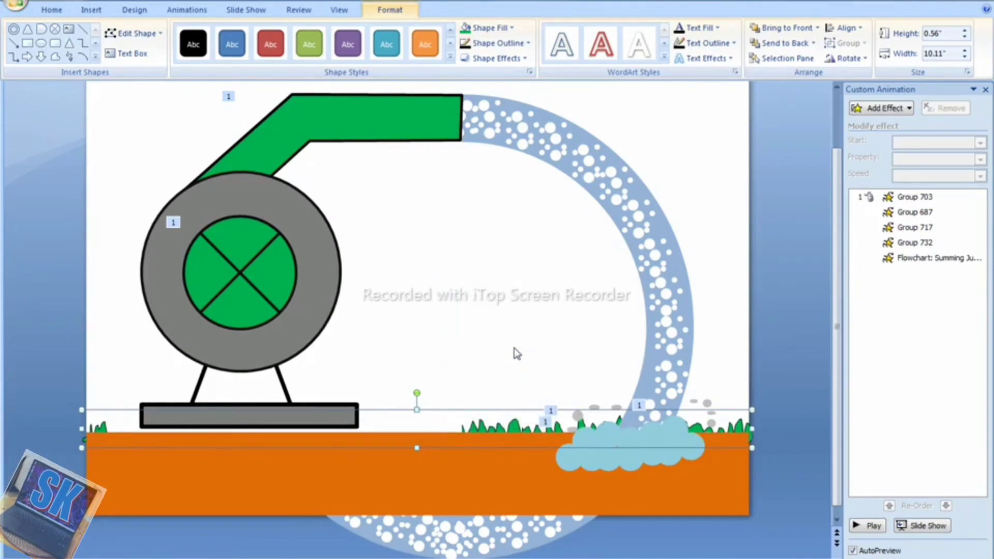
left_click(288, 422)
left_click(422, 352)
right_click(424, 353)
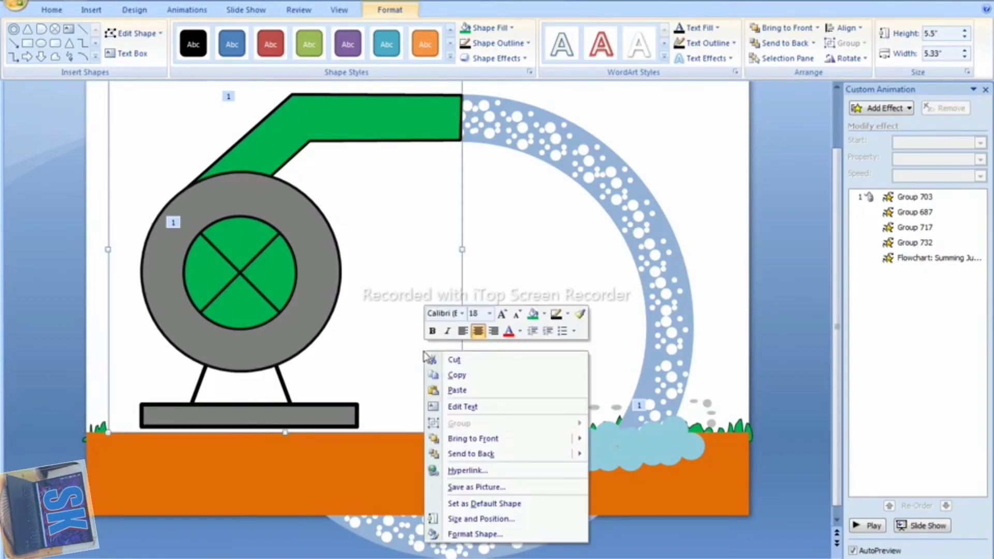
left_click(489, 458)
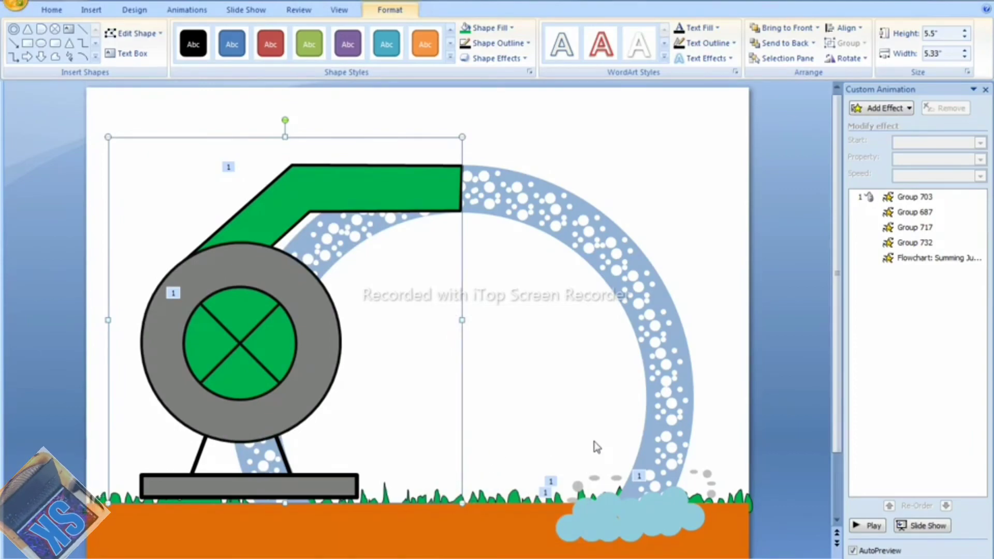
left_click(662, 440)
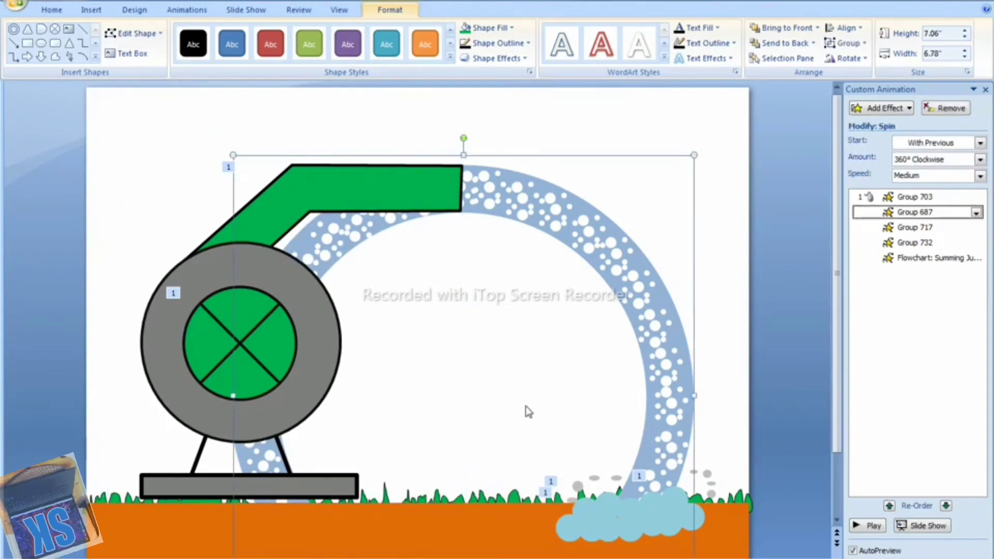
left_click(736, 346)
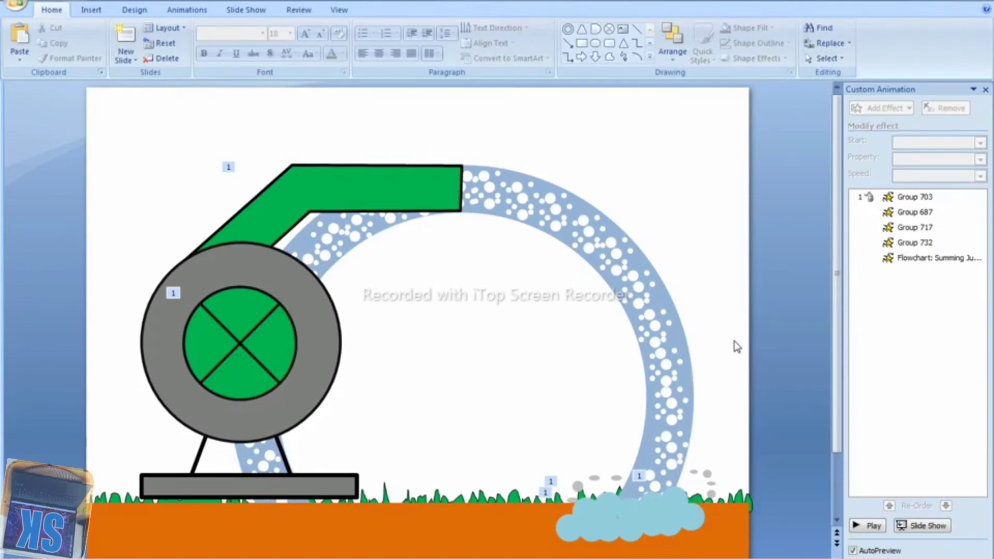
- Check the bubble arc's layering, then send the cloud to the back and undo it
right_click(668, 415)
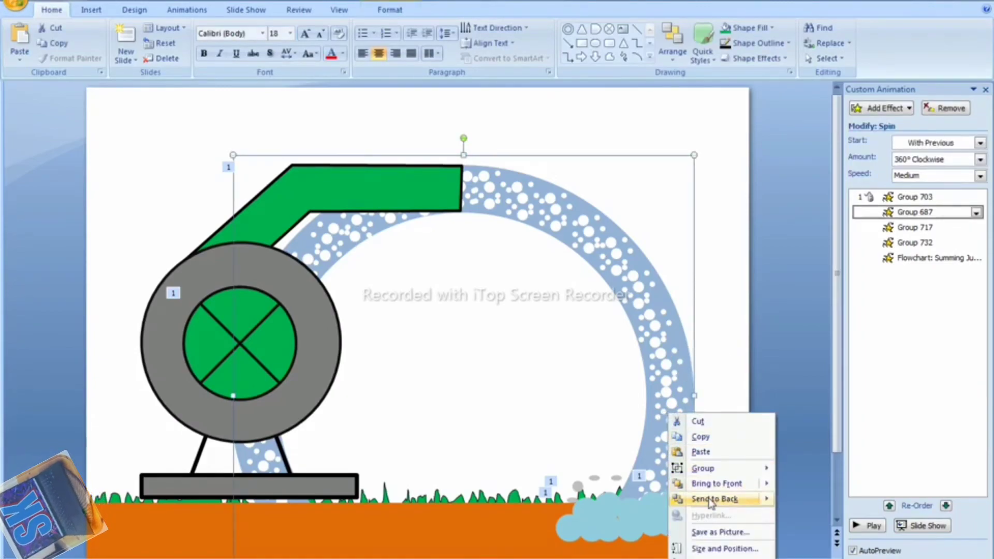
scroll(711, 501, "down", 2)
left_click(645, 455)
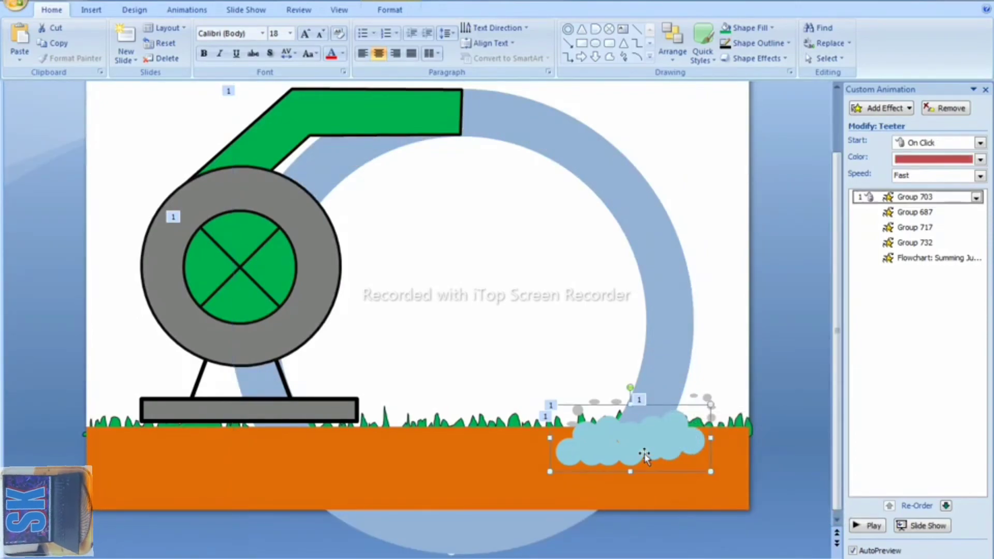
right_click(645, 456)
mouse_move(691, 380)
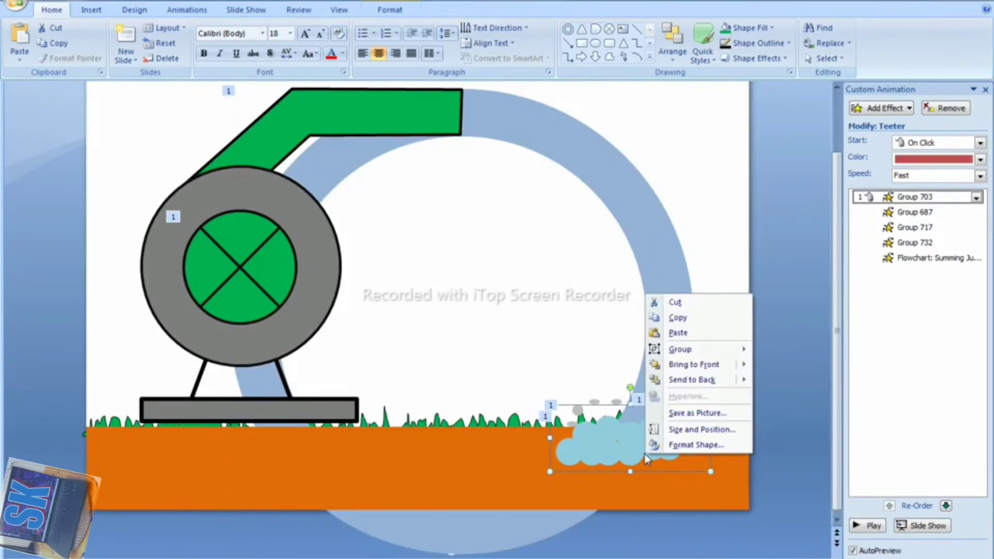
left_click(692, 382)
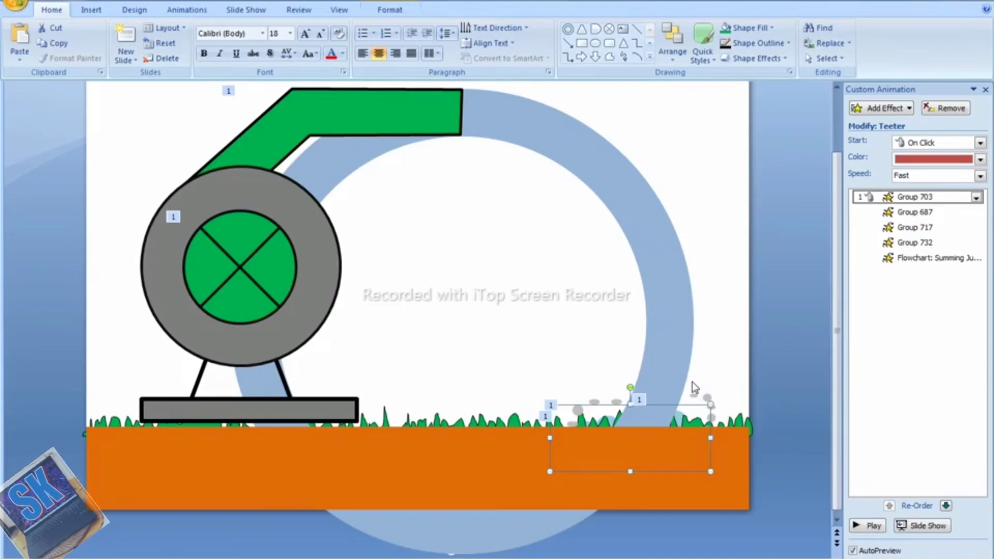
key("ctrl+z")
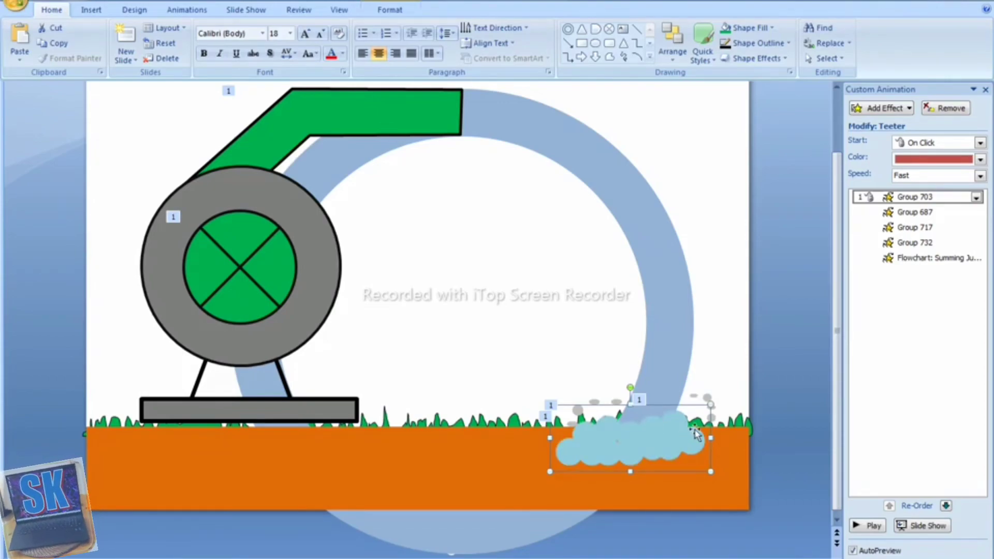
- Move the cloud one layer backward, undo, then send it to the back again
right_click(659, 433)
mouse_move(705, 358)
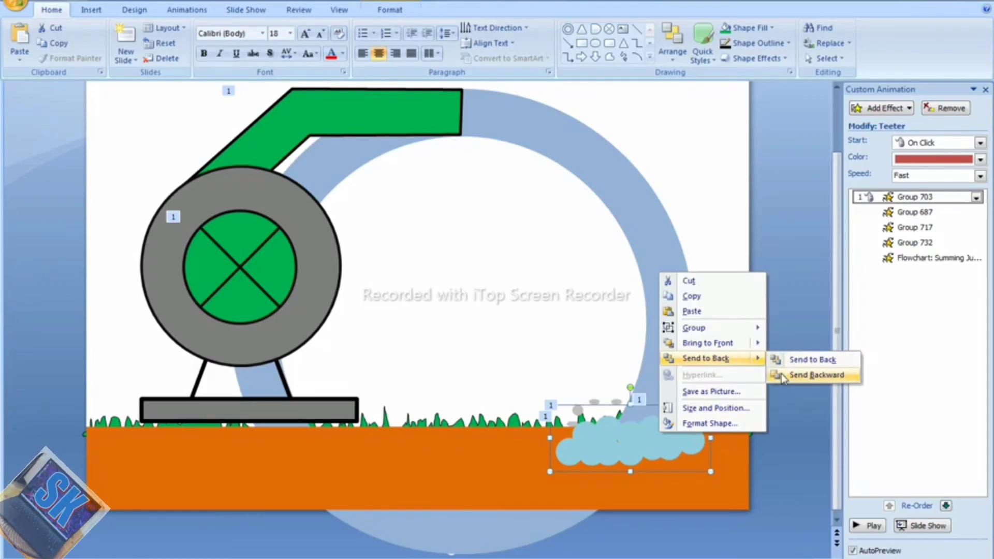
left_click(783, 376)
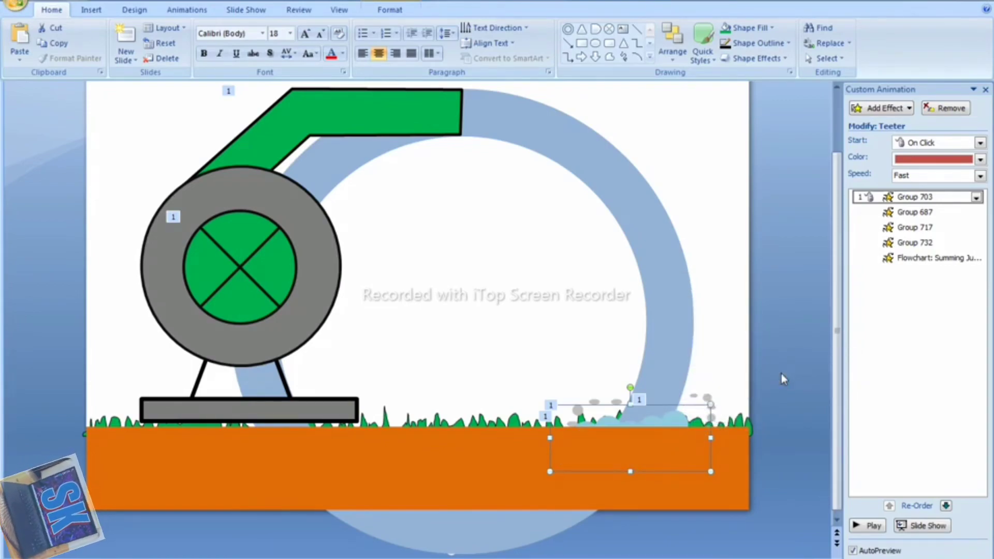
key("ctrl+z")
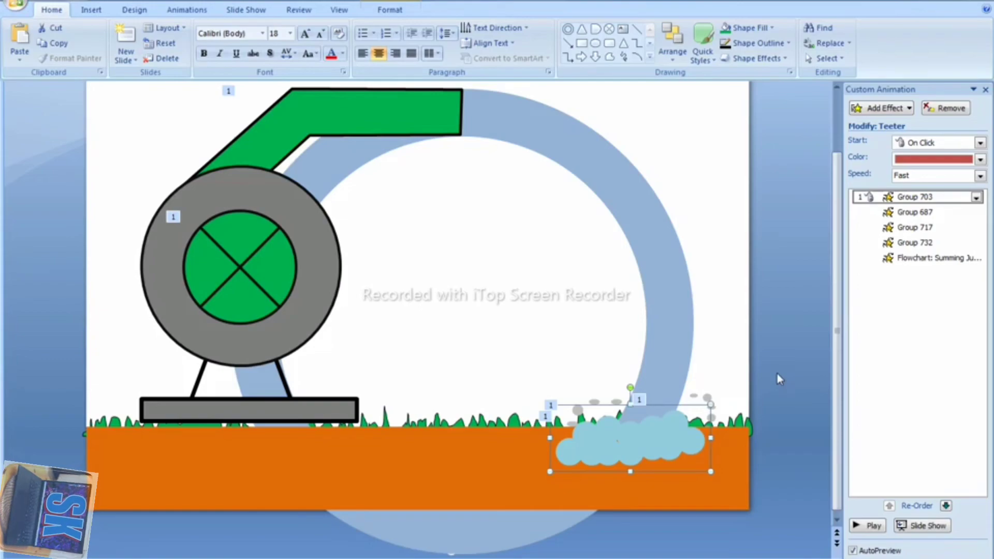
right_click(653, 437)
left_click(698, 362)
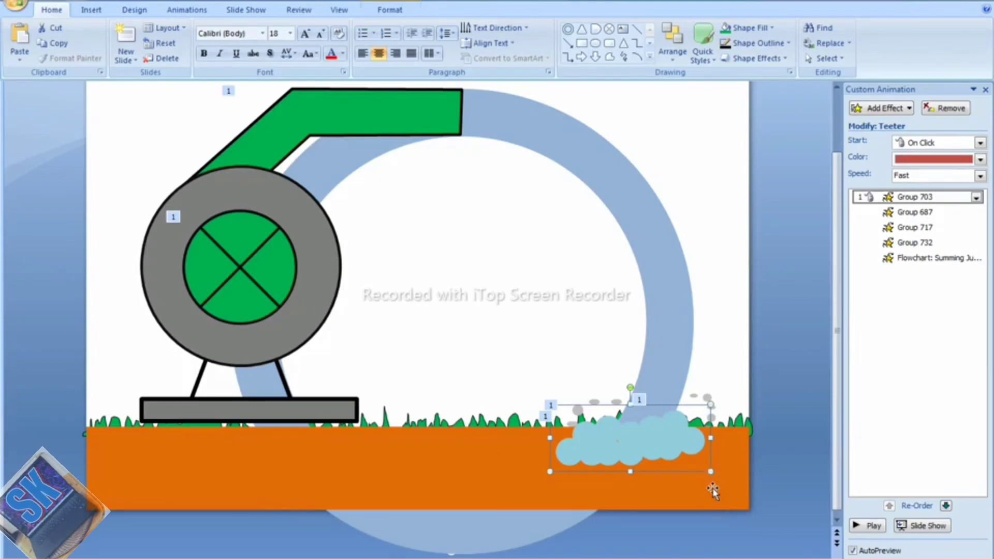
- Send the plain blue arc to the back, behind the bubbles
left_click(662, 367)
right_click(662, 364)
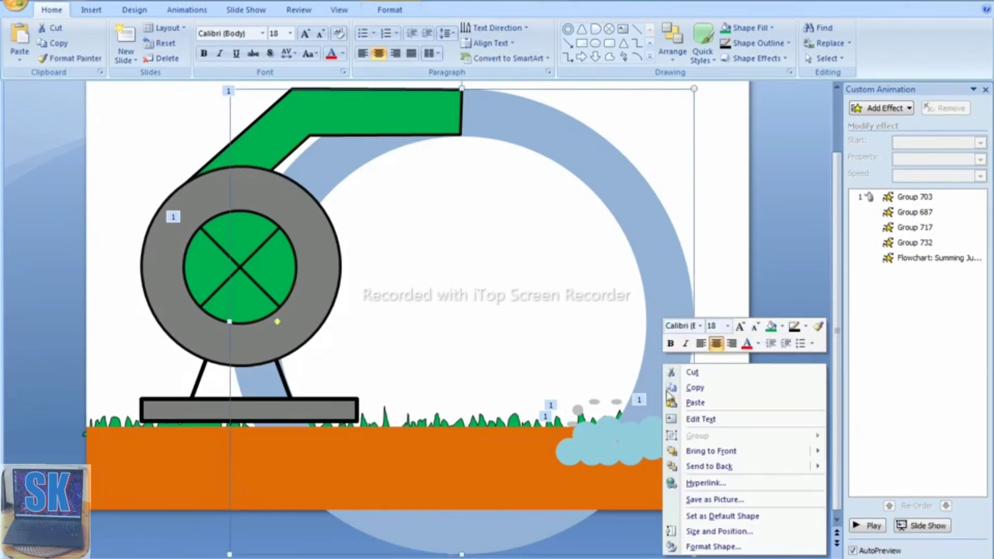
left_click(707, 464)
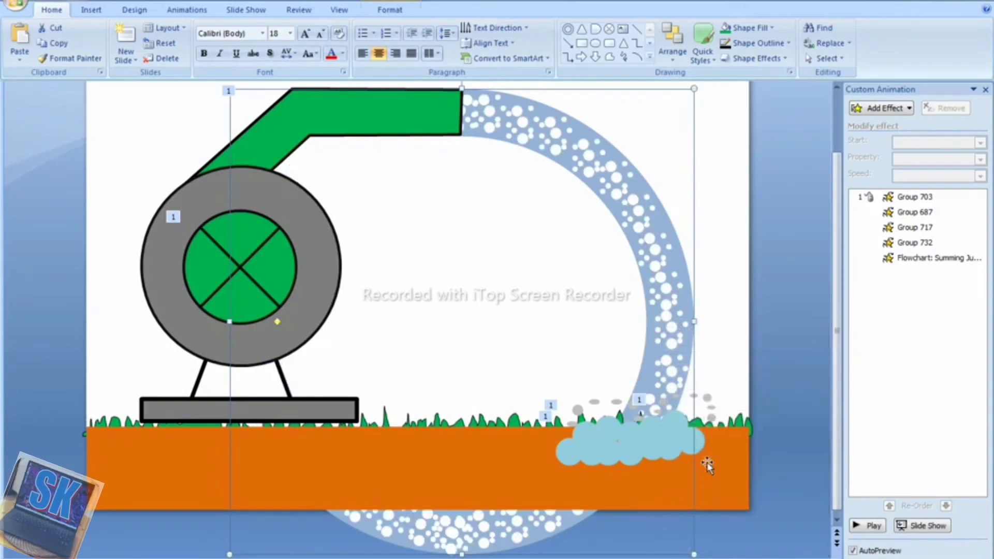
- Nudge the cloud up slightly and send it behind the grass and air ring
left_click(661, 445)
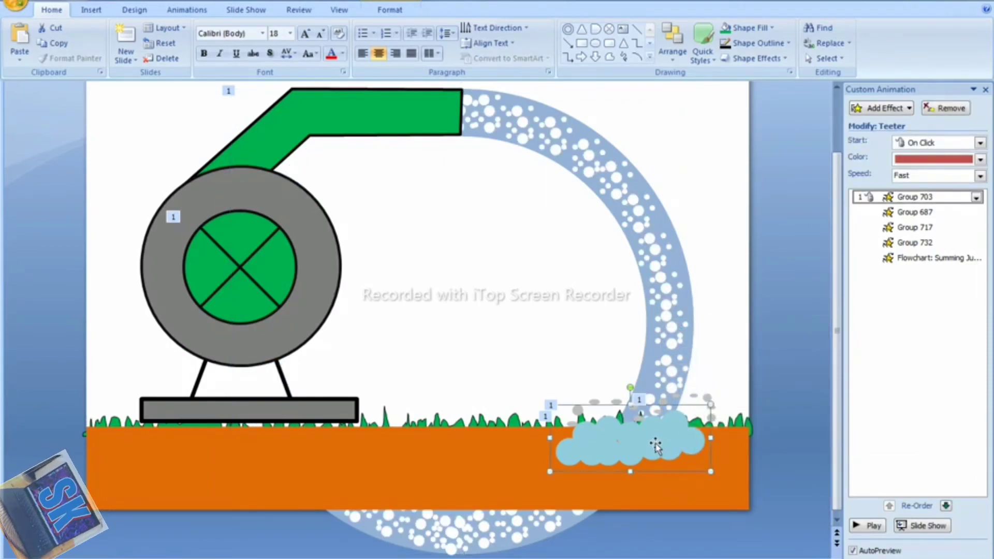
key("Up")
key("Up")
key("Up")
right_click(648, 436)
mouse_move(695, 360)
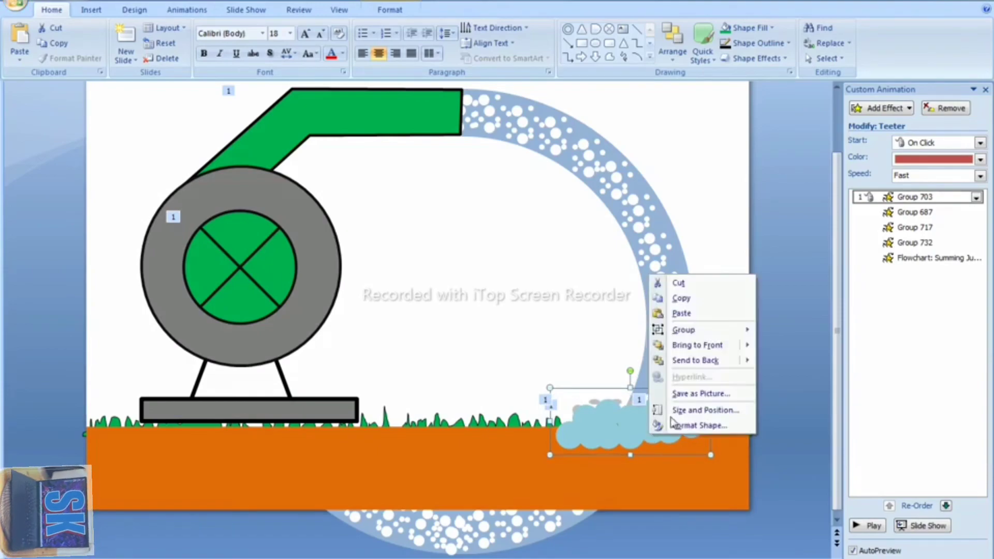
left_click(692, 360)
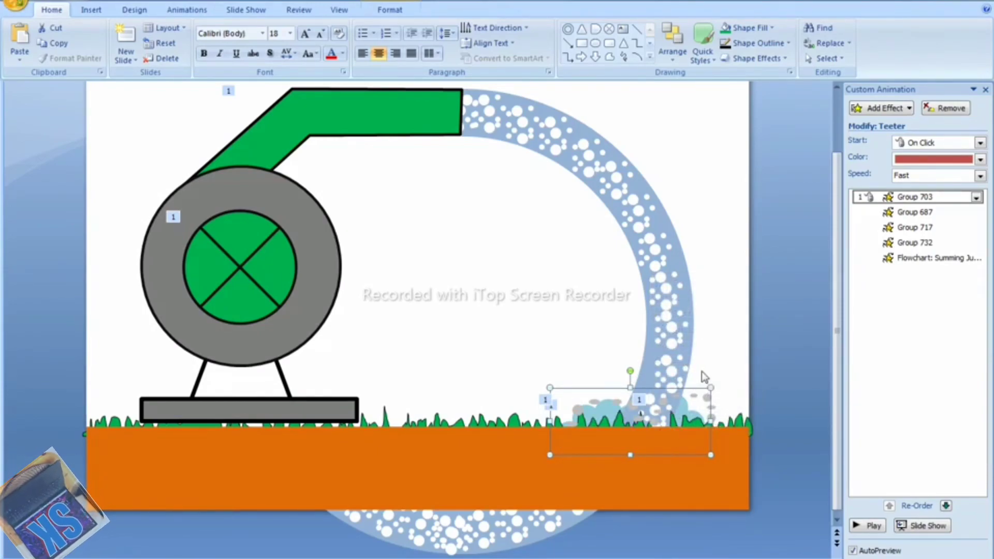
left_click(707, 367)
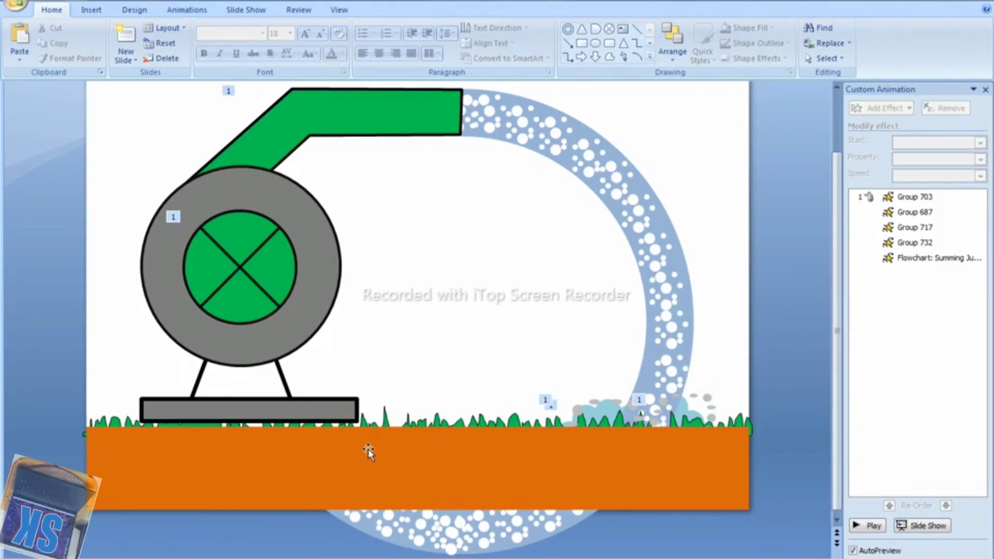
- Nudge the full-width grass strip up slightly
left_click(448, 423)
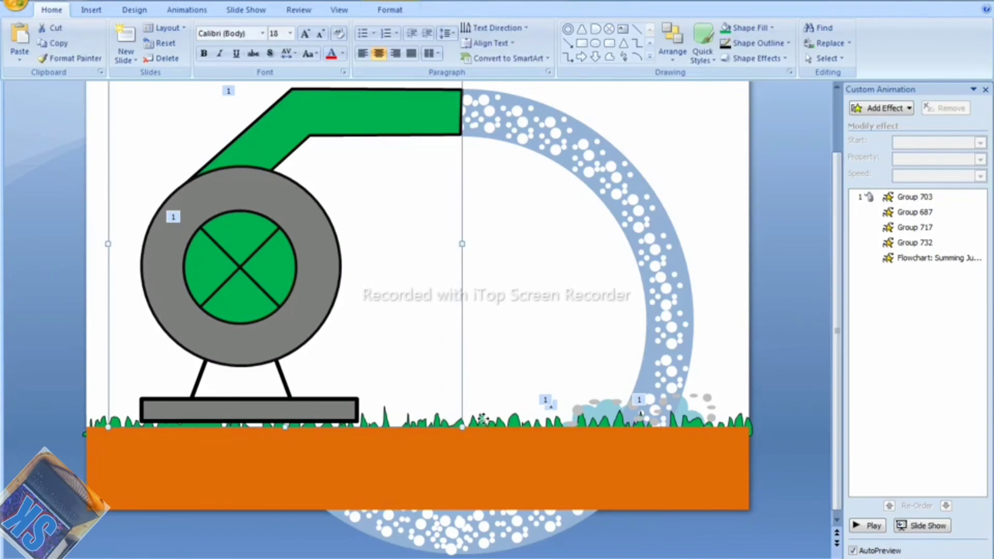
left_click(482, 420)
key("Up")
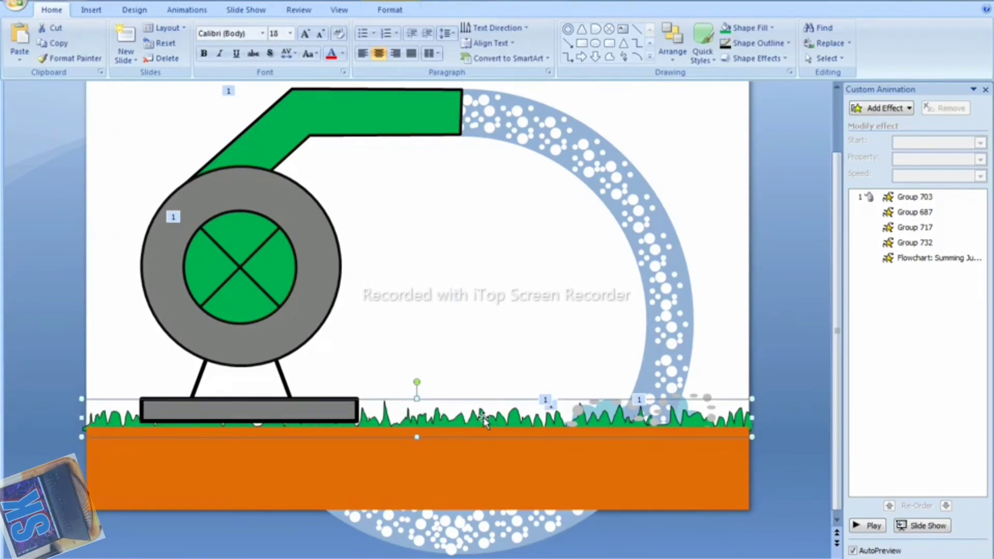
- Stretch the orange ground's top edge up to meet the grass
left_click(434, 464)
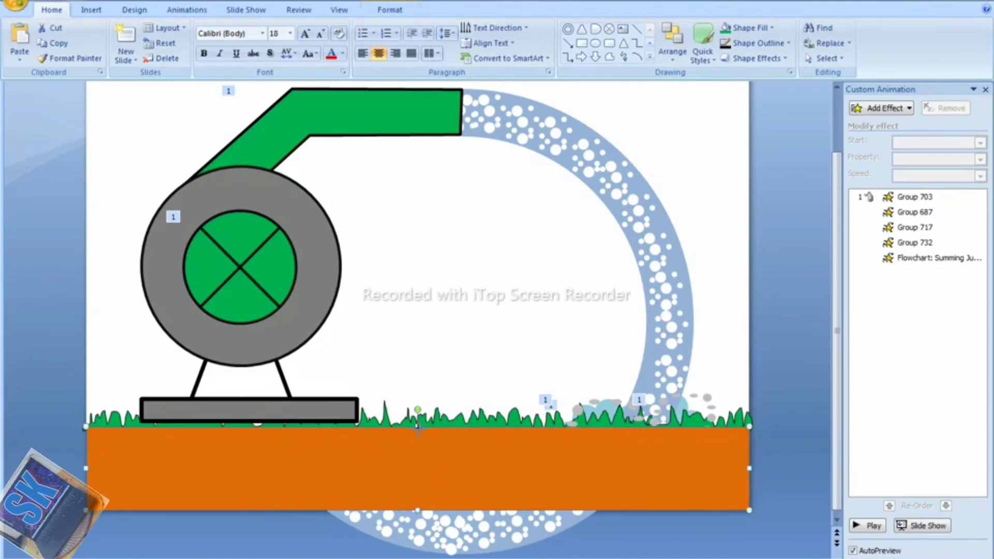
left_click_drag(418, 427, 418, 423)
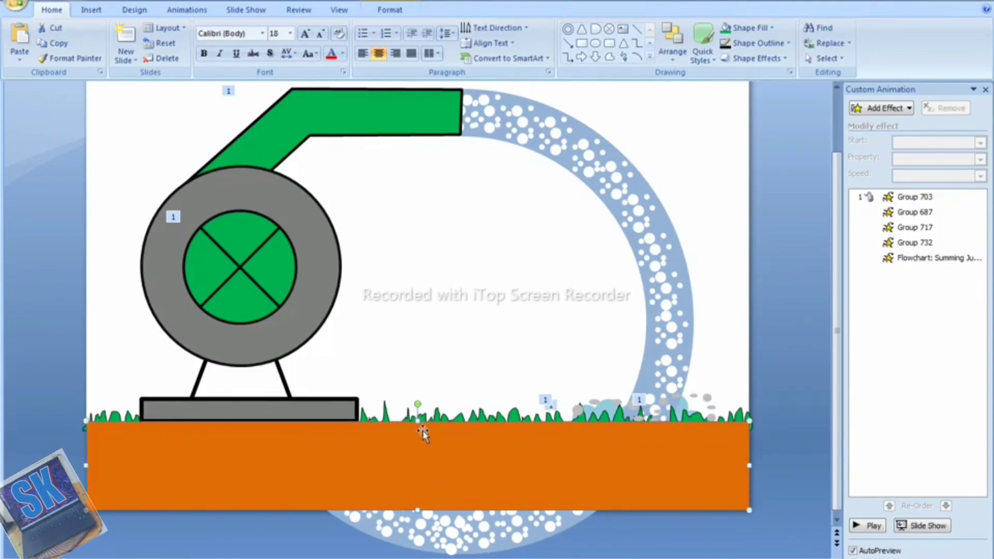
left_click(529, 338)
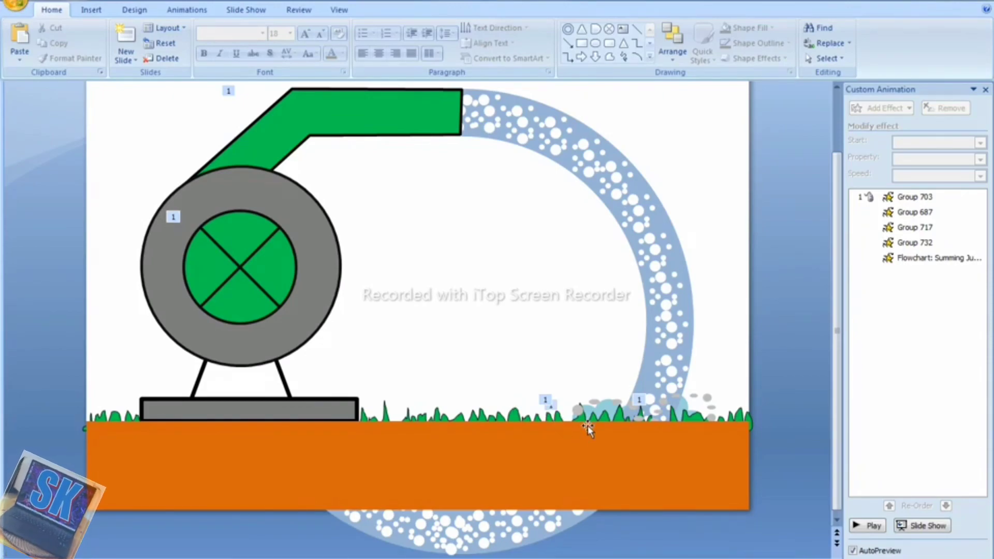
left_click(545, 399)
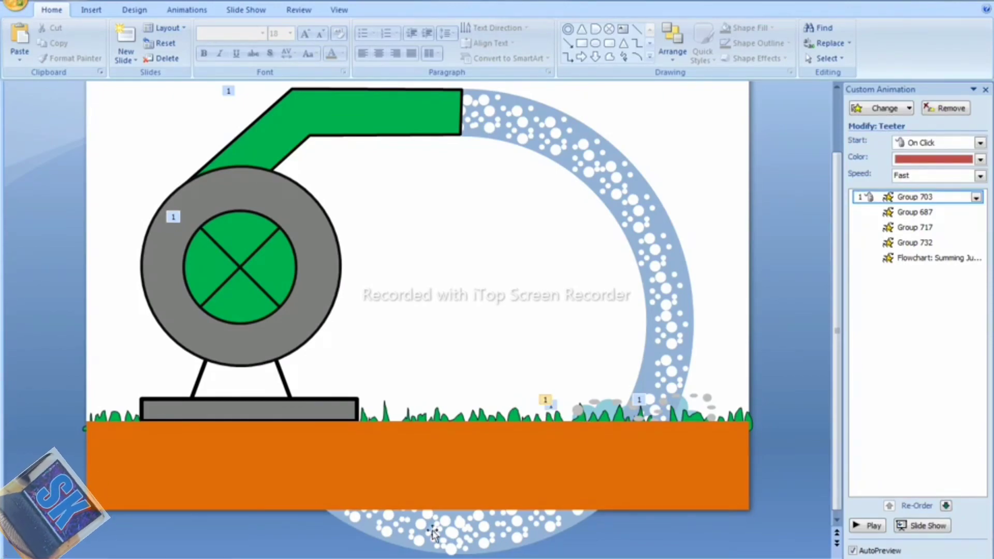
- Set Group 703's Teeter animation timing to repeat Until End of Slide
left_click(976, 197)
left_click(905, 274)
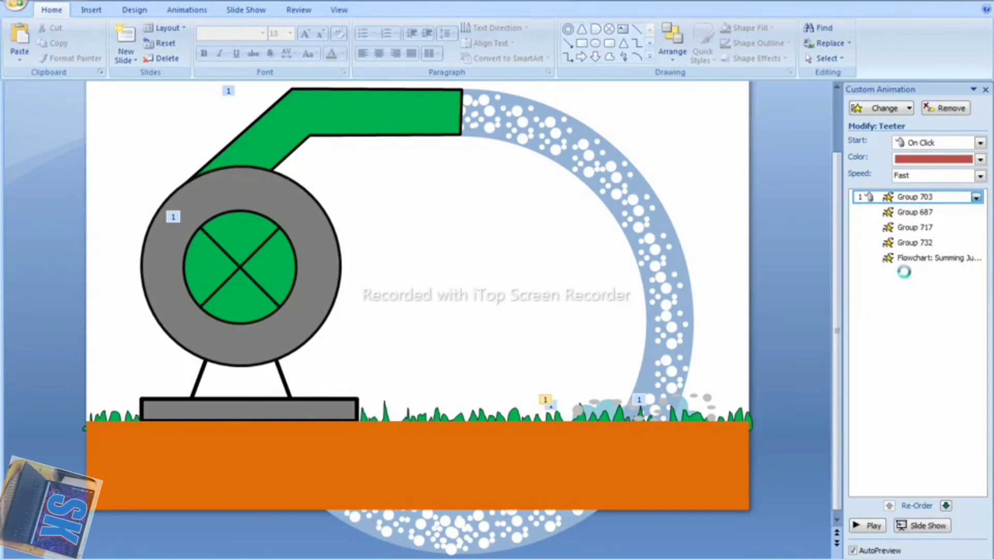
left_click(814, 281)
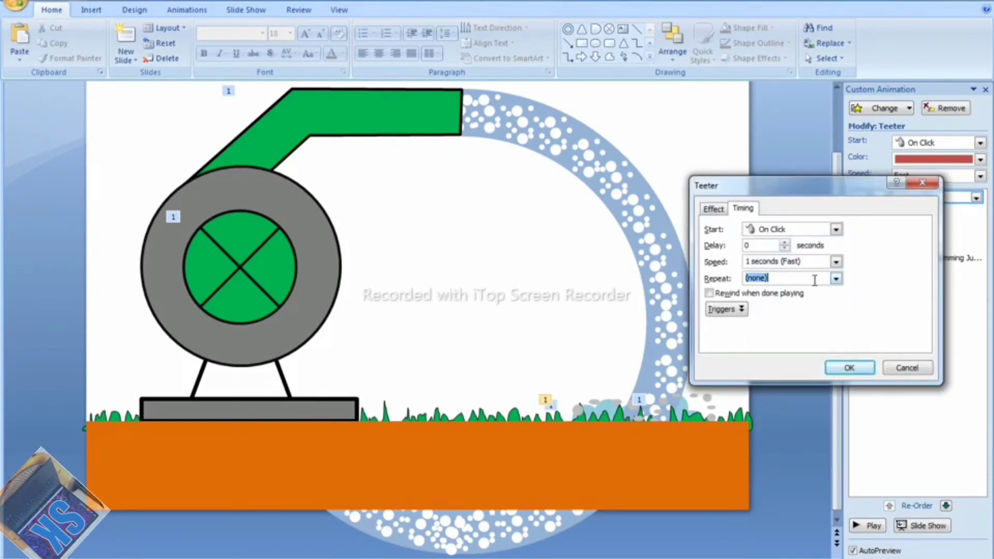
left_click(836, 279)
left_click(783, 358)
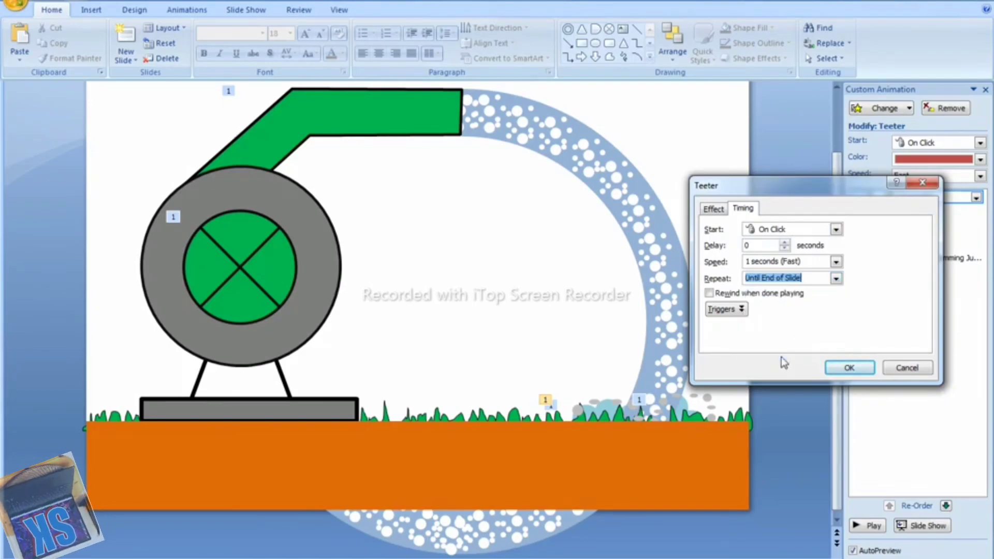
left_click(847, 368)
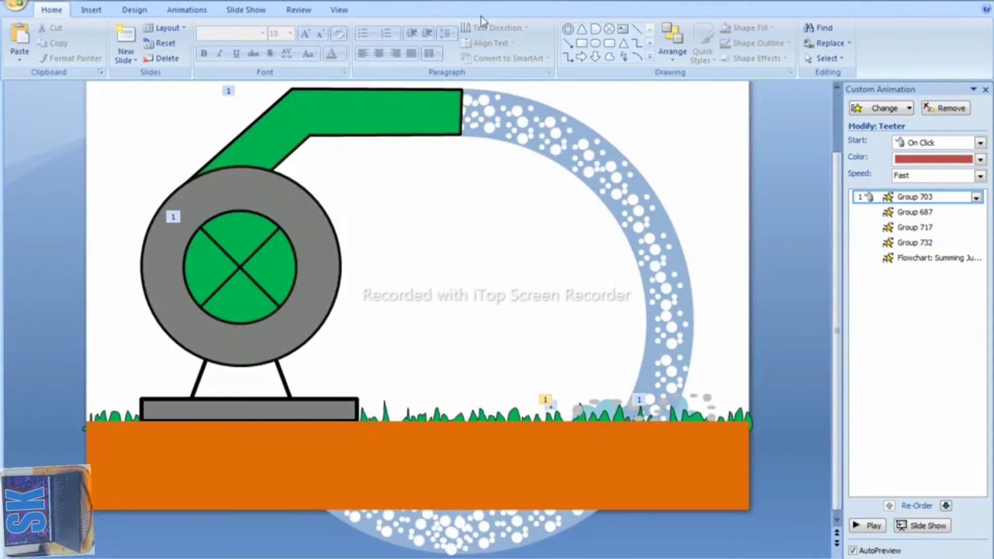
- Loop the show continuously until Esc and advance the slide Automatically After 00:00
left_click(247, 12)
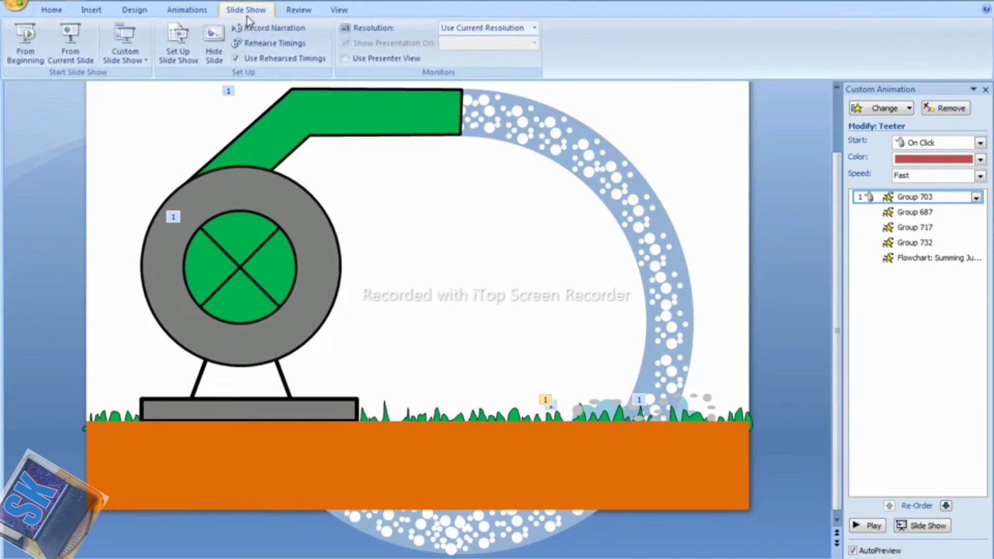
left_click(184, 47)
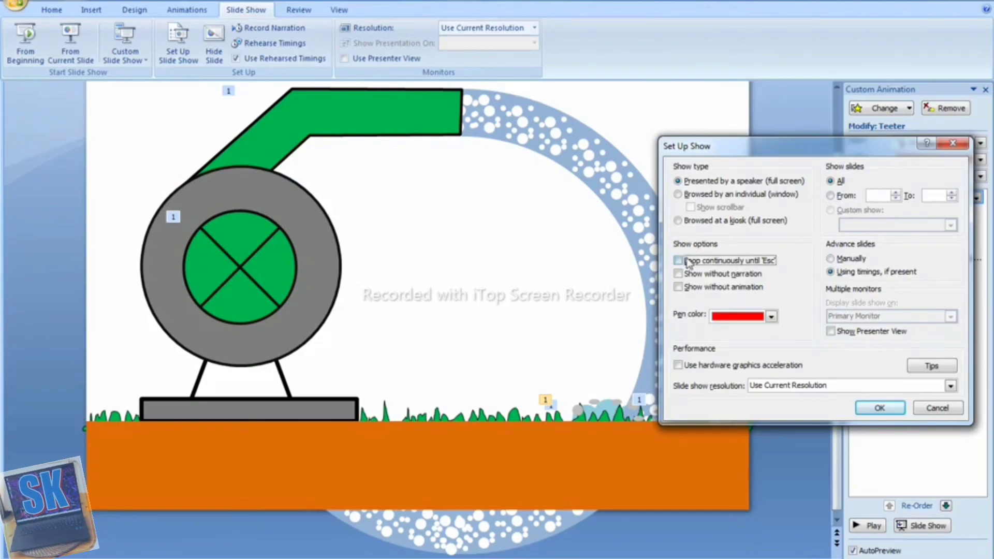
left_click(875, 409)
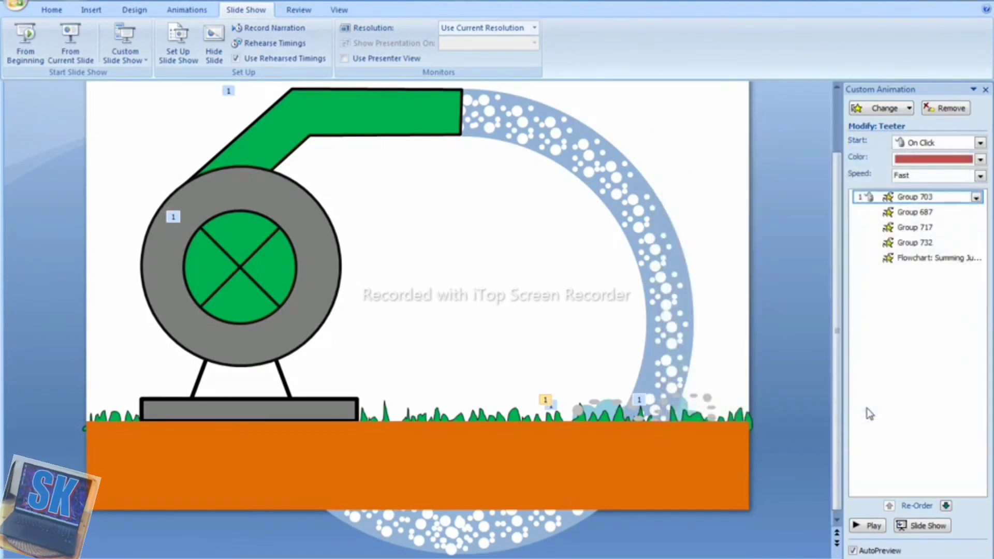
left_click(182, 10)
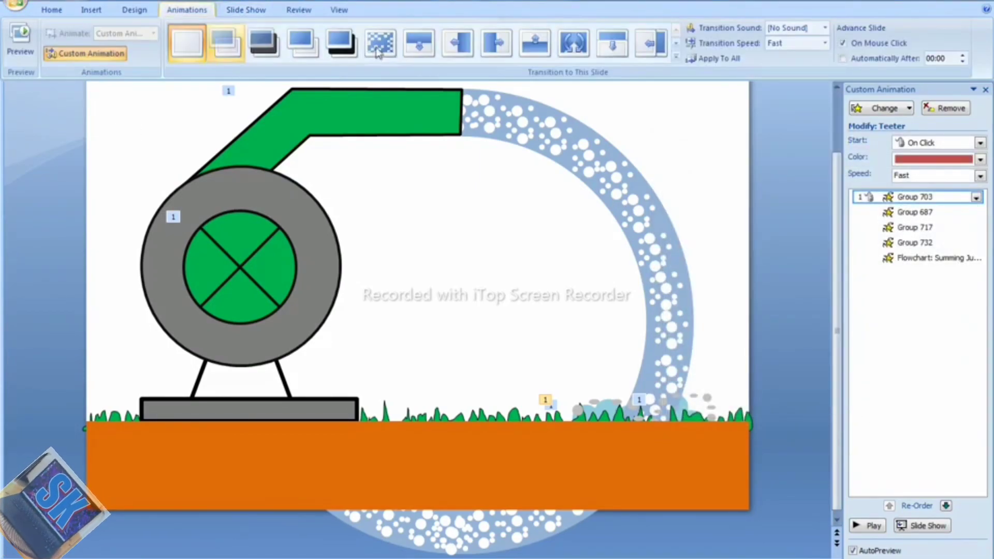
left_click(843, 58)
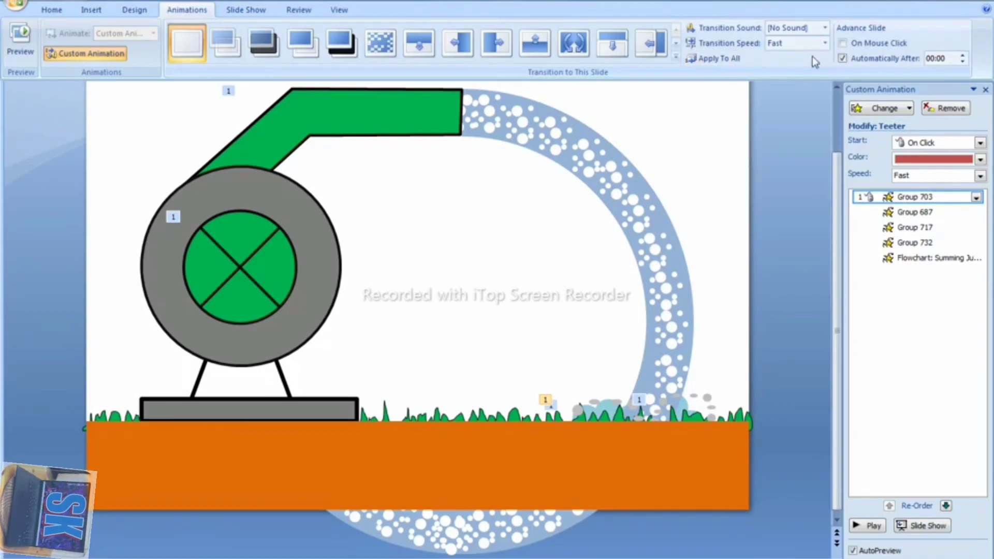
- Apply the automatic advance to all slides, then play the show and exit with Esc
left_click(716, 59)
left_click(934, 531)
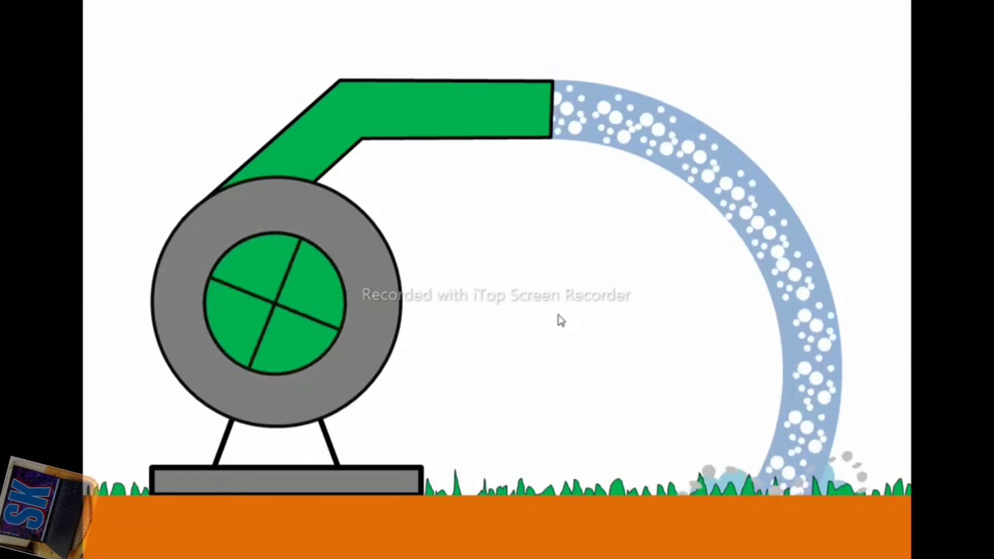
key("Escape")
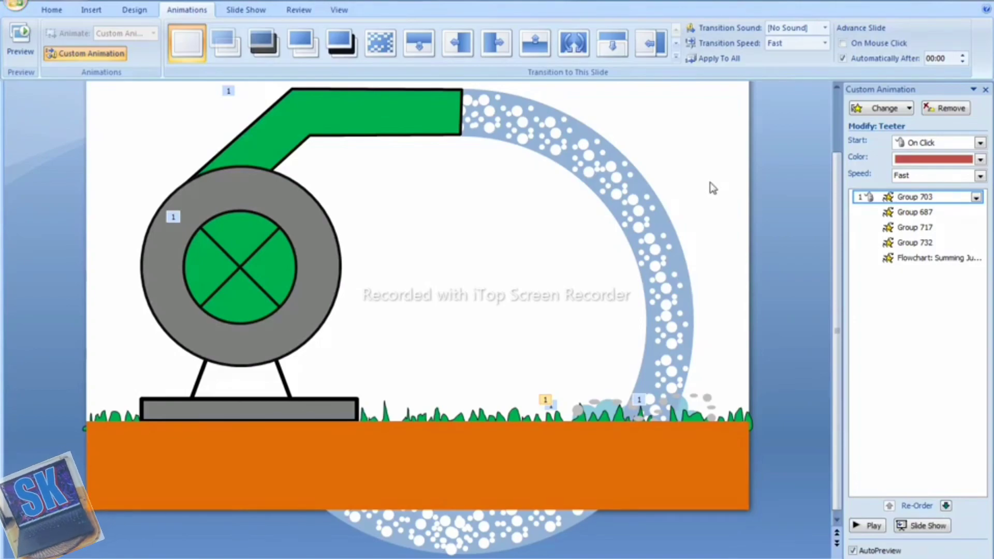
- Set the slide transition speed to Medium and replay the show to check the looping animations
left_click(825, 46)
left_click(802, 71)
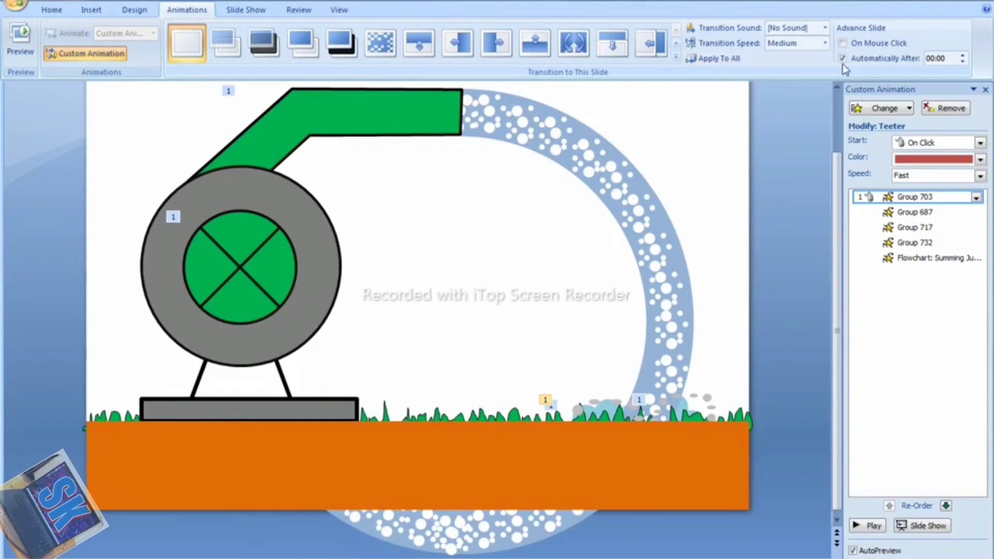
left_click(923, 526)
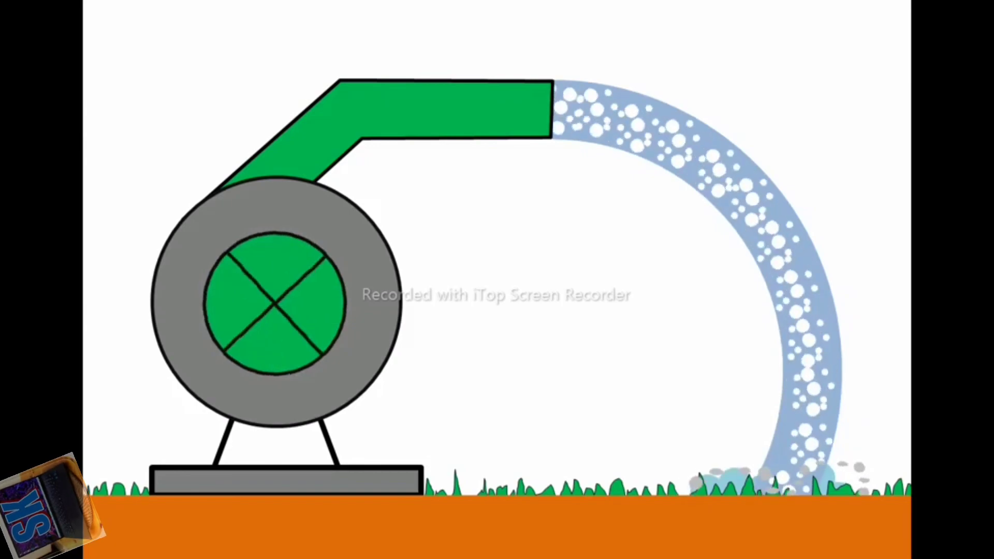
key("Escape")
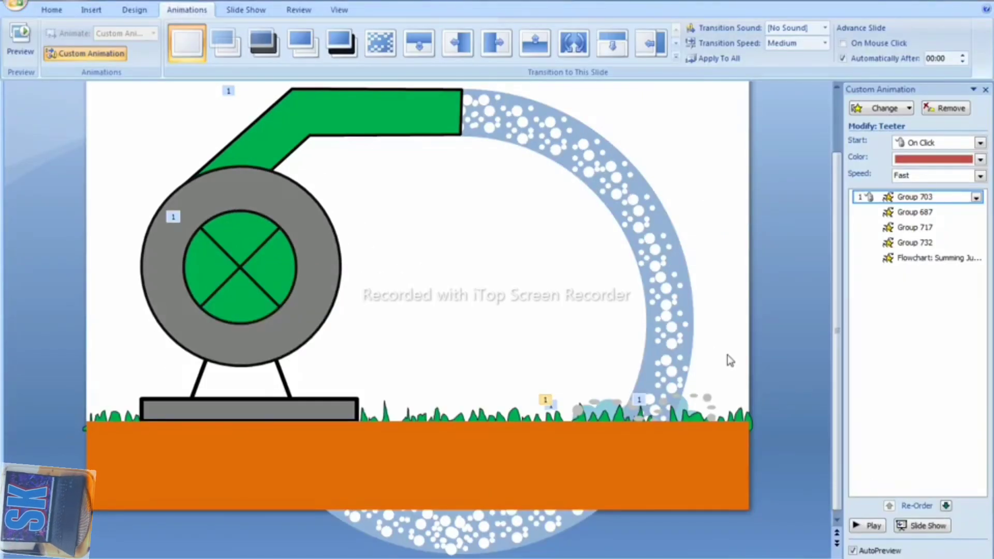
- Play the finished show with the blinking 'Please like and subscribe' caption, then return to editing
left_click(923, 526)
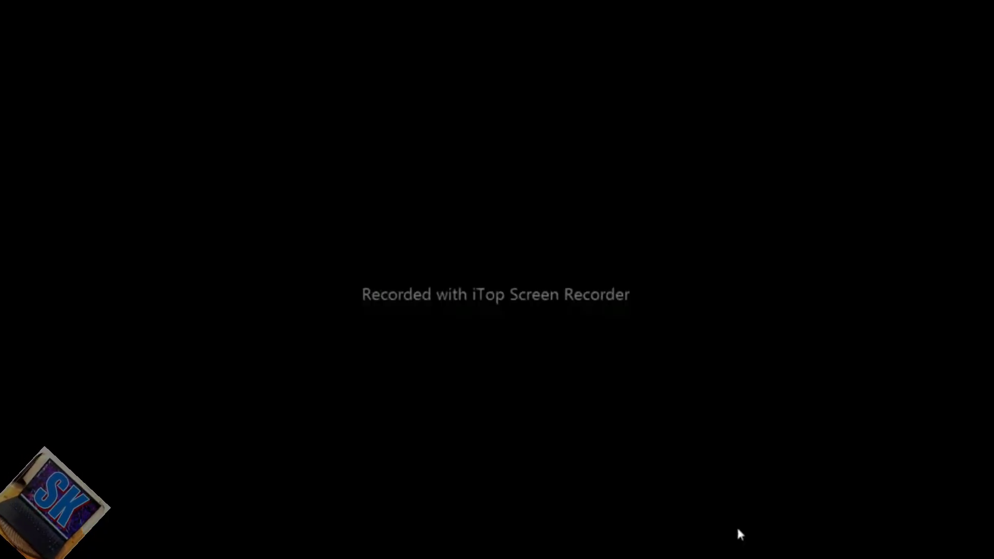
left_click(738, 529)
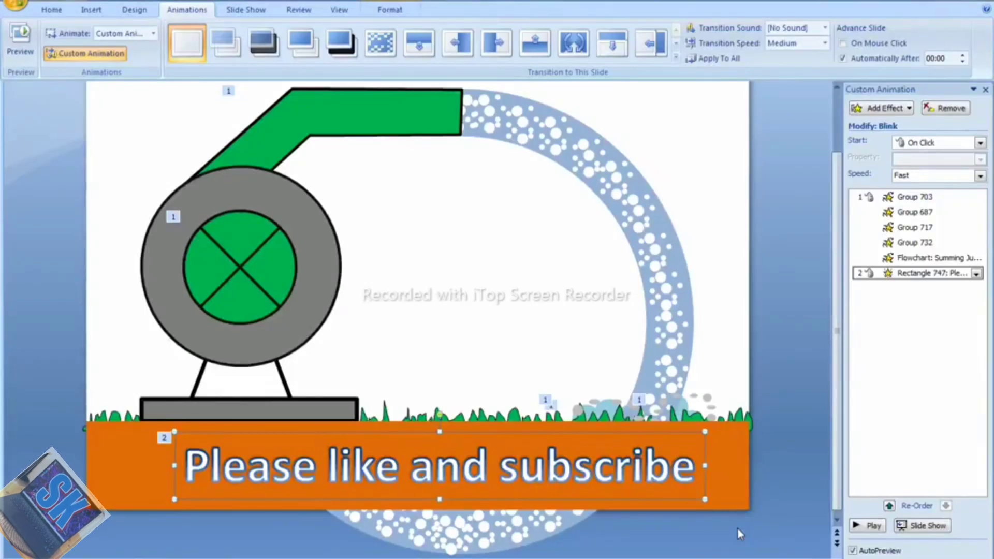